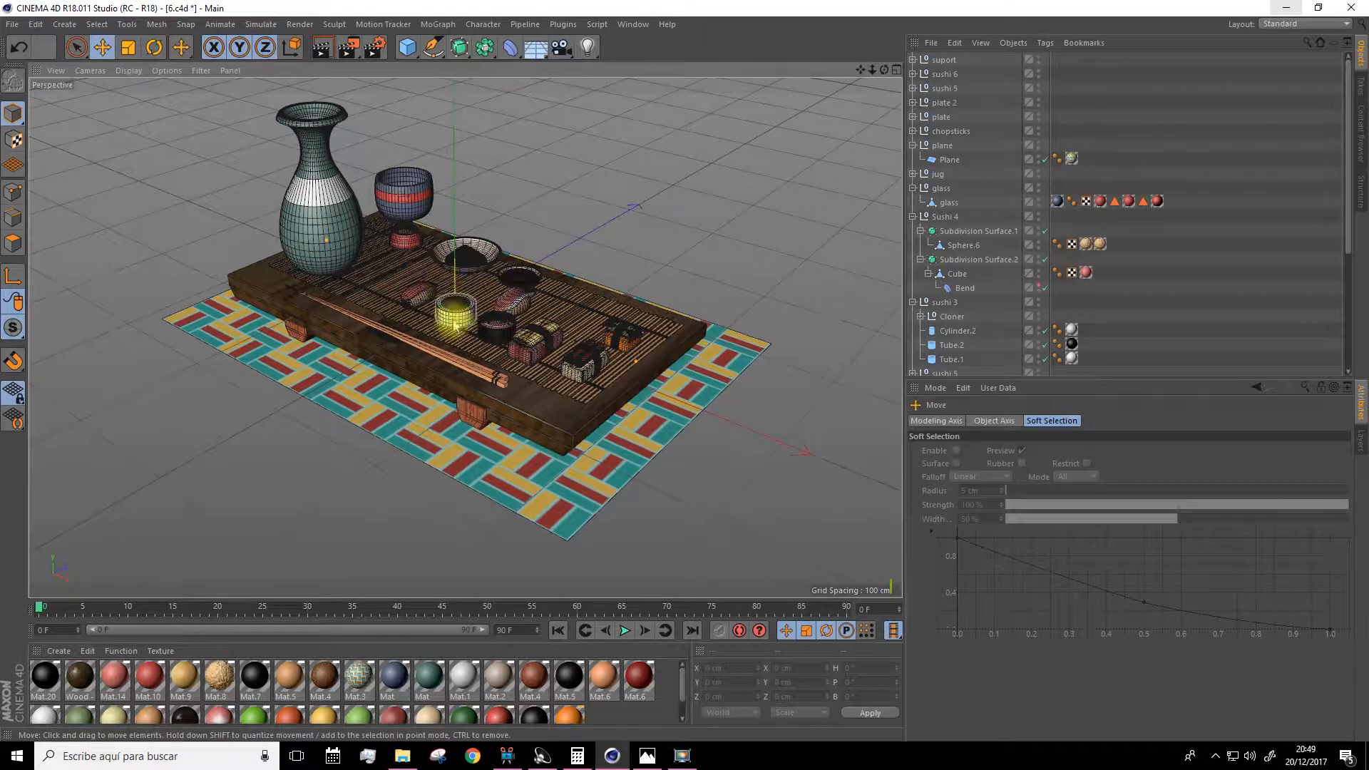
# Zoom in on the support piece under the board, select it, and expand its hierarchy to select its Cube.
pyautogui.moveTo(861, 70); pyautogui.dragTo(826, 161)
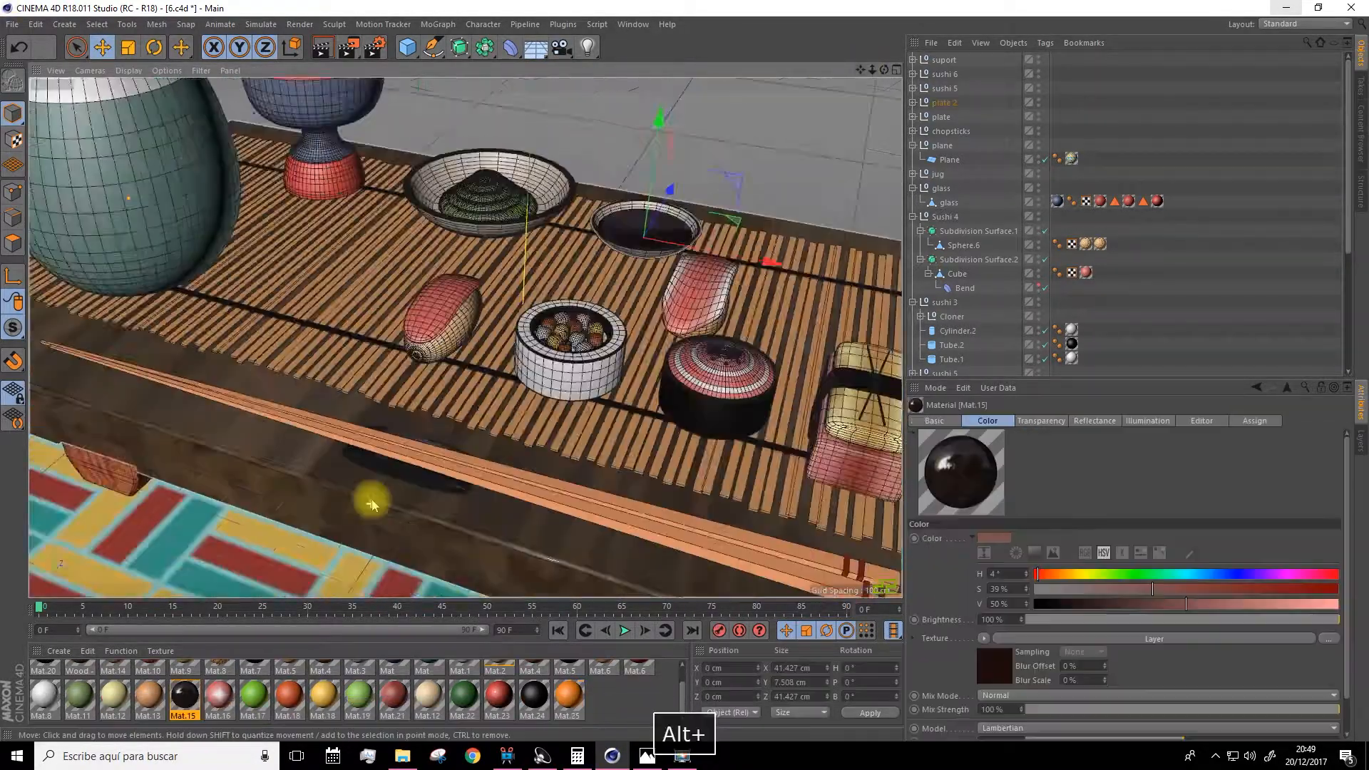
pyautogui.scroll(3, 373, 499)
pyautogui.click(386, 455)
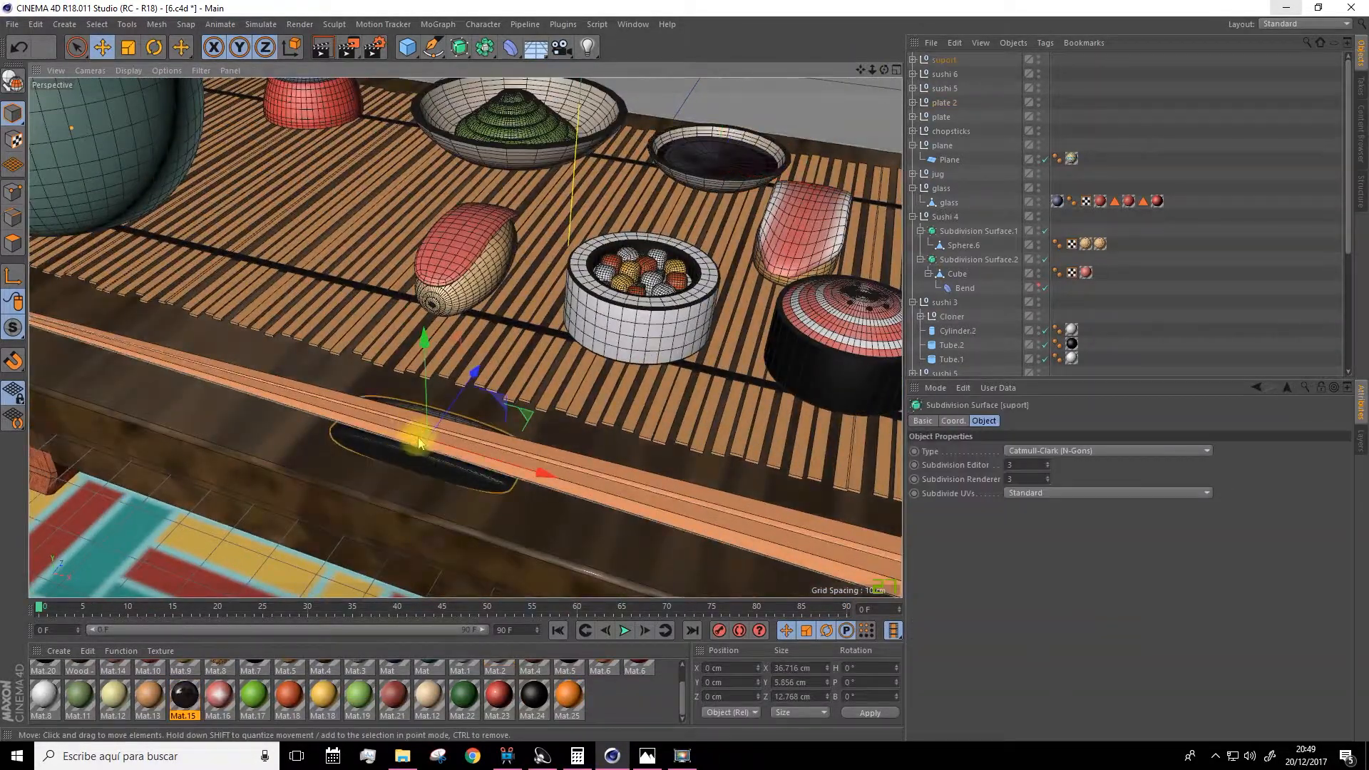
pyautogui.scroll(3, 407, 456)
pyautogui.keyDown('alt'); pyautogui.moveTo(422, 458); pyautogui.dragTo(394, 476); pyautogui.keyUp('alt')
pyautogui.scroll(-5, 398, 478)
pyautogui.scroll(4, 400, 479)
pyautogui.click(913, 60)
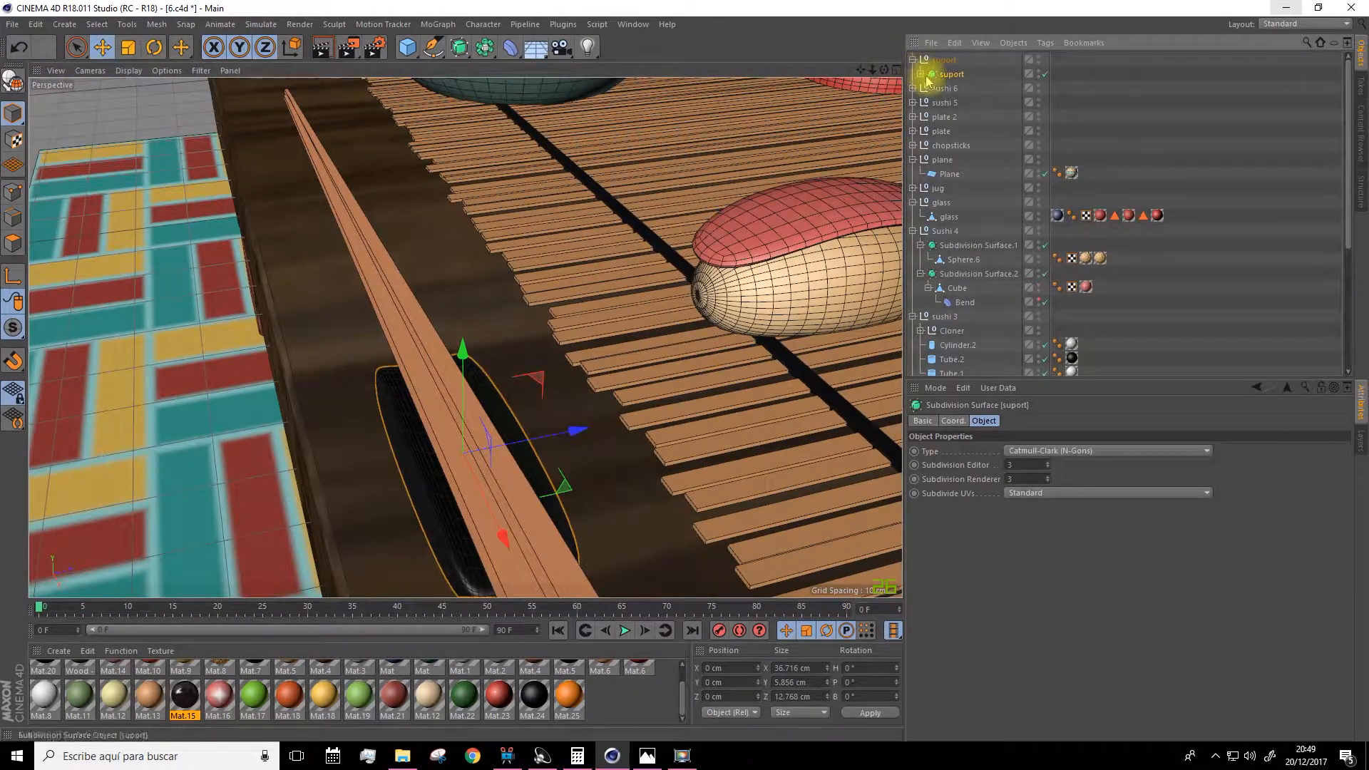
pyautogui.click(921, 74)
pyautogui.click(957, 87)
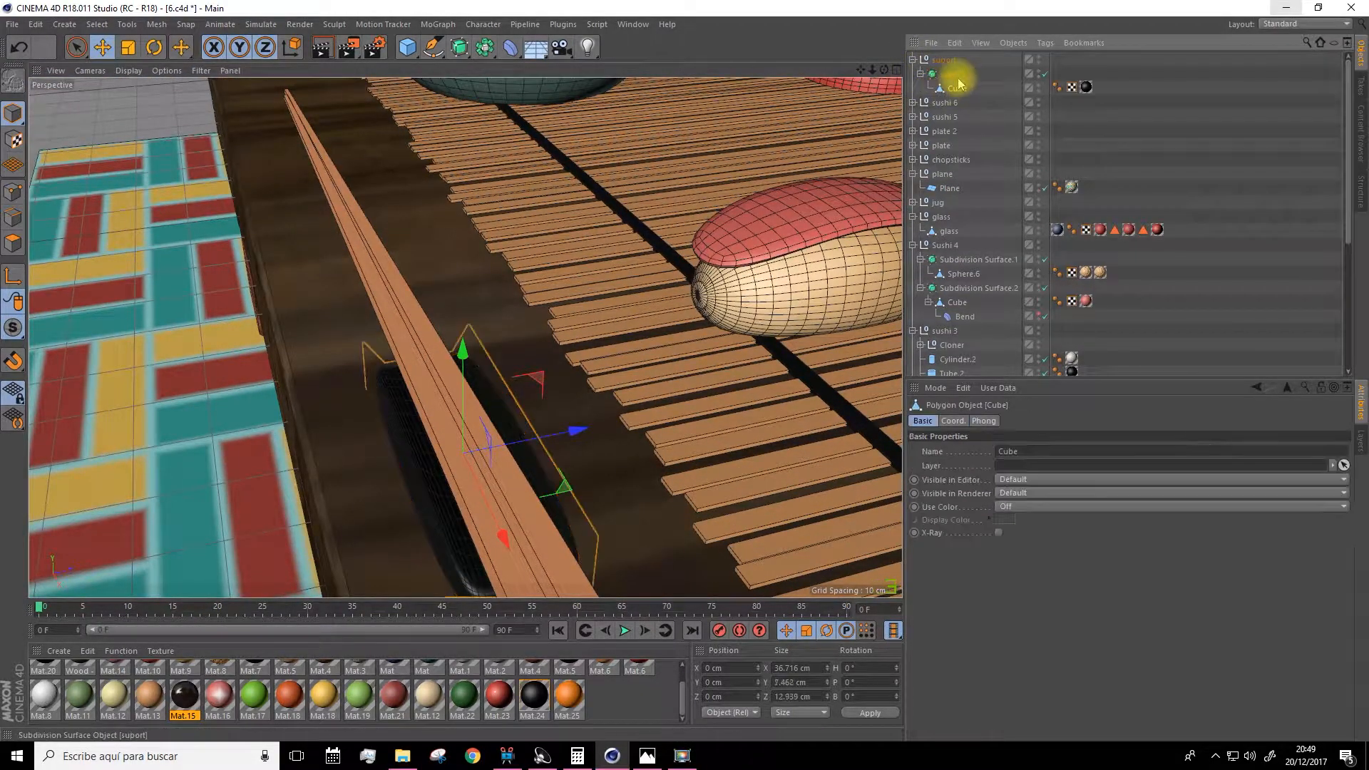
# Toggle the support's Subdivision Surface off and back on while orbiting to compare the geometry.
pyautogui.click(1045, 75)
pyautogui.keyDown('alt'); pyautogui.moveTo(499, 542); pyautogui.dragTo(696, 392); pyautogui.keyUp('alt')
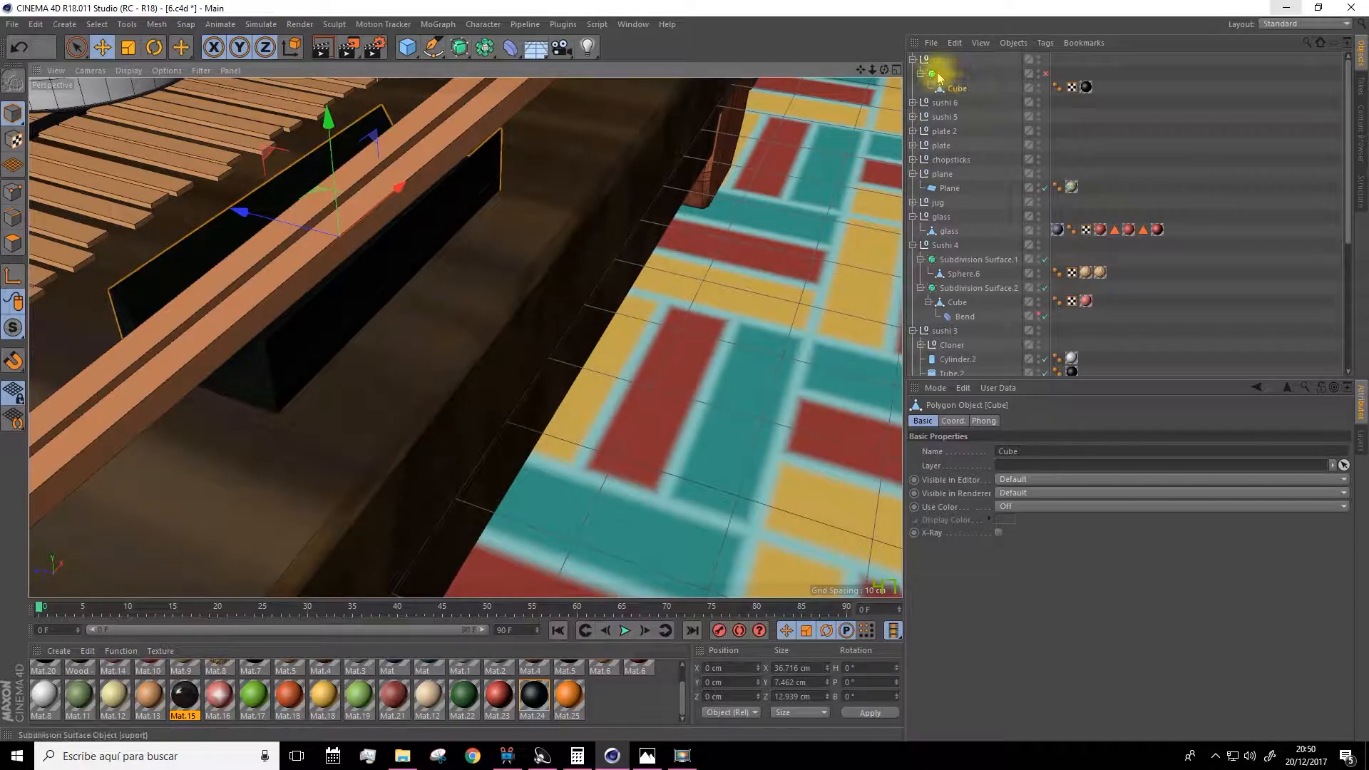
pyautogui.click(1045, 74)
# Select the rug plane, open its Mat.3 material and inspect the Tiles shader in the Color channel.
pyautogui.keyDown('alt'); pyautogui.moveTo(755, 168); pyautogui.dragTo(342, 345); pyautogui.keyUp('alt')
pyautogui.click(405, 314)
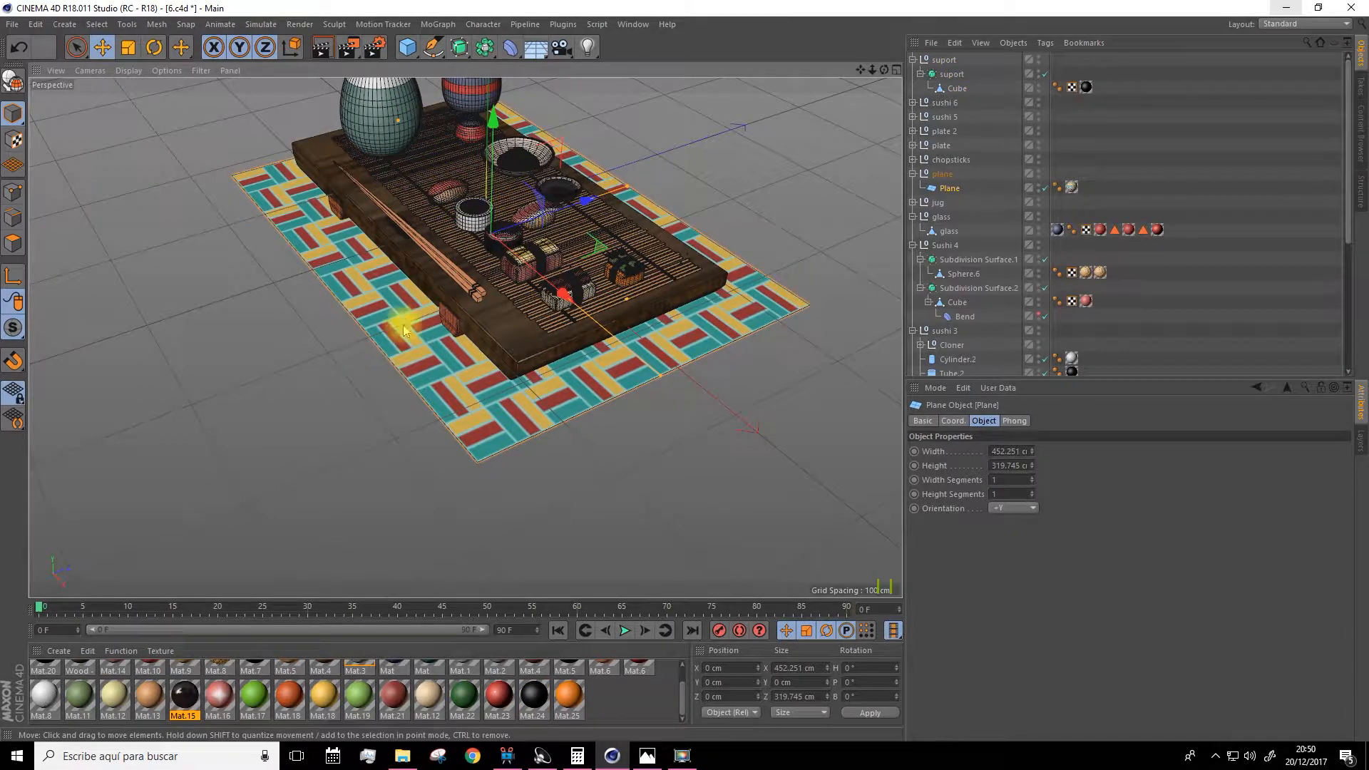
pyautogui.scroll(2, 319, 688)
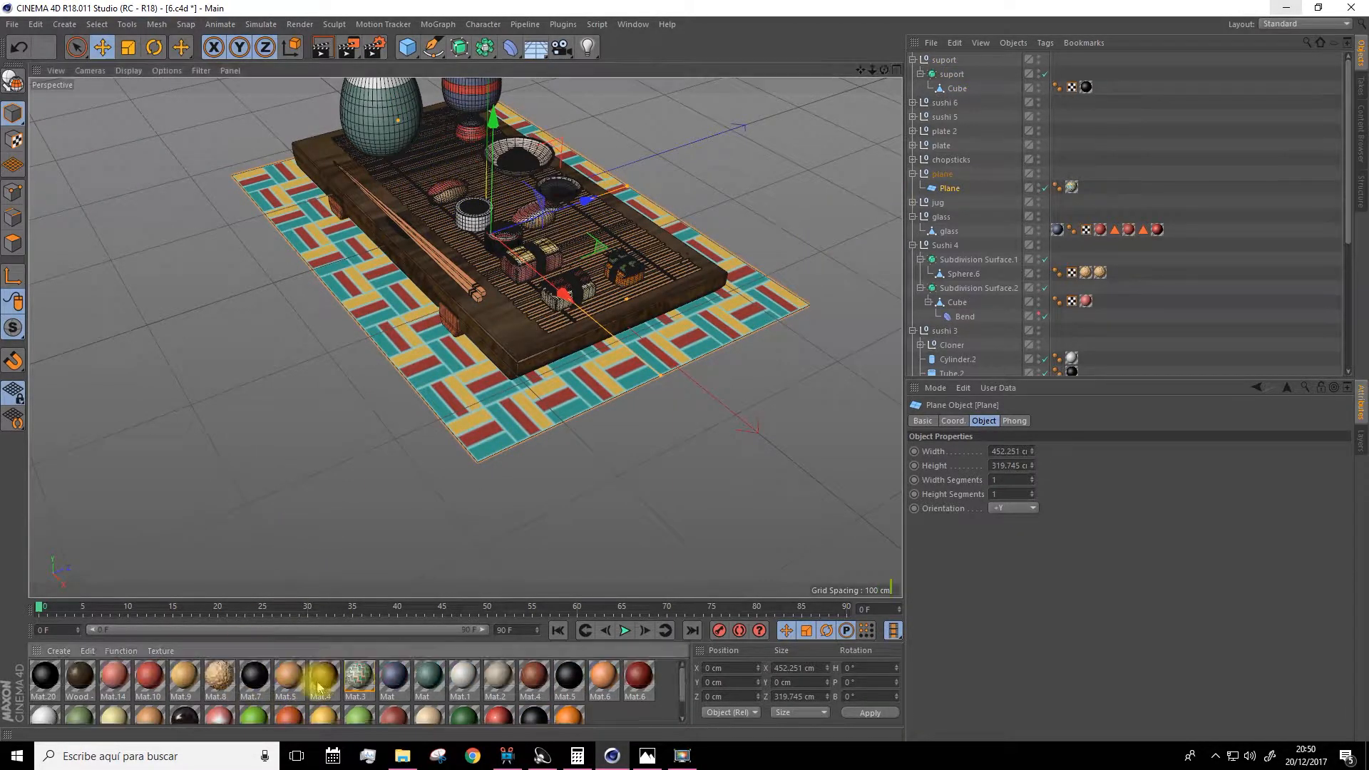
pyautogui.doubleClick(362, 686)
pyautogui.click(256, 287)
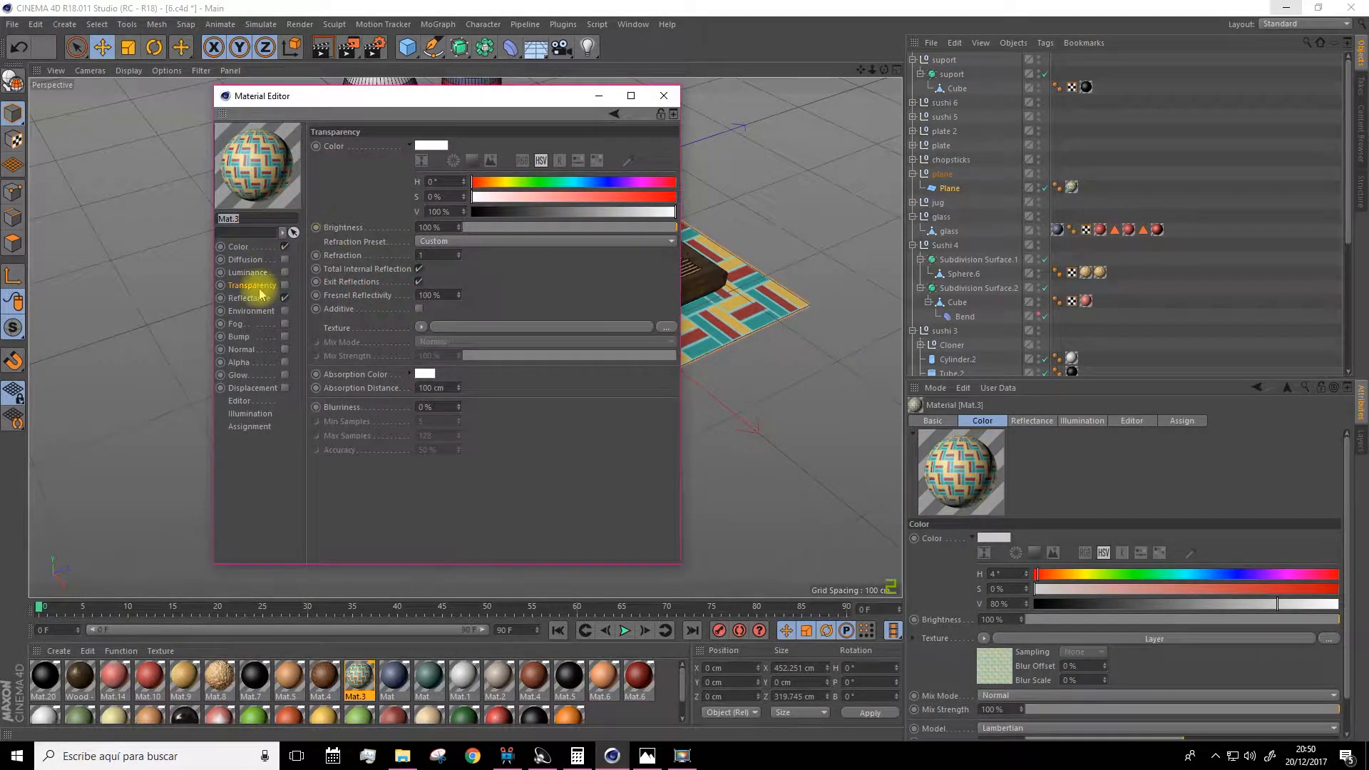
pyautogui.click(239, 247)
pyautogui.click(393, 273)
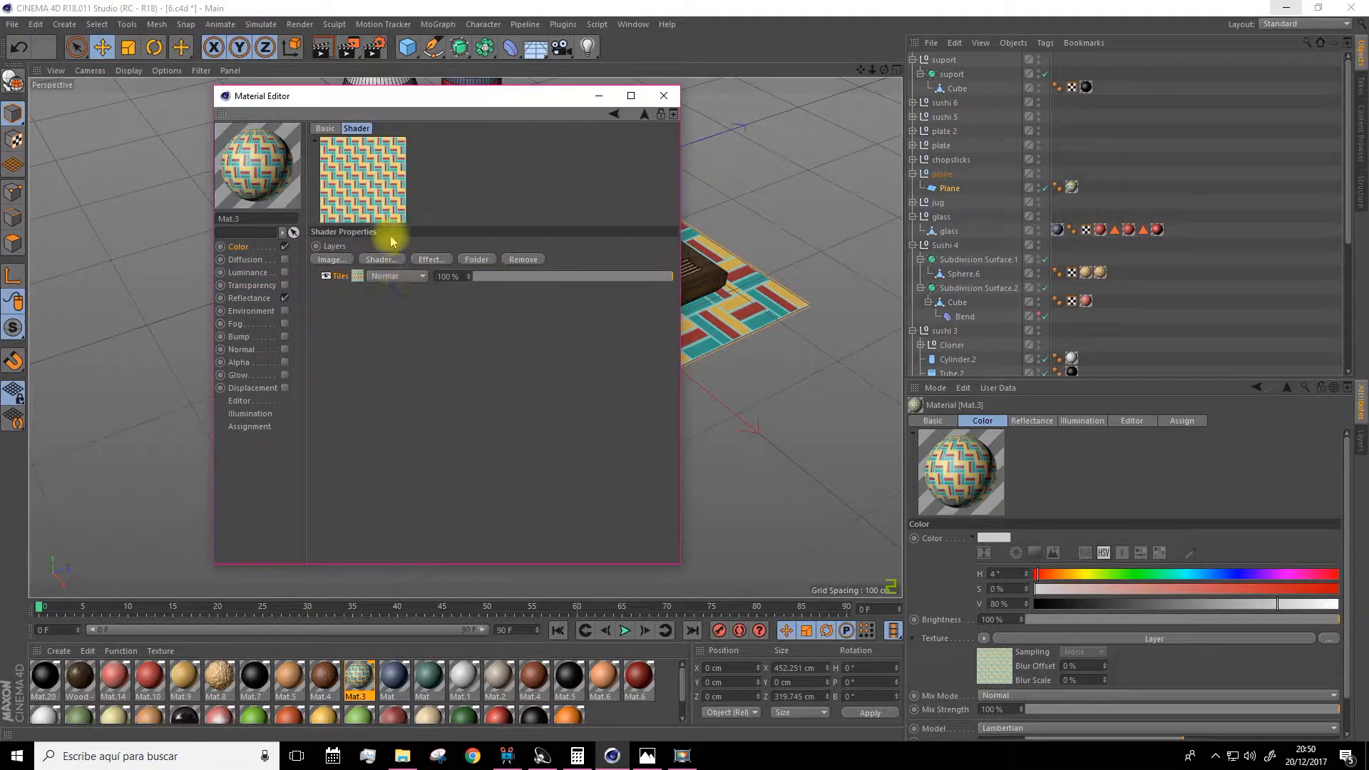
pyautogui.click(357, 277)
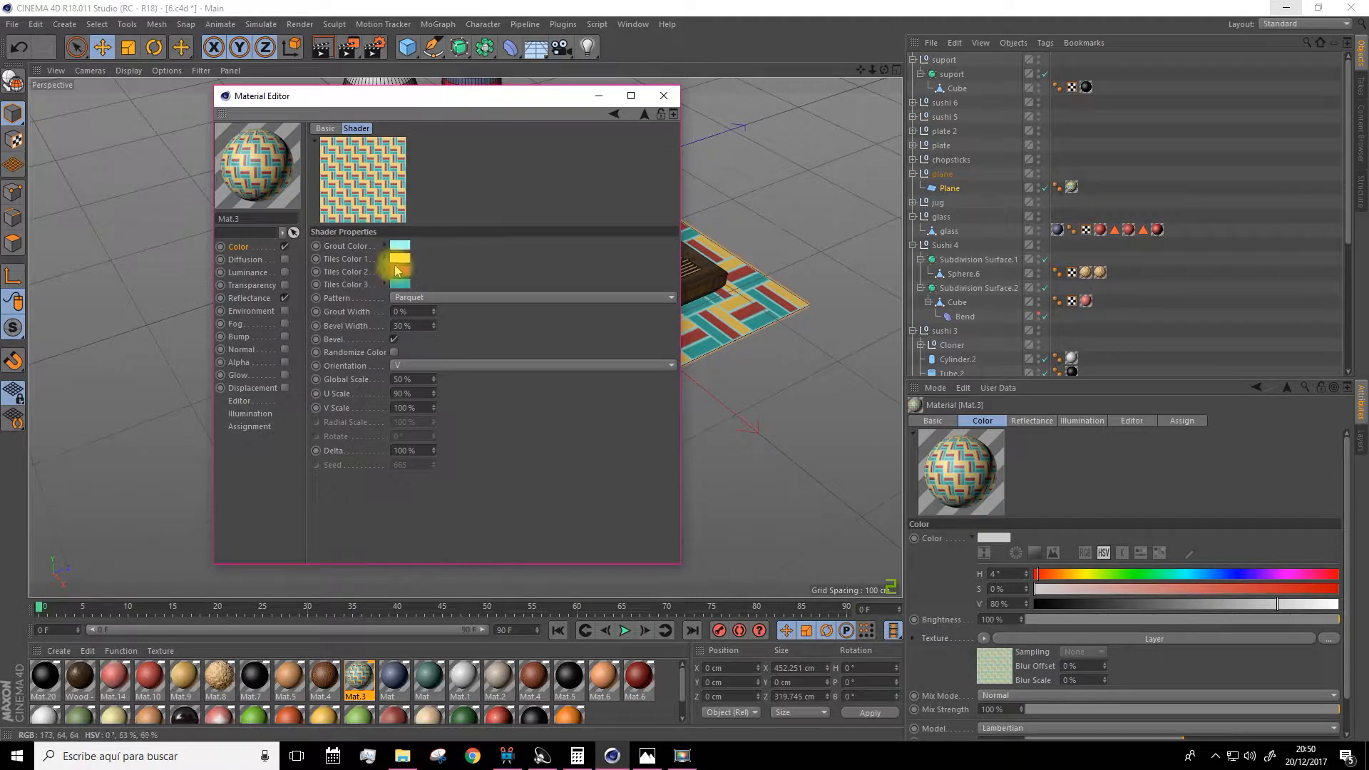
pyautogui.moveTo(538, 99); pyautogui.dragTo(808, 155)
pyautogui.click(933, 150)
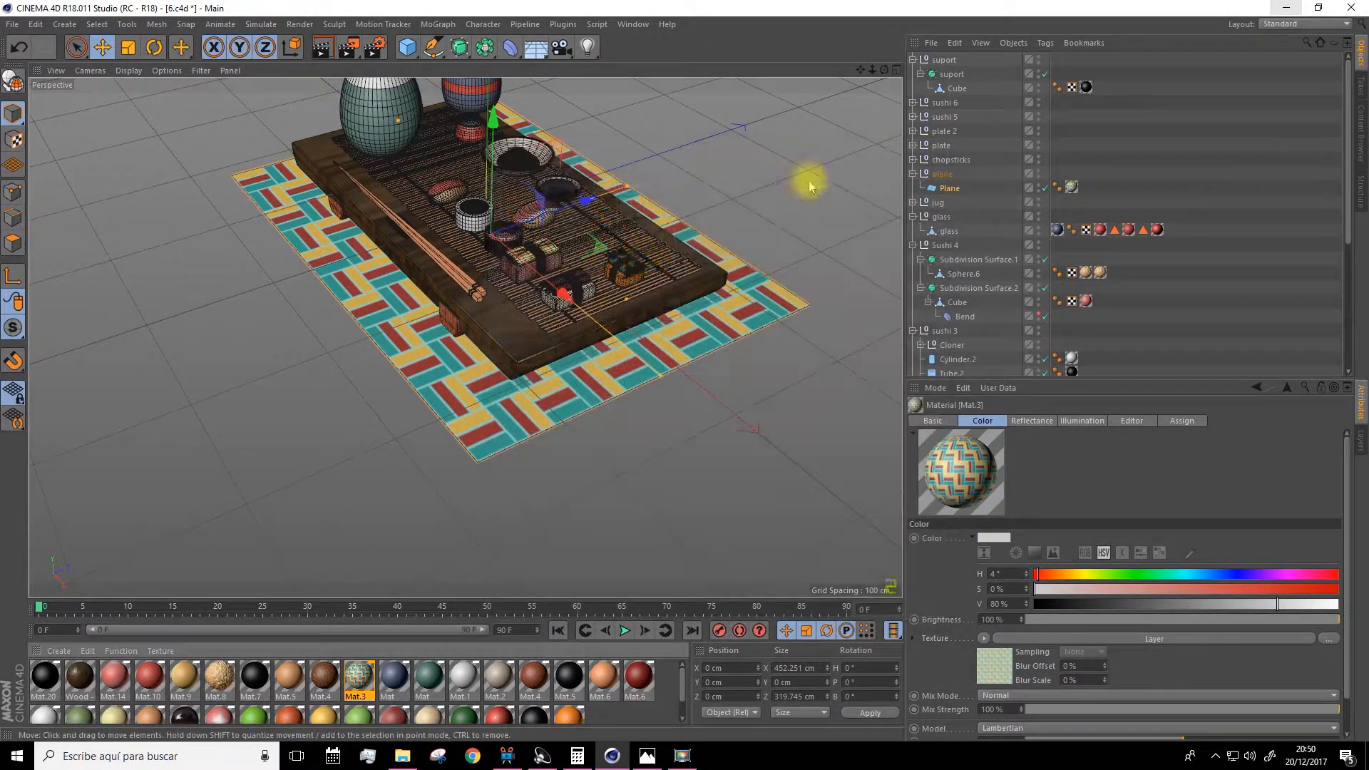
# Zoom in on the sushi and select pieces to examine their Subdivision Surface settings.
pyautogui.scroll(3, 611, 190)
pyautogui.scroll(8, 723, 255)
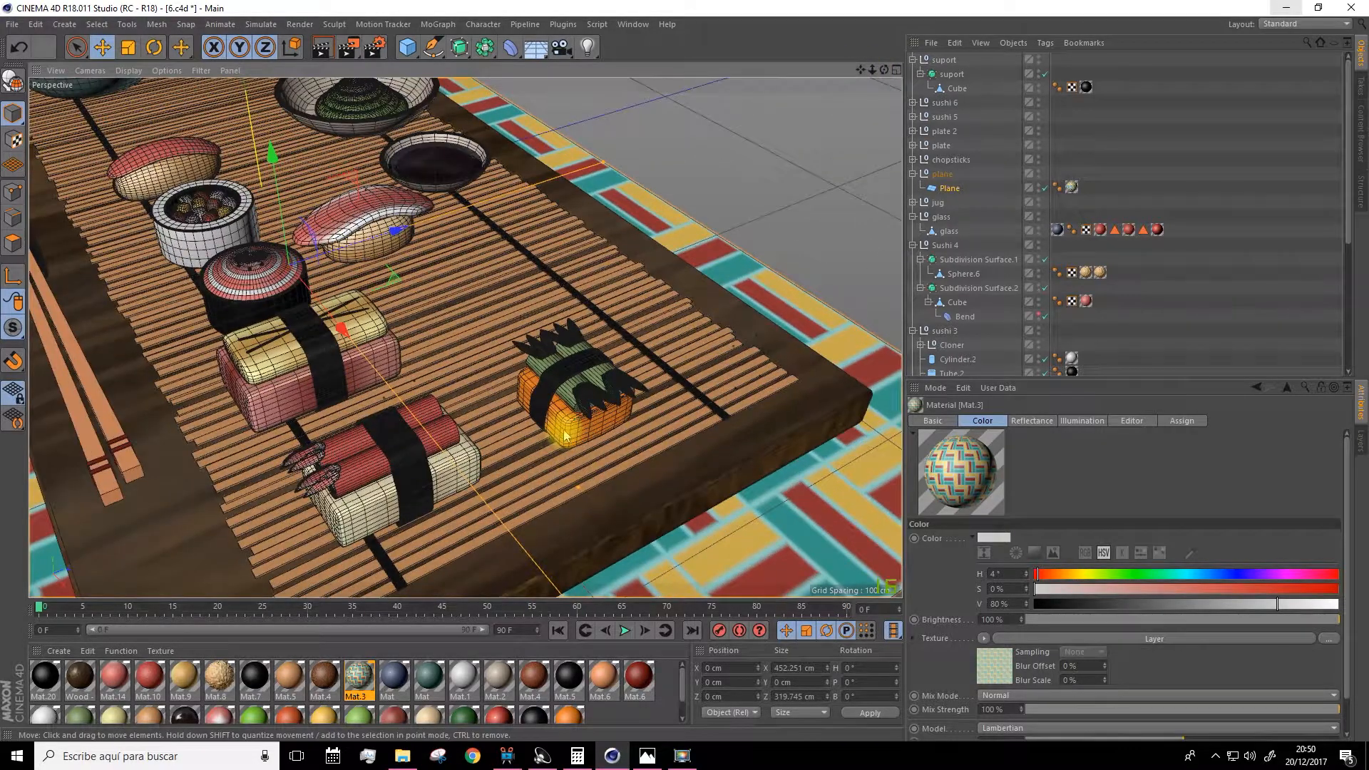
pyautogui.click(567, 434)
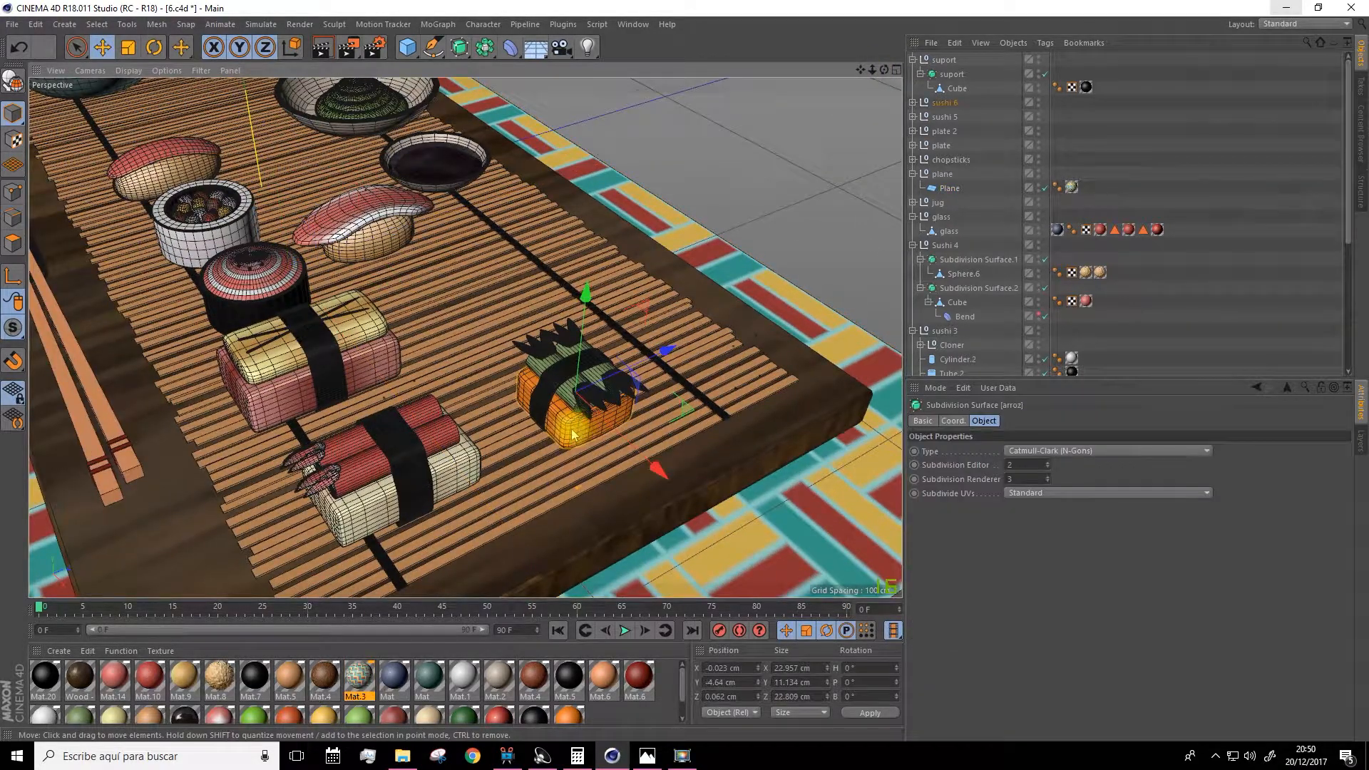
pyautogui.scroll(-6, 573, 434)
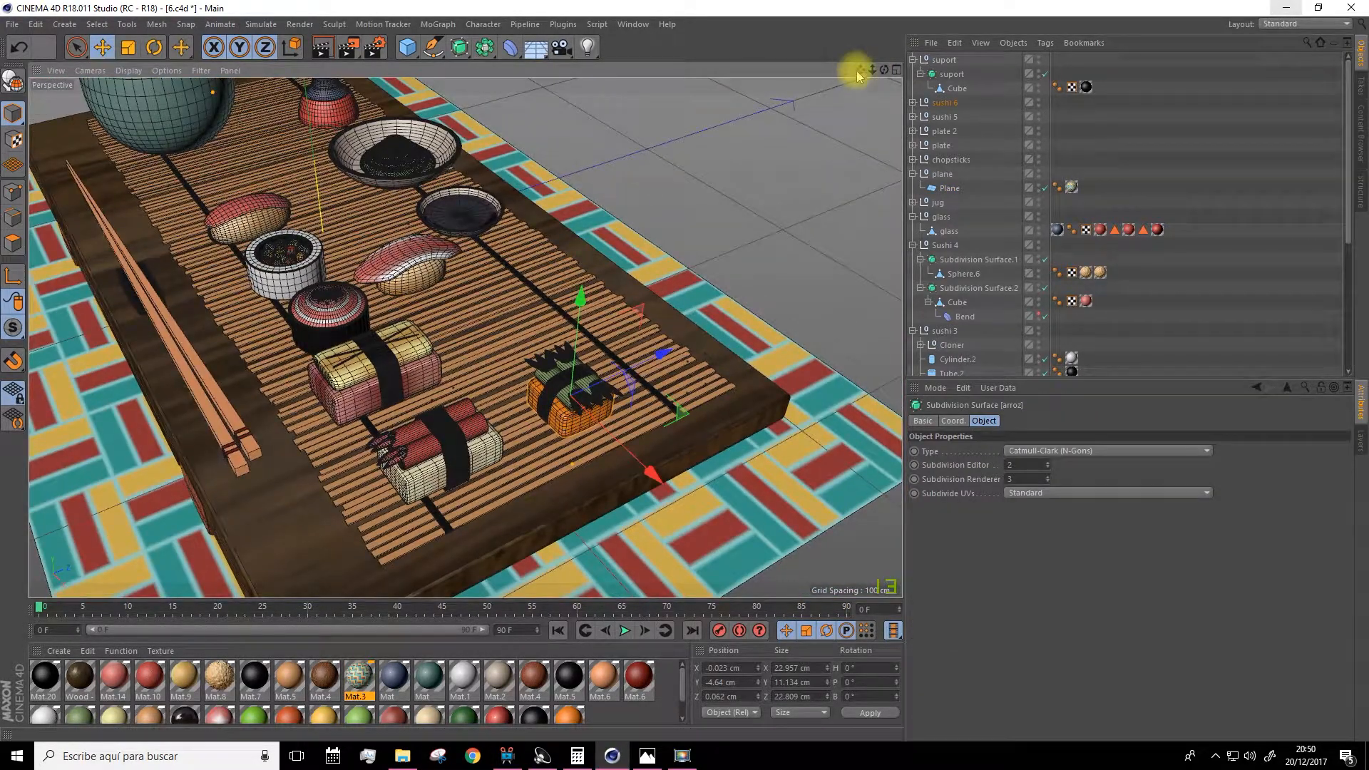
pyautogui.scroll(10, 443, 220)
pyautogui.click(367, 305)
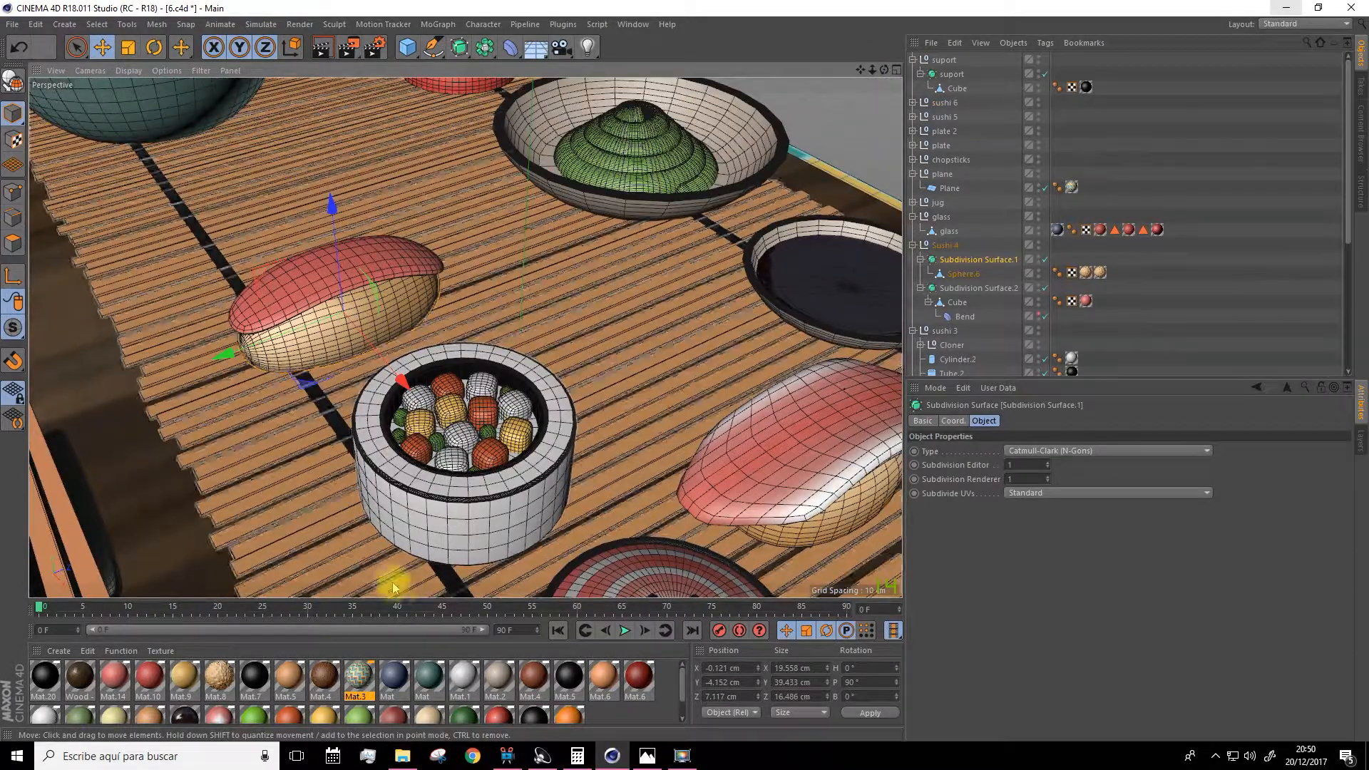
pyautogui.scroll(-1, 331, 645)
pyautogui.scroll(-2, 318, 699)
pyautogui.scroll(2, 318, 701)
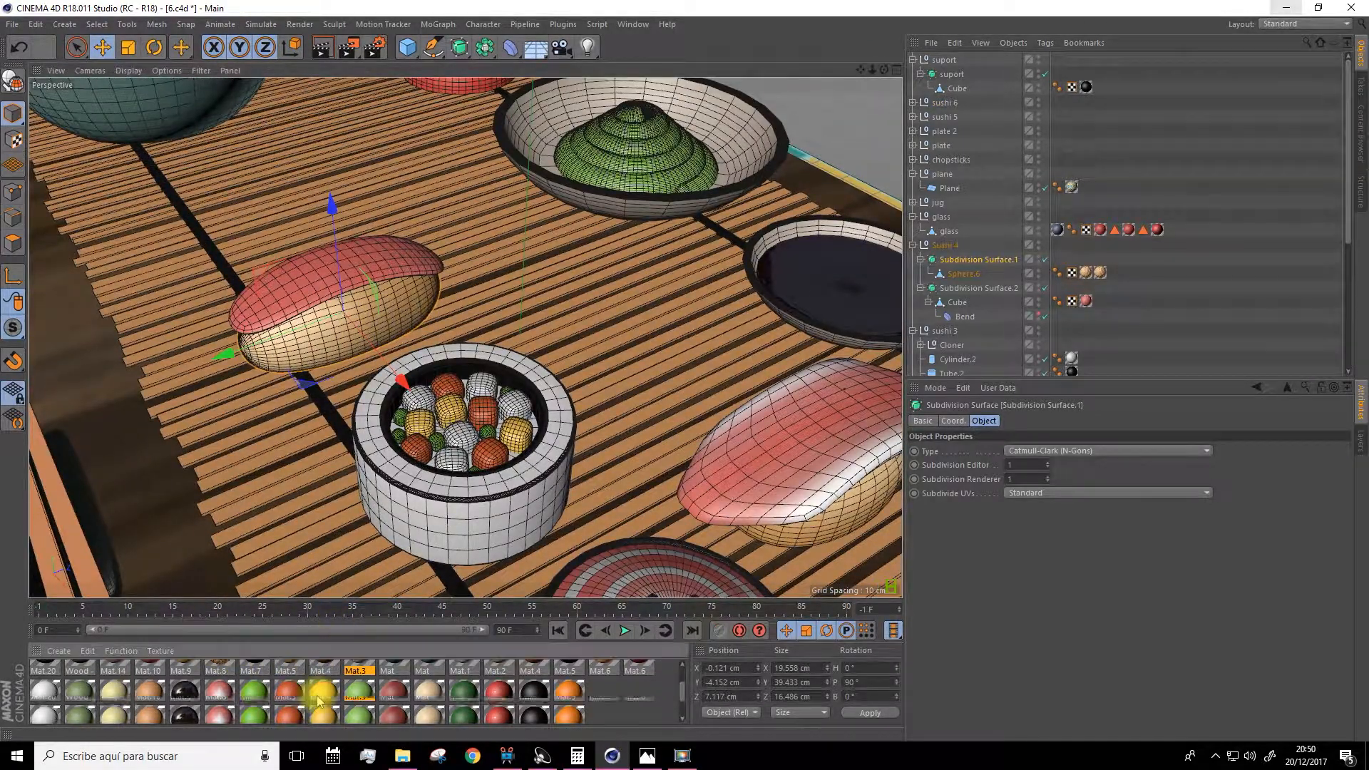
# Open the Mat.8 rice material and inspect the Noise shader in its Bump channel.
pyautogui.doubleClick(229, 682)
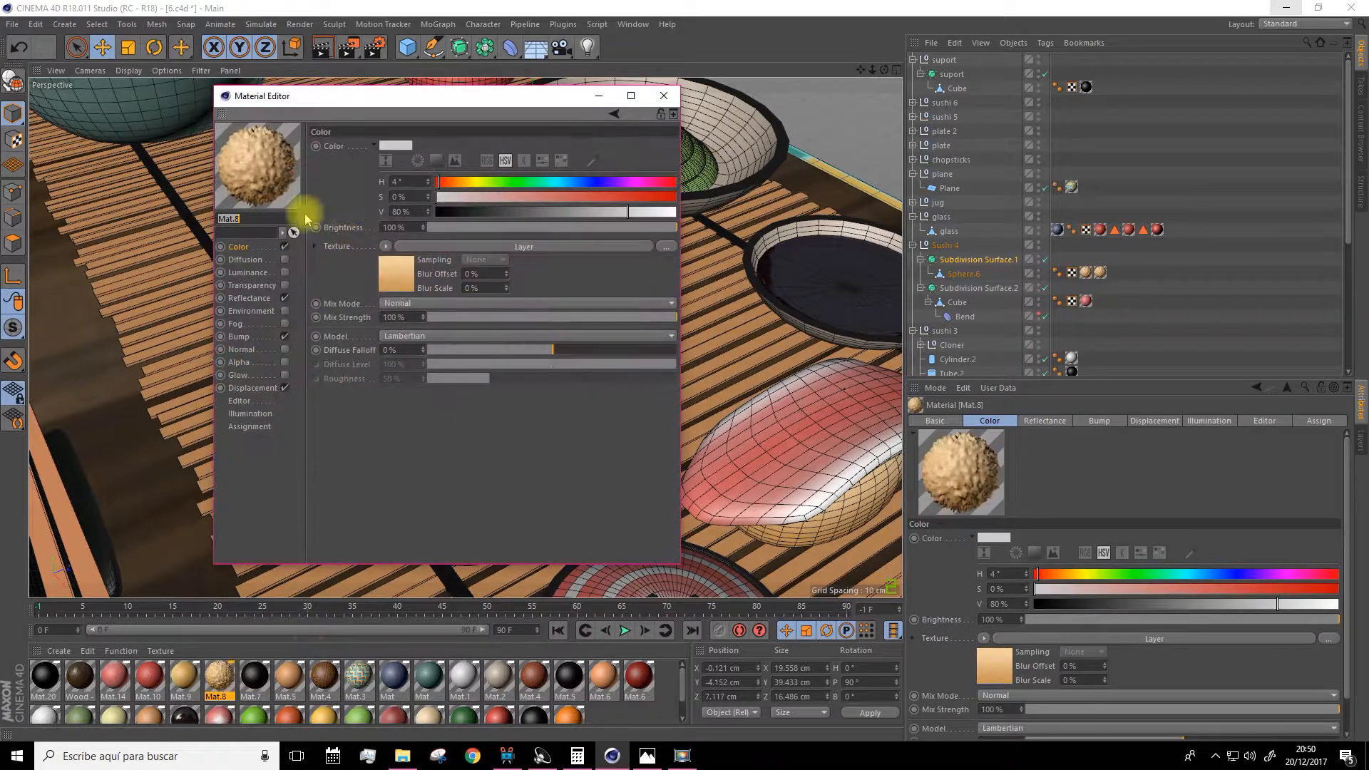
pyautogui.moveTo(338, 114); pyautogui.dragTo(484, 114)
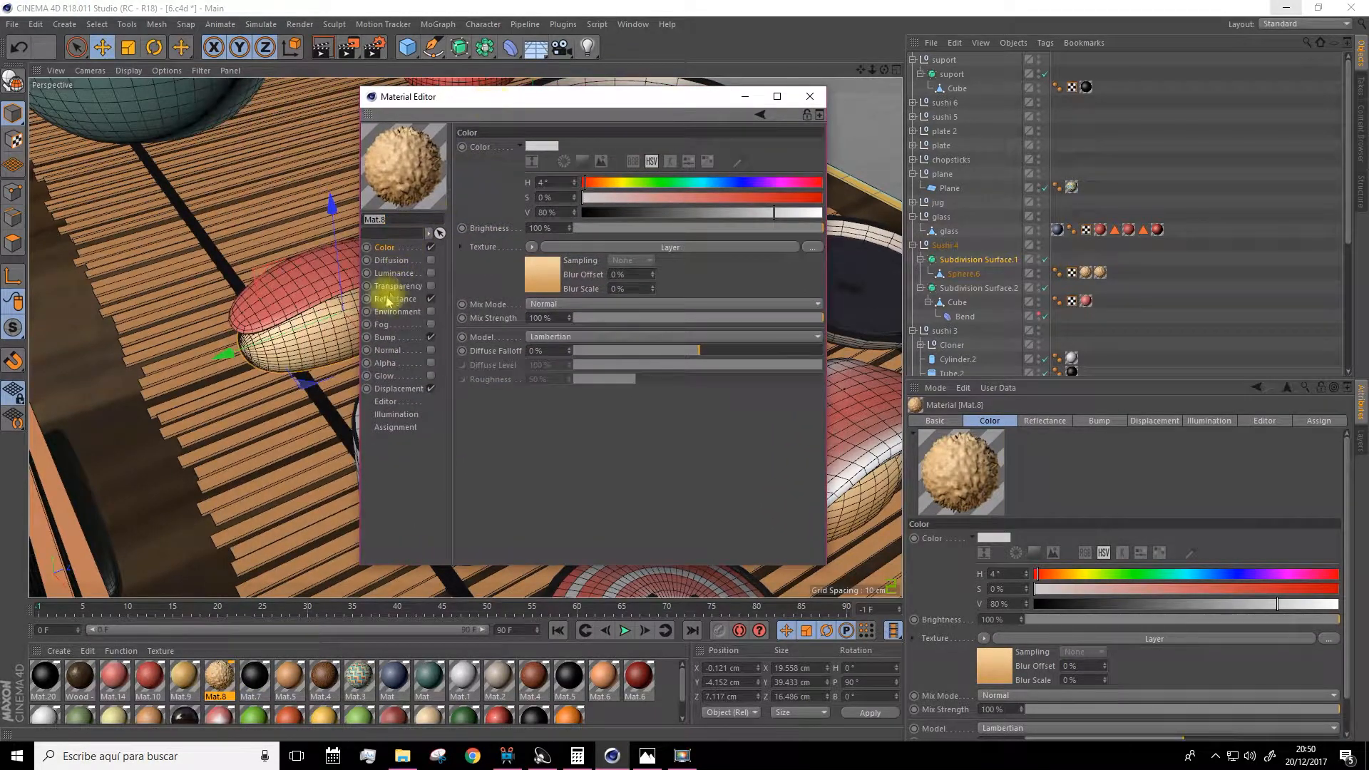
pyautogui.click(385, 337)
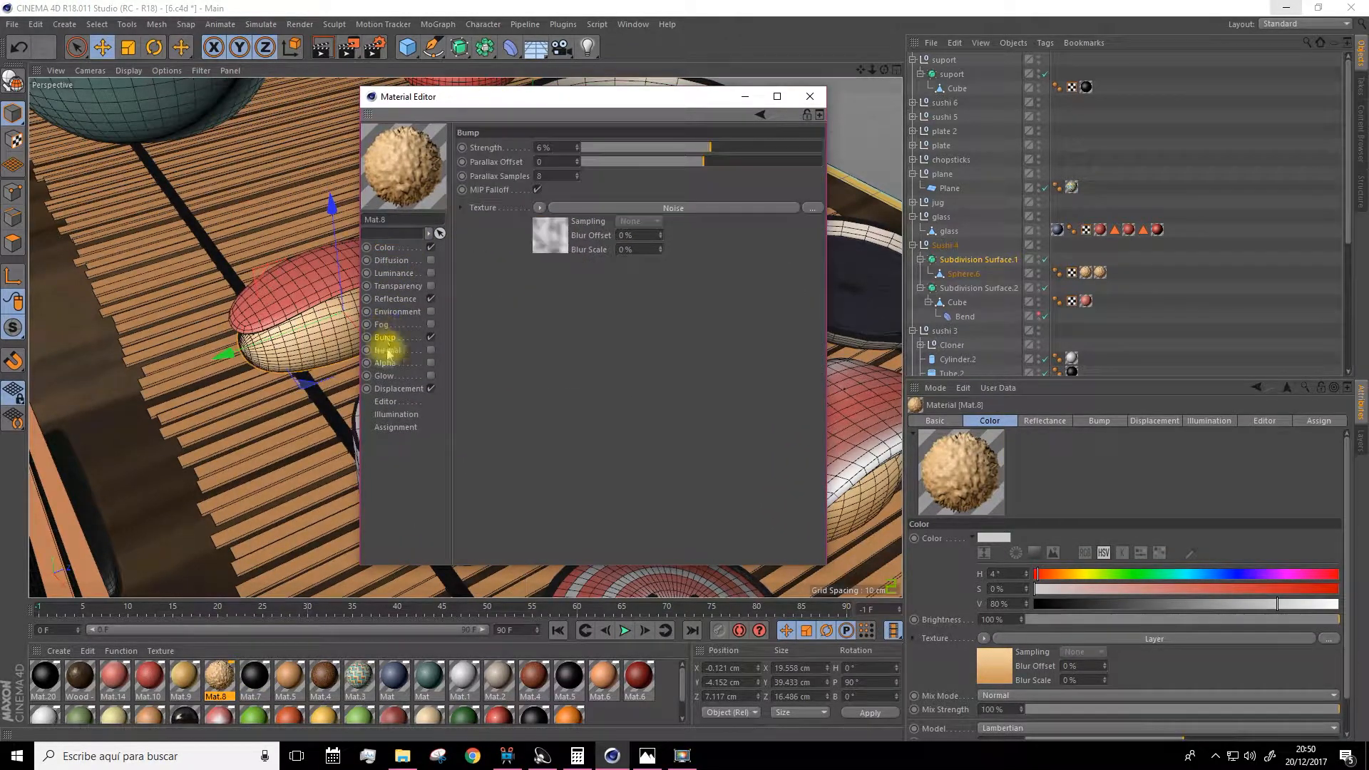
pyautogui.click(549, 235)
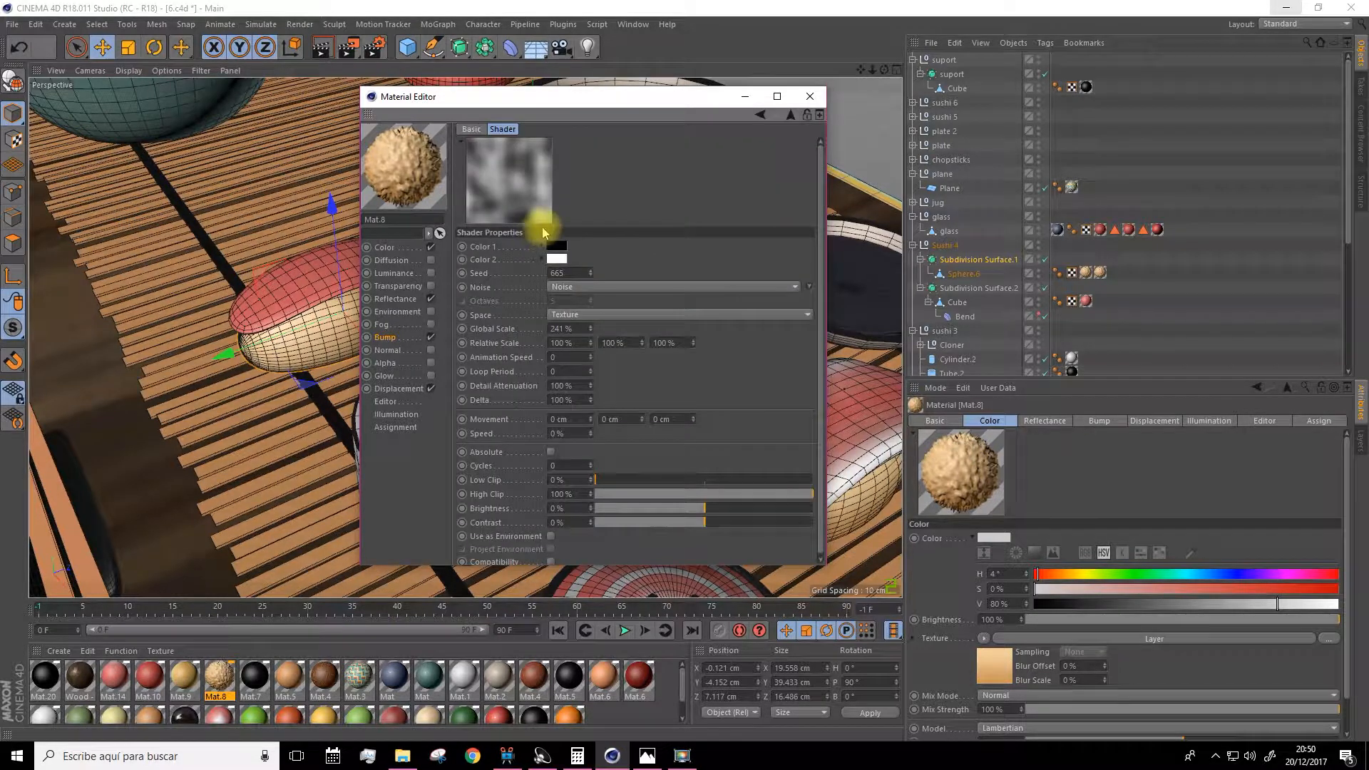
pyautogui.click(560, 286)
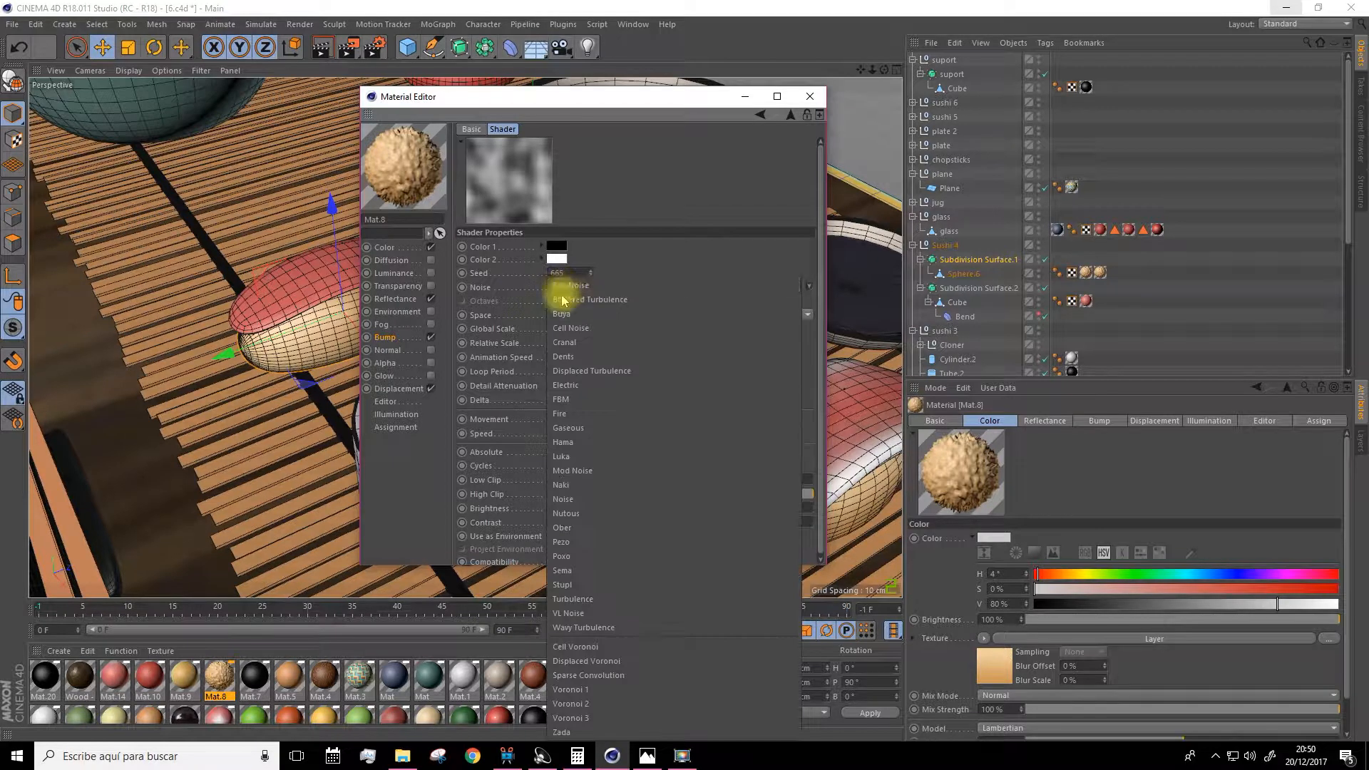
pyautogui.click(623, 251)
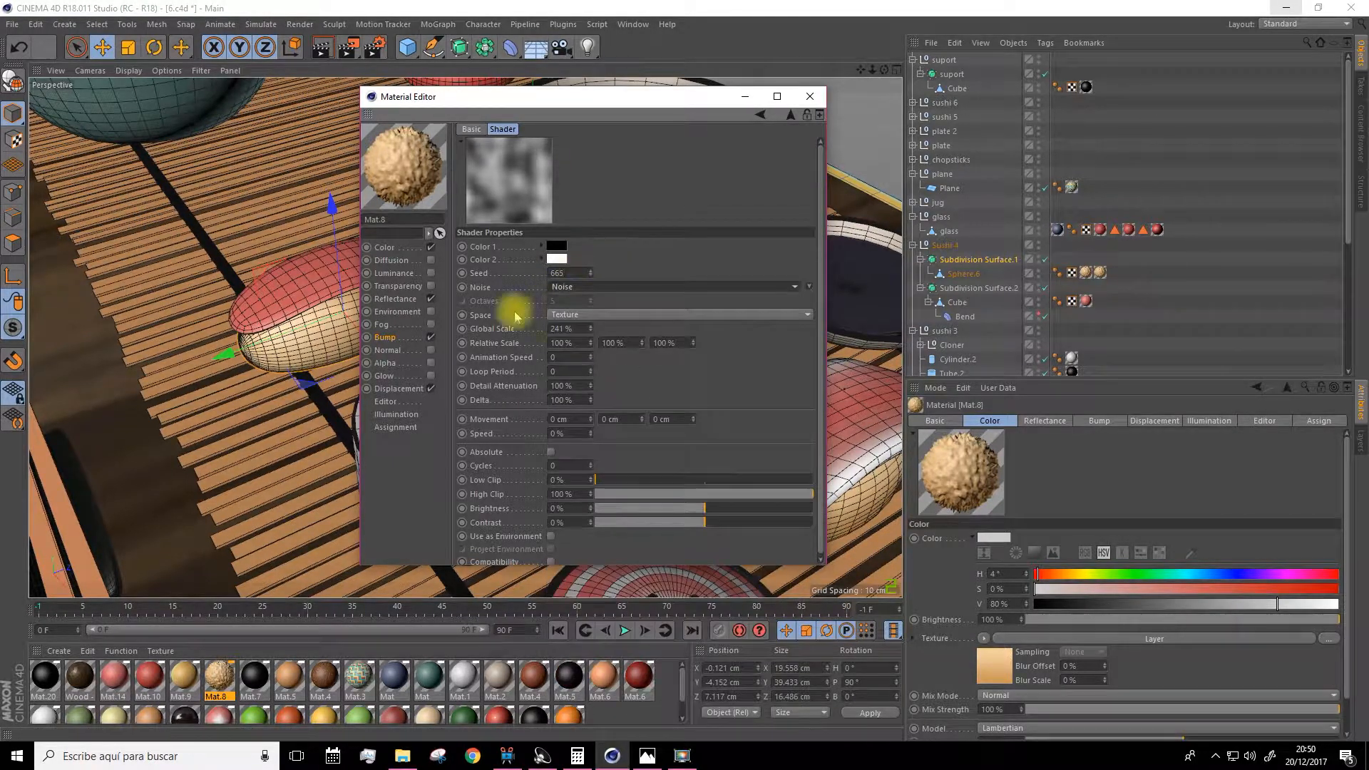
# Set Mat.8's Displacement strength to 61% and close the Material Editor.
pyautogui.click(397, 390)
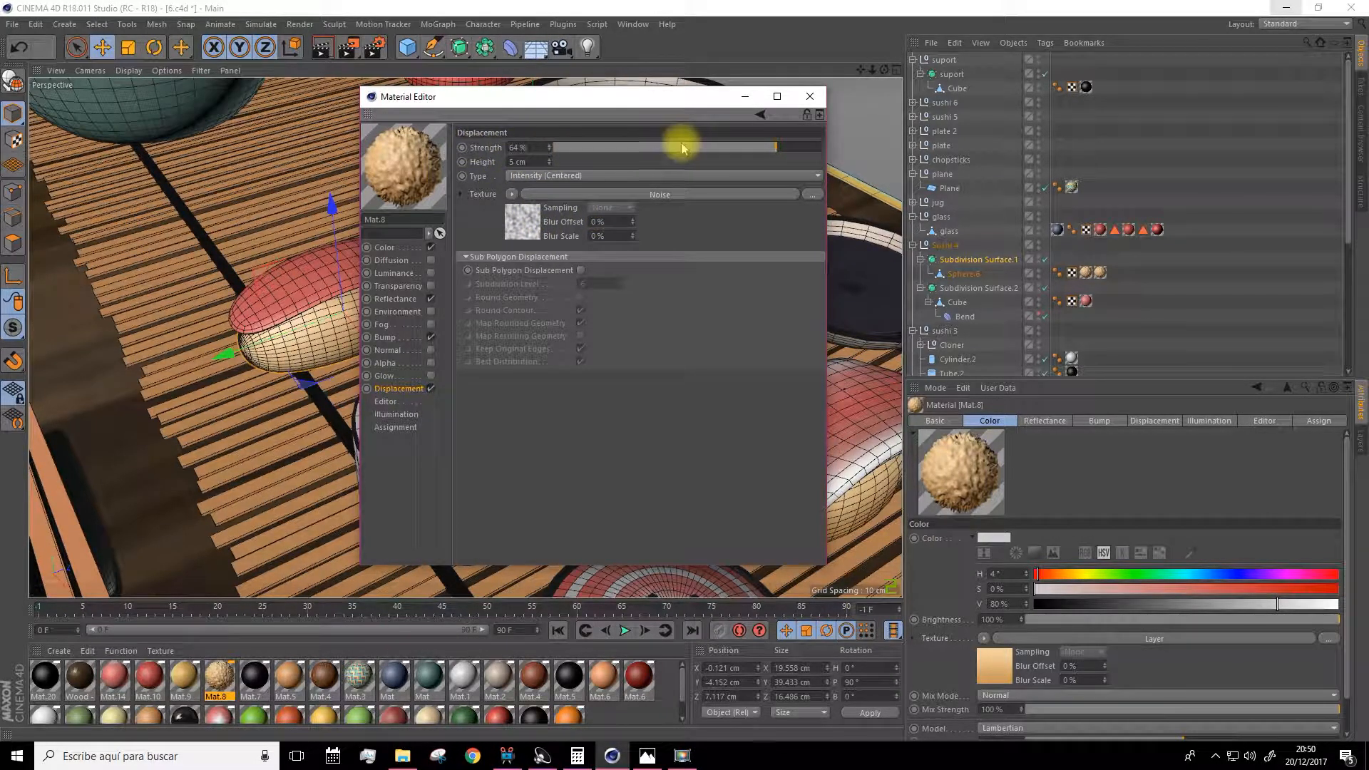
pyautogui.moveTo(699, 152); pyautogui.dragTo(776, 144)
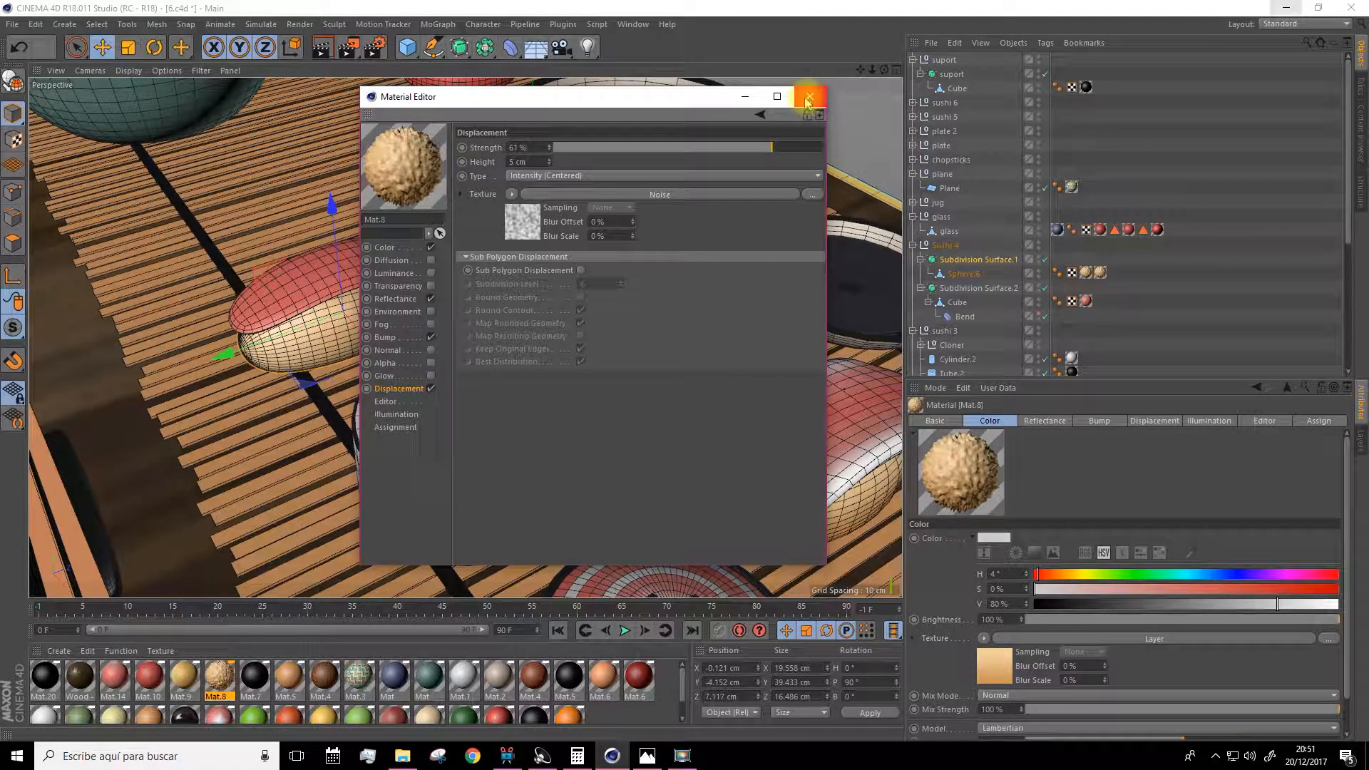
pyautogui.click(807, 102)
# Render a region of the viewport around the sushi pieces.
pyautogui.moveTo(348, 46); pyautogui.dragTo(430, 69)
pyautogui.moveTo(194, 173); pyautogui.dragTo(581, 430)
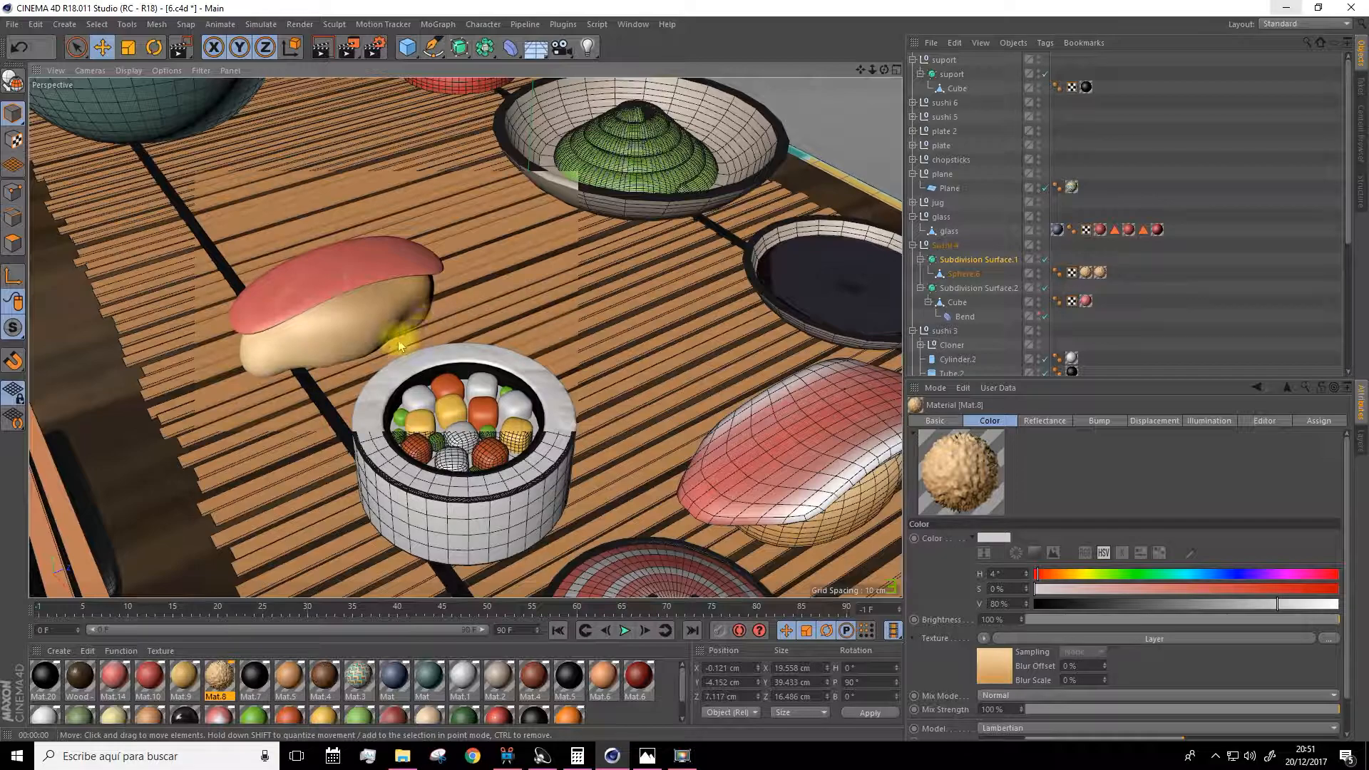
pyautogui.scroll(-10, 461, 364)
# Orbit and zoom around the whole sushi board scene to review it.
pyautogui.keyDown('alt'); pyautogui.moveTo(472, 377); pyautogui.dragTo(789, 190); pyautogui.keyUp('alt')
pyautogui.moveTo(862, 71); pyautogui.dragTo(857, 36)
pyautogui.scroll(3, 431, 300)
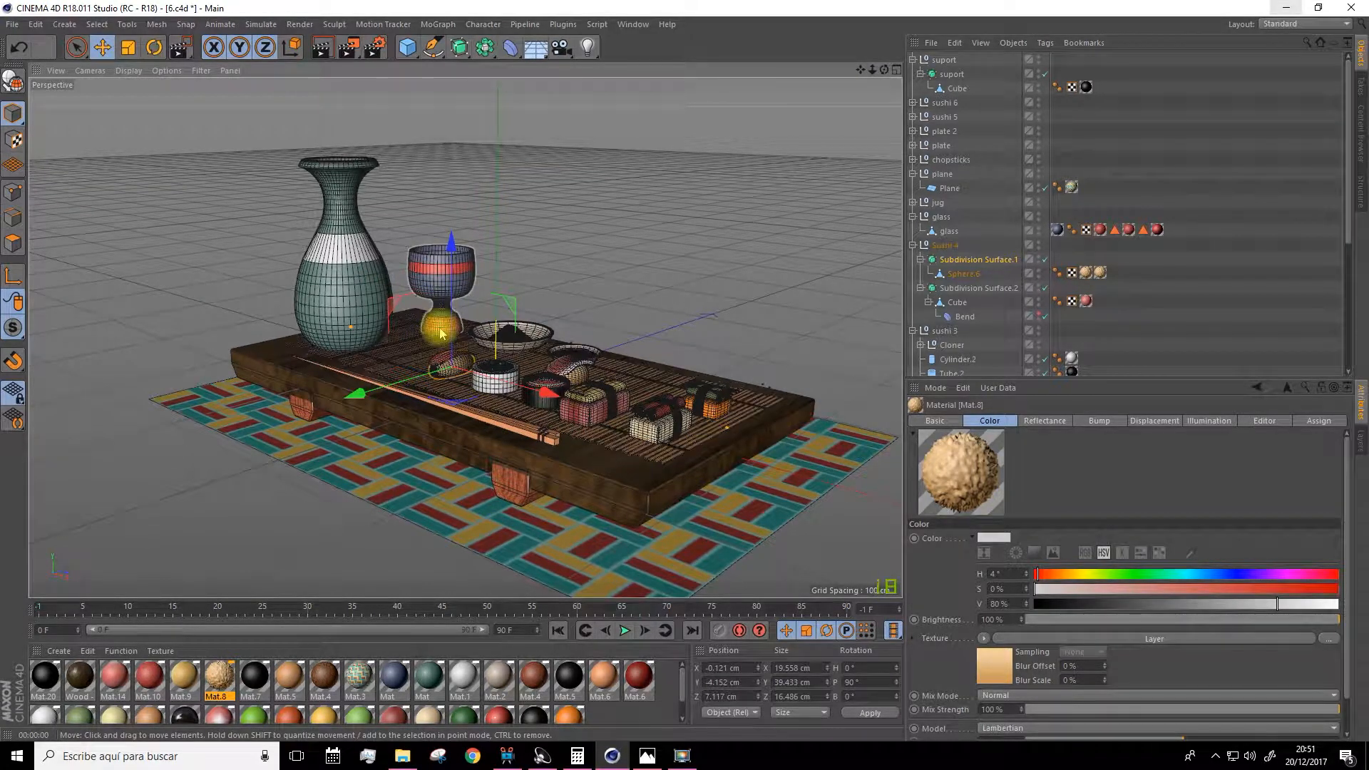
pyautogui.keyDown('alt'); pyautogui.moveTo(440, 326); pyautogui.dragTo(733, 162); pyautogui.keyUp('alt')
pyautogui.moveTo(861, 70); pyautogui.dragTo(830, 29)
pyautogui.keyDown('alt'); pyautogui.moveTo(708, 161); pyautogui.dragTo(710, 167); pyautogui.keyUp('alt')
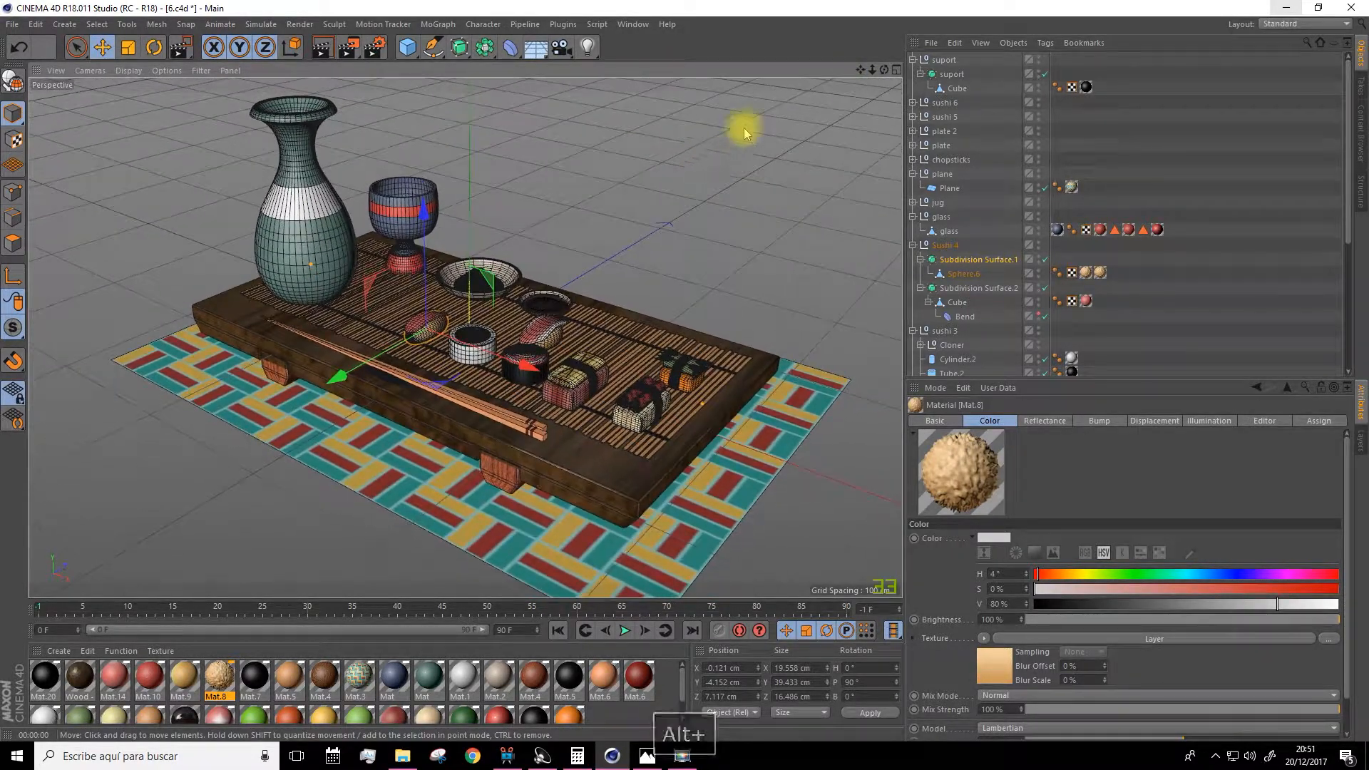
pyautogui.moveTo(860, 70); pyautogui.dragTo(862, 73)
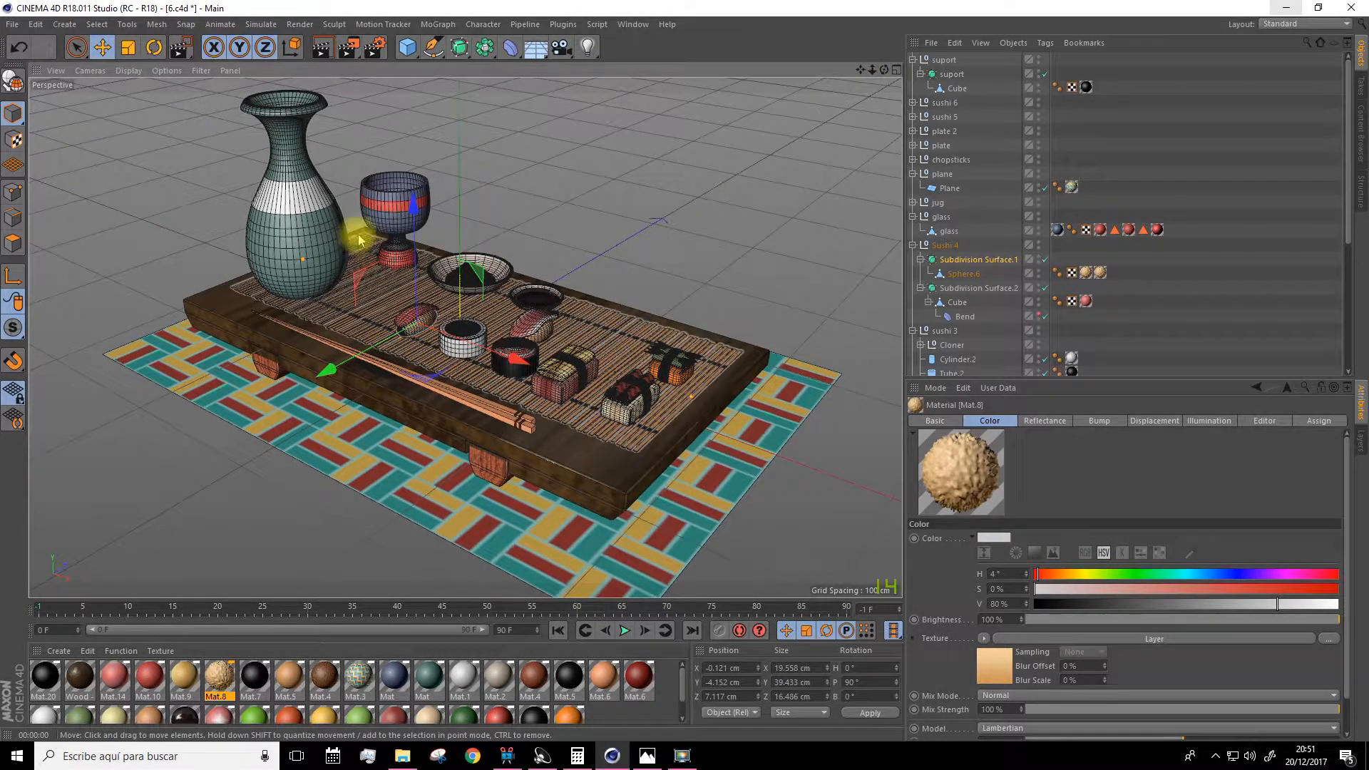
pyautogui.scroll(-2, 363, 241)
pyautogui.moveTo(871, 71); pyautogui.dragTo(872, 85)
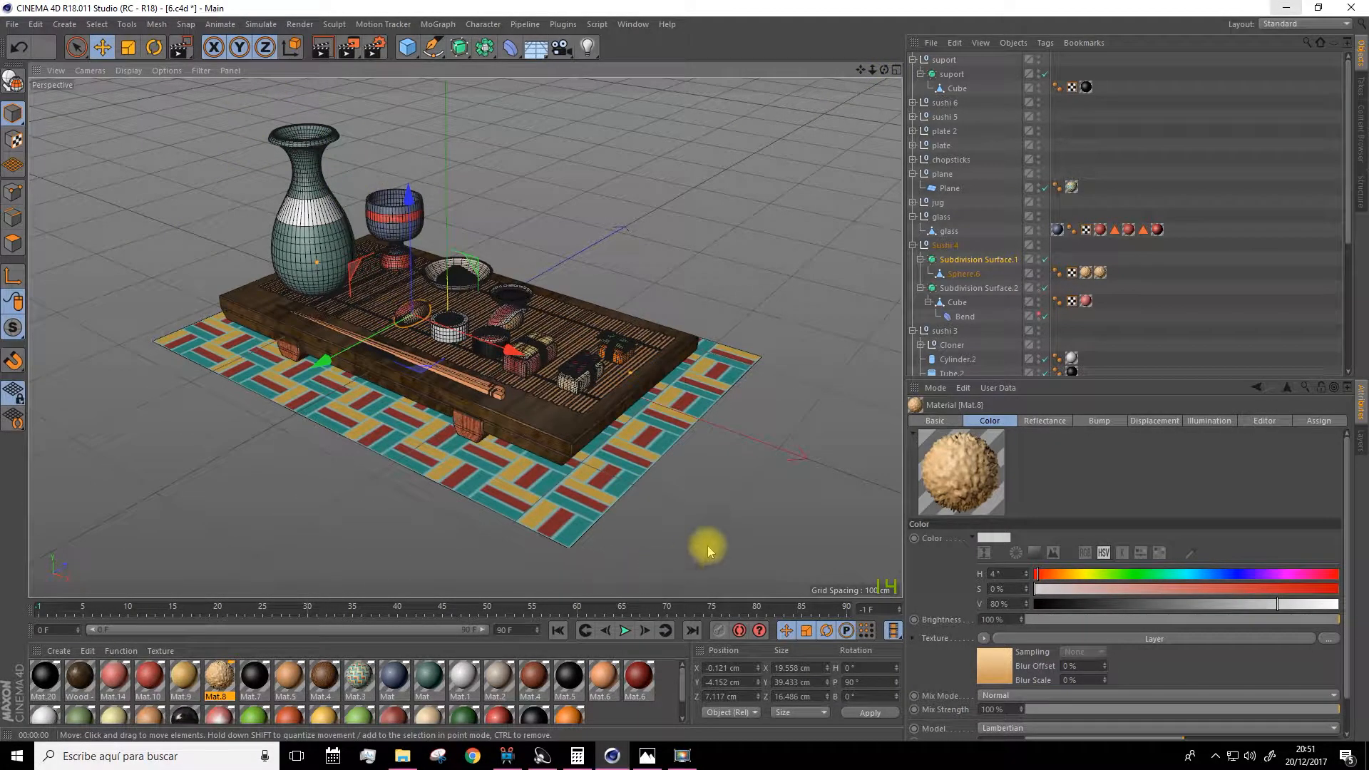
# Switch the viewport camera to the Isometric axonometric view.
pyautogui.click(96, 73)
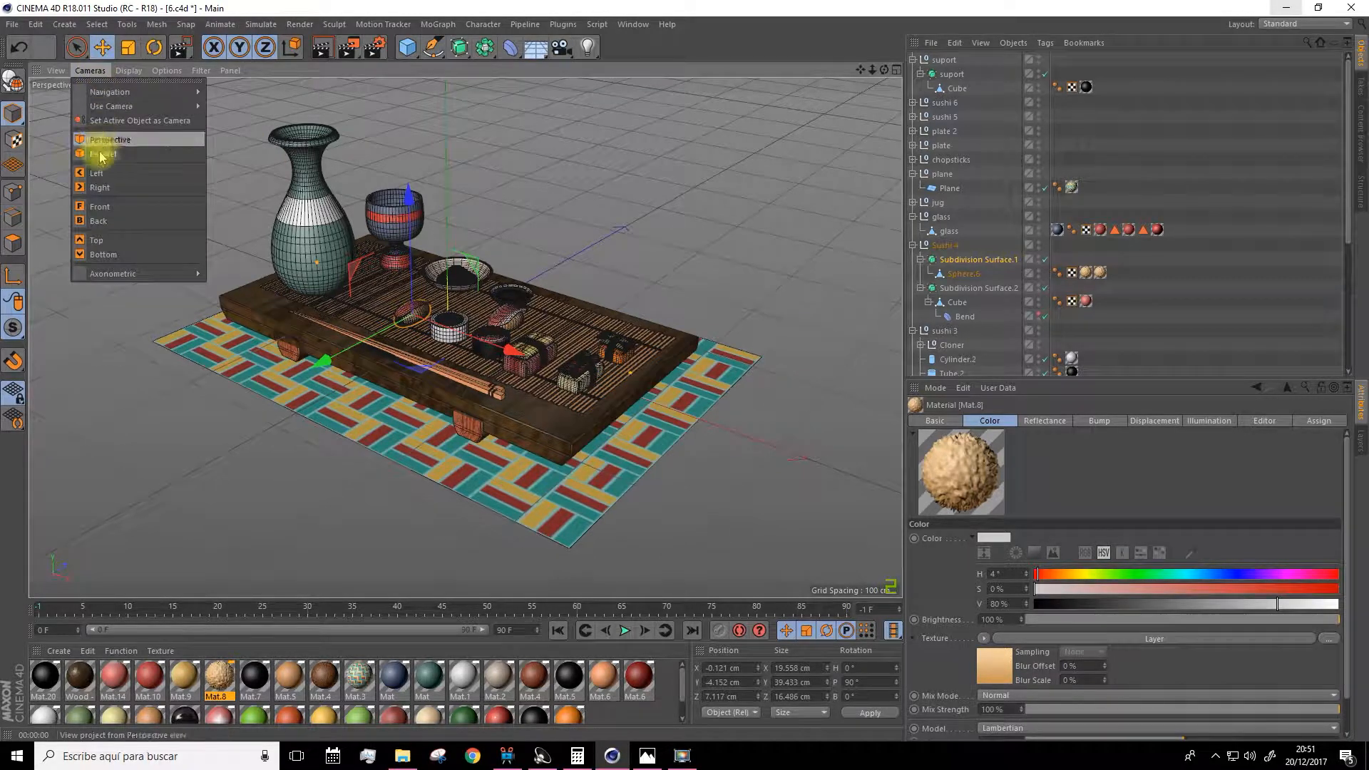
pyautogui.moveTo(105, 273)
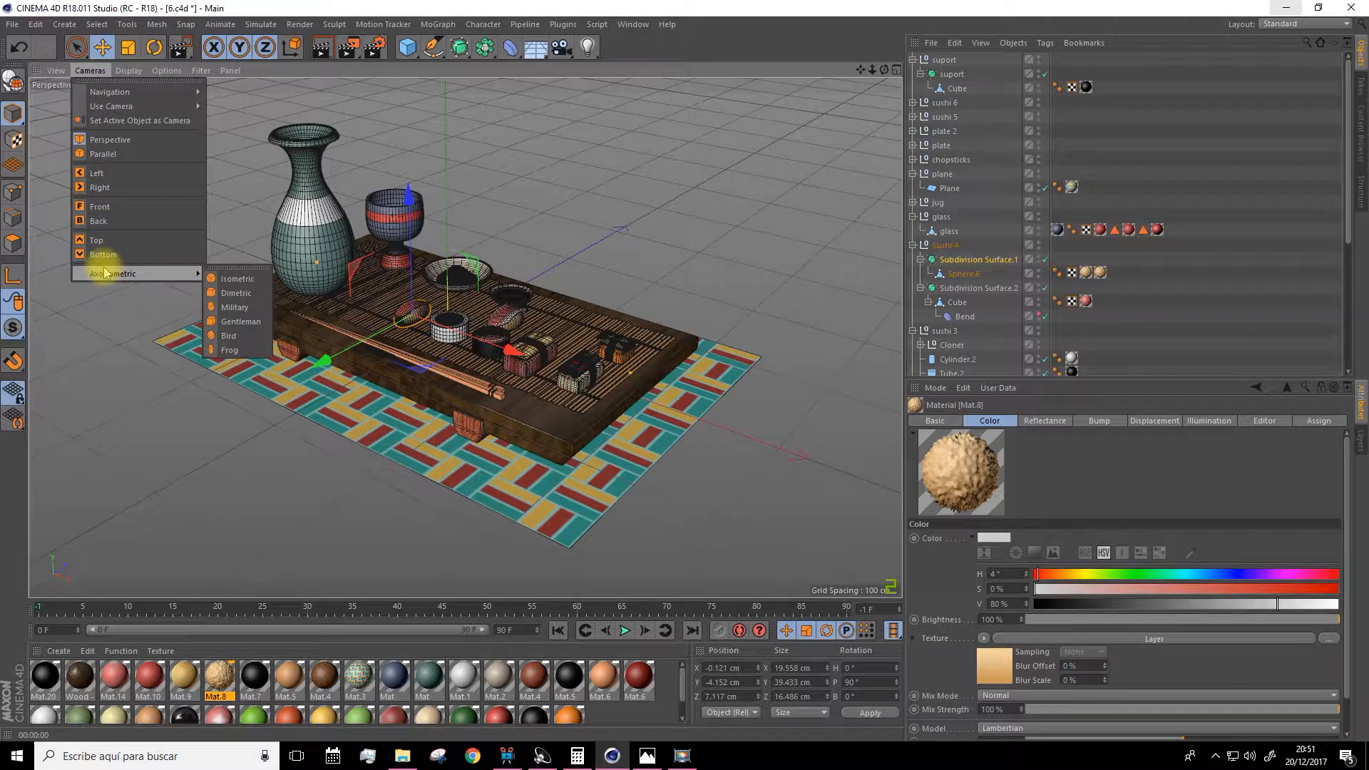
pyautogui.click(232, 279)
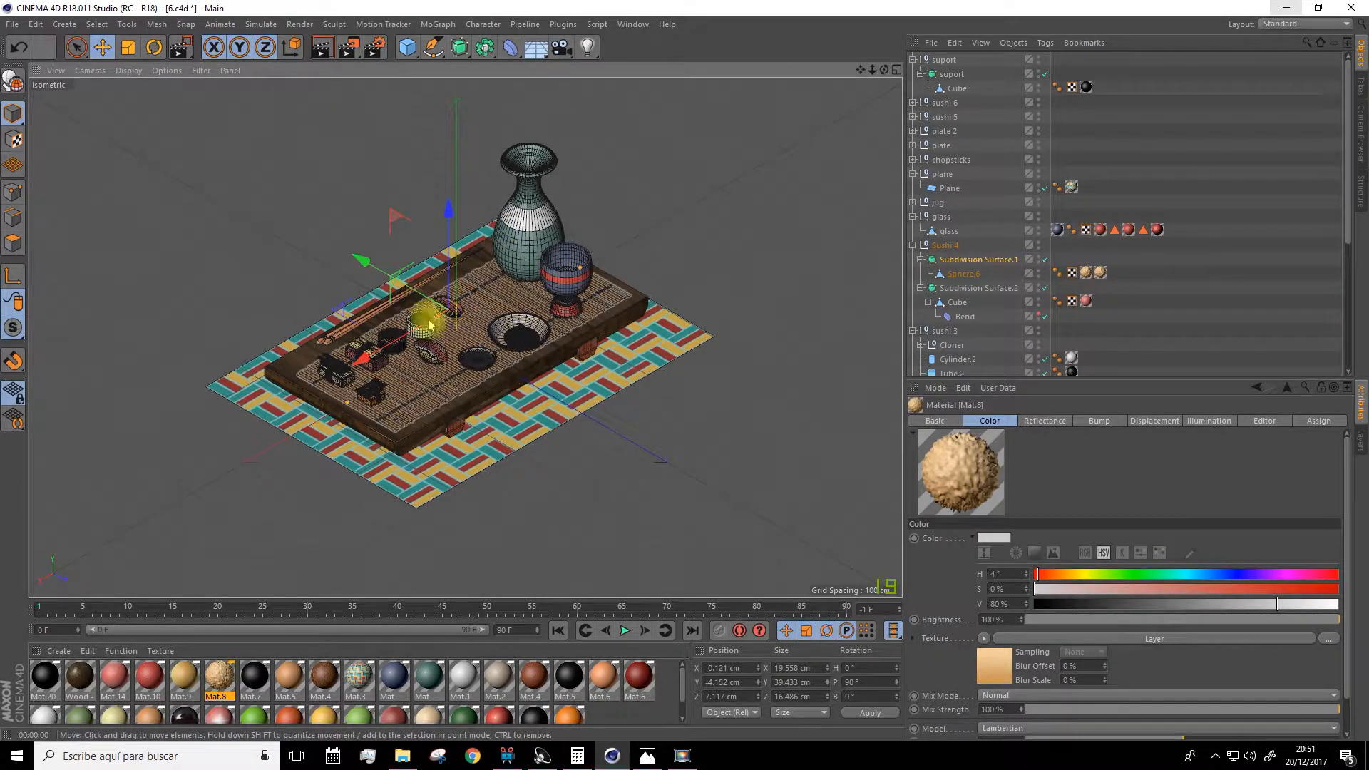
# Return to the Perspective view and frame the whole scene.
pyautogui.press('F1')
pyautogui.keyDown('alt'); pyautogui.moveTo(638, 284); pyautogui.dragTo(418, 315); pyautogui.keyUp('alt')
pyautogui.moveTo(860, 71); pyautogui.dragTo(807, 27)
pyautogui.keyDown('alt'); pyautogui.moveTo(782, 238); pyautogui.dragTo(955, 239); pyautogui.keyUp('alt')
pyautogui.moveTo(860, 69); pyautogui.dragTo(861, 75)
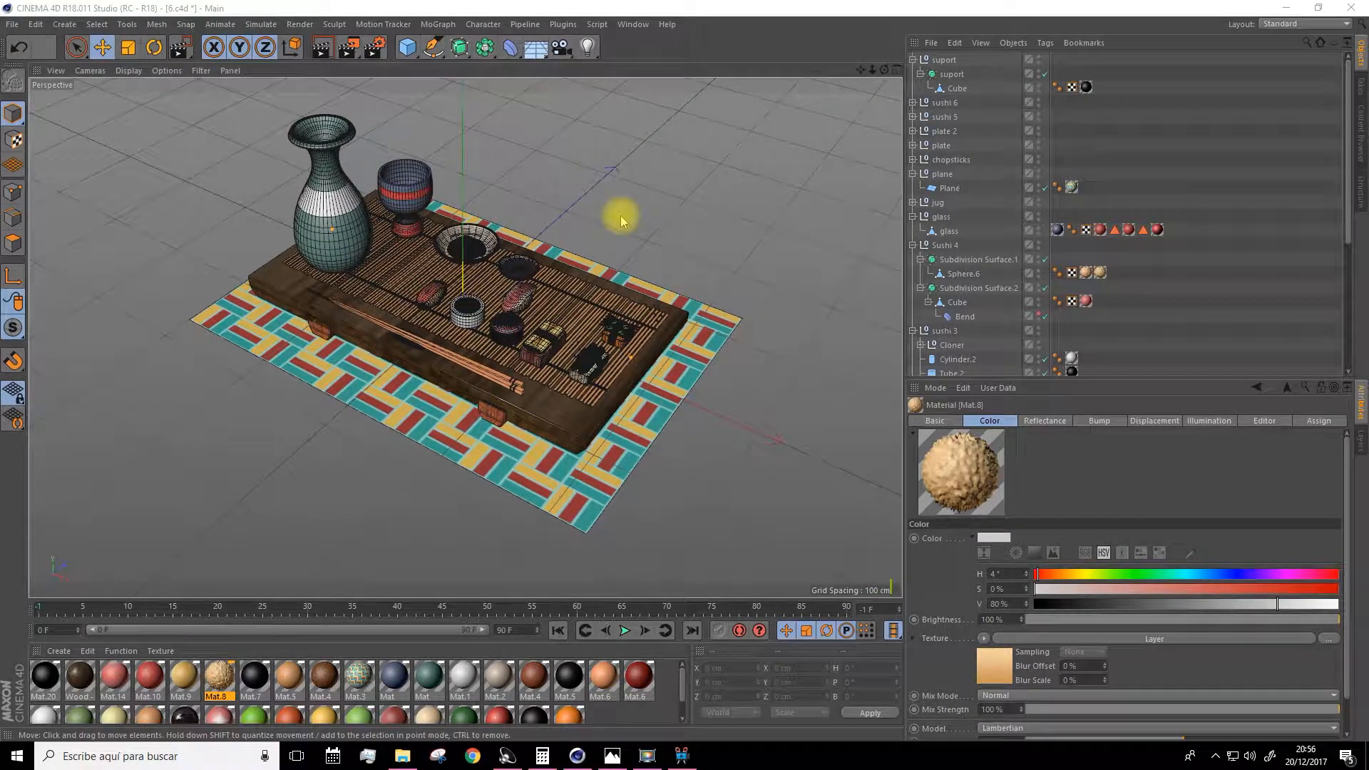
# Collapse the object groups in the hierarchy and select all top-level objects.
pyautogui.click(913, 61)
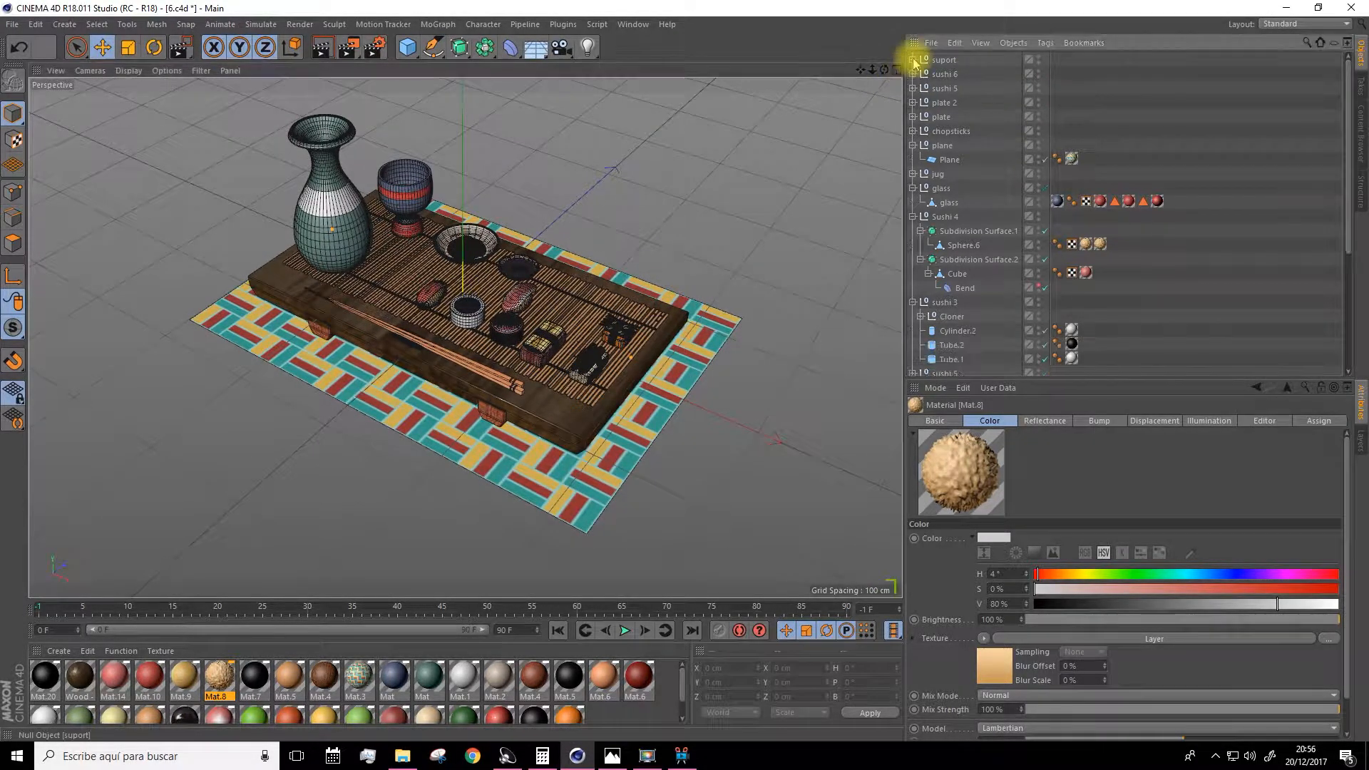
pyautogui.click(913, 188)
pyautogui.click(913, 203)
pyautogui.click(913, 216)
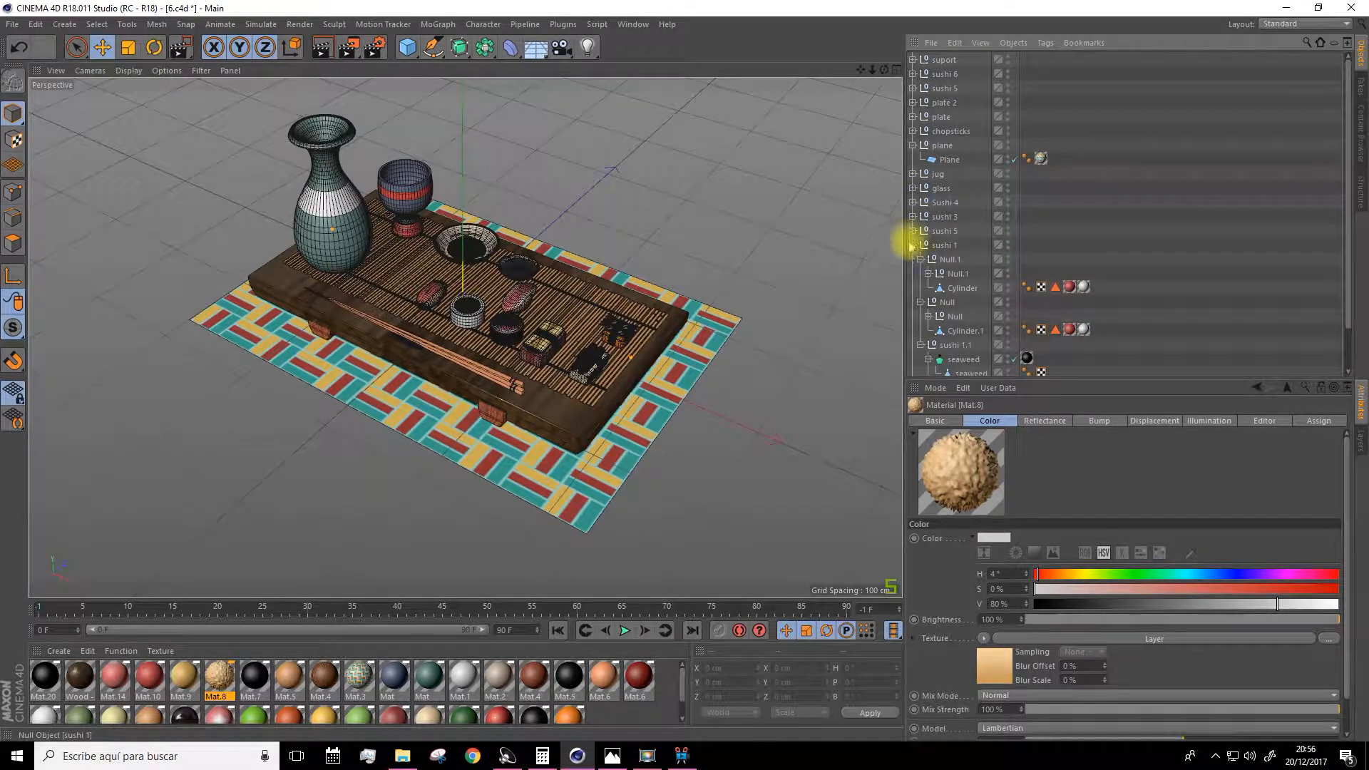
pyautogui.click(913, 245)
pyautogui.moveTo(920, 300); pyautogui.dragTo(956, 55)
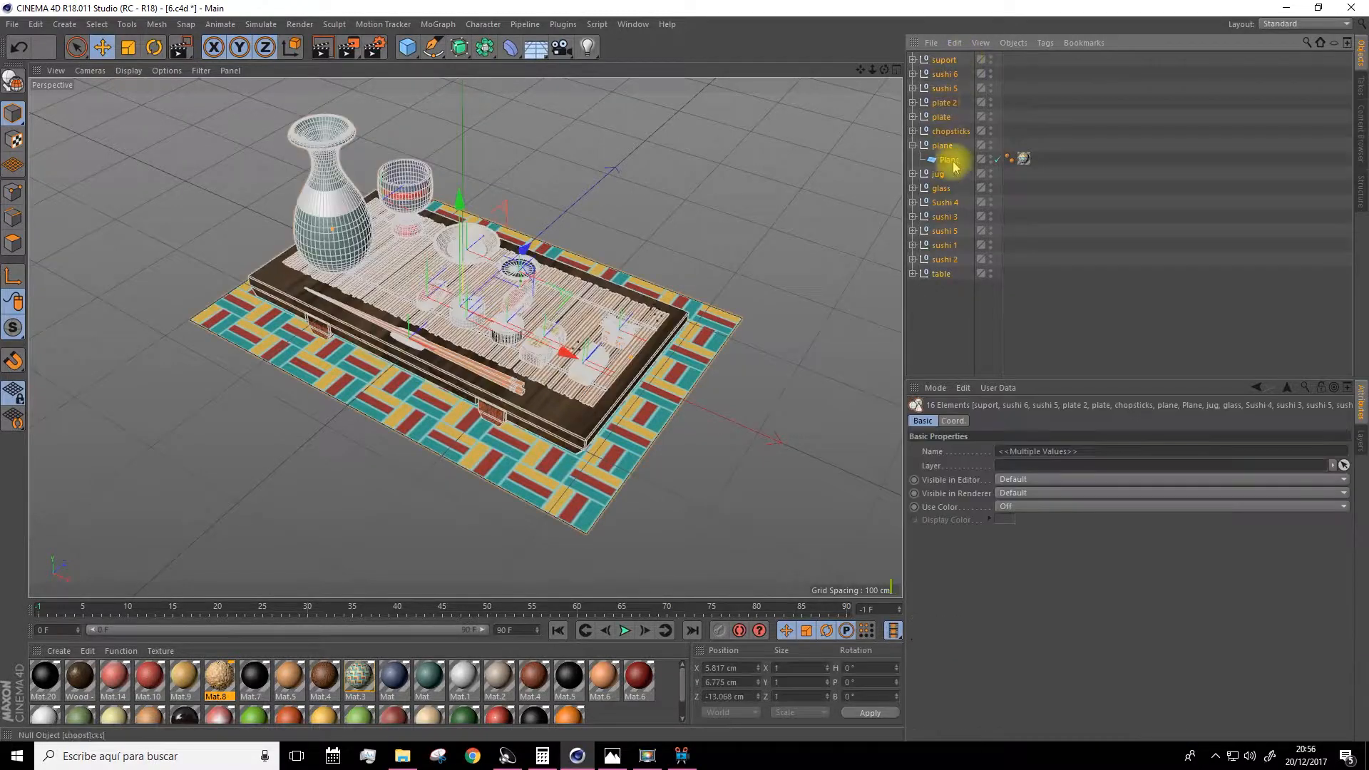
# Group all selected top-level objects into one null and rename the group scene.
pyautogui.rightClick(947, 61)
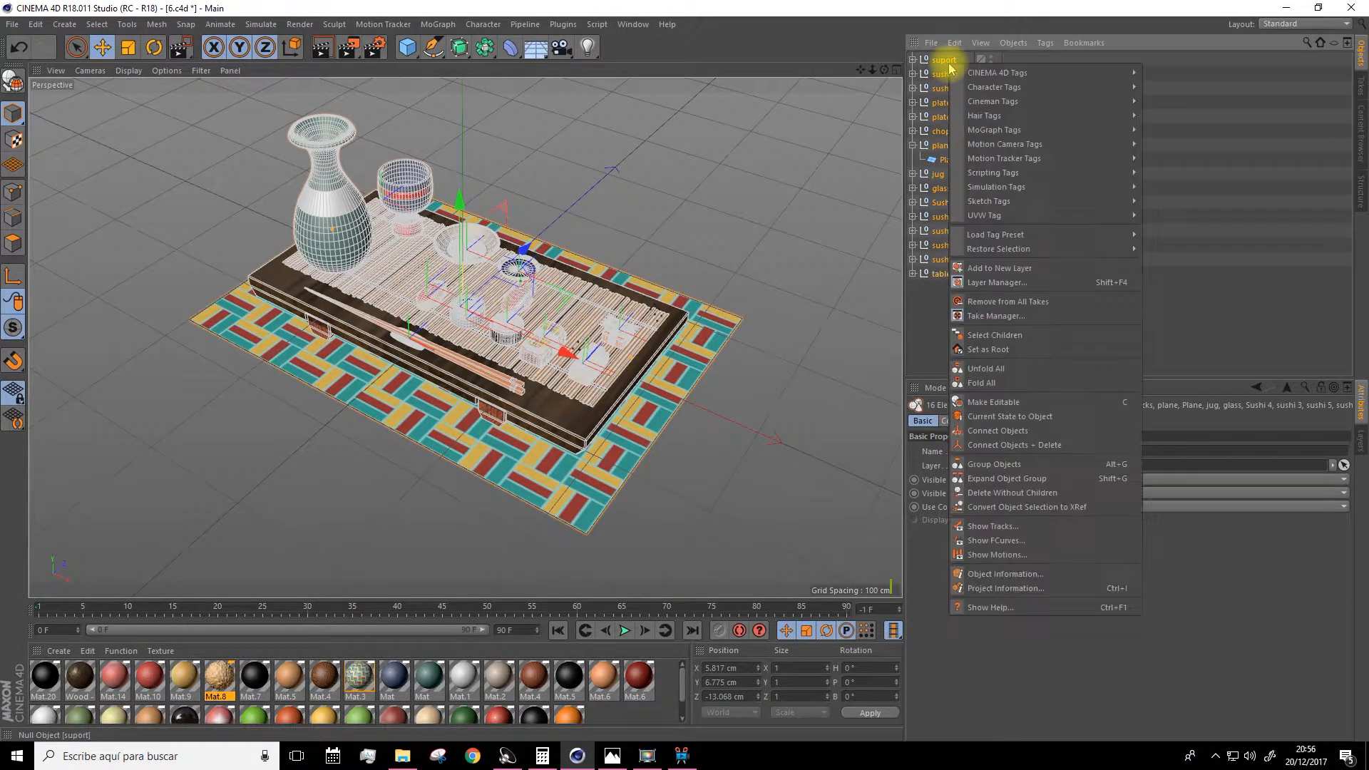
pyautogui.click(981, 467)
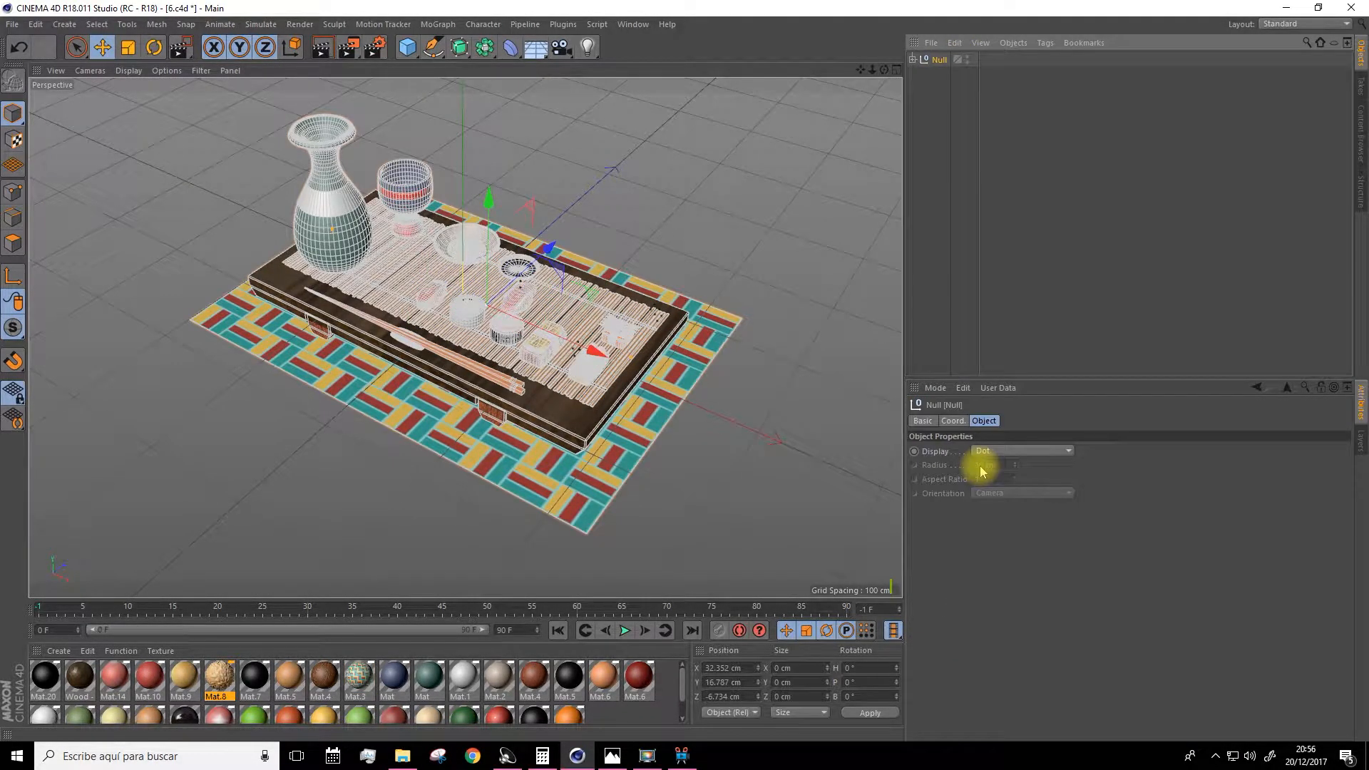
pyautogui.doubleClick(941, 60)
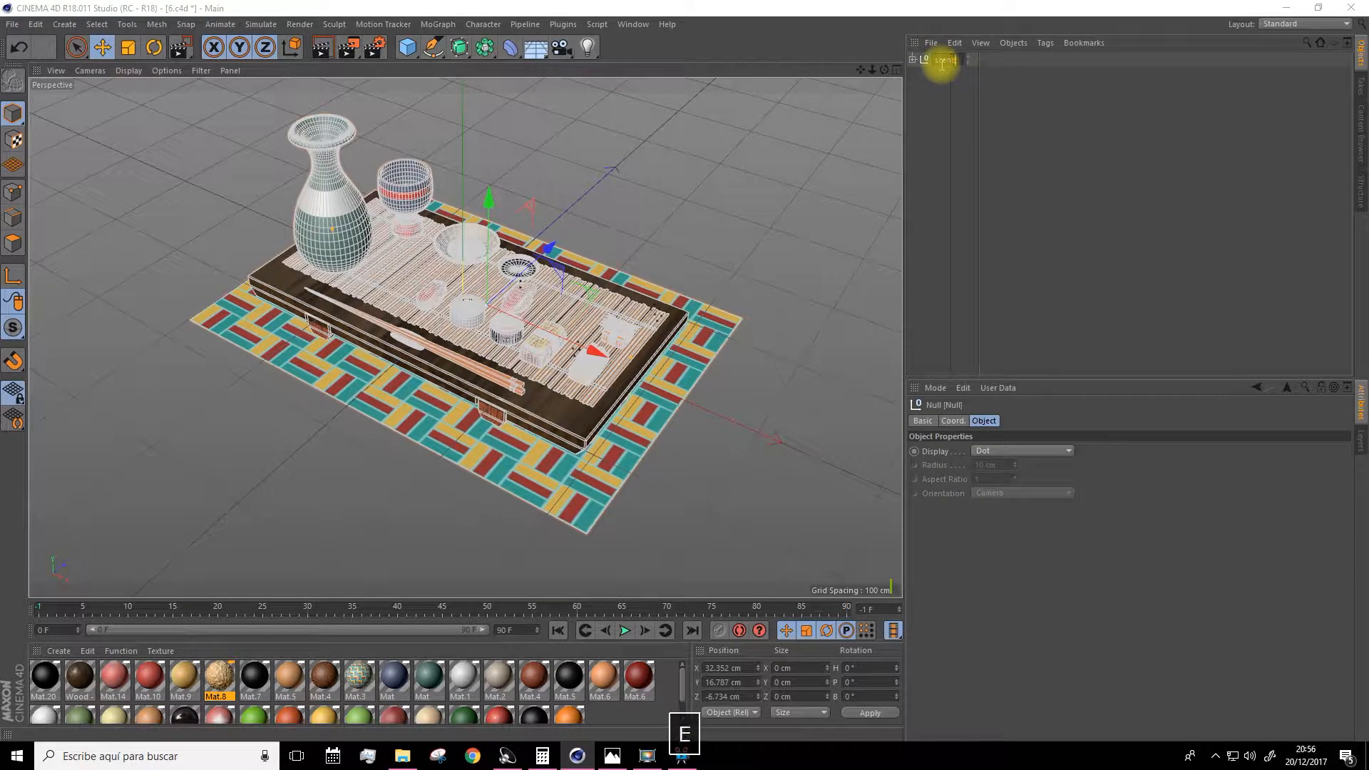
# Switch the viewport to the Isometric axonometric view.
pyautogui.click(90, 71)
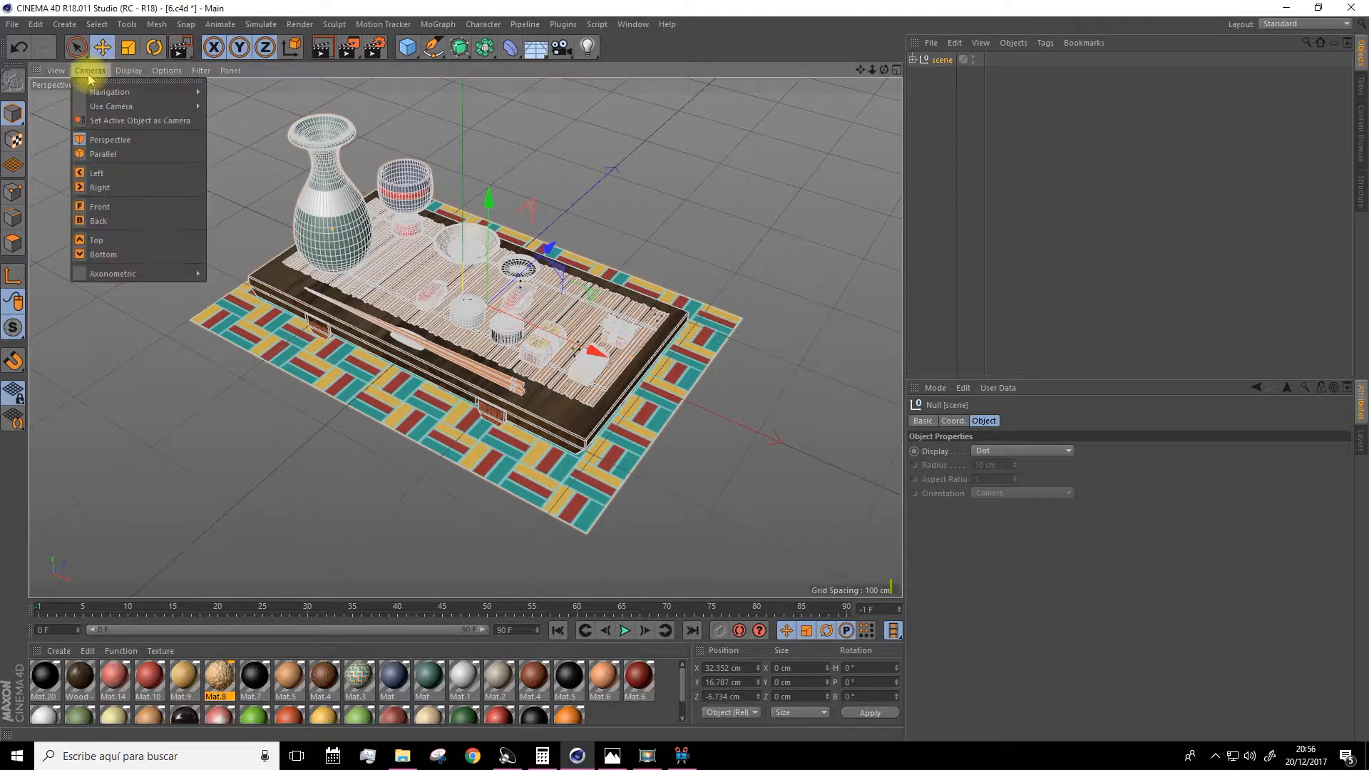
pyautogui.moveTo(143, 283)
pyautogui.click(229, 279)
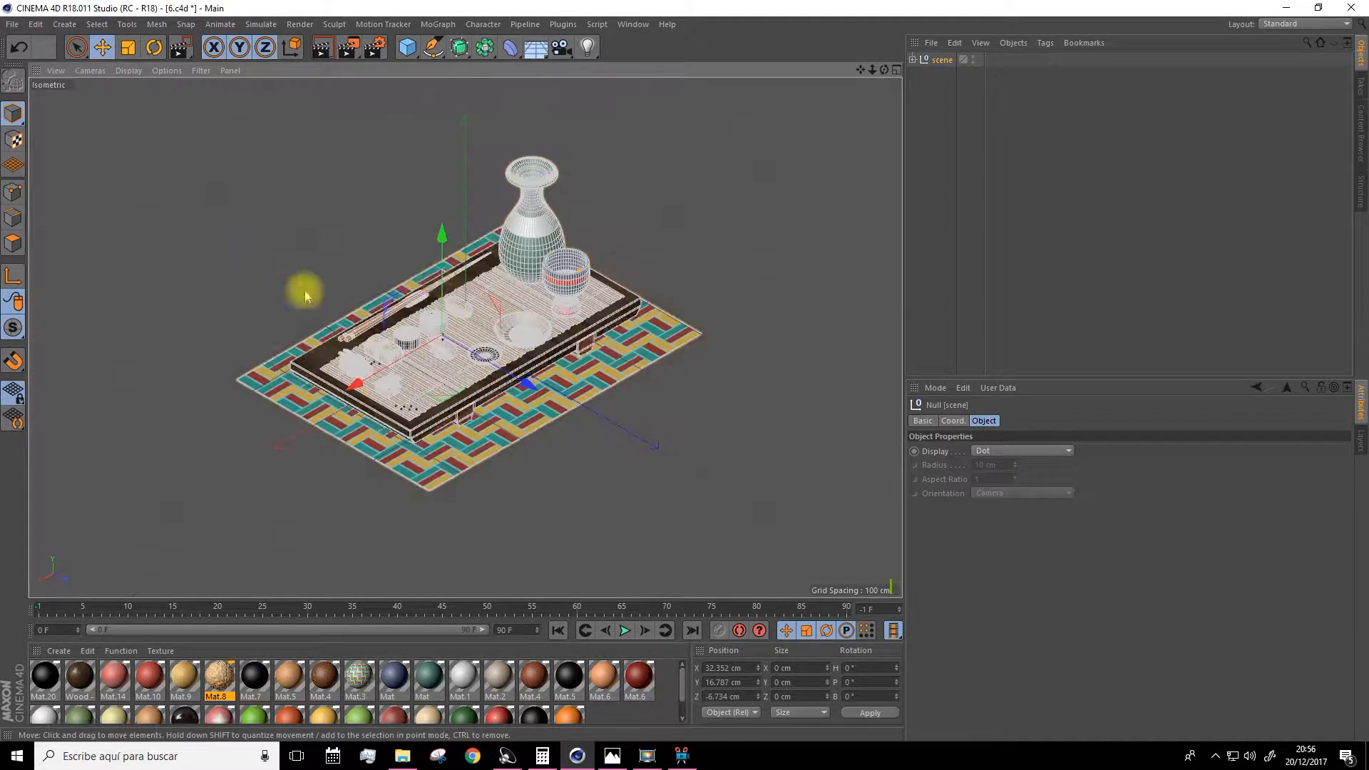
pyautogui.scroll(2, 483, 289)
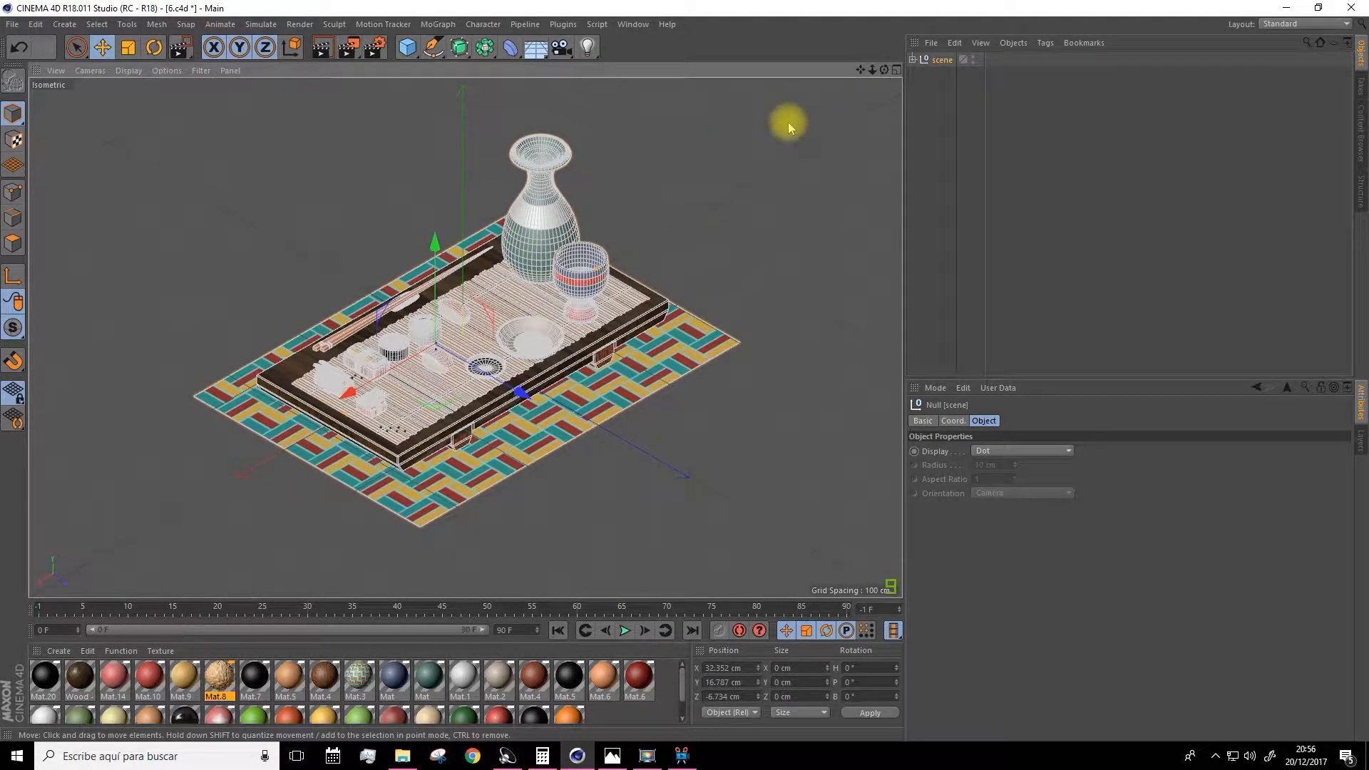
# Rotate the scene group 90° in heading and move it to a new position on the grid.
pyautogui.click(154, 49)
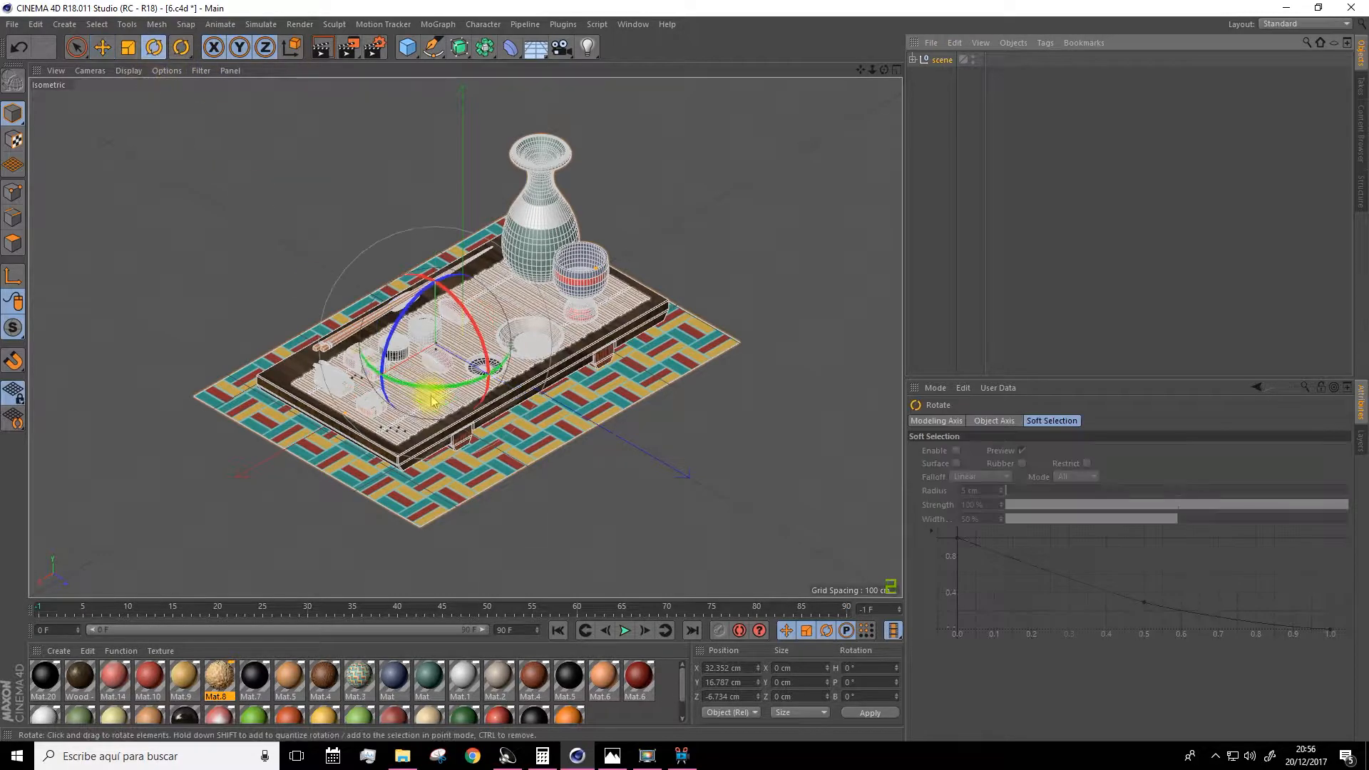
pyautogui.moveTo(456, 385); pyautogui.dragTo(576, 350)
pyautogui.press('capslock')
pyautogui.press('e')
pyautogui.moveTo(518, 391); pyautogui.dragTo(545, 407)
pyautogui.moveTo(558, 309); pyautogui.dragTo(579, 296)
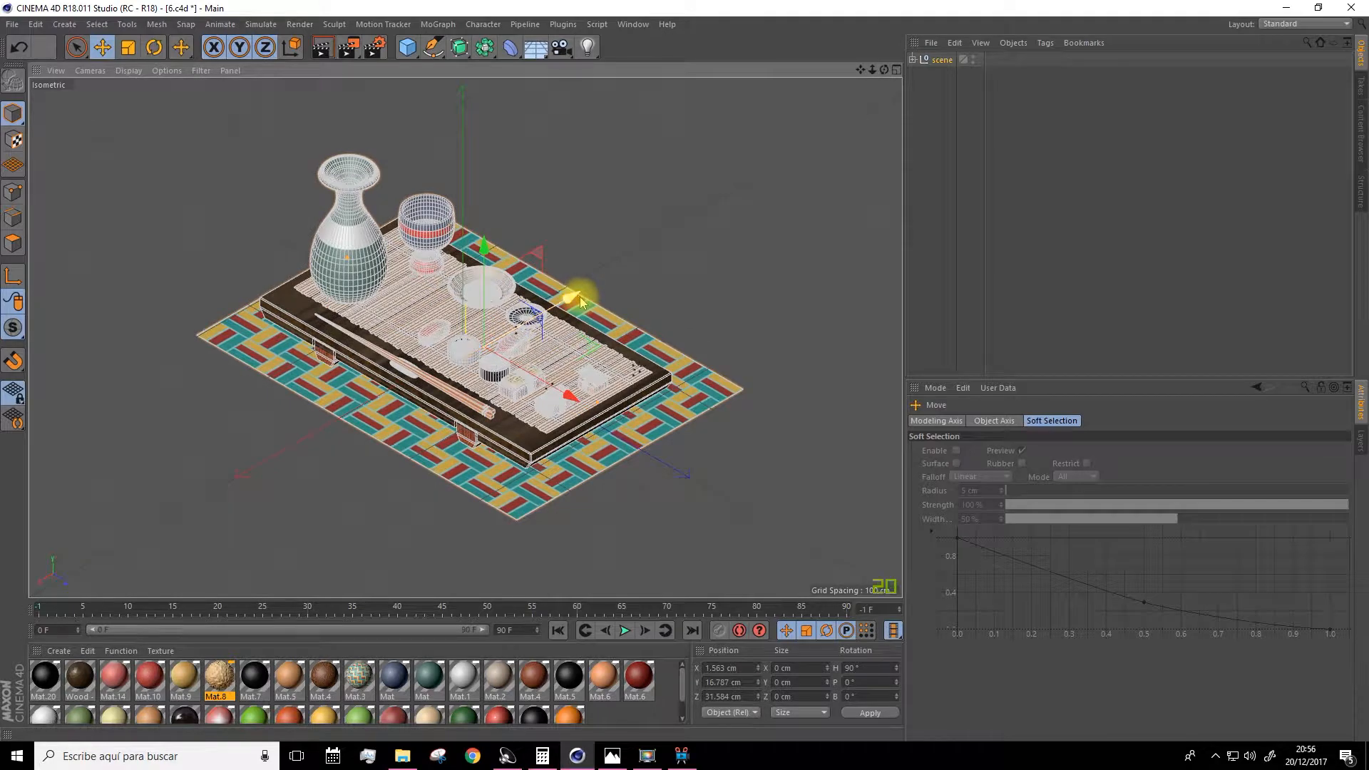
# Add a camera object from the framed isometric view and make it the active viewport camera.
pyautogui.scroll(2, 540, 317)
pyautogui.scroll(-2, 539, 318)
pyautogui.scroll(2, 540, 317)
pyautogui.scroll(-2, 540, 317)
pyautogui.moveTo(861, 70); pyautogui.dragTo(871, 61)
pyautogui.scroll(2, 532, 333)
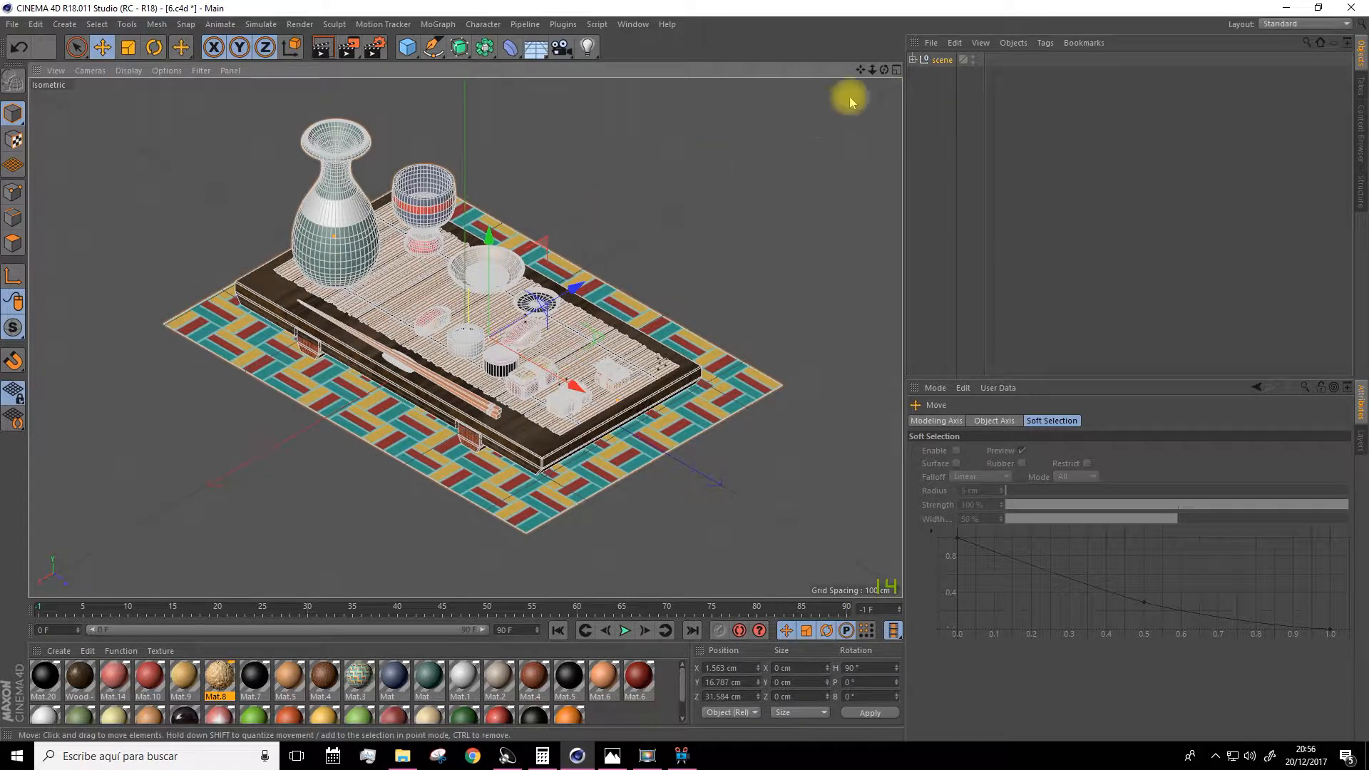
pyautogui.moveTo(860, 69); pyautogui.dragTo(862, 80)
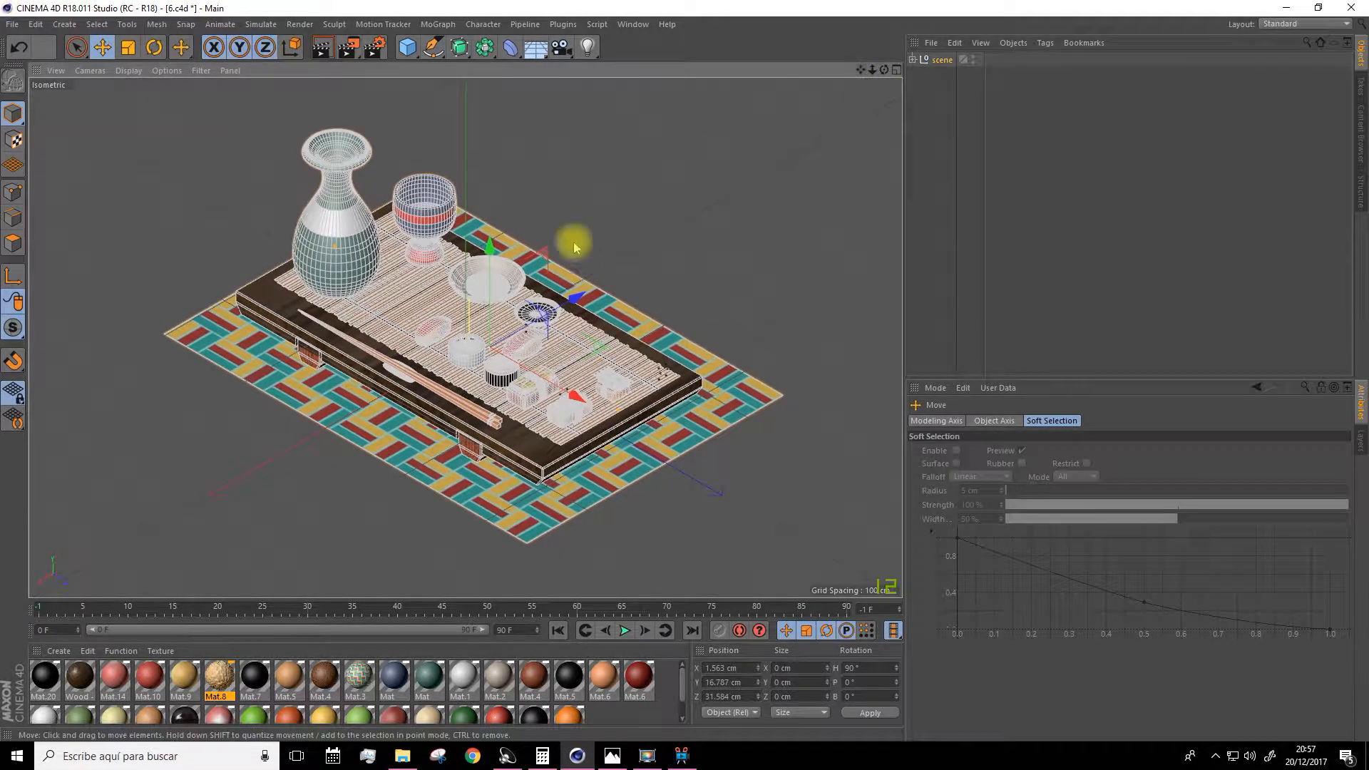
pyautogui.moveTo(860, 71); pyautogui.dragTo(863, 71)
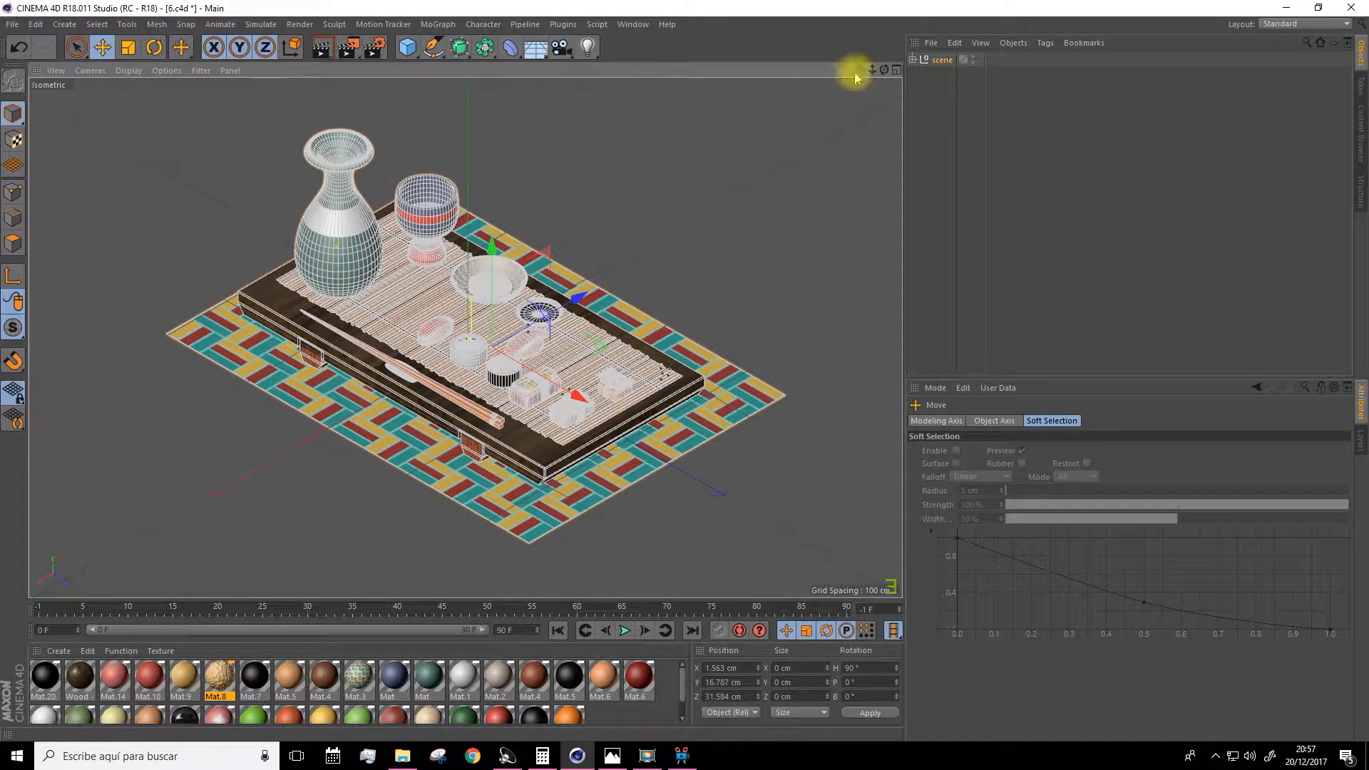
pyautogui.click(560, 49)
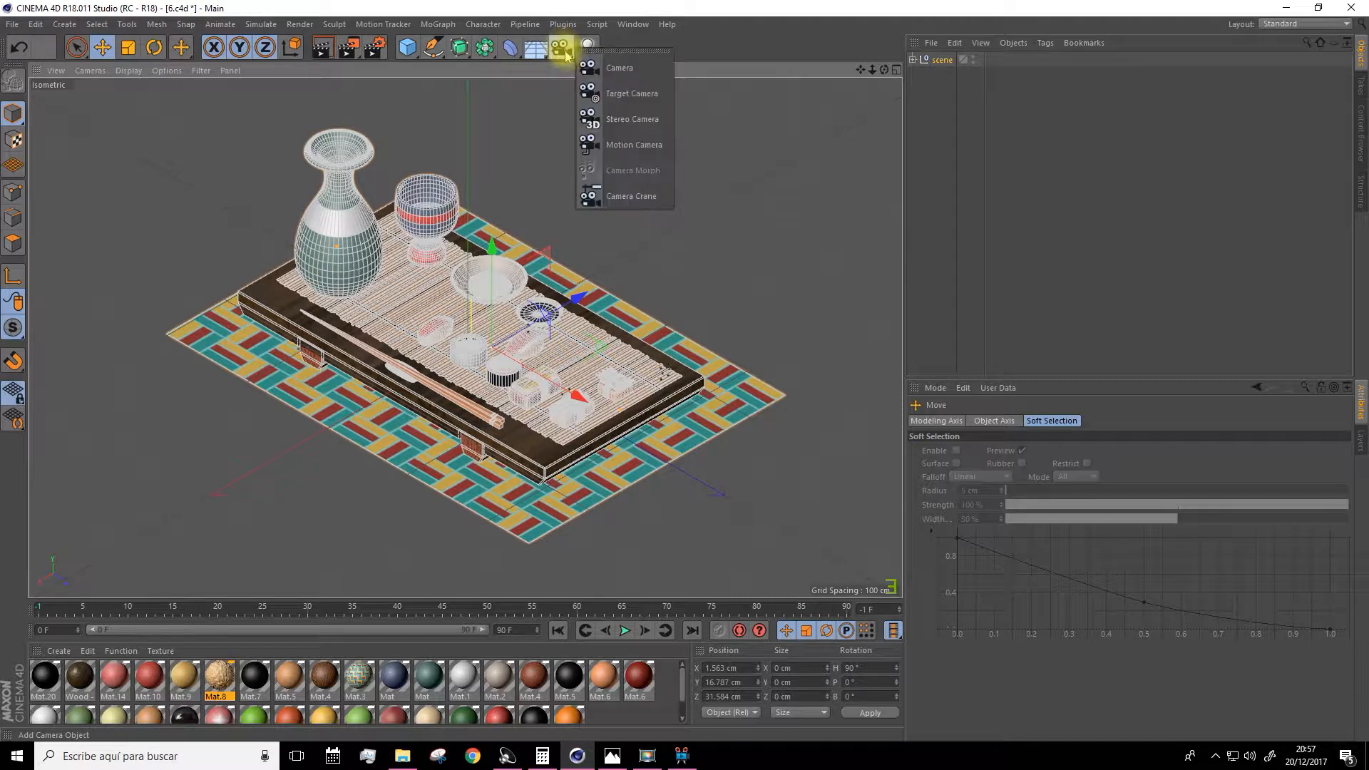
pyautogui.click(617, 70)
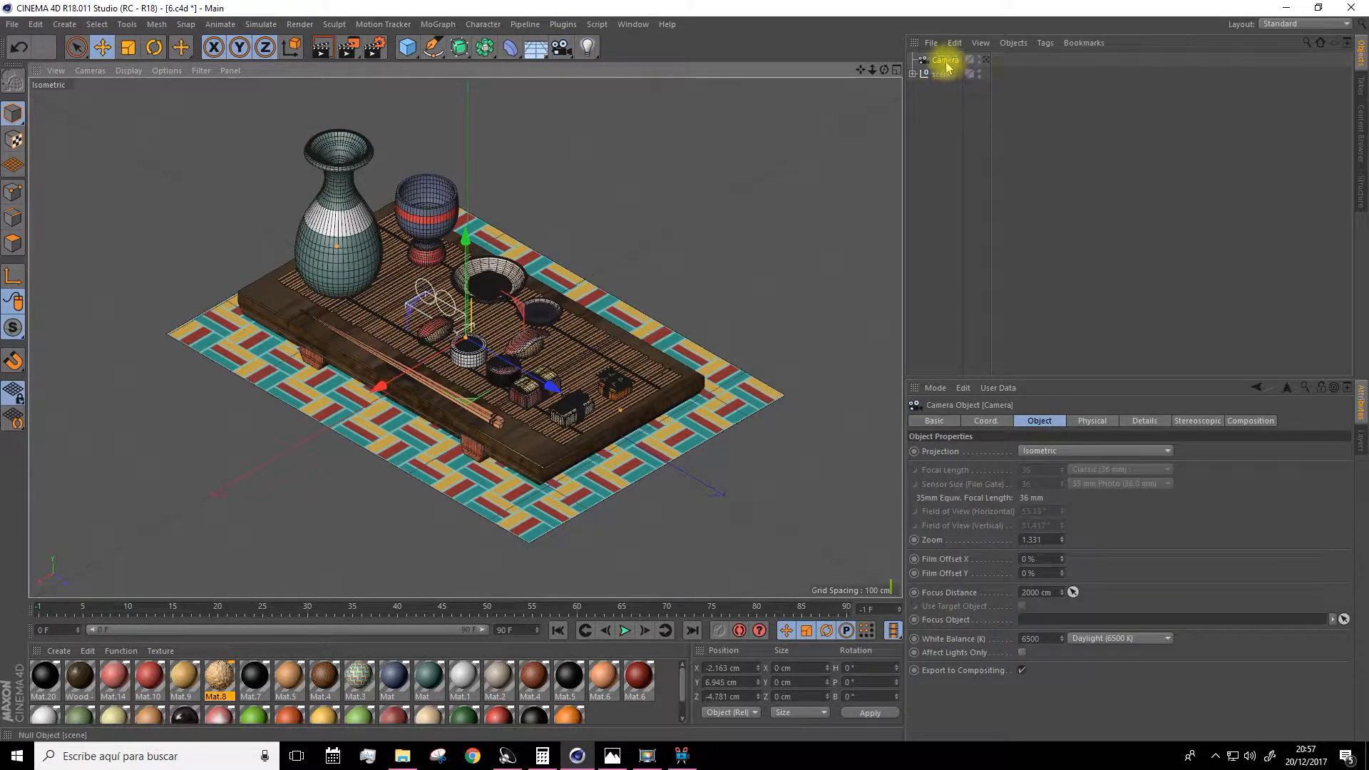
pyautogui.click(986, 62)
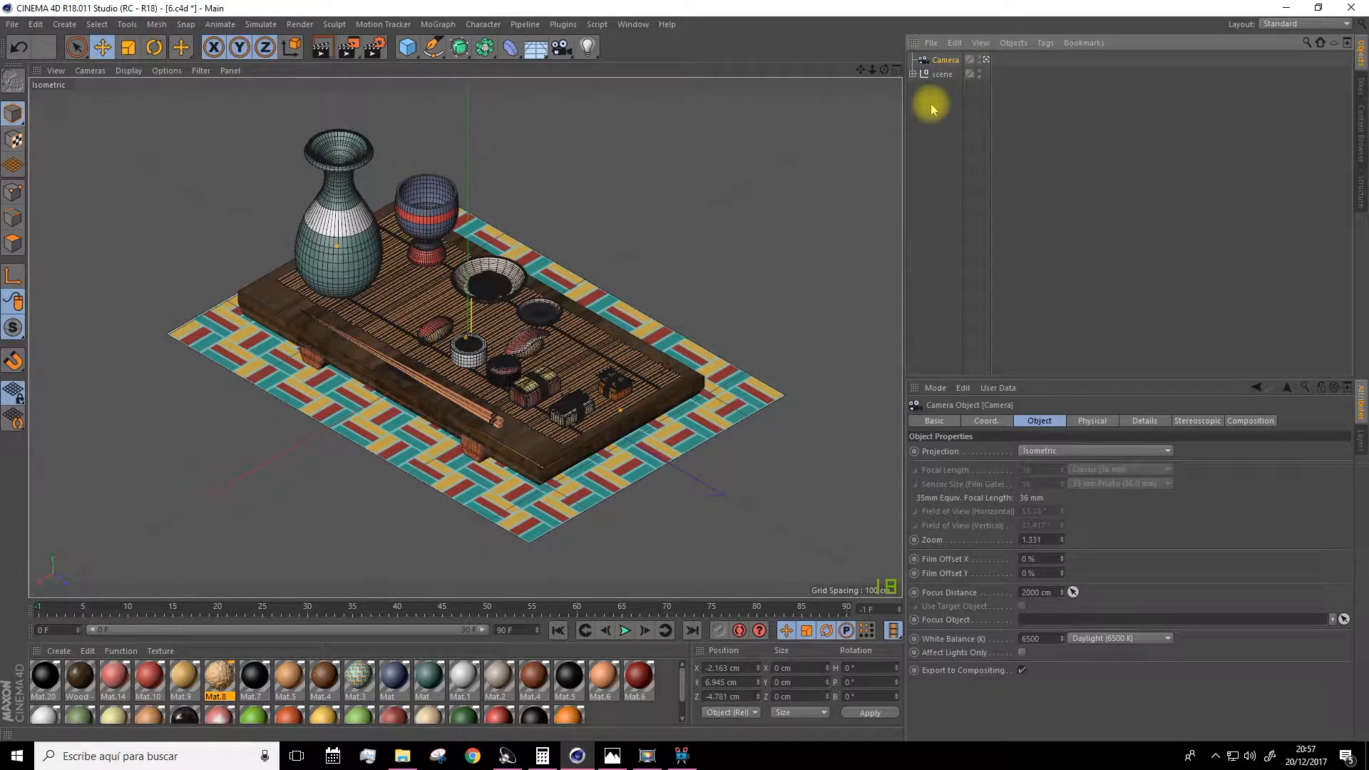
# Add a Protection tag to the camera.
pyautogui.rightClick(944, 66)
pyautogui.moveTo(956, 73)
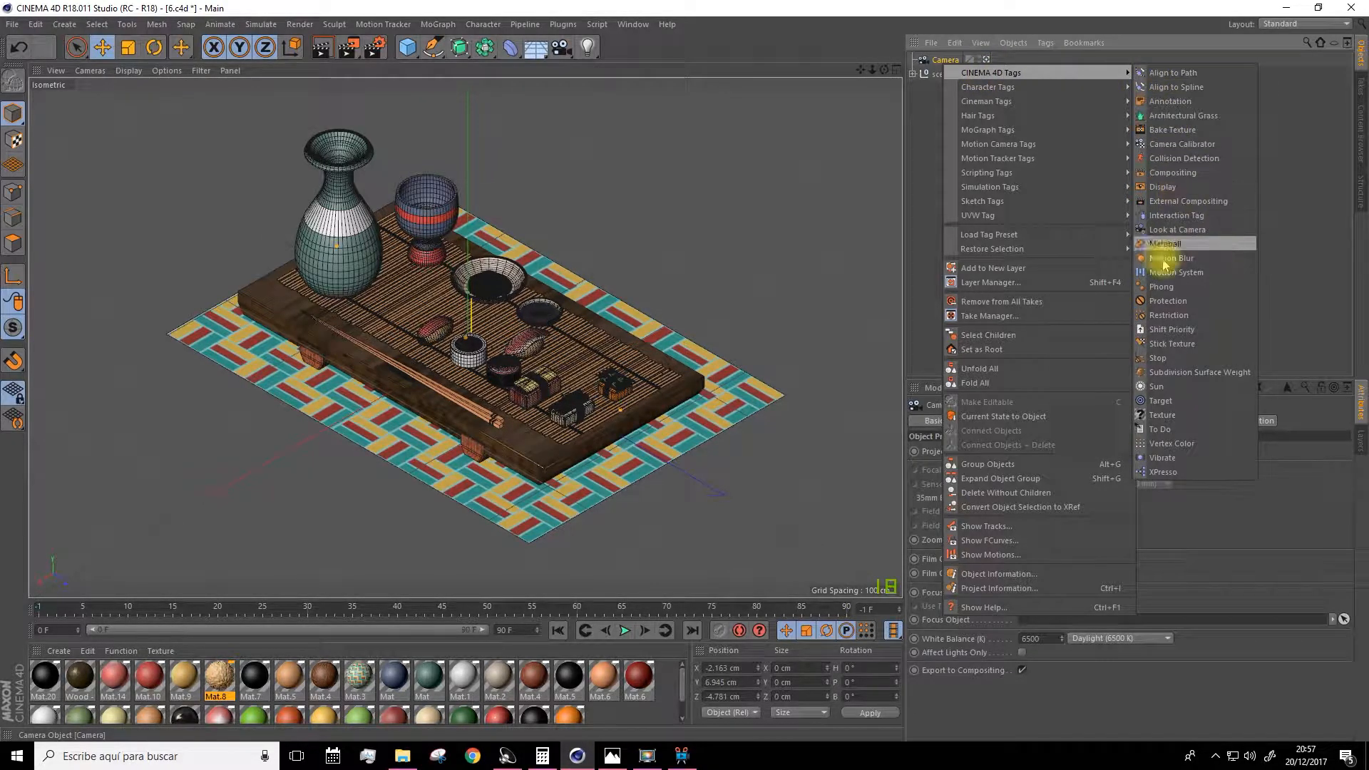
pyautogui.click(1169, 302)
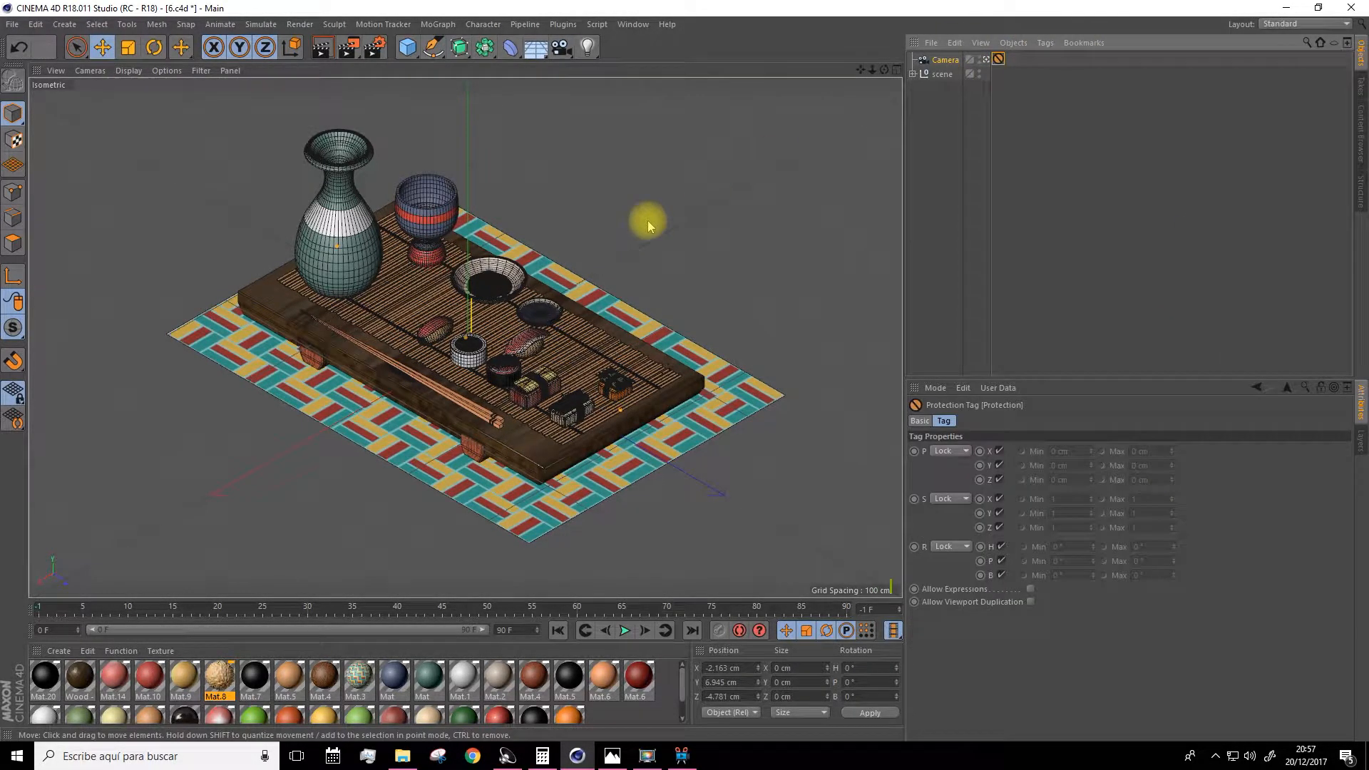
# Test the protected camera by zooming, switching to the Perspective view, orbiting, and returning to the camera view.
pyautogui.press('shift')
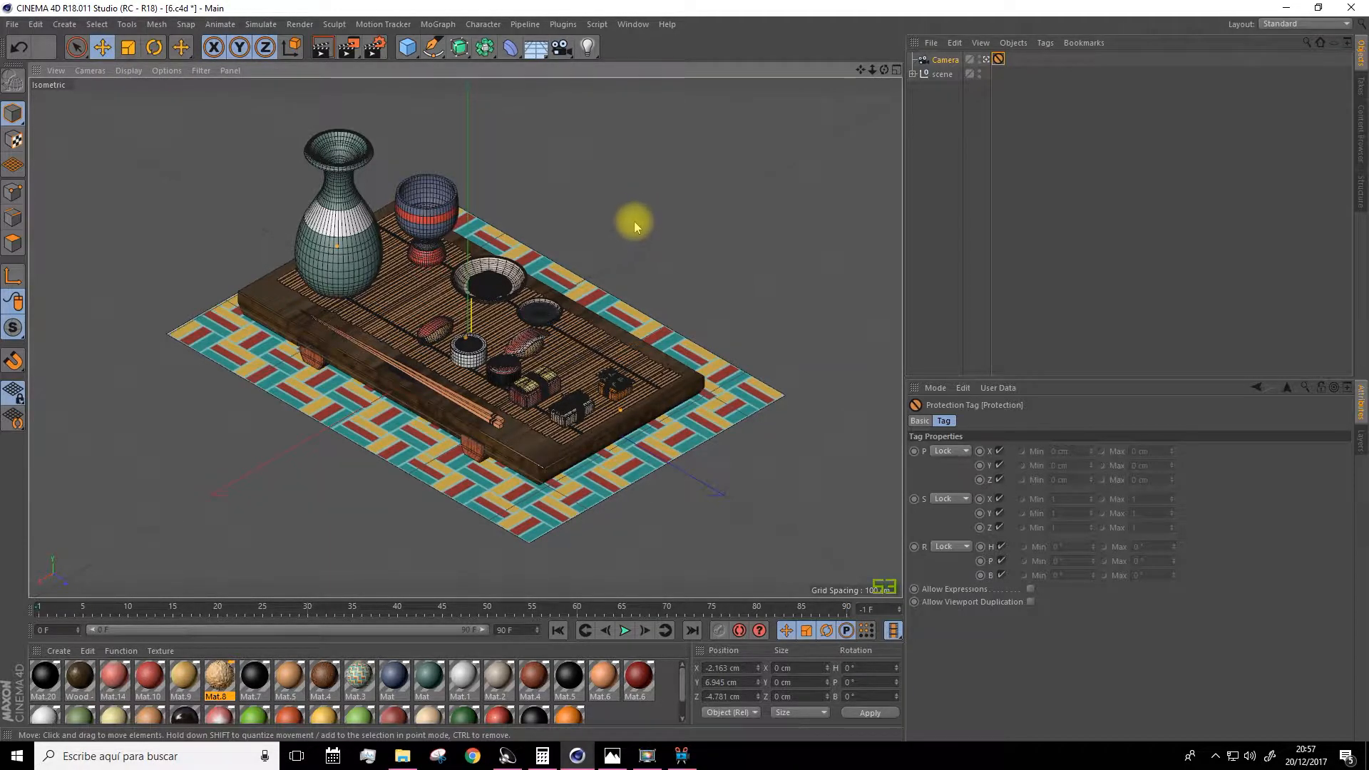
pyautogui.click(989, 90)
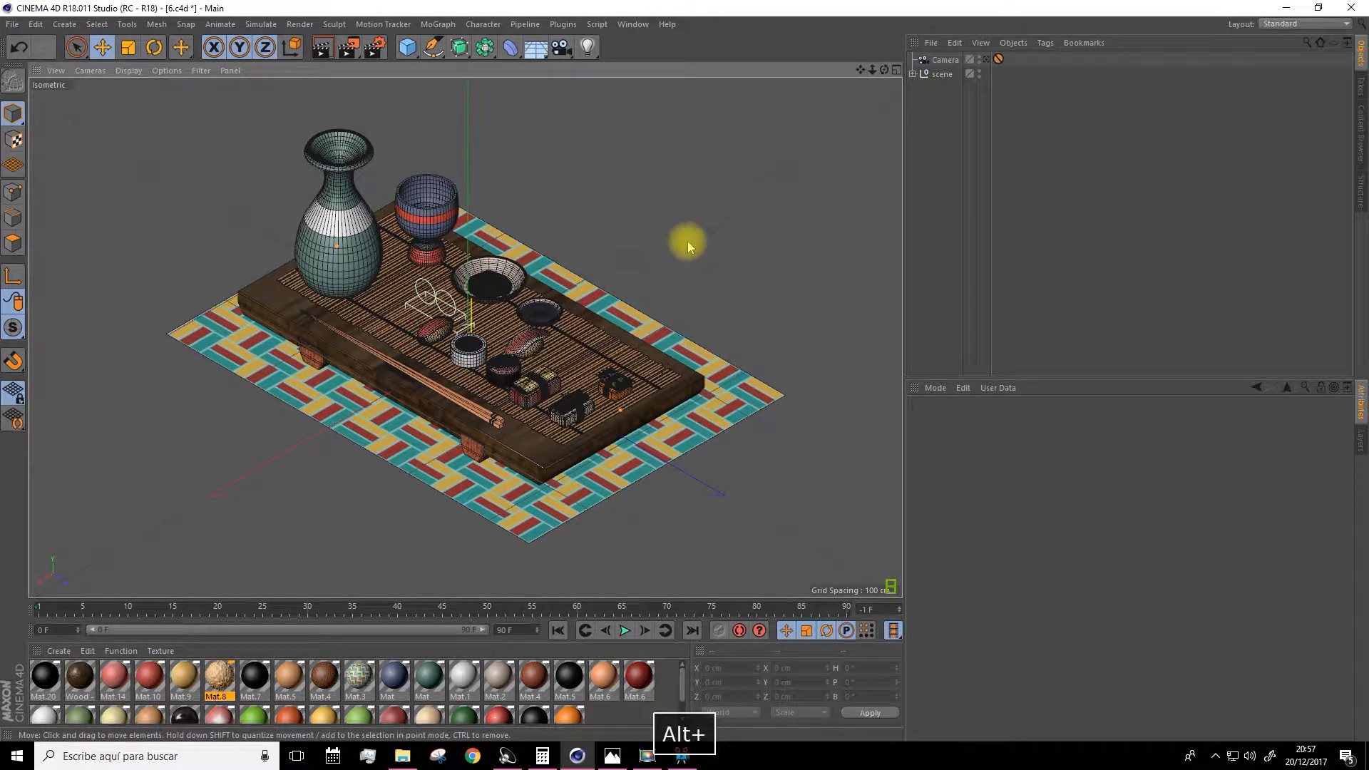
pyautogui.scroll(-7, 676, 236)
pyautogui.scroll(7, 676, 236)
pyautogui.scroll(-1, 676, 236)
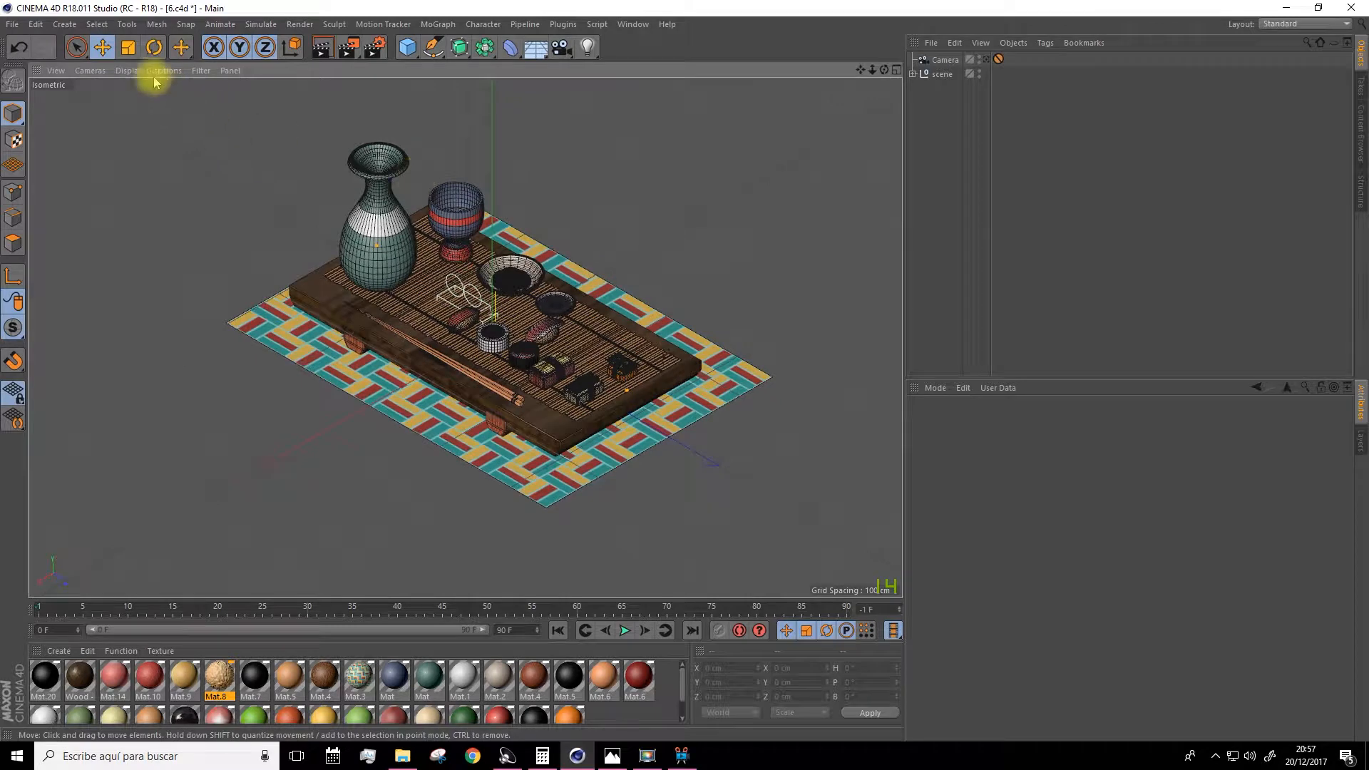
pyautogui.click(90, 70)
pyautogui.click(107, 137)
pyautogui.keyDown('alt'); pyautogui.moveTo(412, 267); pyautogui.dragTo(835, 251); pyautogui.keyUp('alt')
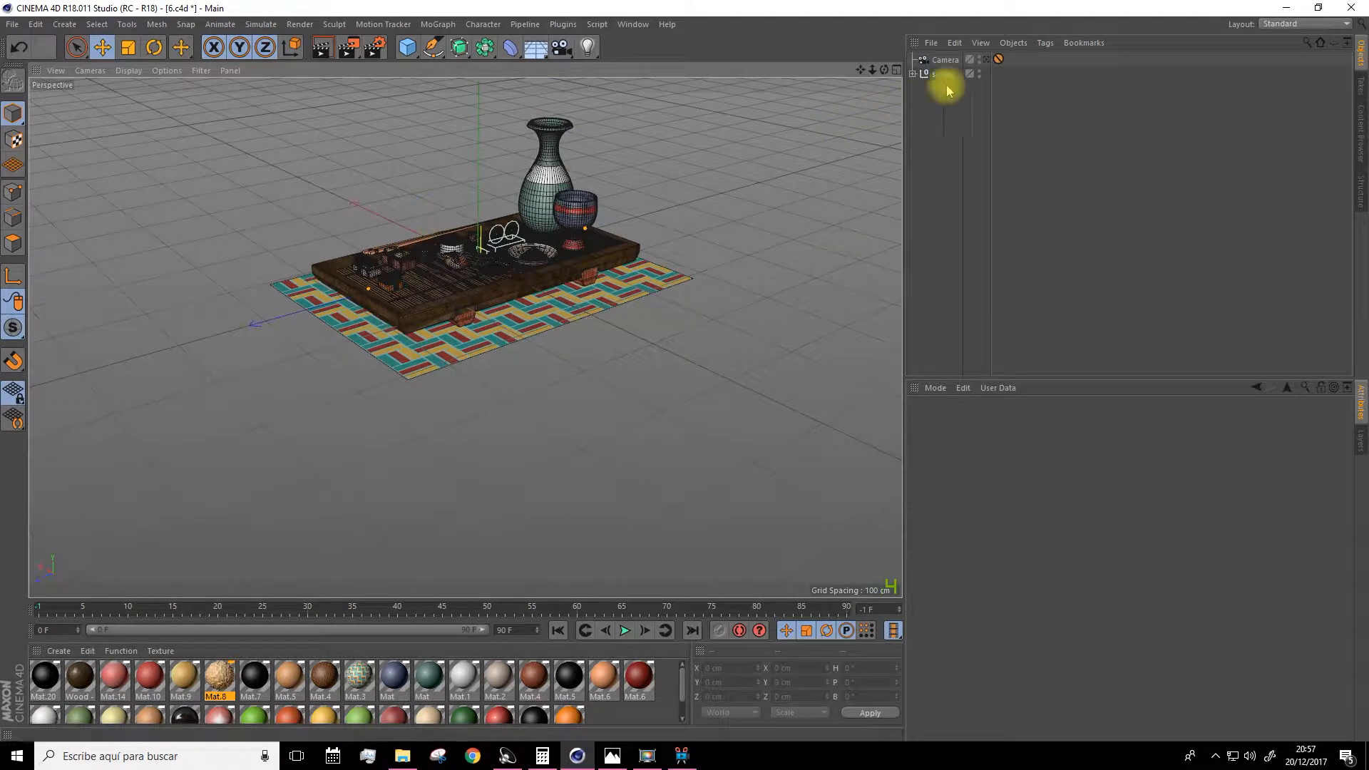
pyautogui.click(986, 60)
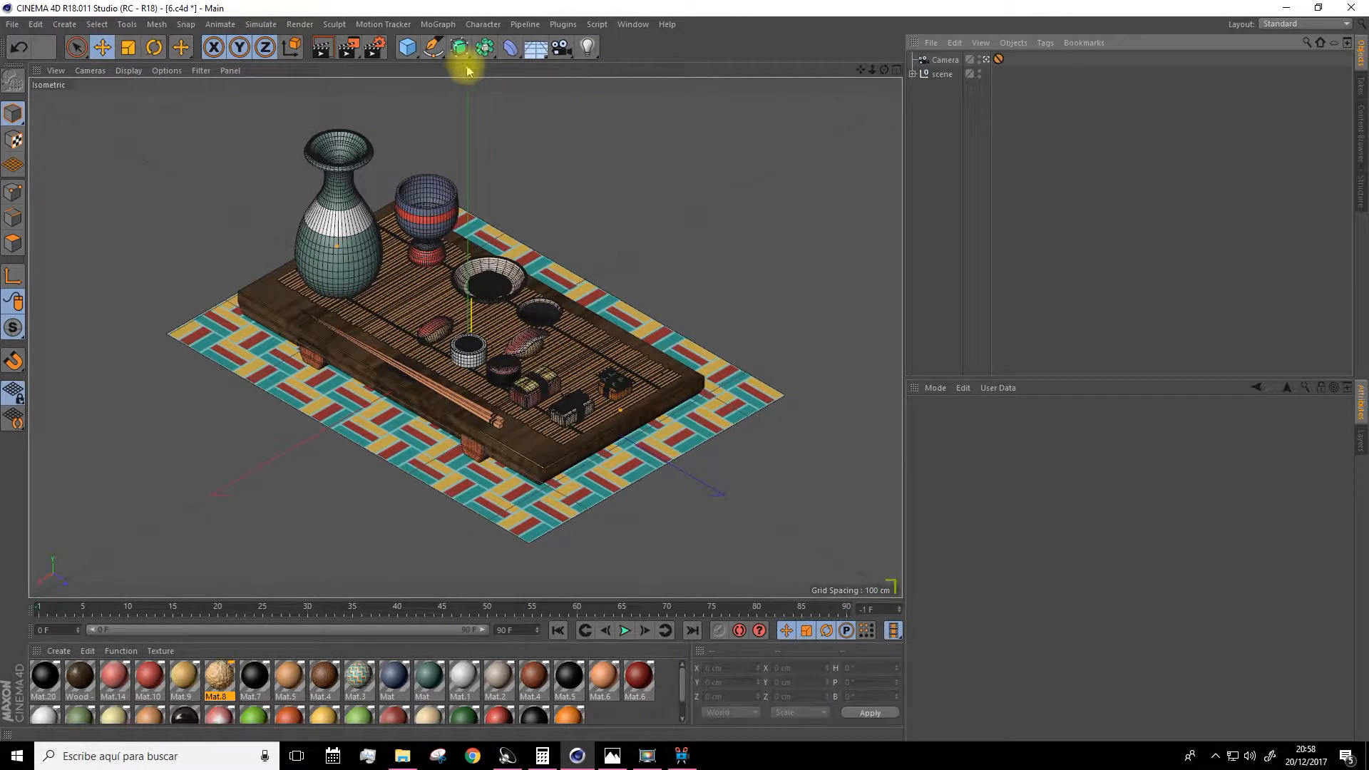
# Expand the scene group and add a Cloner object.
pyautogui.click(913, 74)
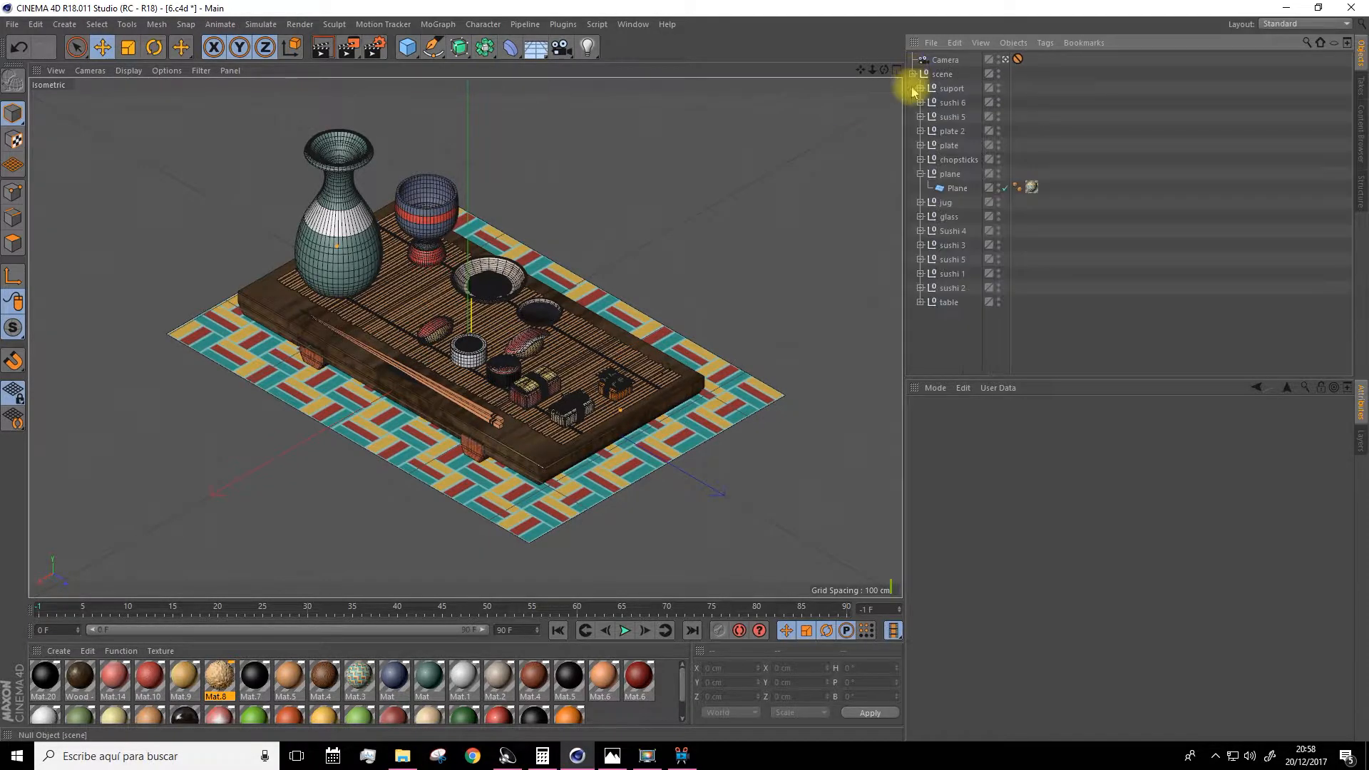
pyautogui.click(476, 26)
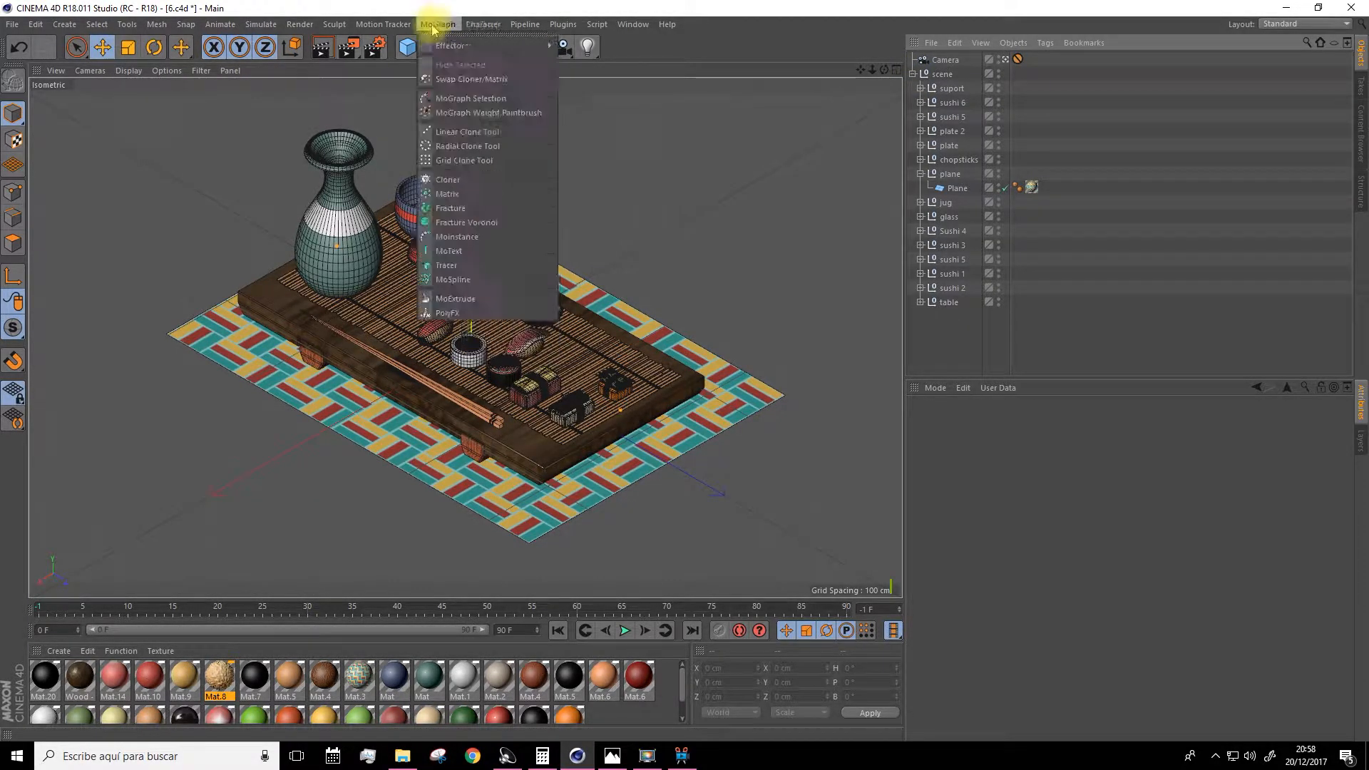
pyautogui.moveTo(427, 28)
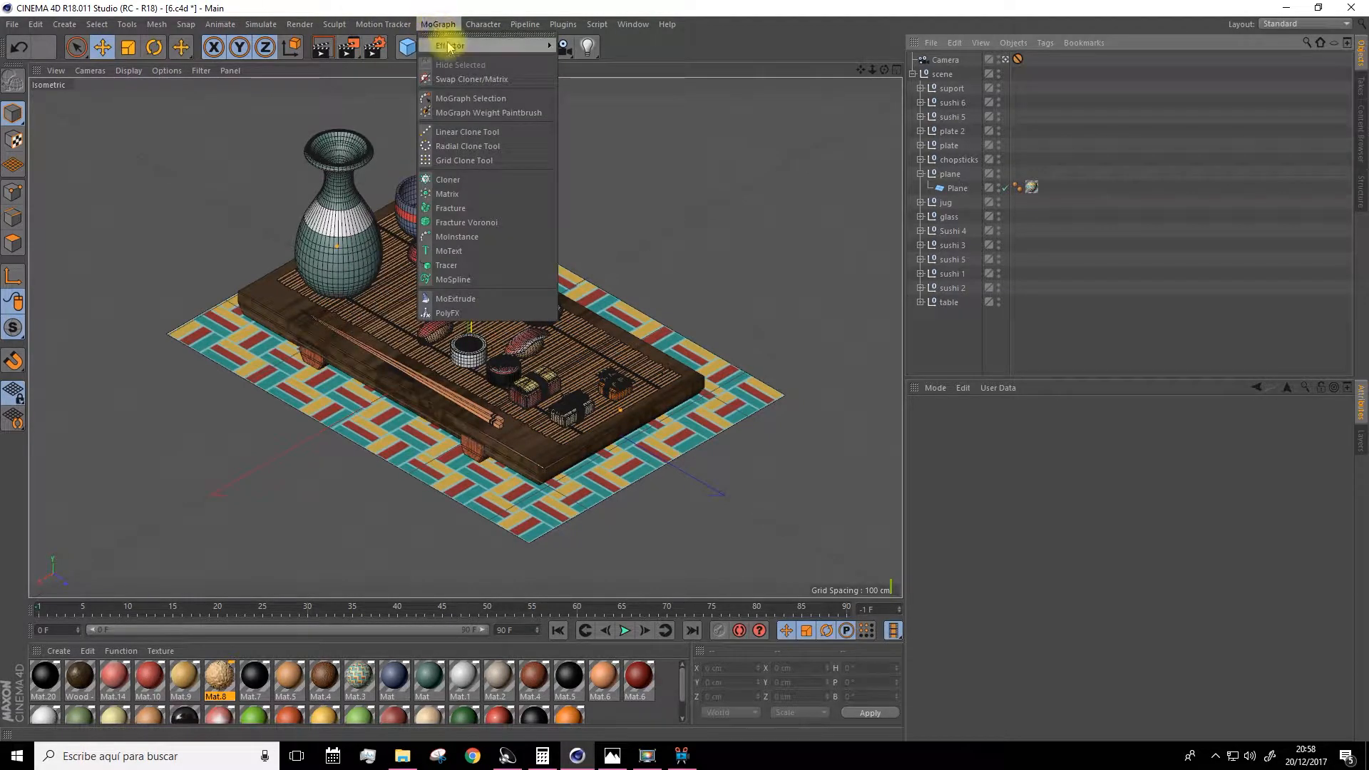
pyautogui.click(452, 183)
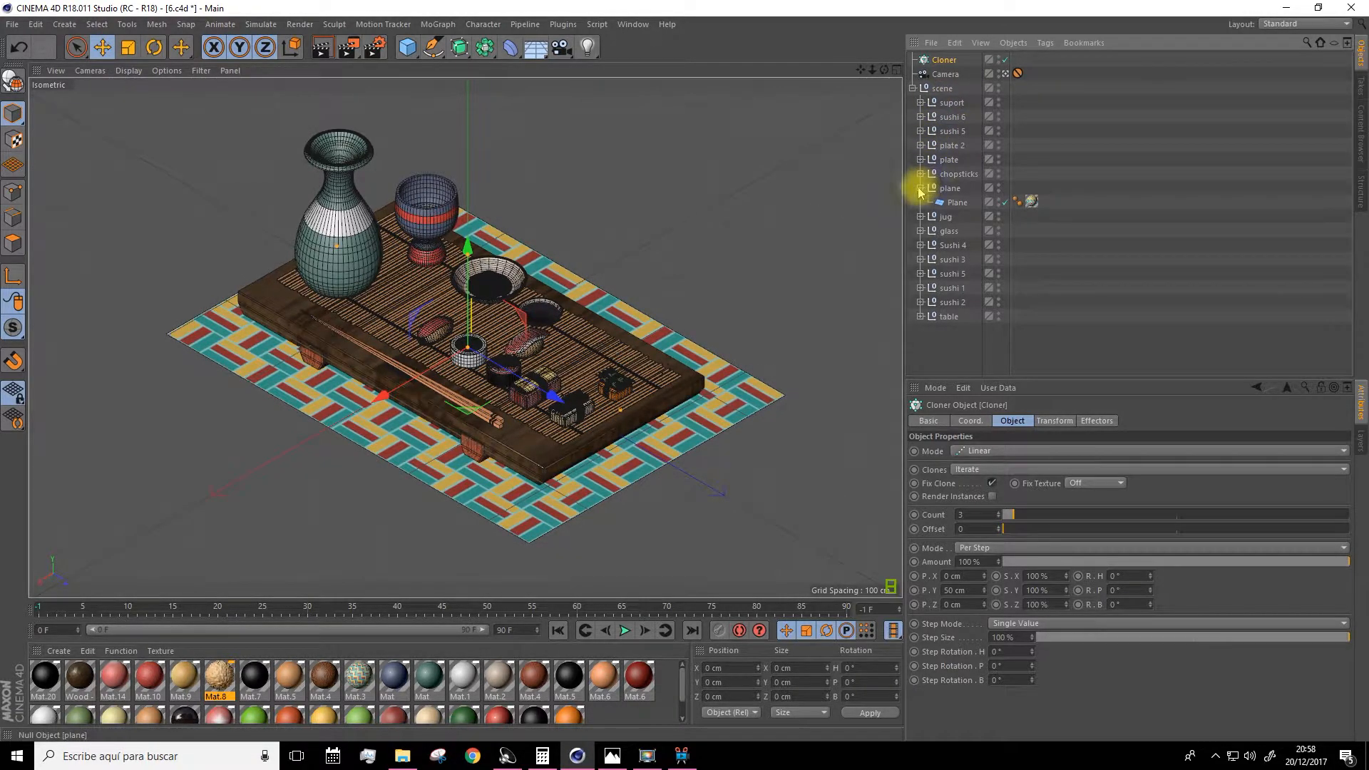
# Select the sushi 2 object and place it inside the Cloner.
pyautogui.click(950, 117)
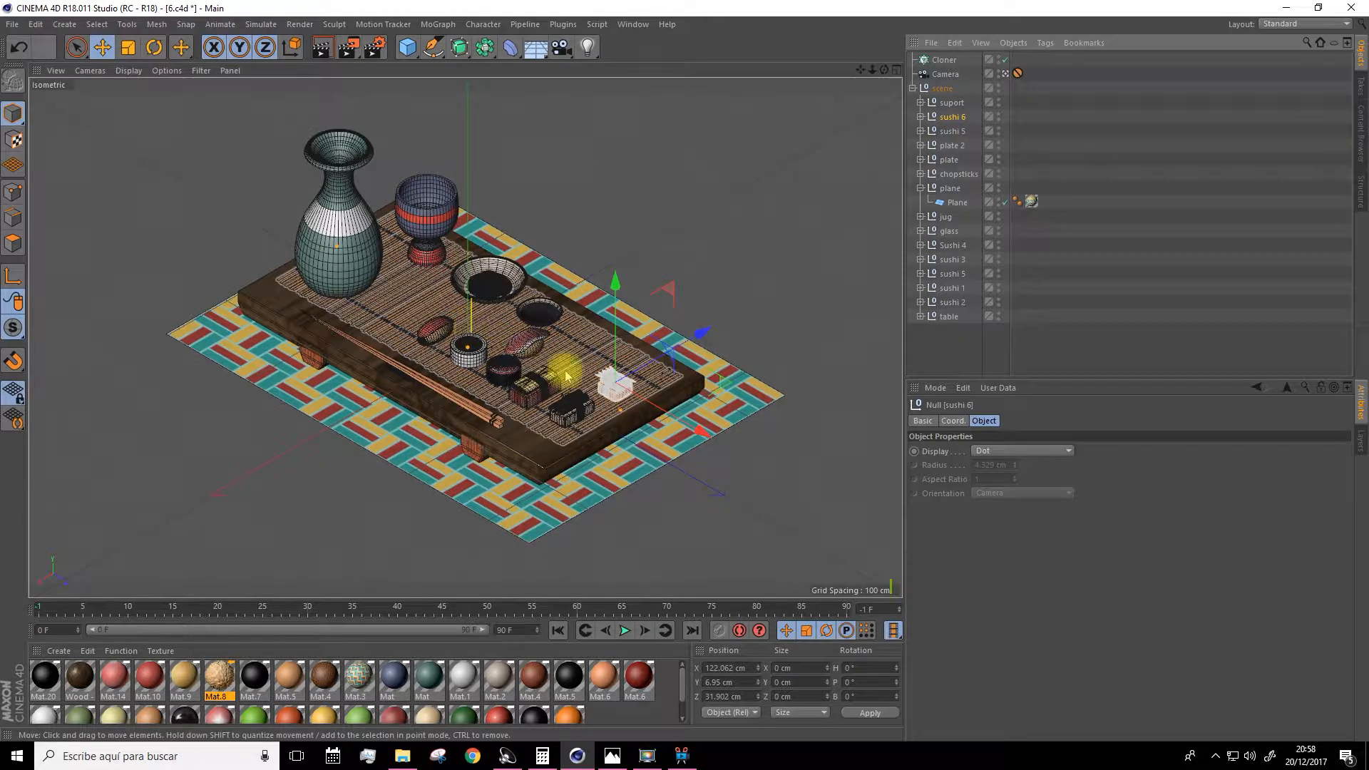
pyautogui.click(535, 396)
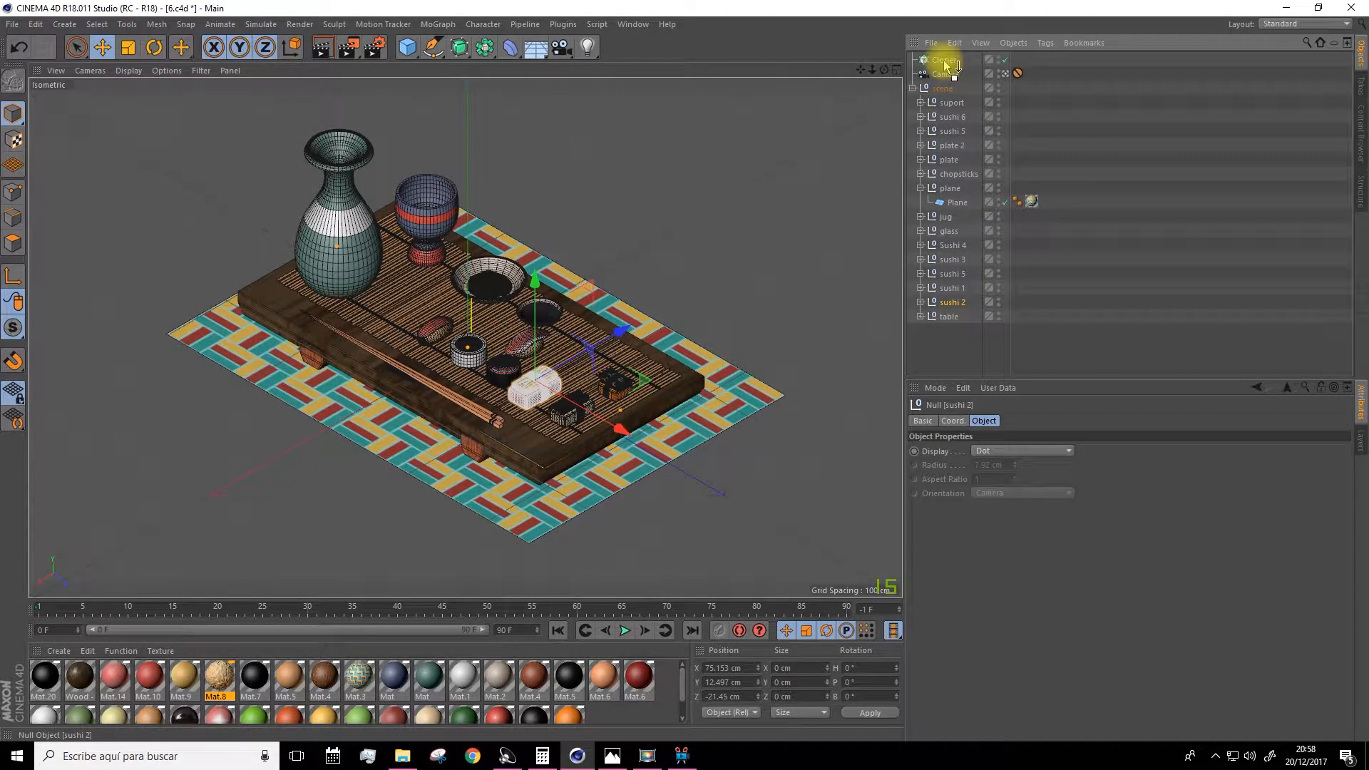
pyautogui.moveTo(944, 64); pyautogui.dragTo(945, 63)
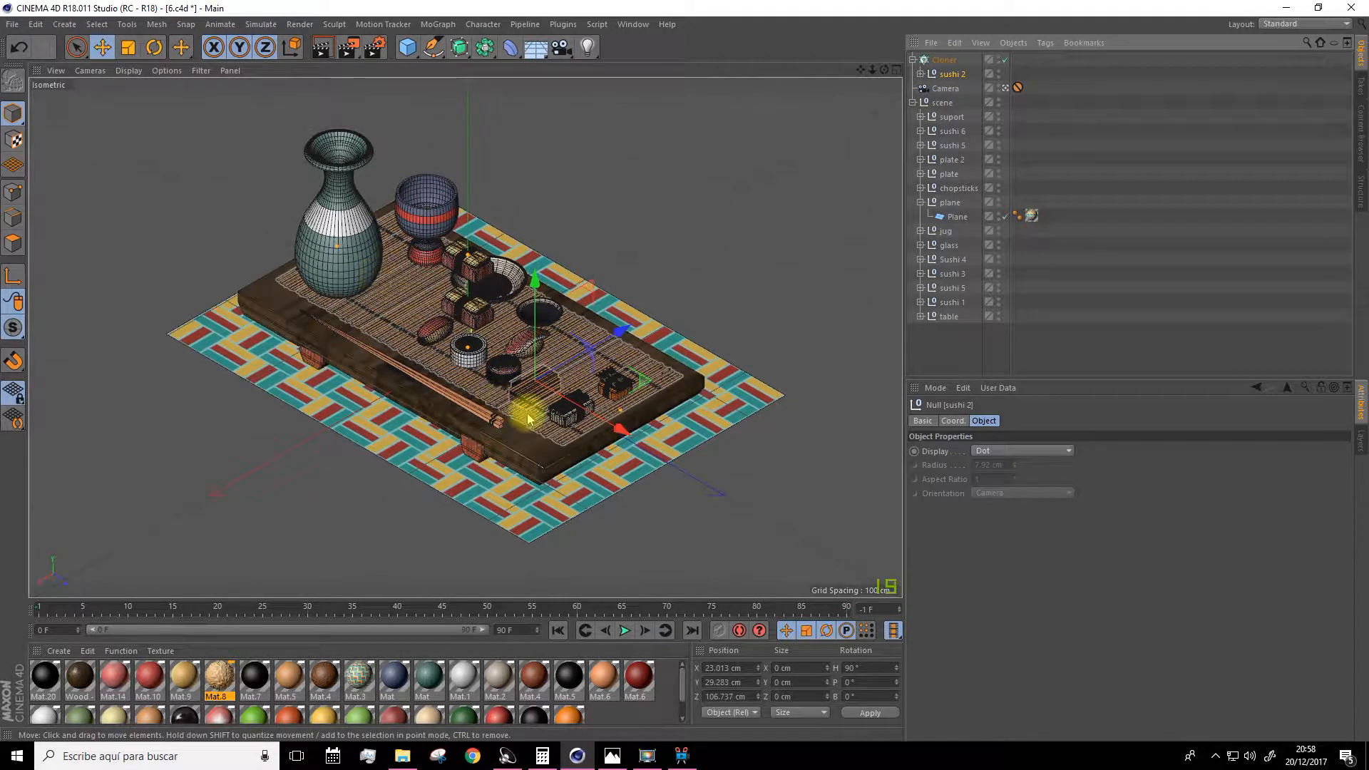
# Set the Cloner's per-step position to 34 cm in X and 0 cm in Y.
pyautogui.click(953, 63)
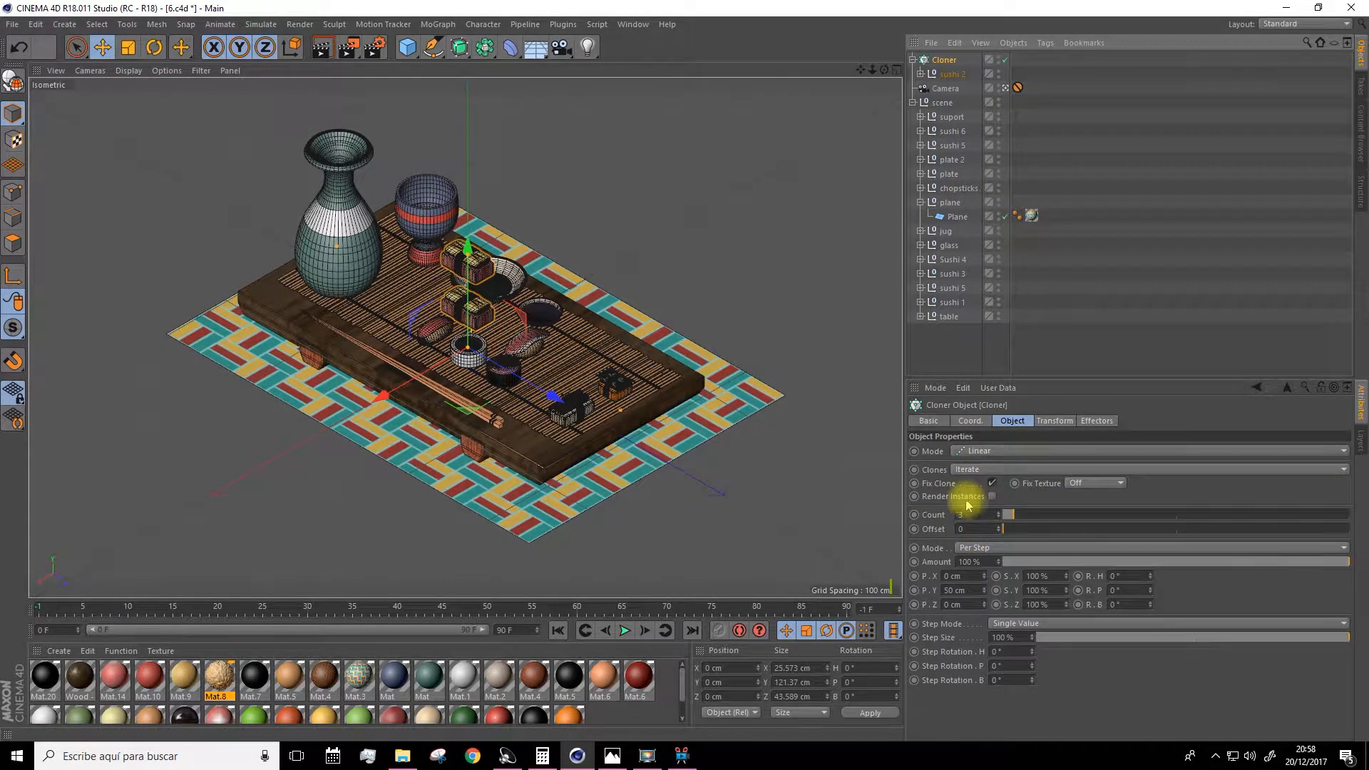
pyautogui.click(945, 591)
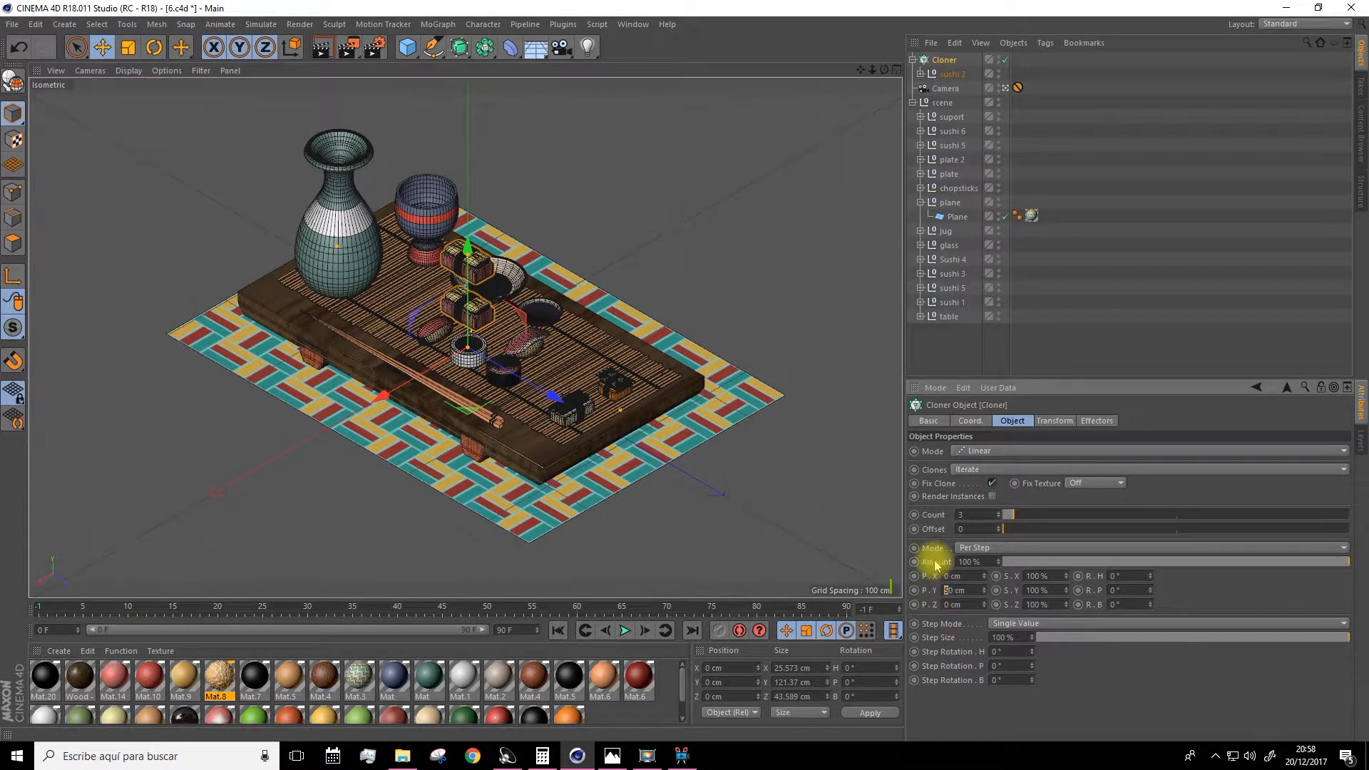
pyautogui.press('BackSpace')
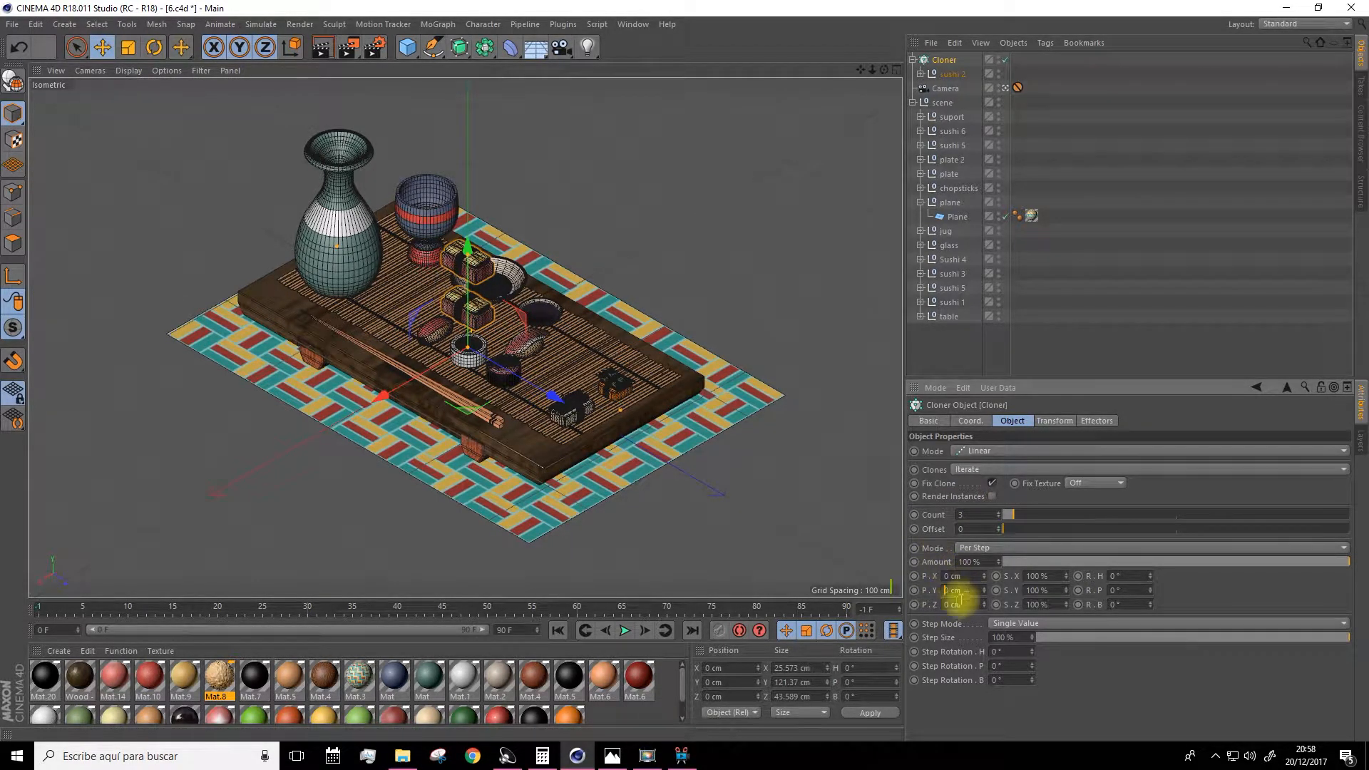
pyautogui.click(985, 573)
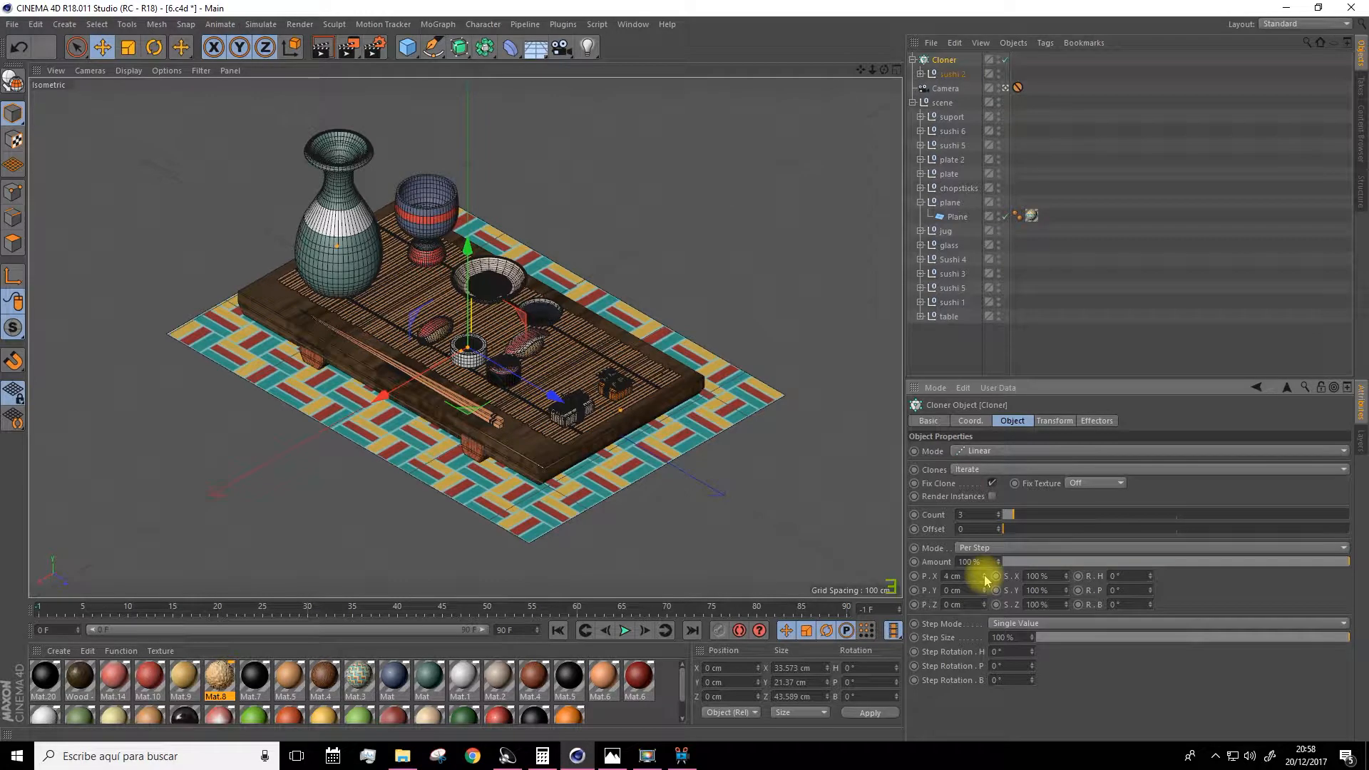
pyautogui.moveTo(986, 574); pyautogui.dragTo(985, 573)
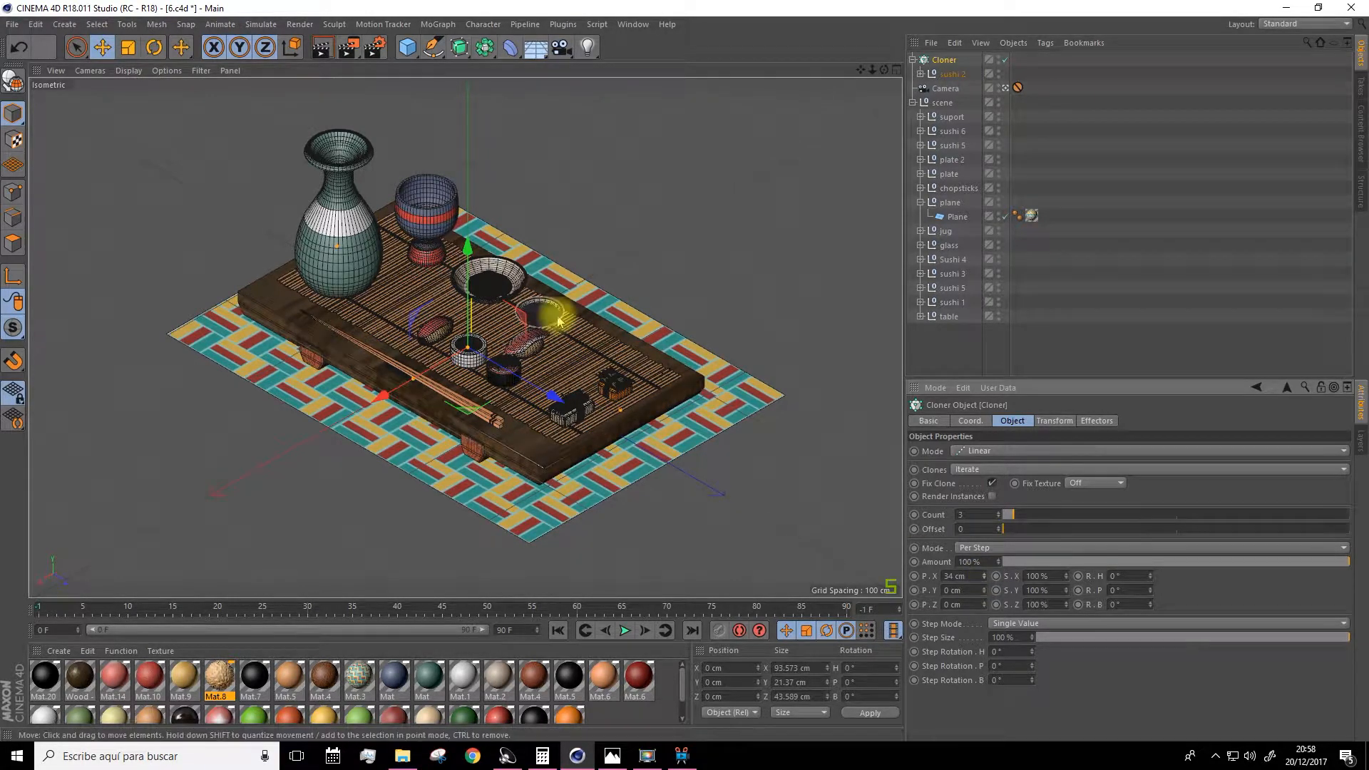
# Move the Cloner up to about 40.8 cm in Y and switch off the camera view.
pyautogui.moveTo(468, 245); pyautogui.dragTo(471, 207)
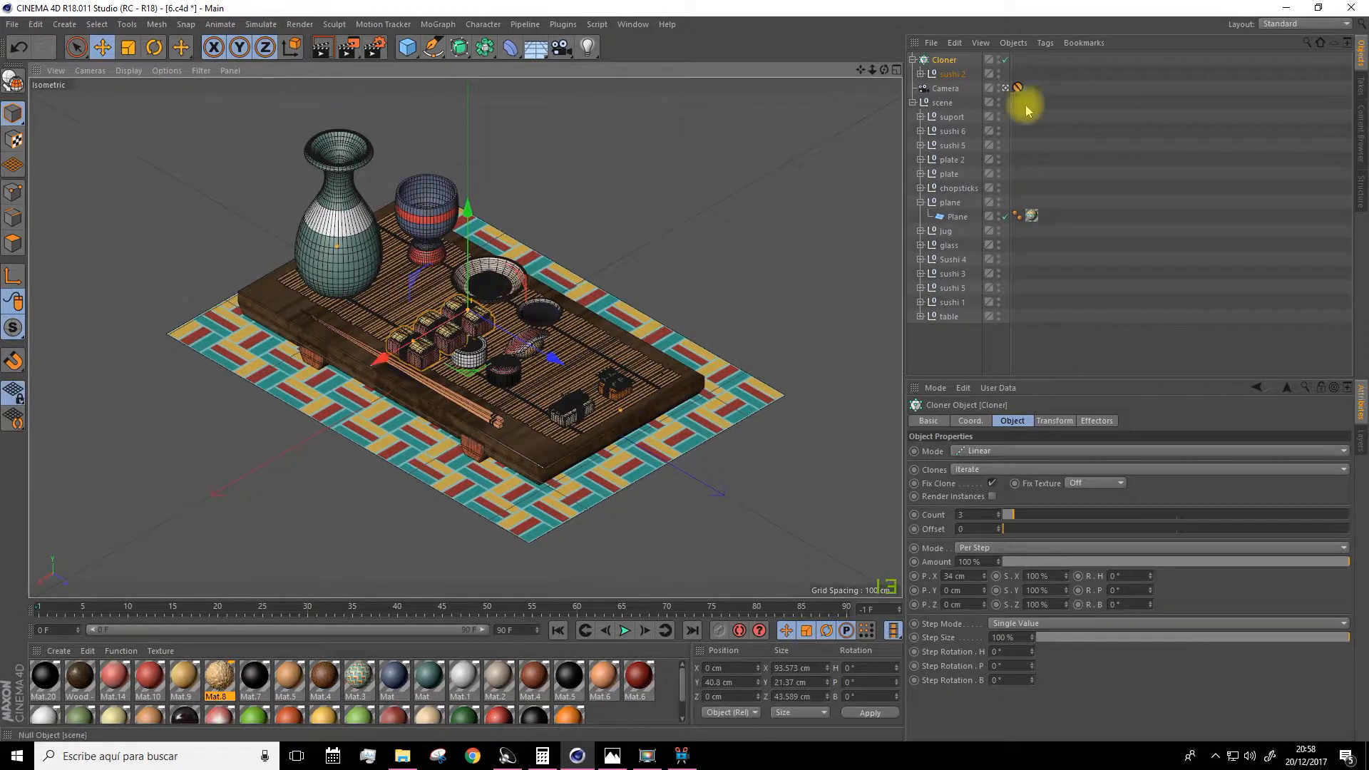
pyautogui.click(1005, 88)
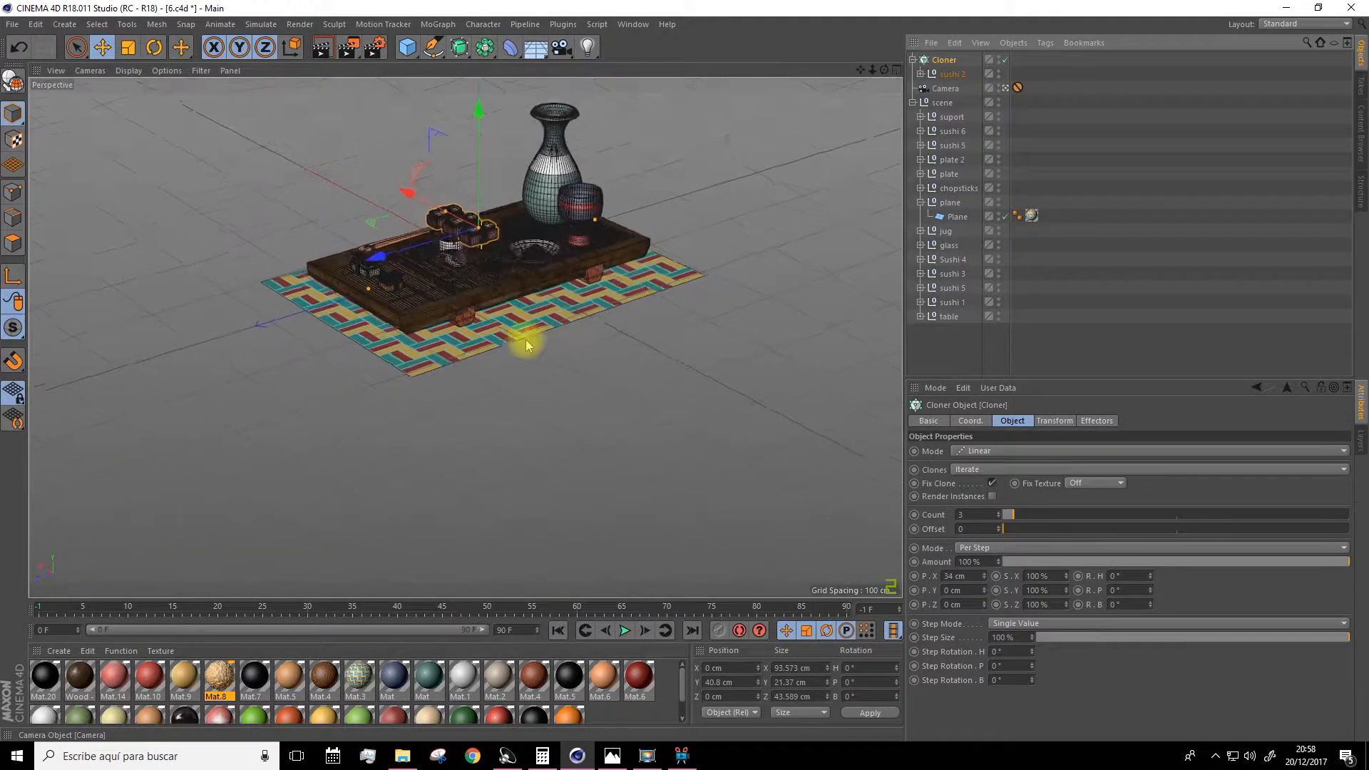
# Raise the sushi 2 Cloner's count to 4 and move it along the table to about -62 cm in X and 28 cm in Y.
pyautogui.keyDown('alt'); pyautogui.moveTo(458, 299); pyautogui.dragTo(727, 378); pyautogui.keyUp('alt')
pyautogui.keyDown('alt'); pyautogui.moveTo(471, 403); pyautogui.dragTo(373, 399); pyautogui.keyUp('alt')
pyautogui.scroll(8, 362, 363)
pyautogui.scroll(4, 408, 316)
pyautogui.scroll(-4, 406, 315)
pyautogui.keyDown('alt'); pyautogui.moveTo(407, 315); pyautogui.dragTo(407, 355); pyautogui.keyUp('alt')
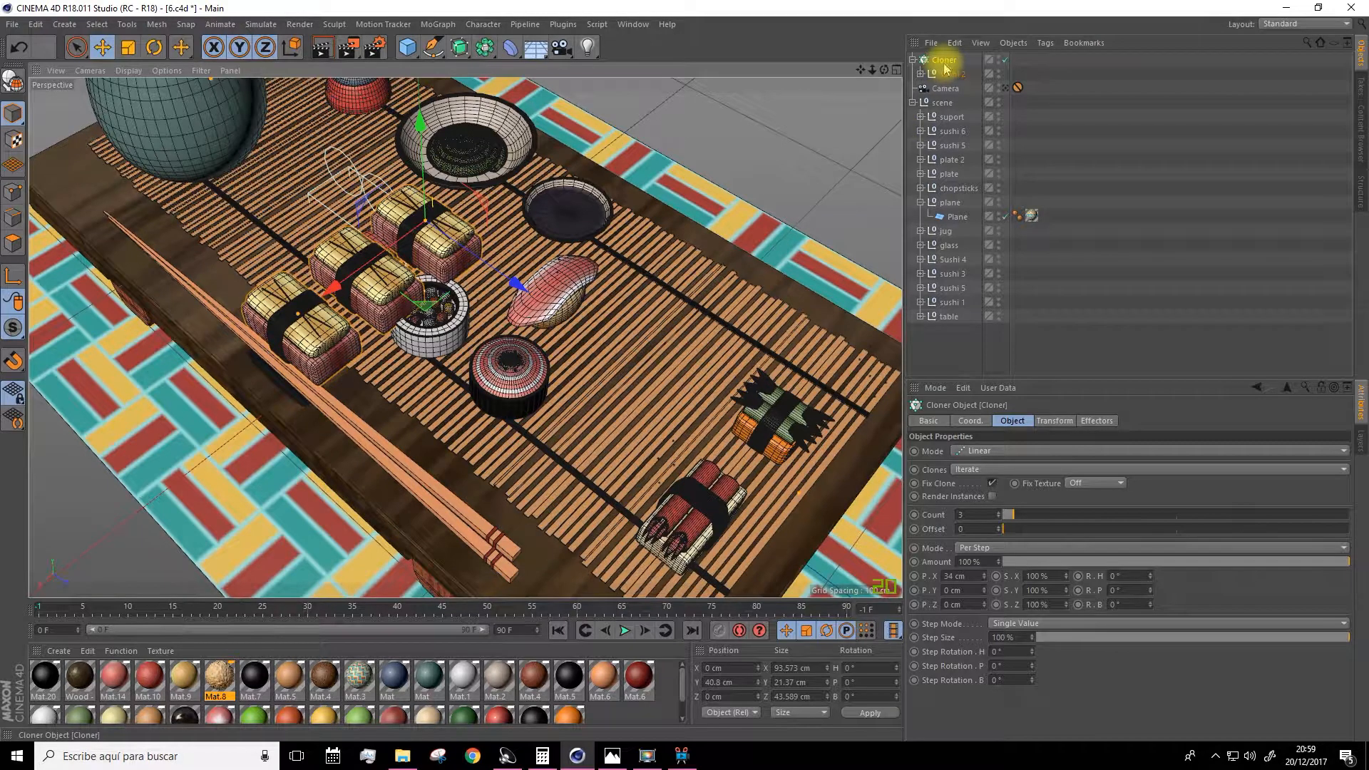
pyautogui.click(1000, 514)
pyautogui.moveTo(332, 287); pyautogui.dragTo(458, 238)
pyautogui.keyDown('alt'); pyautogui.moveTo(429, 311); pyautogui.dragTo(456, 203); pyautogui.keyUp('alt')
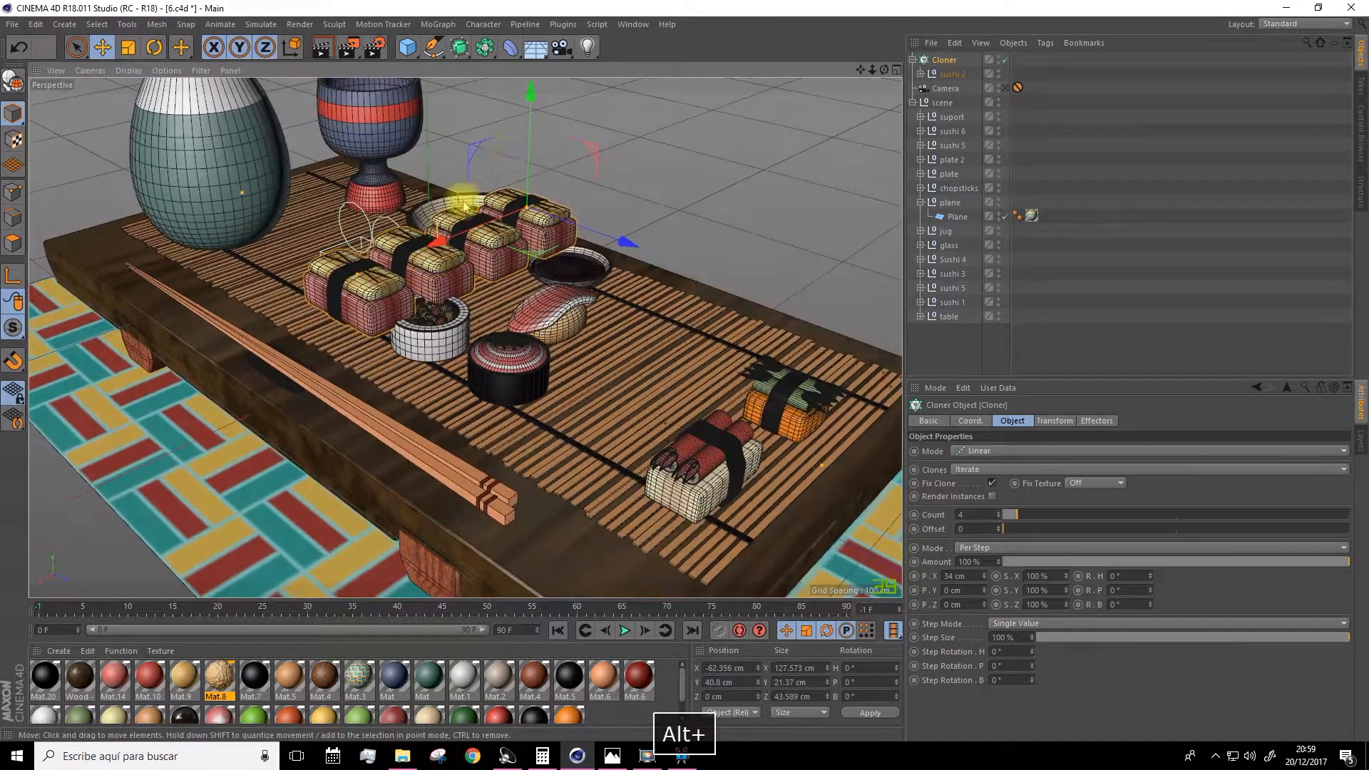
pyautogui.moveTo(529, 100); pyautogui.dragTo(532, 121)
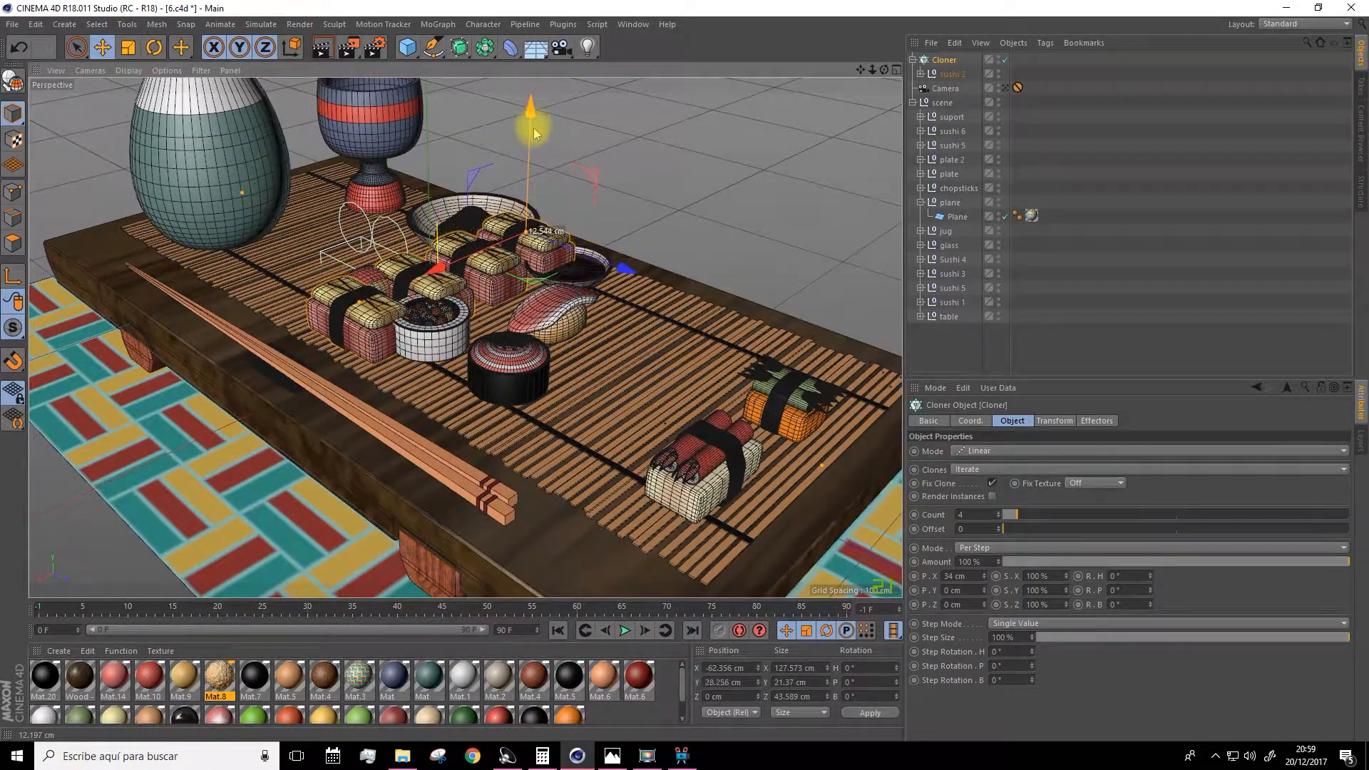
# Set the Cloner to 5 copies spaced 26 cm in X and move it to about 205 cm in Z.
pyautogui.keyDown('alt'); pyautogui.moveTo(429, 242); pyautogui.dragTo(435, 289); pyautogui.keyUp('alt')
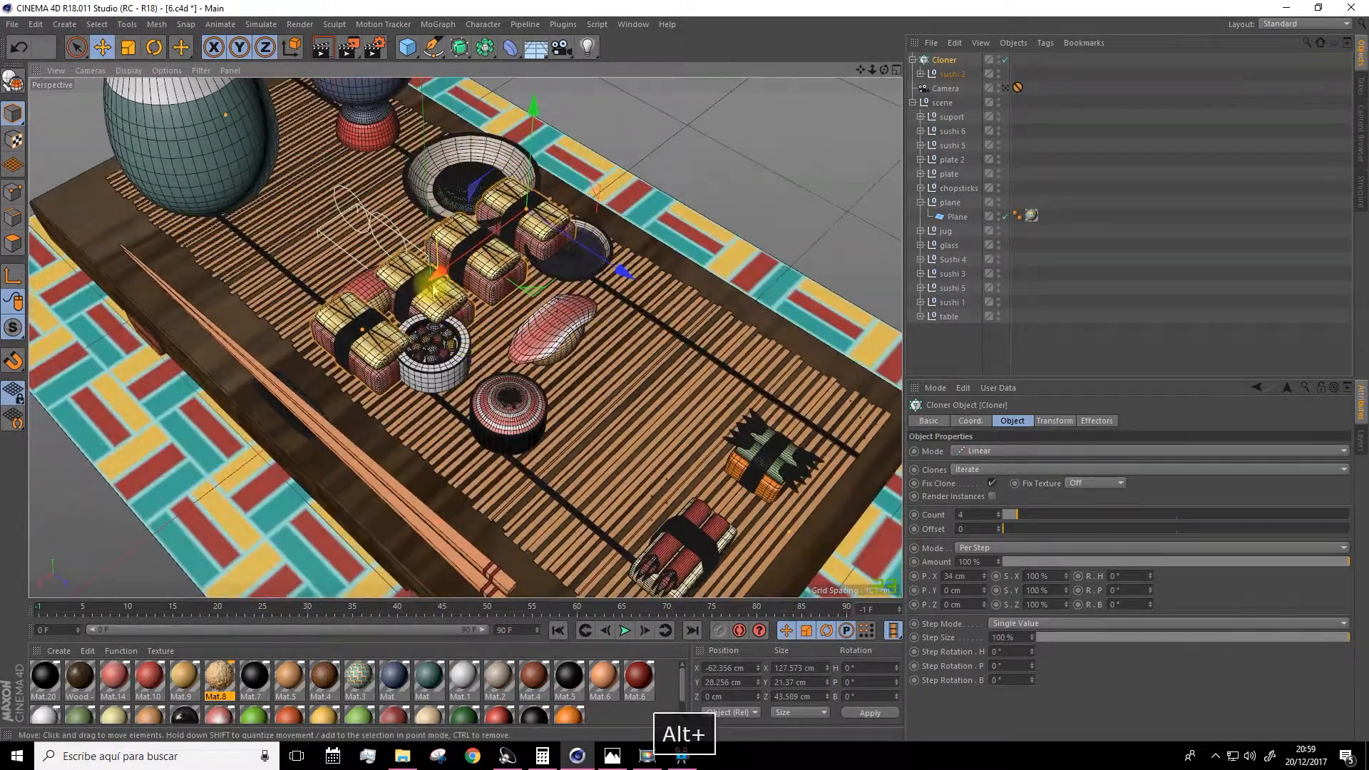
pyautogui.click(998, 511)
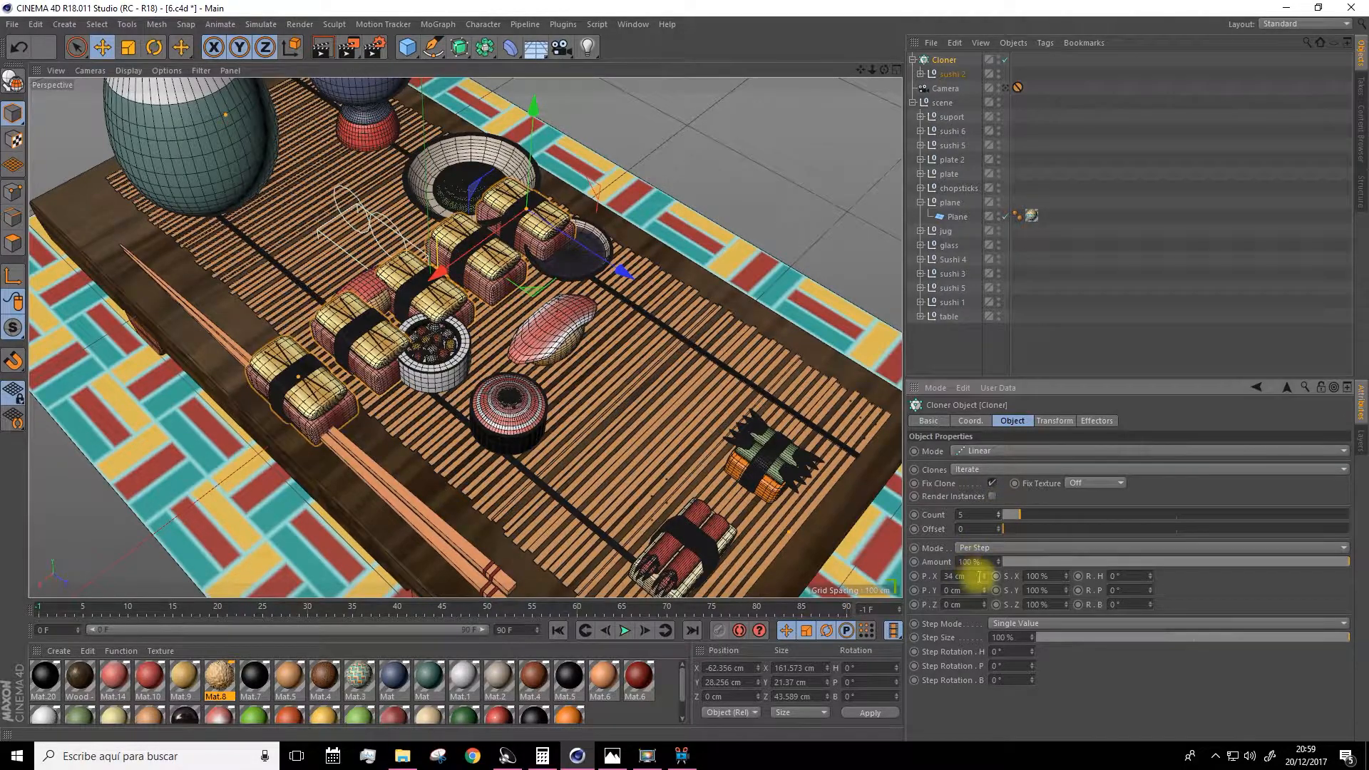
pyautogui.moveTo(984, 583); pyautogui.dragTo(982, 580)
pyautogui.keyDown('alt'); pyautogui.moveTo(518, 419); pyautogui.dragTo(563, 425); pyautogui.keyUp('alt')
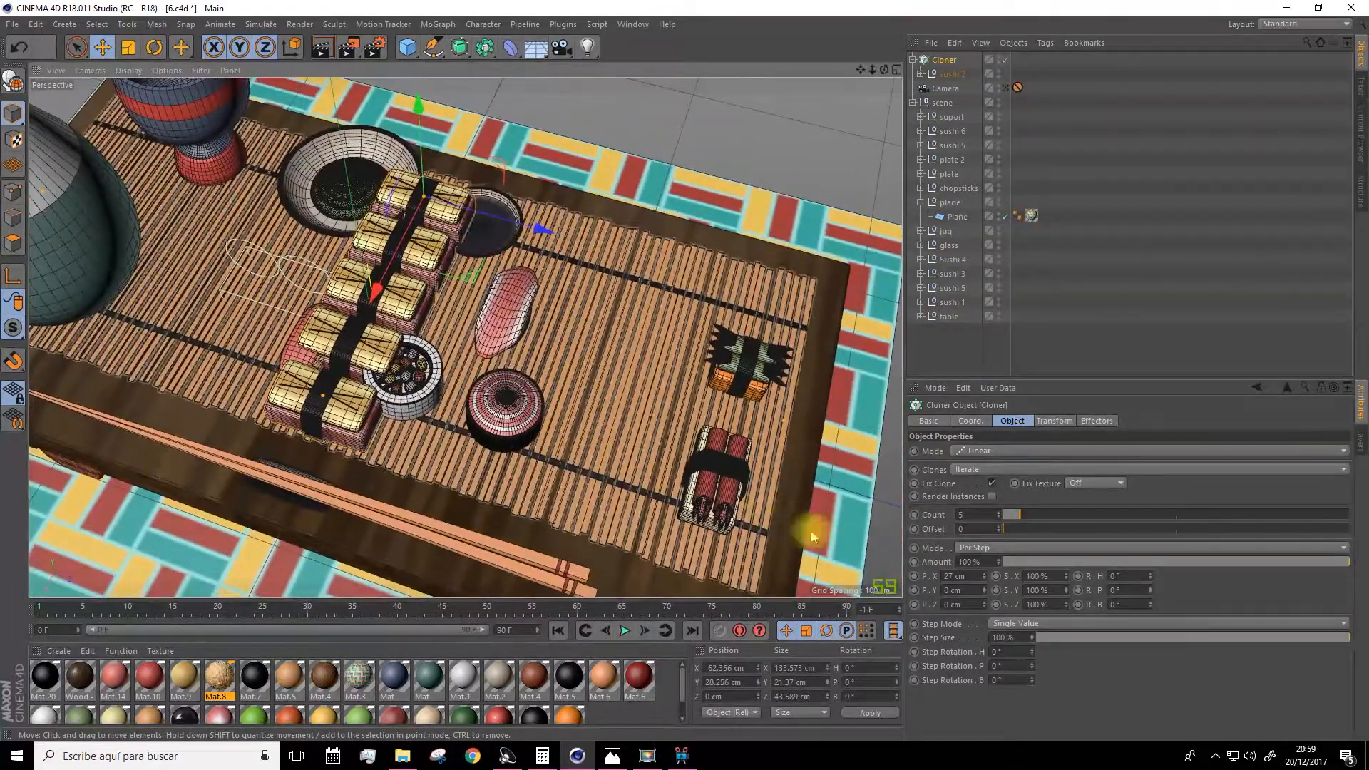
pyautogui.click(985, 584)
pyautogui.moveTo(542, 229); pyautogui.dragTo(898, 370)
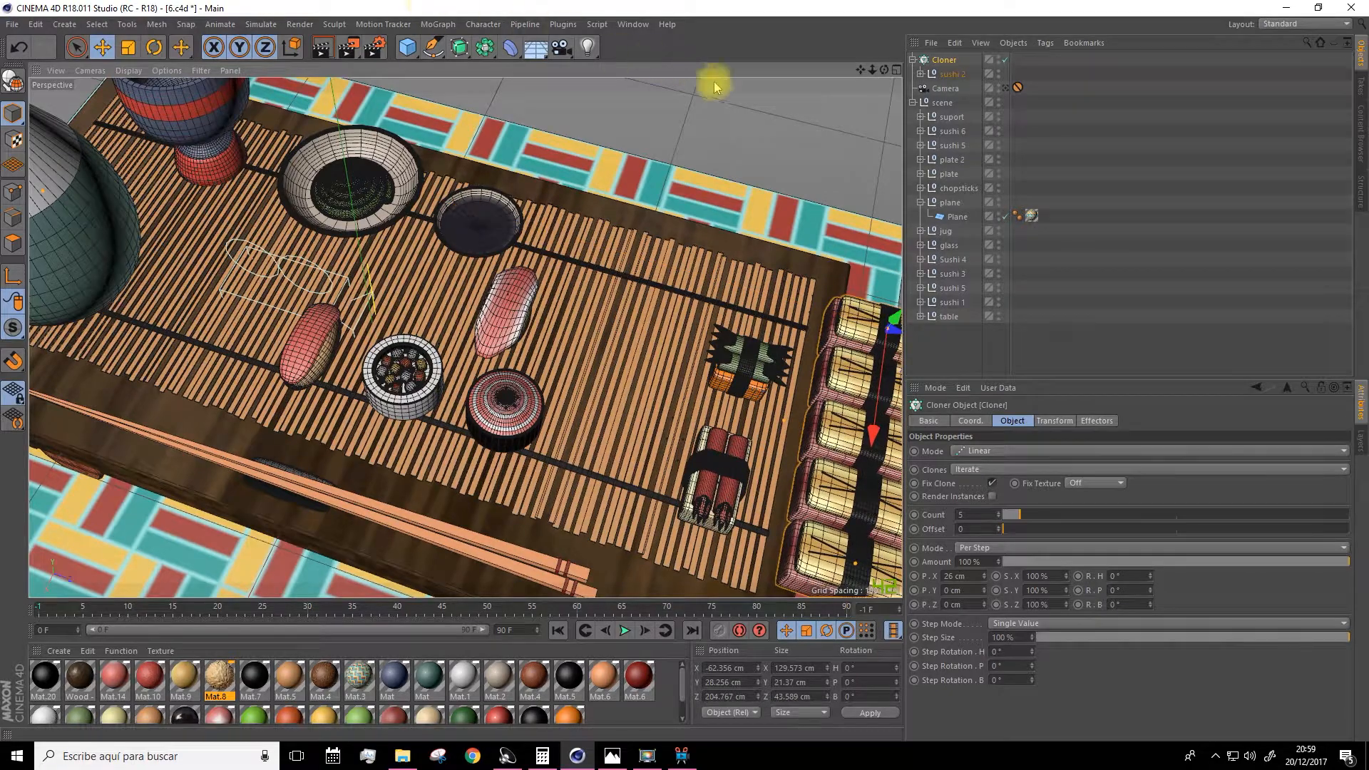
pyautogui.moveTo(860, 70); pyautogui.dragTo(622, 0)
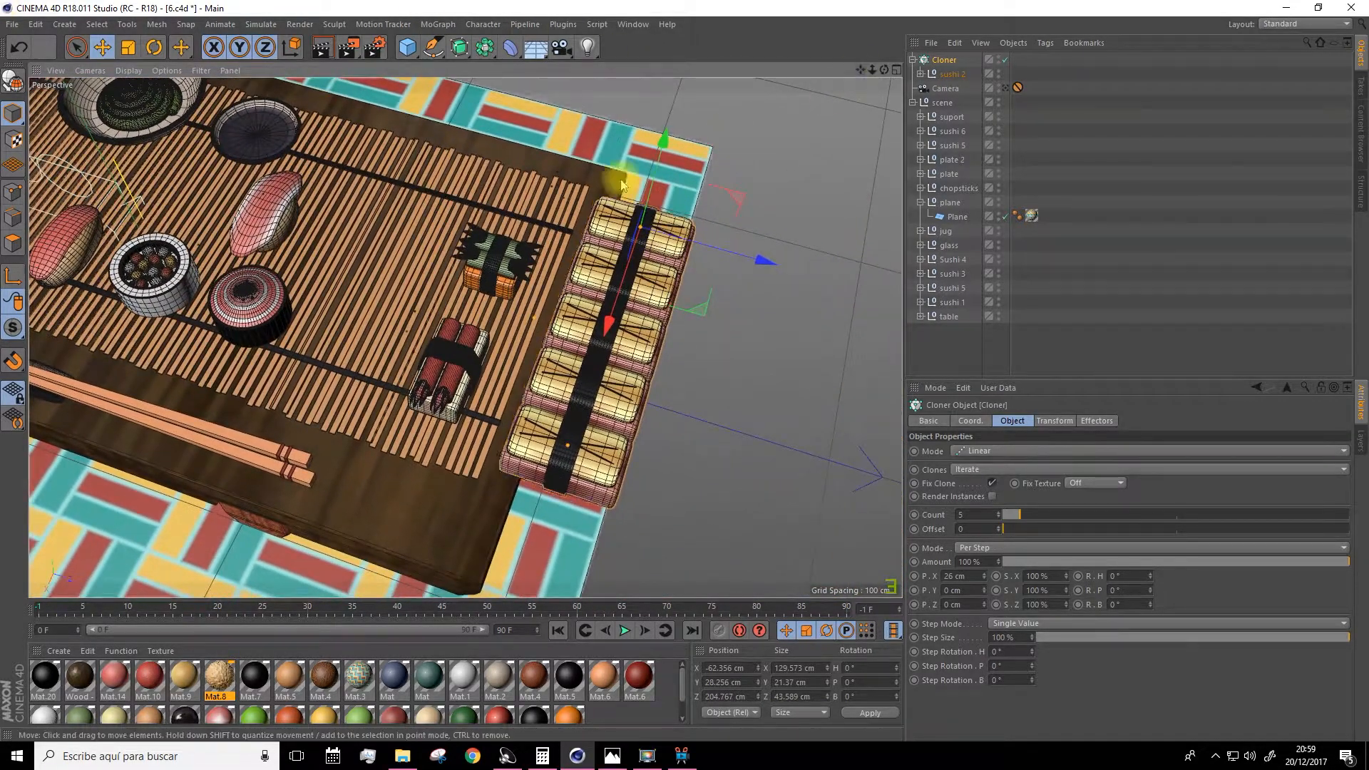
# Select the sushi 6 group and wrap it in a new Cloner.
pyautogui.click(509, 251)
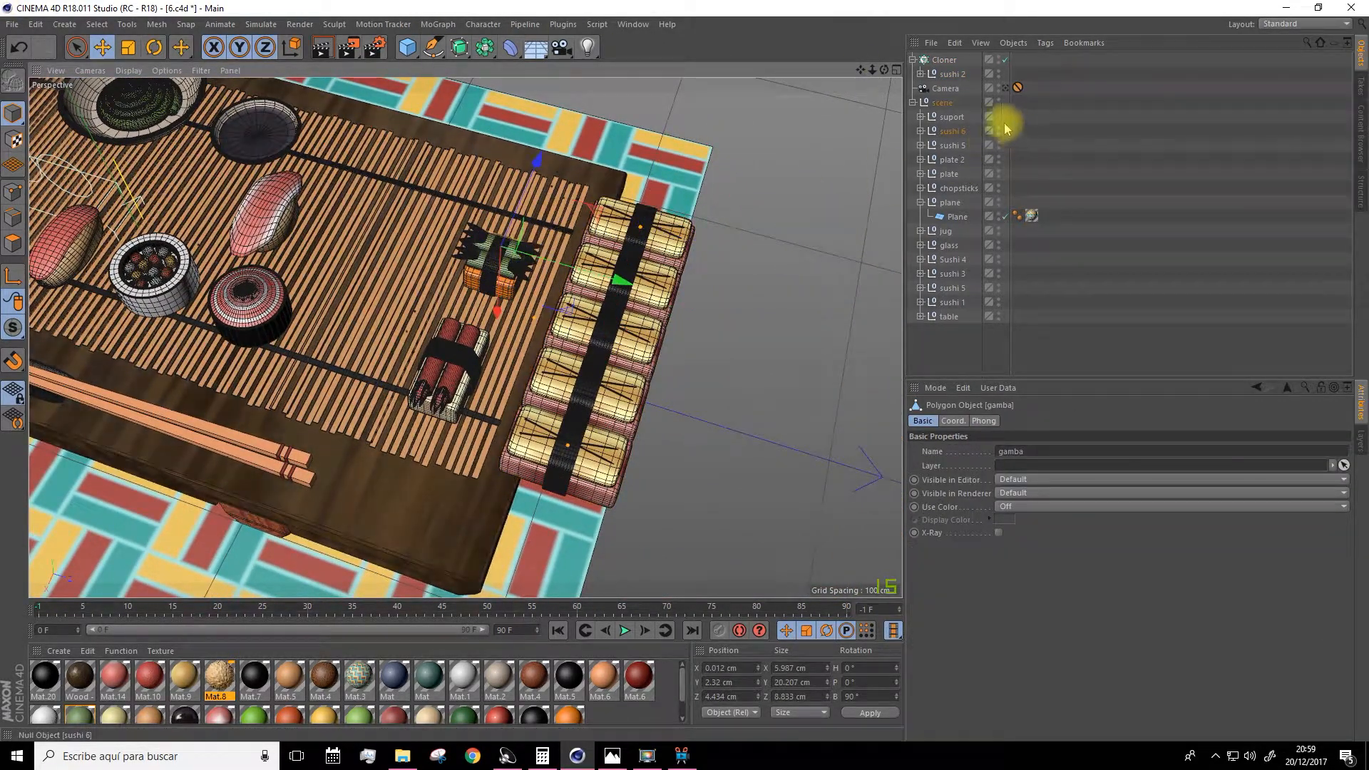
pyautogui.click(955, 131)
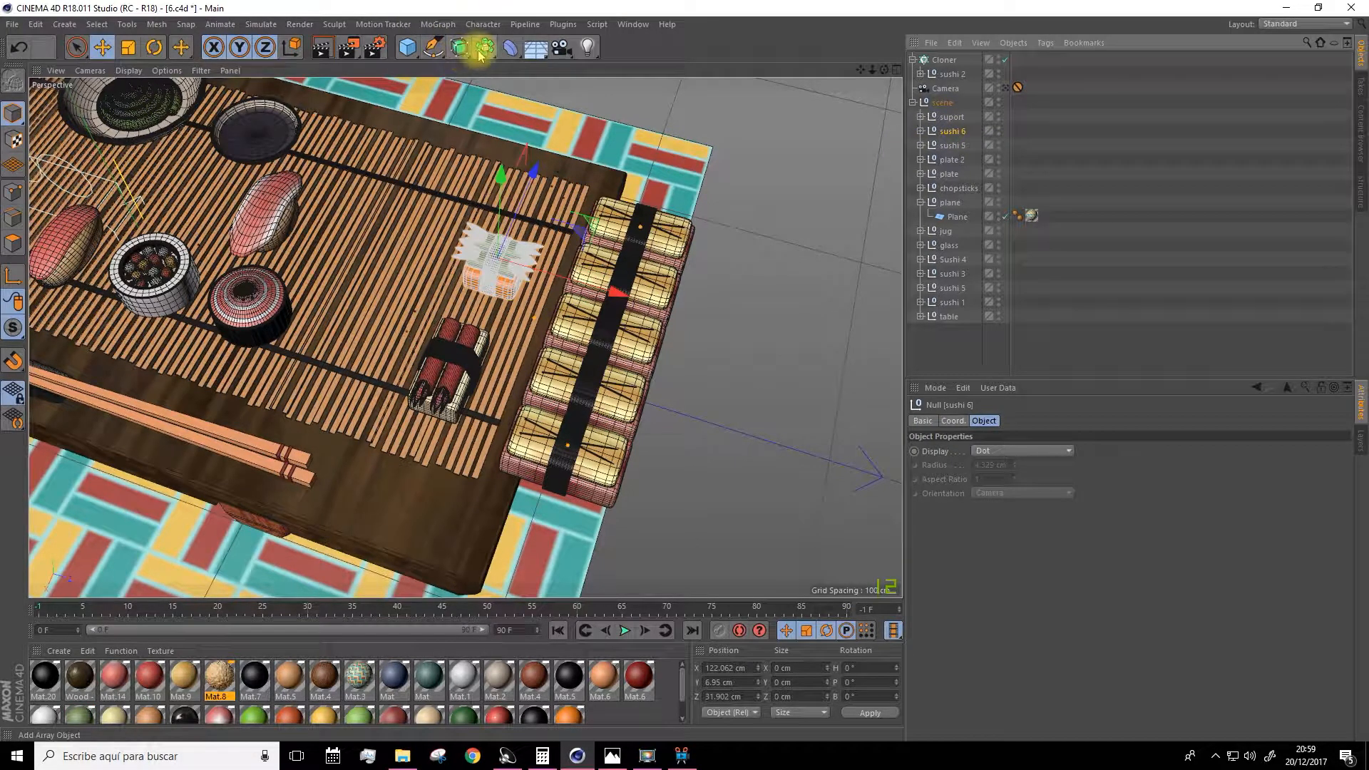
pyautogui.click(438, 24)
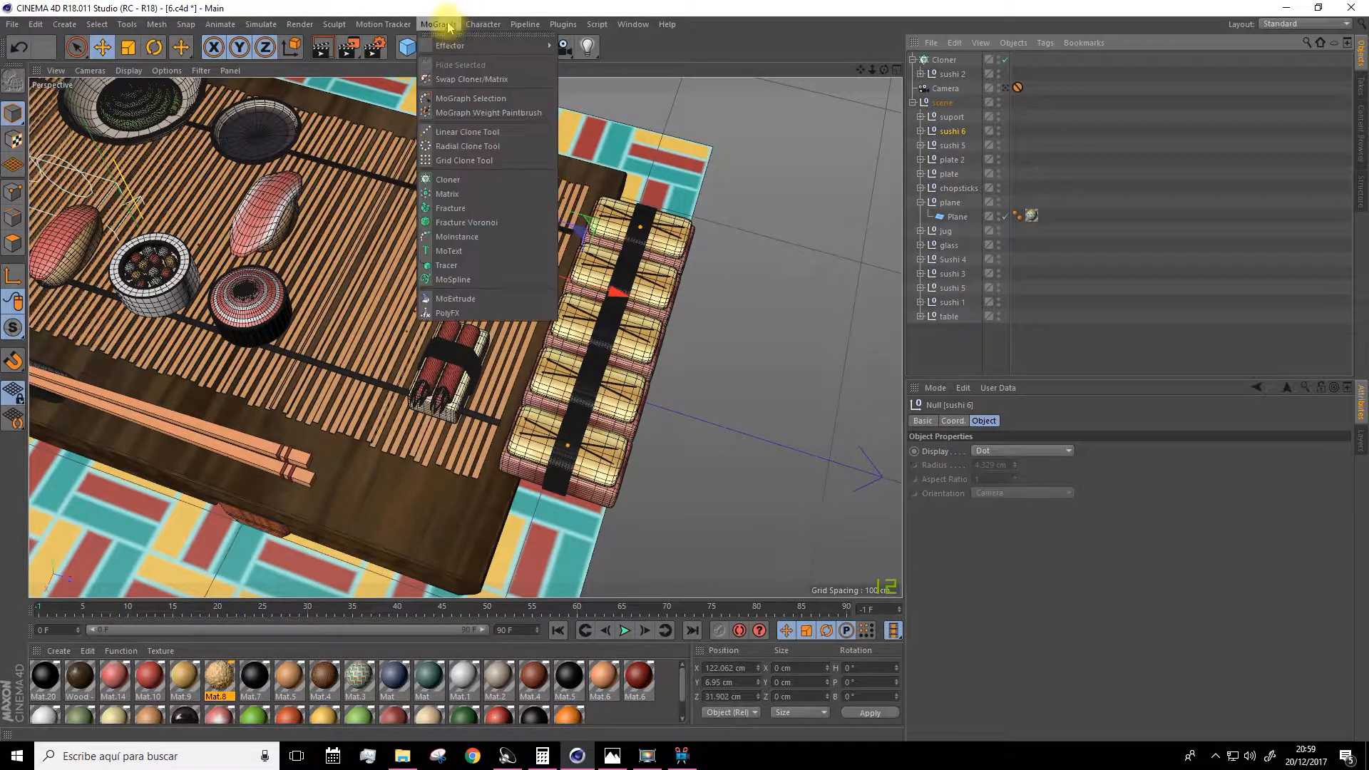
pyautogui.keyDown('alt'); pyautogui.click(452, 184); pyautogui.keyUp('alt')
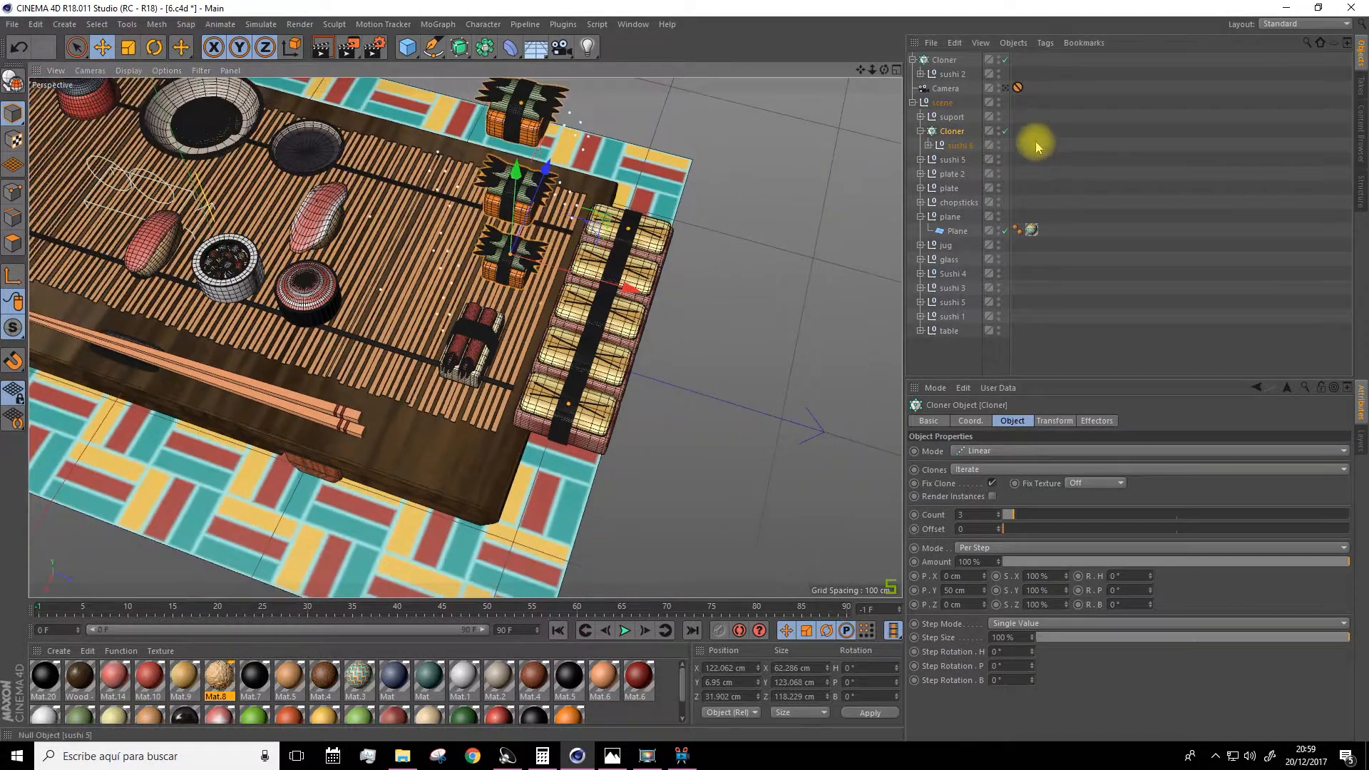
# Set the sushi 6 Cloner's per-step offset to 0 cm in Y and about 40 cm in X.
pyautogui.doubleClick(955, 590)
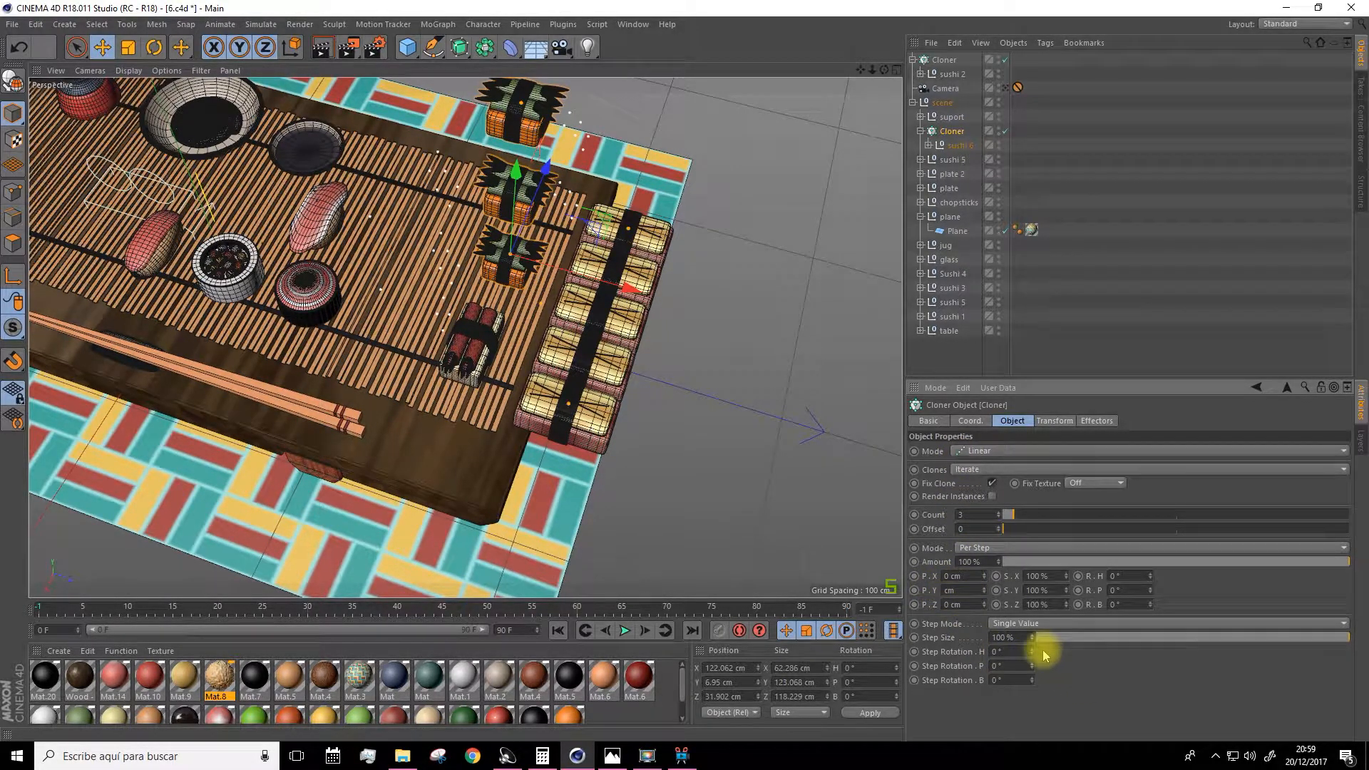
pyautogui.write('0')
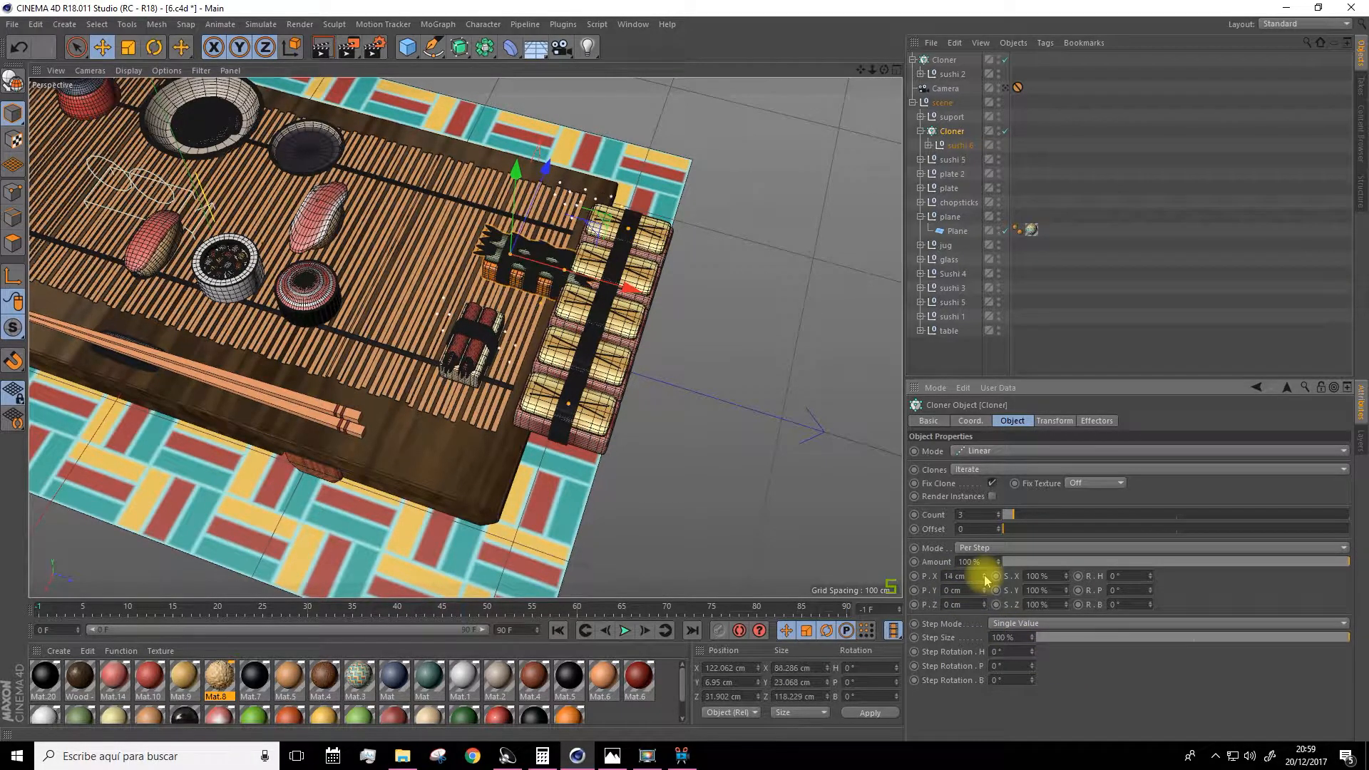
pyautogui.moveTo(986, 579); pyautogui.dragTo(985, 575)
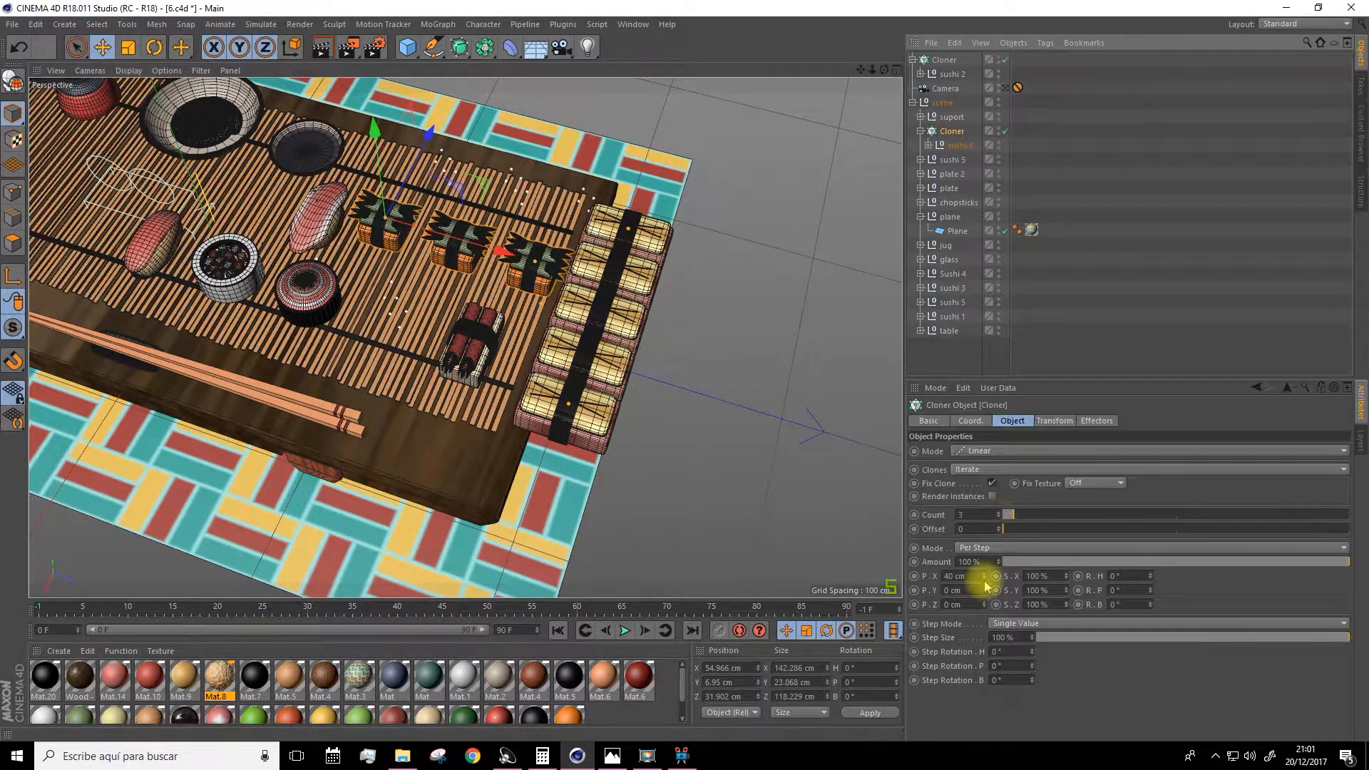
# Adjust the positions of the sushi 2 and sushi 6 Cloners on the table.
pyautogui.click(952, 74)
pyautogui.click(471, 346)
pyautogui.click(943, 60)
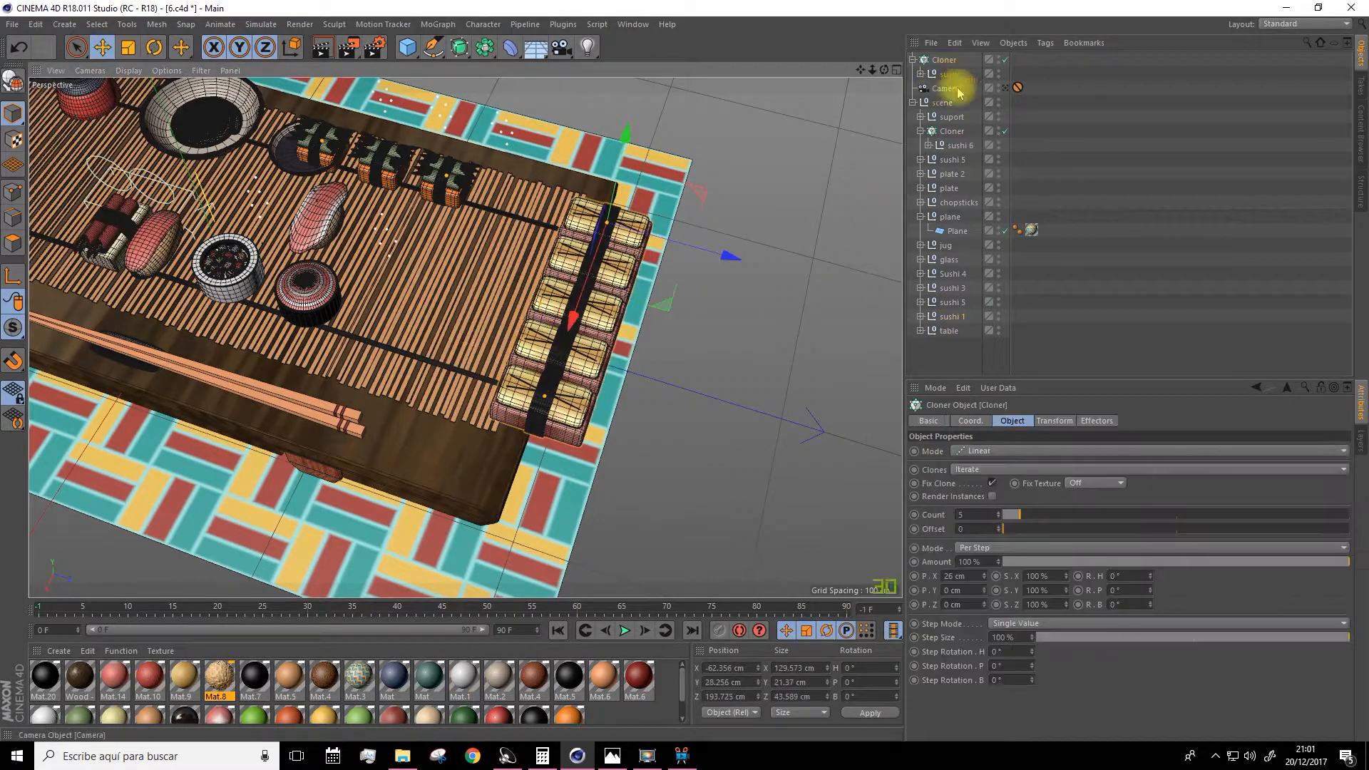
pyautogui.moveTo(686, 259); pyautogui.dragTo(632, 254)
pyautogui.click(951, 131)
pyautogui.moveTo(860, 70); pyautogui.dragTo(988, 175)
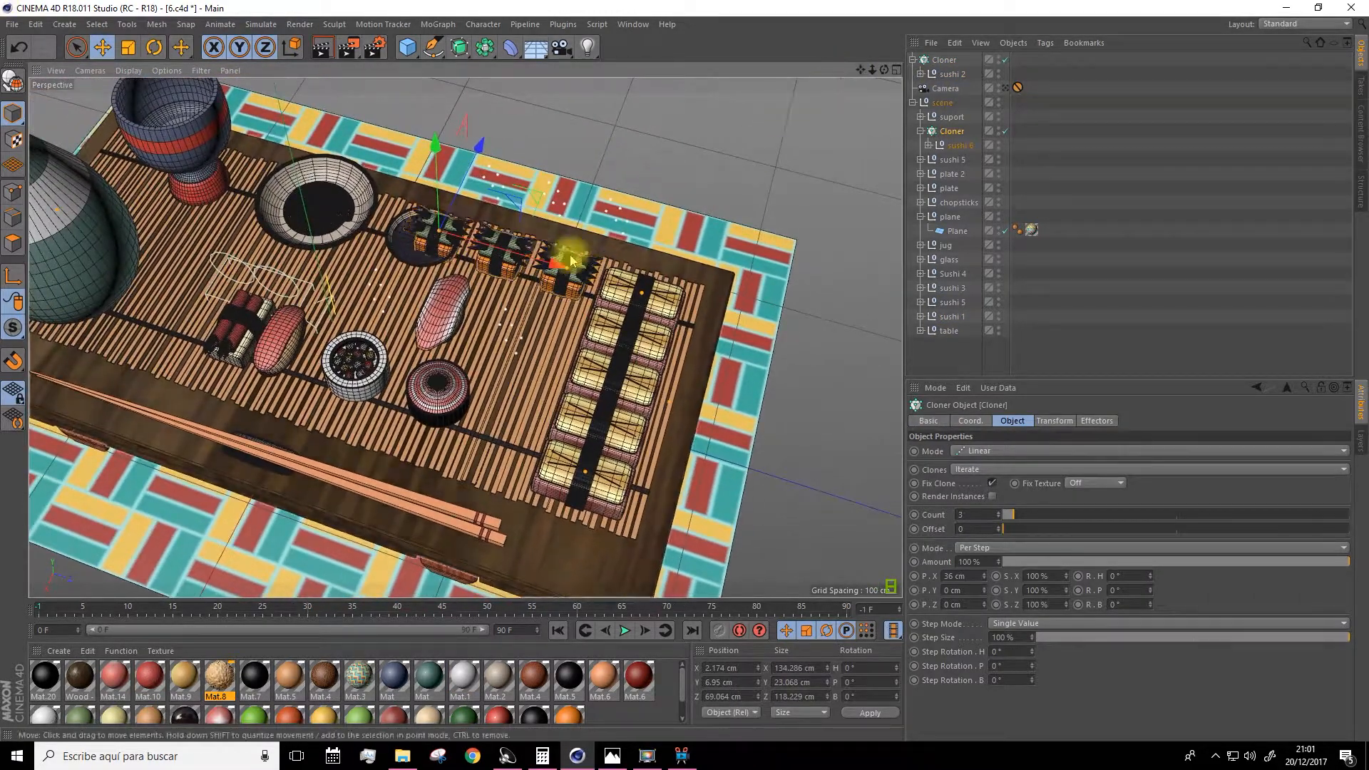
pyautogui.scroll(3, 578, 255)
pyautogui.click(413, 321)
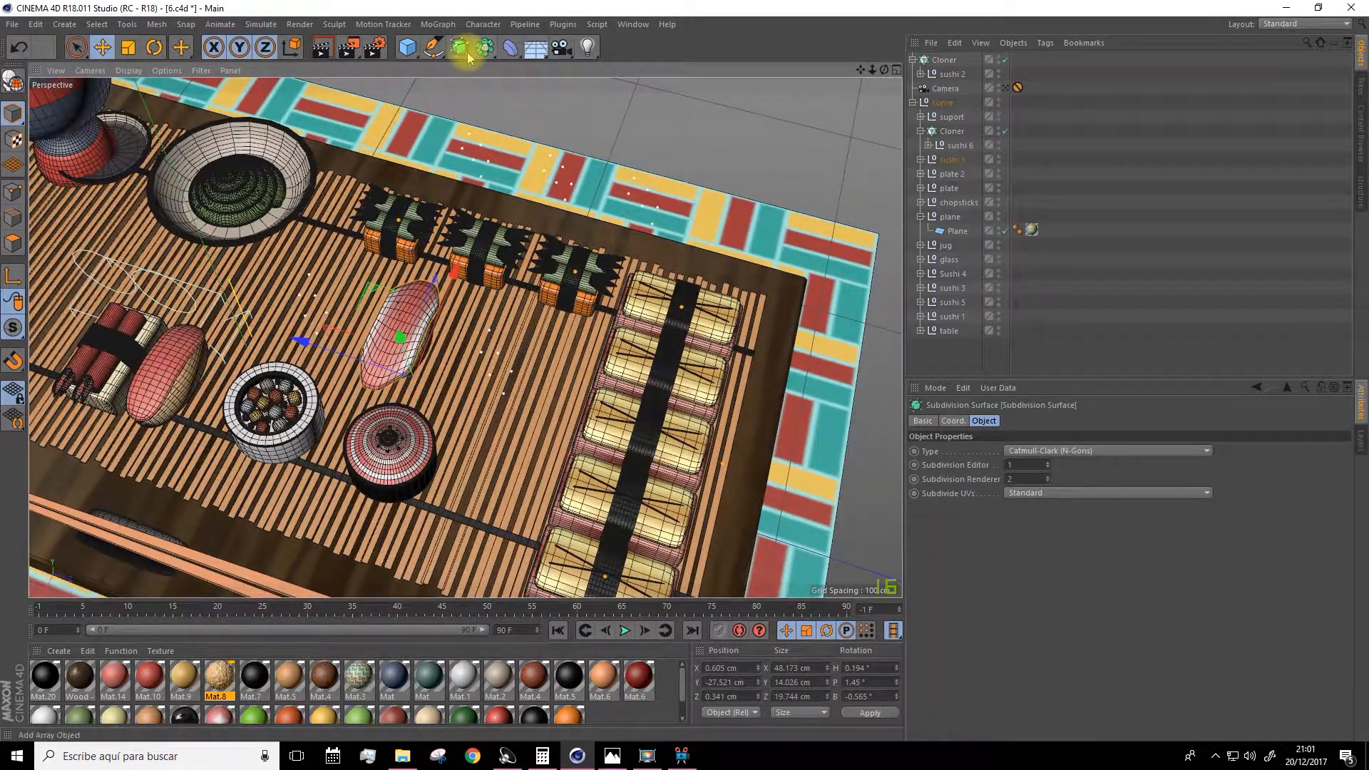
pyautogui.click(437, 24)
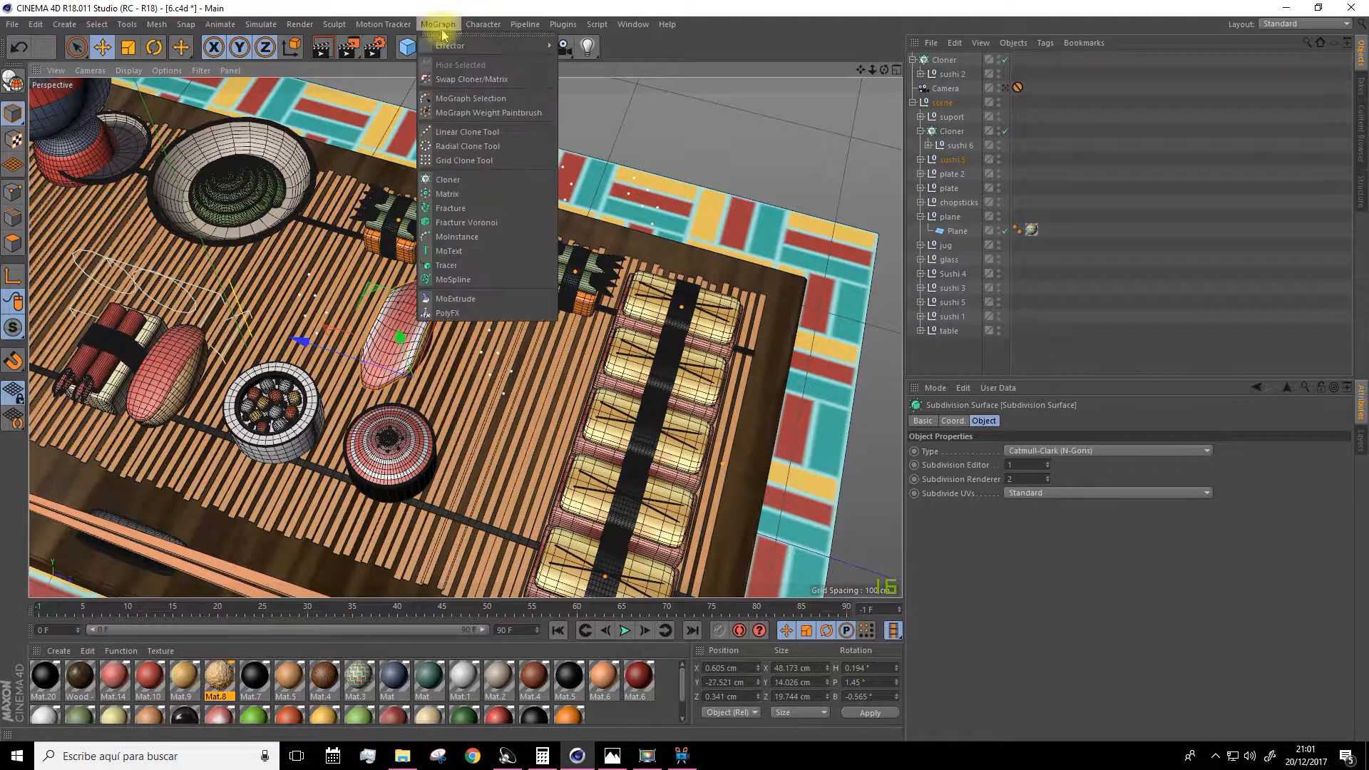
pyautogui.click(447, 180)
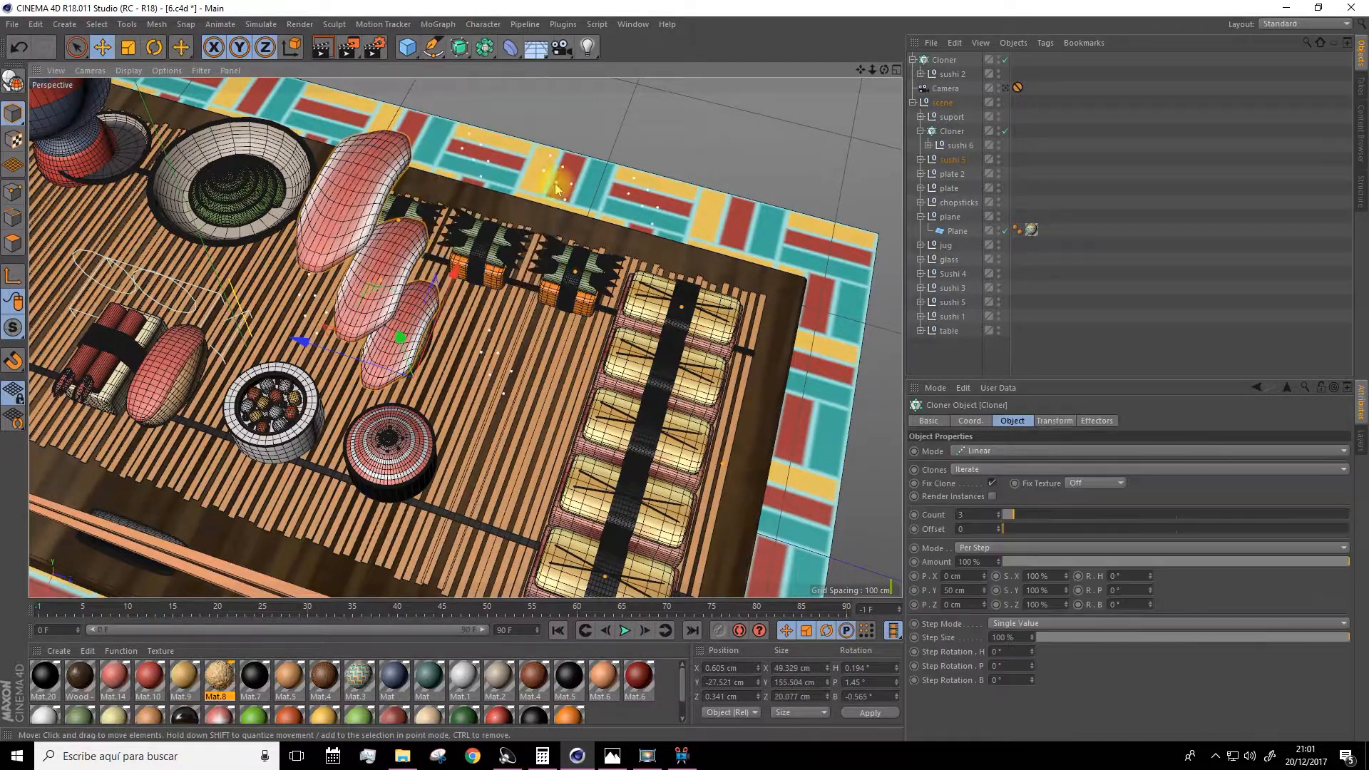
pyautogui.click(948, 159)
pyautogui.click(921, 159)
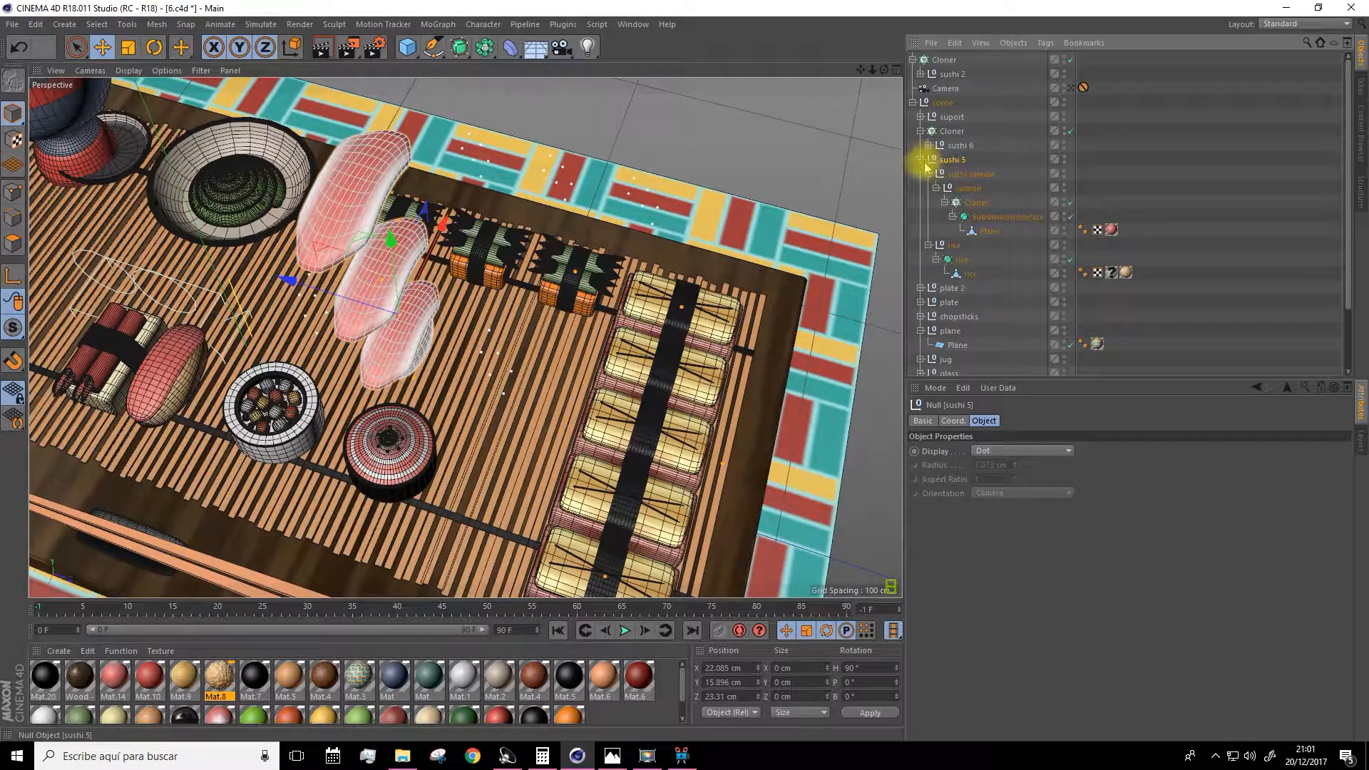
pyautogui.click(971, 203)
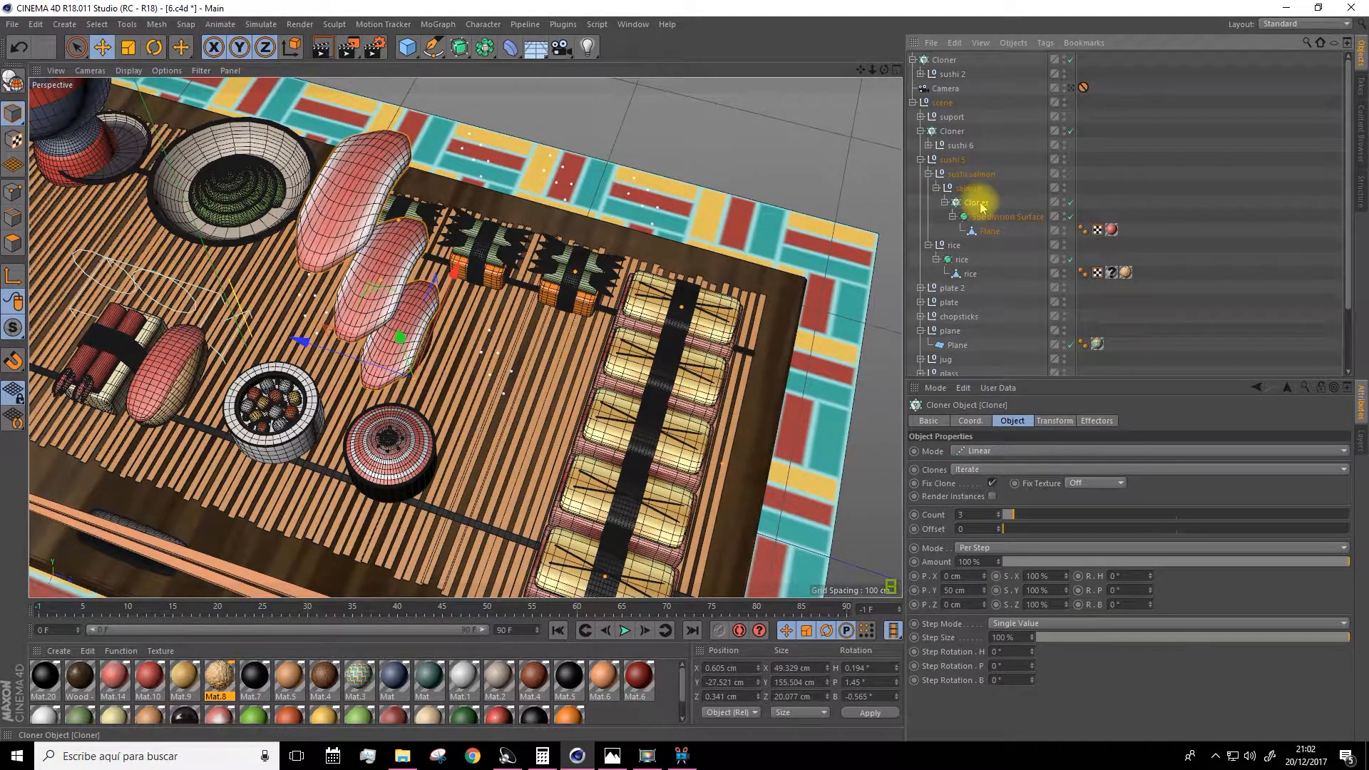
pyautogui.hotkey('ctrl', 'z')
pyautogui.hotkey('ctrl', 'z')
pyautogui.hotkey('ctrl', 'z')
# Select the sushi 5 group, wrap it in a new Cloner, and move that Cloner to the top of the hierarchy.
pyautogui.keyDown('alt'); pyautogui.moveTo(702, 300); pyautogui.dragTo(642, 278); pyautogui.keyUp('alt')
pyautogui.click(953, 159)
pyautogui.click(921, 160)
pyautogui.click(438, 24)
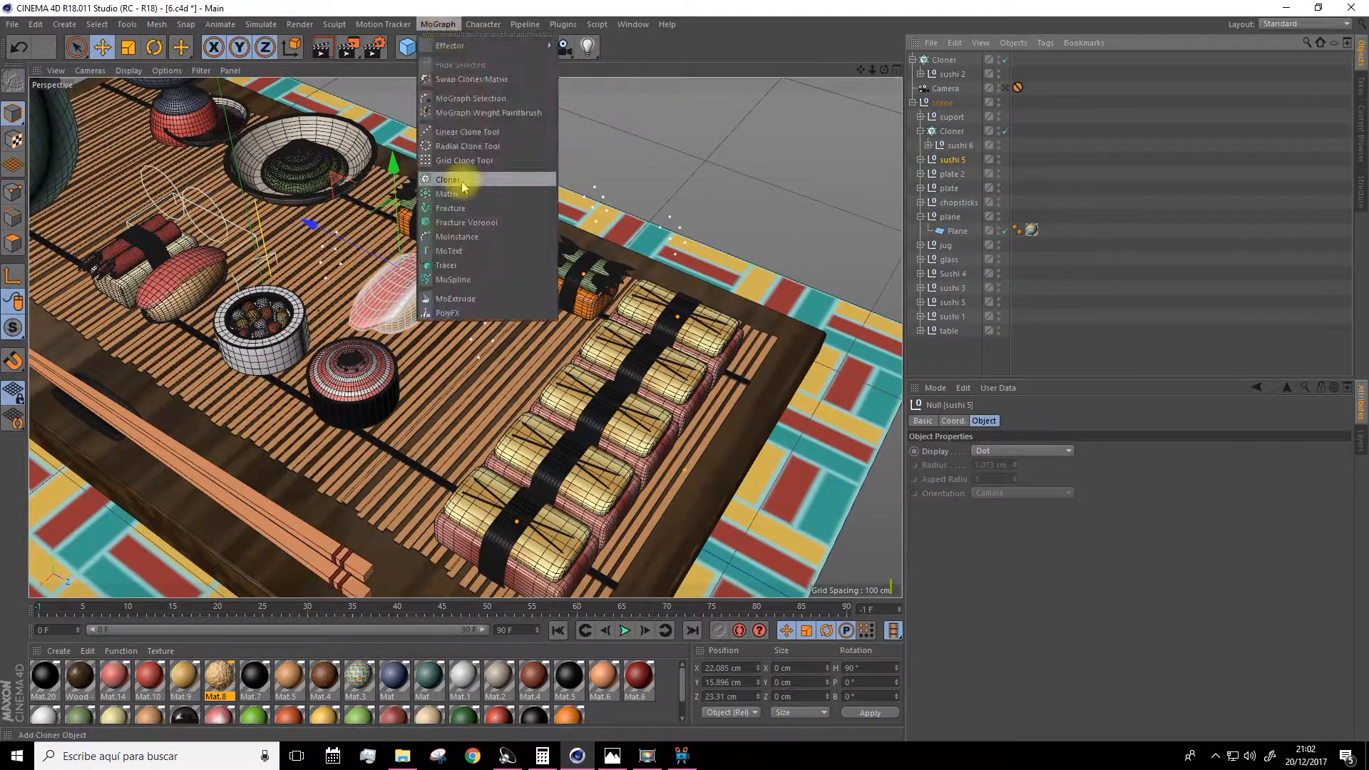
pyautogui.click(462, 182)
pyautogui.moveTo(952, 174); pyautogui.dragTo(941, 63)
pyautogui.click(942, 60)
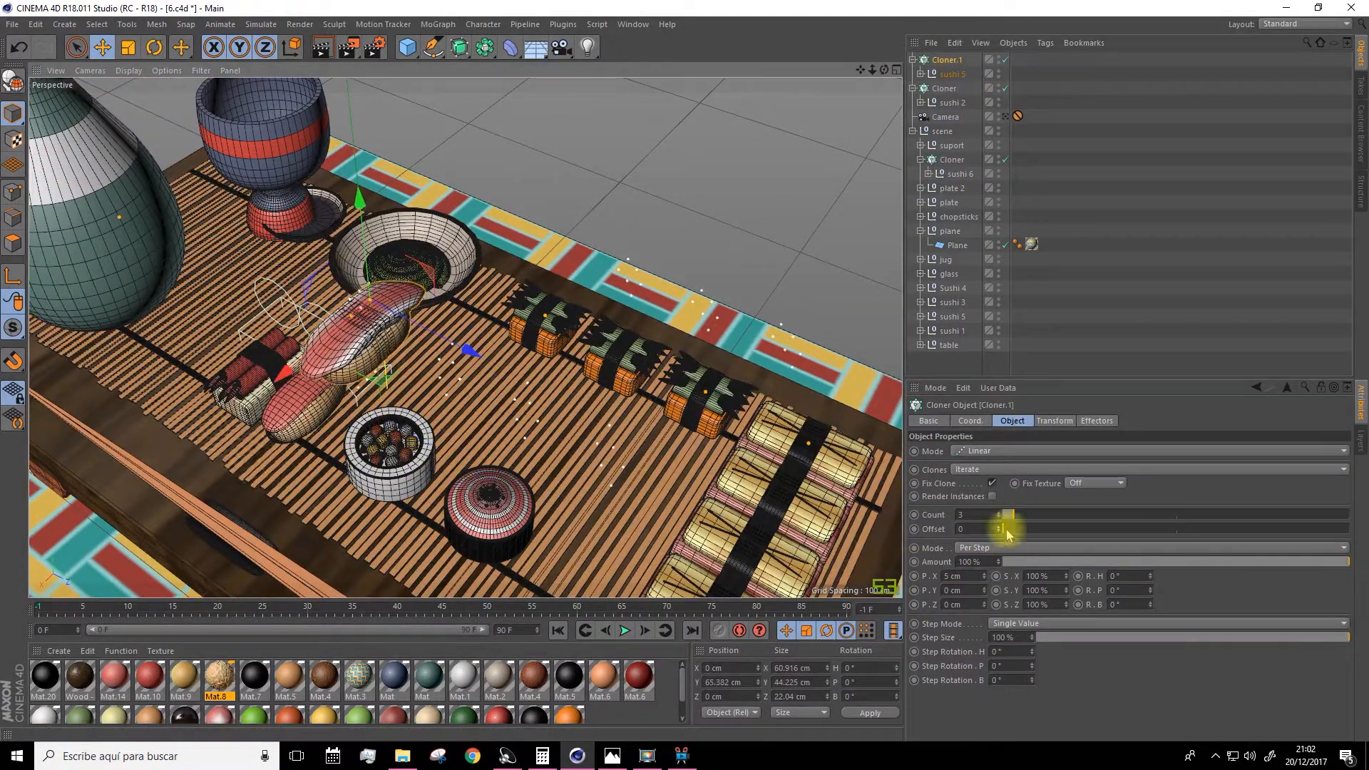
# Set Cloner.1 to 4 copies with per-step offsets of 0 cm in X and 21 cm in Z.
pyautogui.moveTo(983, 605); pyautogui.dragTo(984, 570)
pyautogui.moveTo(968, 576); pyautogui.dragTo(920, 572)
pyautogui.write('0')
pyautogui.press('Return')
pyautogui.click(998, 513)
pyautogui.moveTo(983, 604)
pyautogui.mouseDown()
pyautogui.moveTo(984, 623)
pyautogui.moveTo(984, 610)
pyautogui.mouseUp()
# Move Cloner.1 into place beside the other sushi rows on the table.
pyautogui.moveTo(360, 204); pyautogui.dragTo(372, 303)
pyautogui.moveTo(476, 443); pyautogui.dragTo(576, 476)
pyautogui.moveTo(394, 504); pyautogui.dragTo(427, 479)
pyautogui.keyDown('alt'); pyautogui.moveTo(484, 400); pyautogui.dragTo(492, 328); pyautogui.keyUp('alt')
pyautogui.moveTo(510, 269); pyautogui.dragTo(511, 283)
pyautogui.keyDown('alt'); pyautogui.moveTo(510, 283); pyautogui.dragTo(473, 269); pyautogui.keyUp('alt')
pyautogui.scroll(-4, 474, 269)
pyautogui.click(475, 469)
# Clone the second sushi 5 group with a new Cloner, move it to the top of the hierarchy and place it on the table.
pyautogui.click(952, 317)
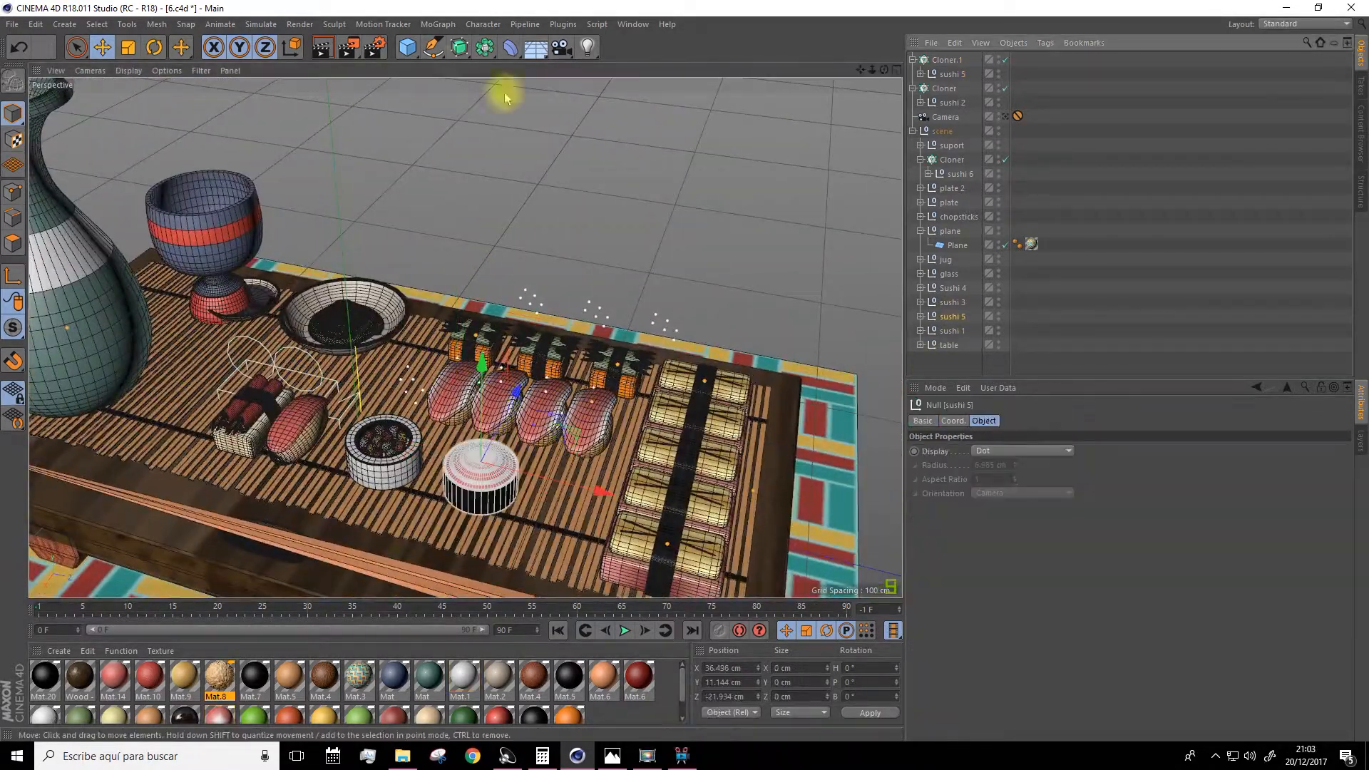
pyautogui.click(438, 24)
pyautogui.click(460, 136)
pyautogui.moveTo(953, 345); pyautogui.dragTo(947, 60)
pyautogui.click(946, 60)
pyautogui.keyDown('alt'); pyautogui.moveTo(542, 307); pyautogui.dragTo(499, 399); pyautogui.keyUp('alt')
# Set that Cloner to 2 copies with per-step offsets of 29 cm in X and 0 cm in Y.
pyautogui.moveTo(956, 590)
pyautogui.mouseDown()
pyautogui.moveTo(911, 599)
pyautogui.moveTo(934, 580)
pyautogui.mouseUp()
pyautogui.write('0')
pyautogui.press('Return')
pyautogui.write('12')
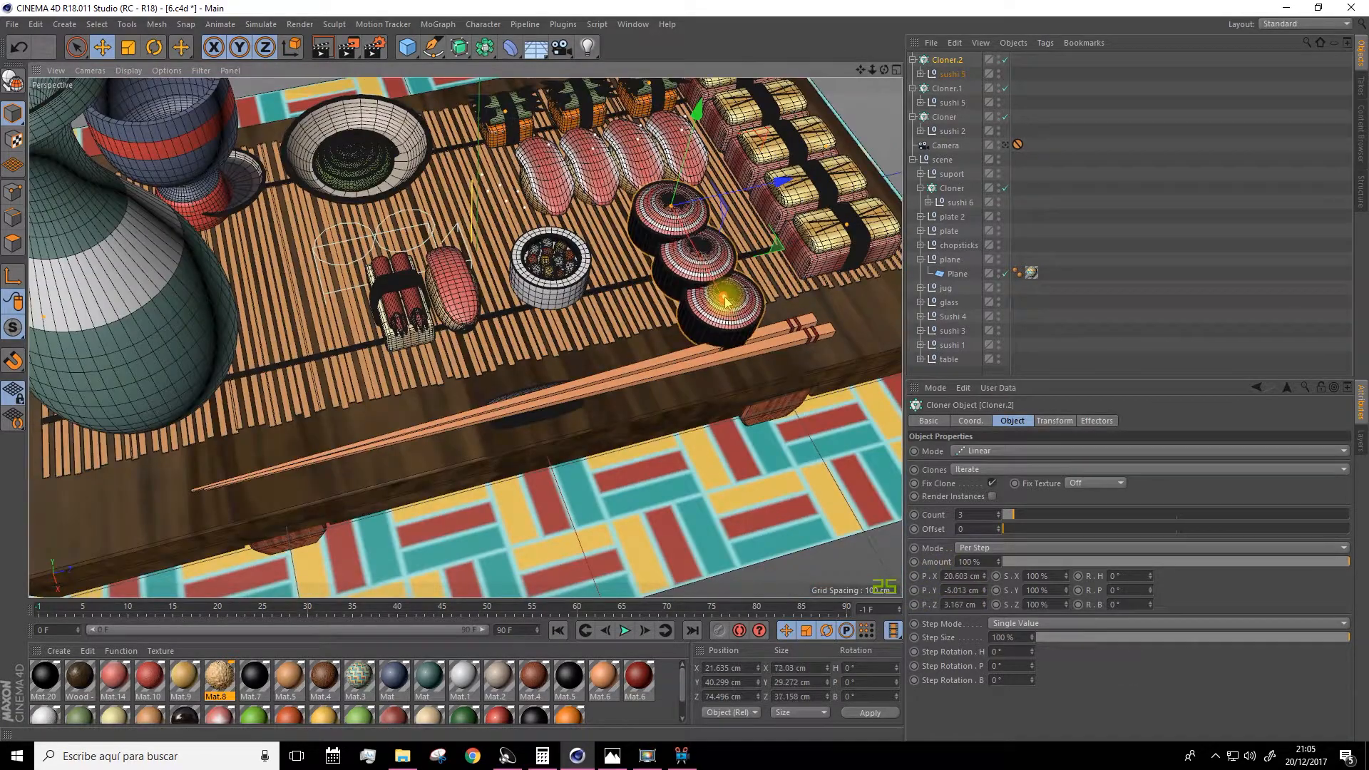
pyautogui.moveTo(984, 576); pyautogui.dragTo(989, 623)
pyautogui.click(997, 517)
# Enable Render Instances on Cloner.3 and Cloner.2.
pyautogui.keyDown('ctrl'); pyautogui.moveTo(815, 174); pyautogui.dragTo(738, 192); pyautogui.keyUp('ctrl')
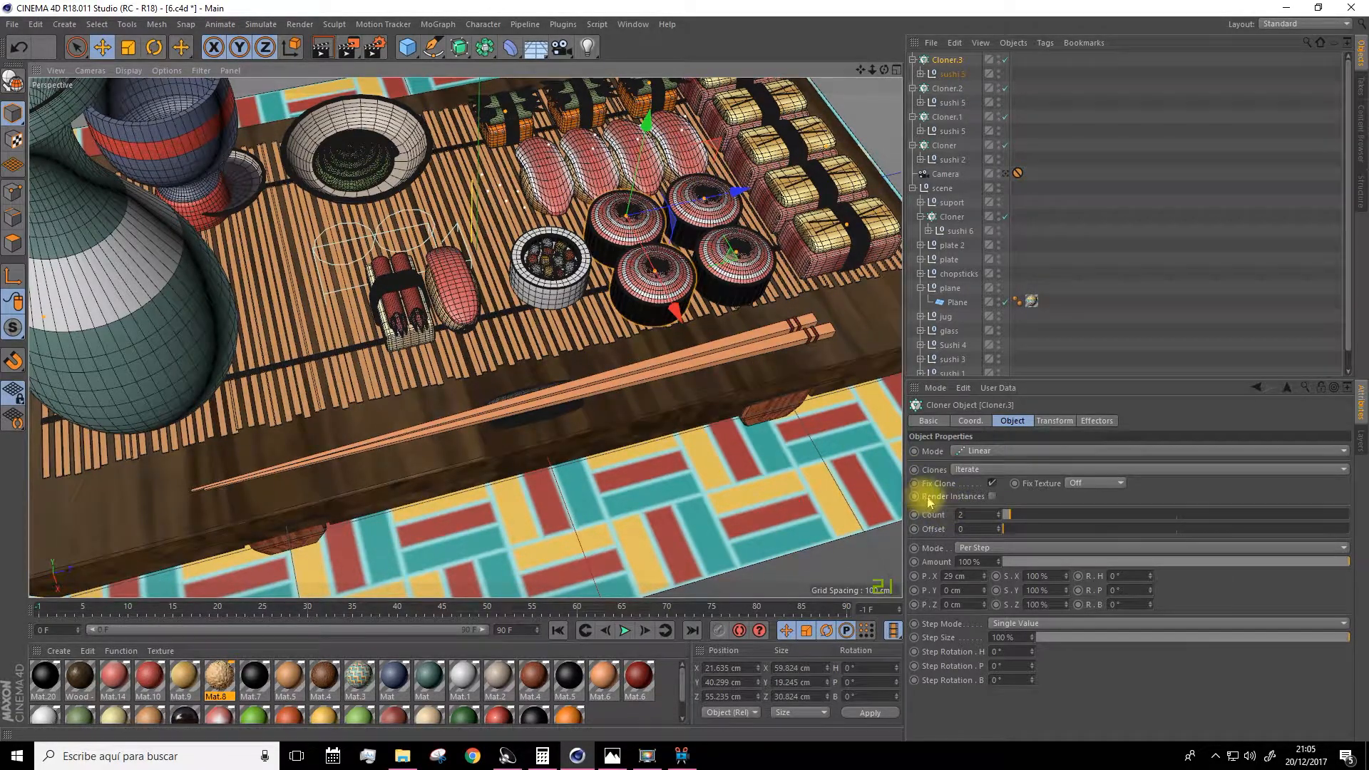
pyautogui.click(992, 496)
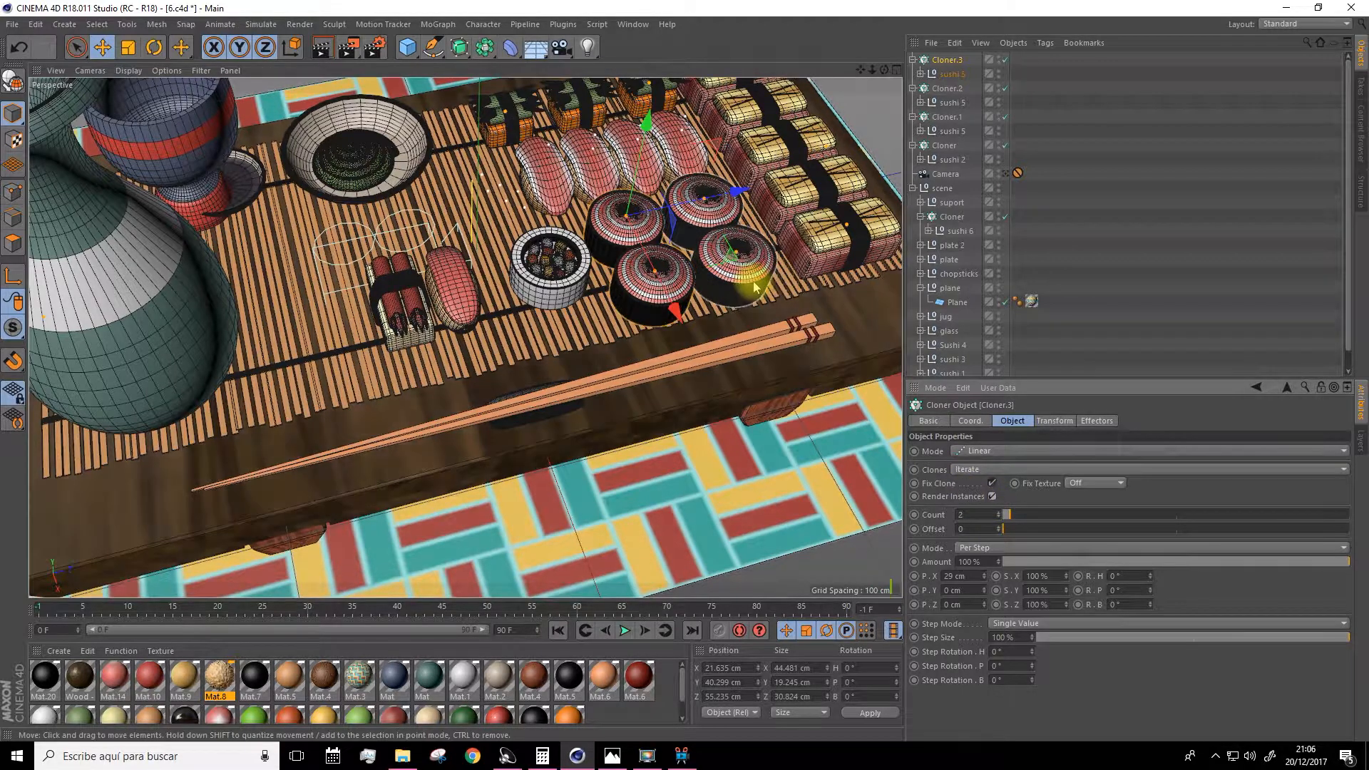
pyautogui.click(945, 89)
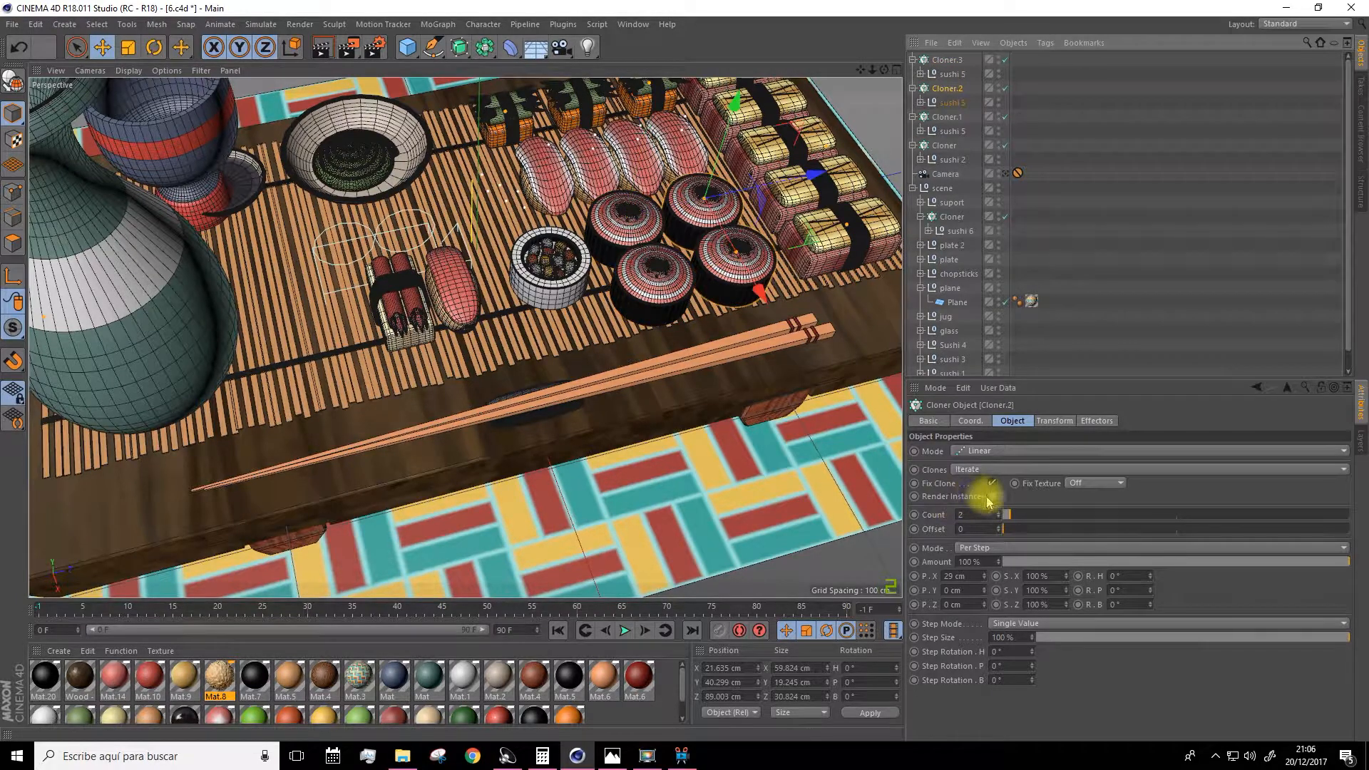
pyautogui.click(991, 496)
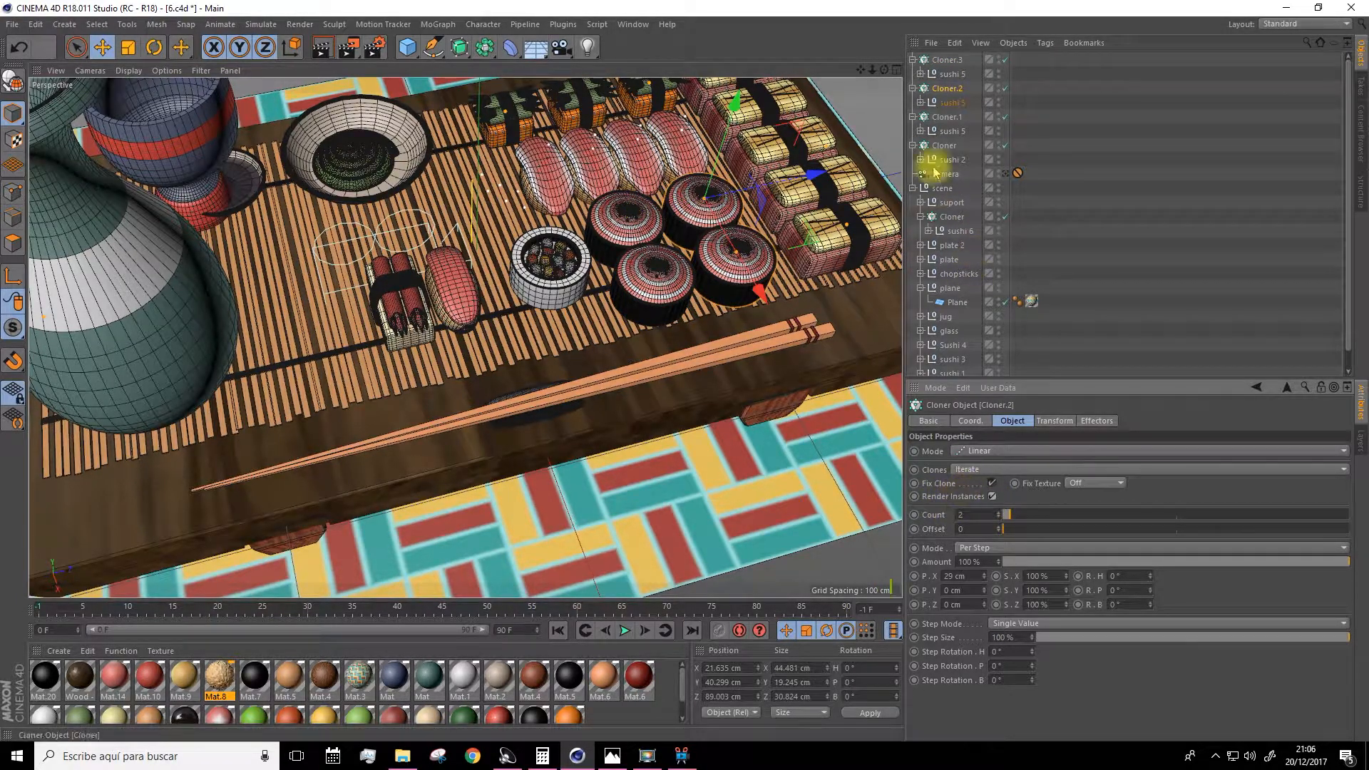
# Enable Render Instances on Cloner.1 and the sushi 2 Cloner, and collapse the scene group.
pyautogui.click(939, 119)
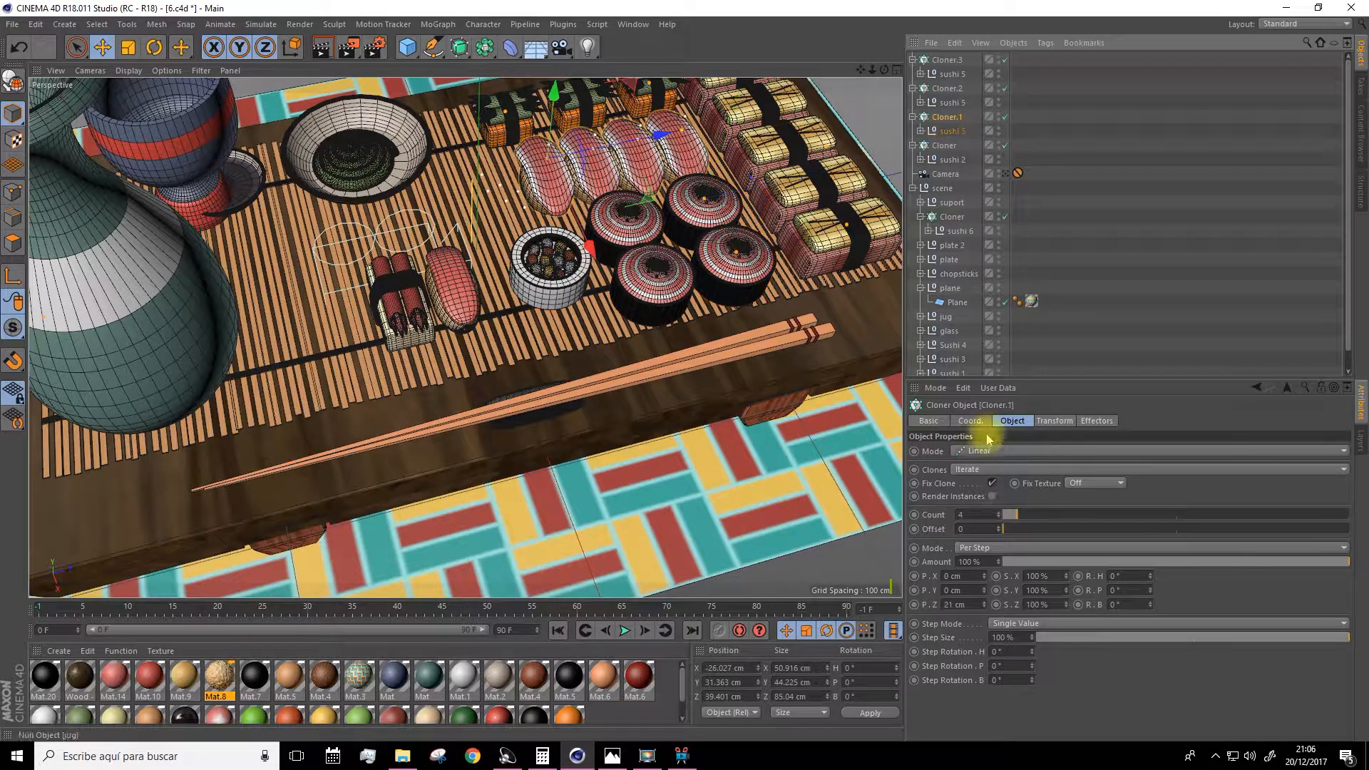
pyautogui.click(992, 496)
pyautogui.click(944, 146)
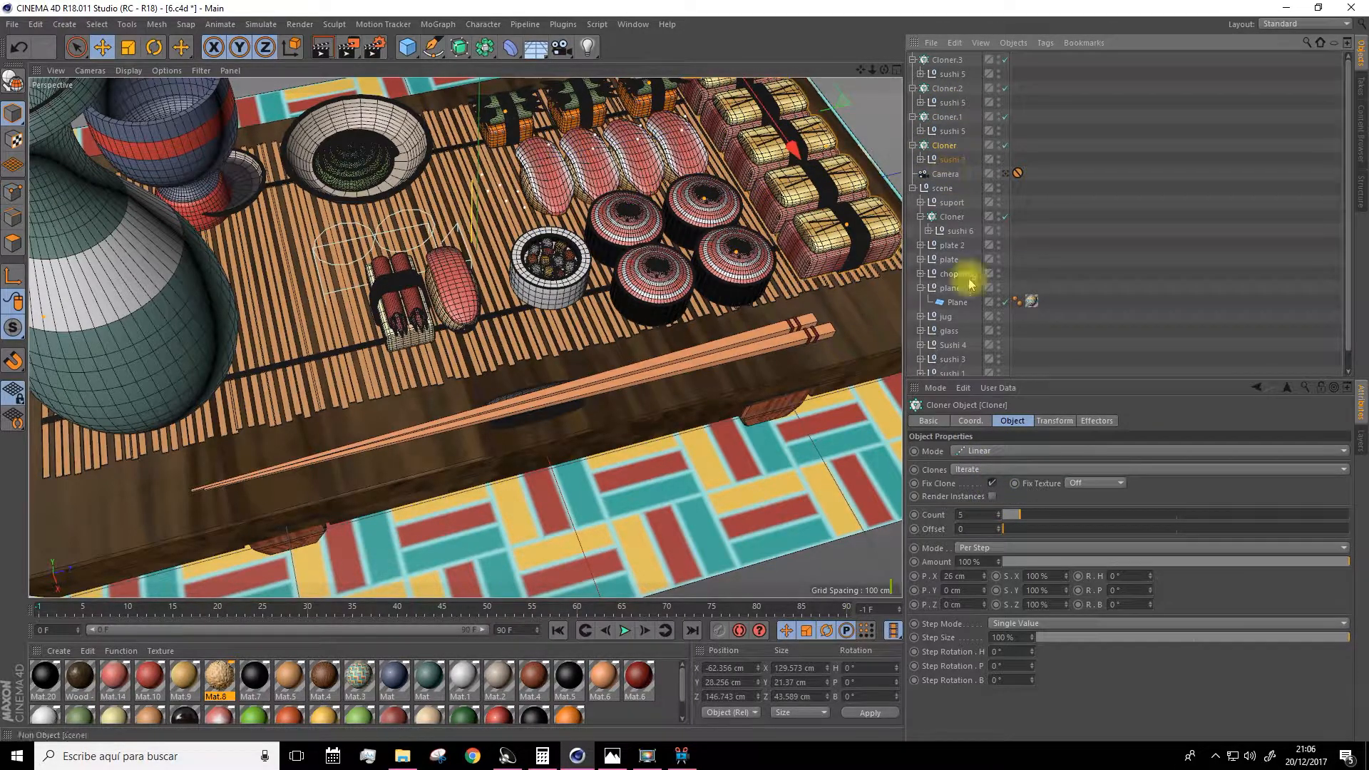
pyautogui.click(993, 497)
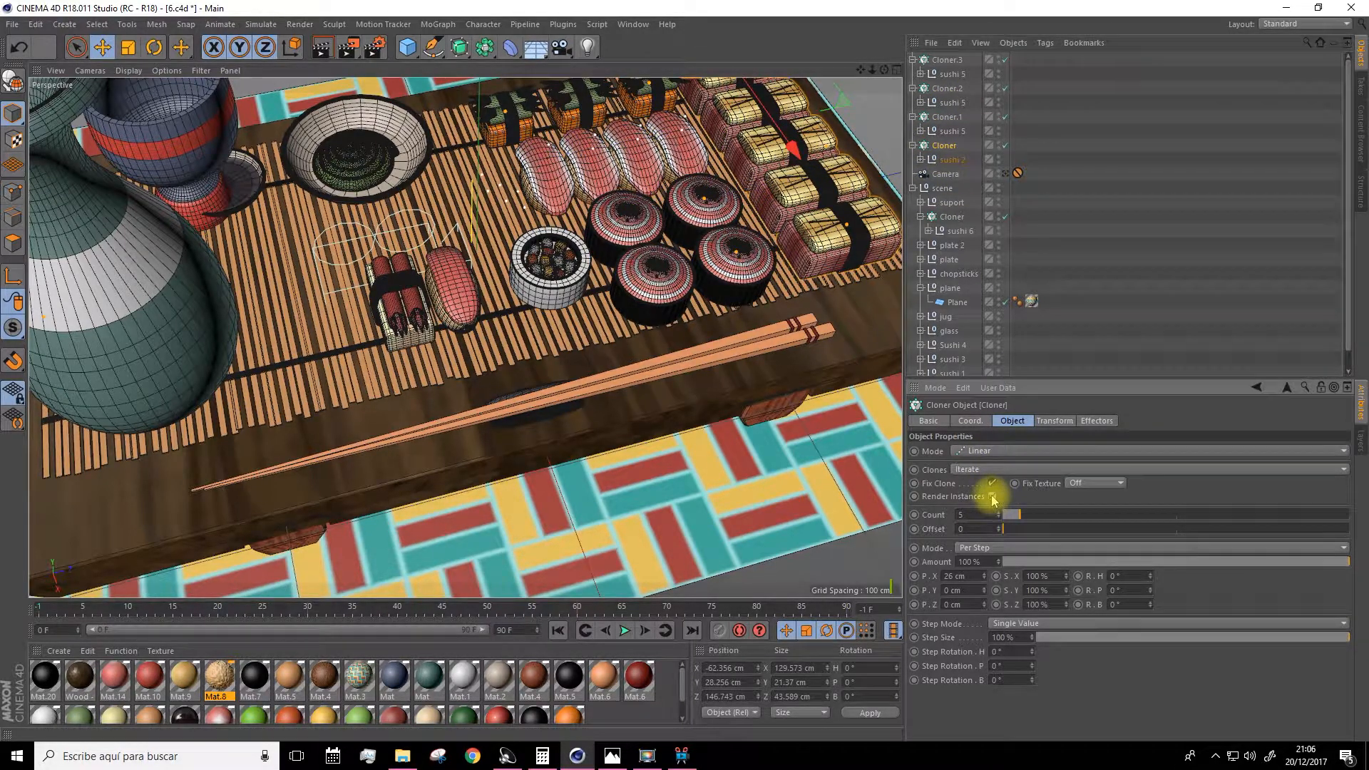
pyautogui.click(913, 189)
# Inspect the cloned sushi rows on the table from several angles.
pyautogui.scroll(-5, 663, 249)
pyautogui.keyDown('alt'); pyautogui.moveTo(677, 265); pyautogui.dragTo(581, 243); pyautogui.keyUp('alt')
pyautogui.scroll(5, 677, 220)
pyautogui.keyDown('alt'); pyautogui.moveTo(672, 236); pyautogui.dragTo(763, 75); pyautogui.keyUp('alt')
pyautogui.moveTo(860, 70); pyautogui.dragTo(843, 76)
pyautogui.scroll(6, 666, 281)
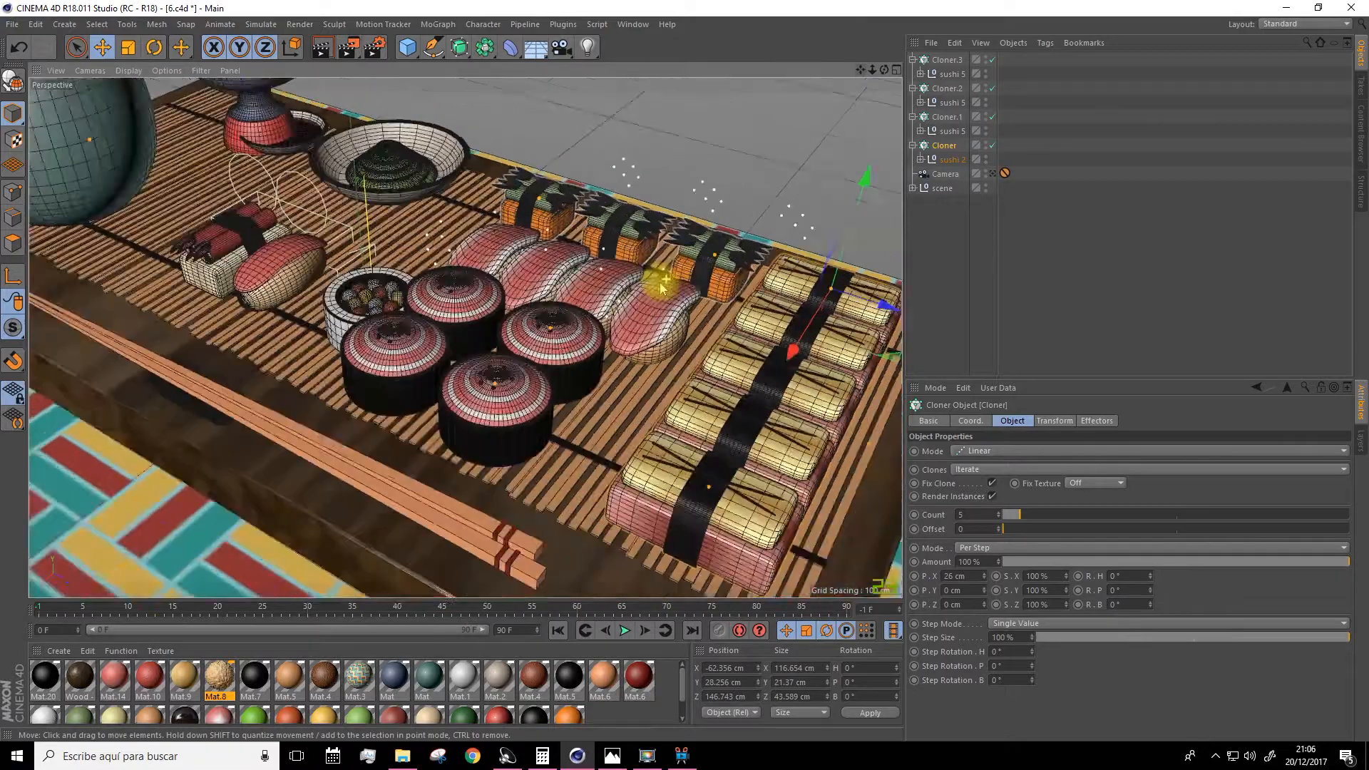
pyautogui.scroll(-5, 559, 293)
pyautogui.keyDown('alt'); pyautogui.moveTo(471, 313); pyautogui.dragTo(847, 118); pyautogui.keyUp('alt')
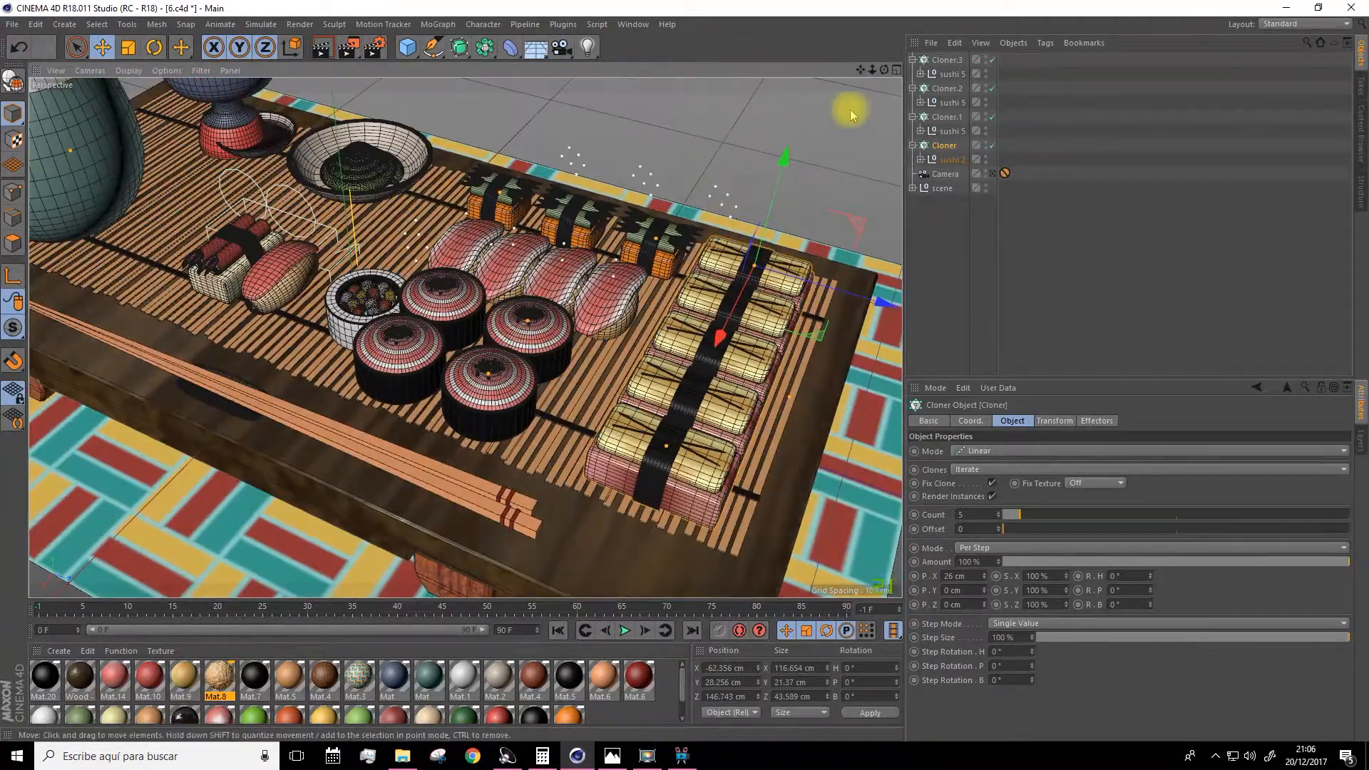
pyautogui.moveTo(860, 69); pyautogui.dragTo(905, 106)
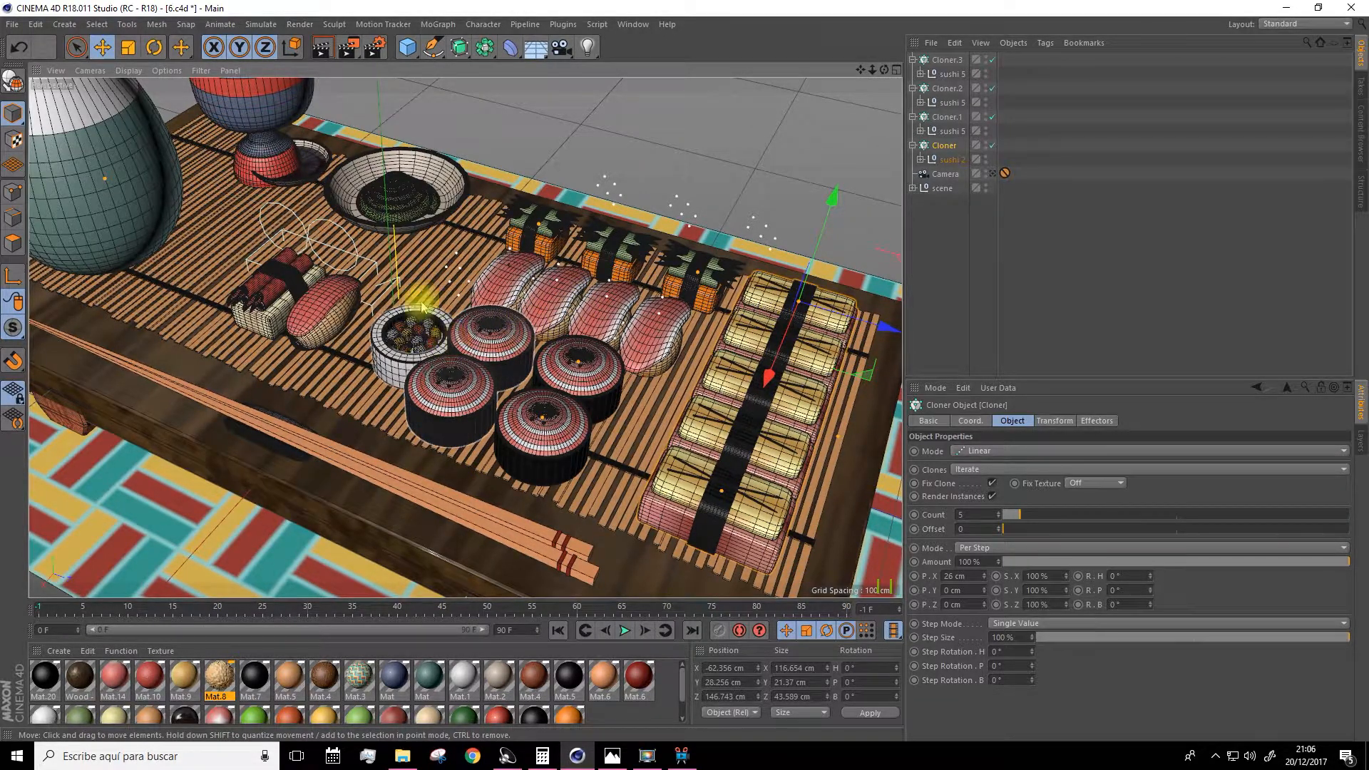
# Enable Render Instances on the new Cloner.4.
pyautogui.moveTo(861, 70); pyautogui.dragTo(837, 52)
pyautogui.scroll(-3, 627, 275)
pyautogui.scroll(2, 584, 357)
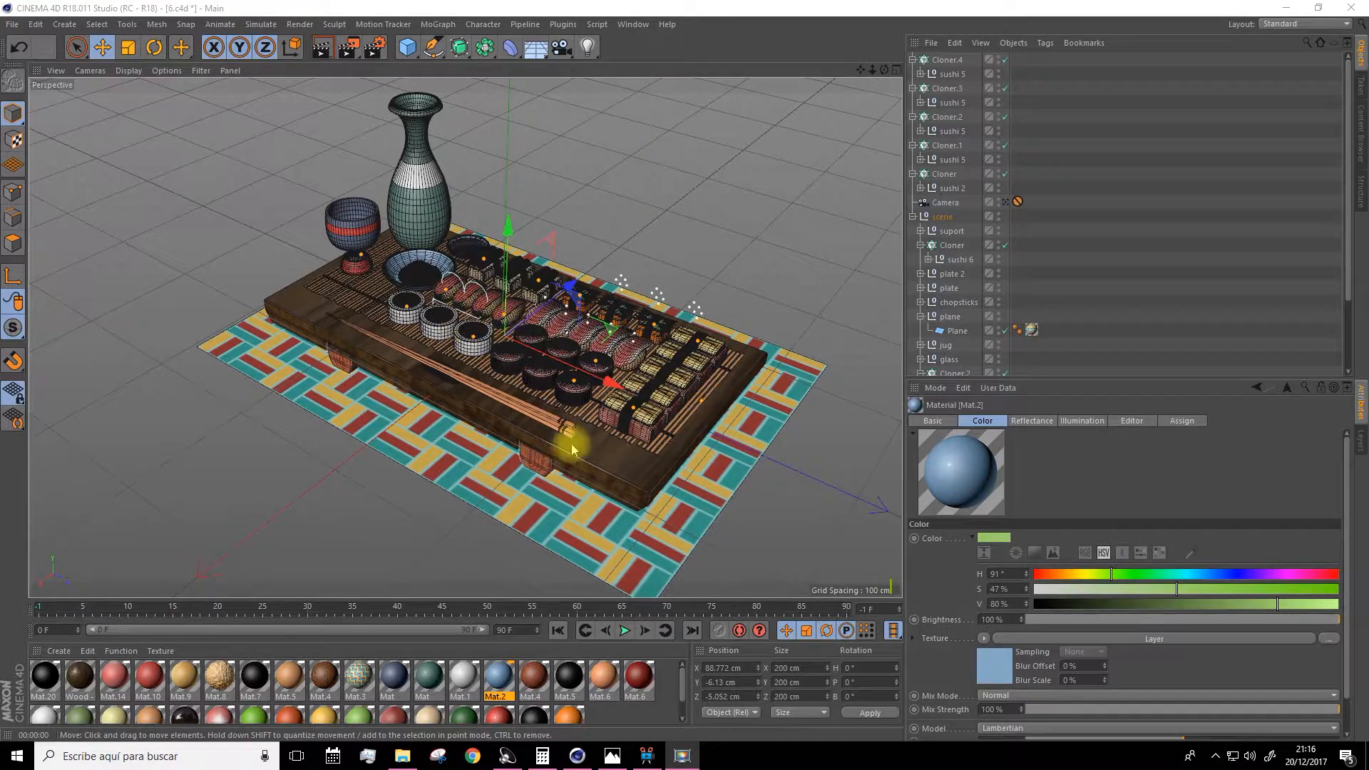
pyautogui.scroll(2, 627, 396)
pyautogui.keyDown('alt'); pyautogui.moveTo(417, 343); pyautogui.dragTo(492, 303); pyautogui.keyUp('alt')
pyautogui.keyDown('alt'); pyautogui.moveTo(568, 361); pyautogui.dragTo(525, 367); pyautogui.keyUp('alt')
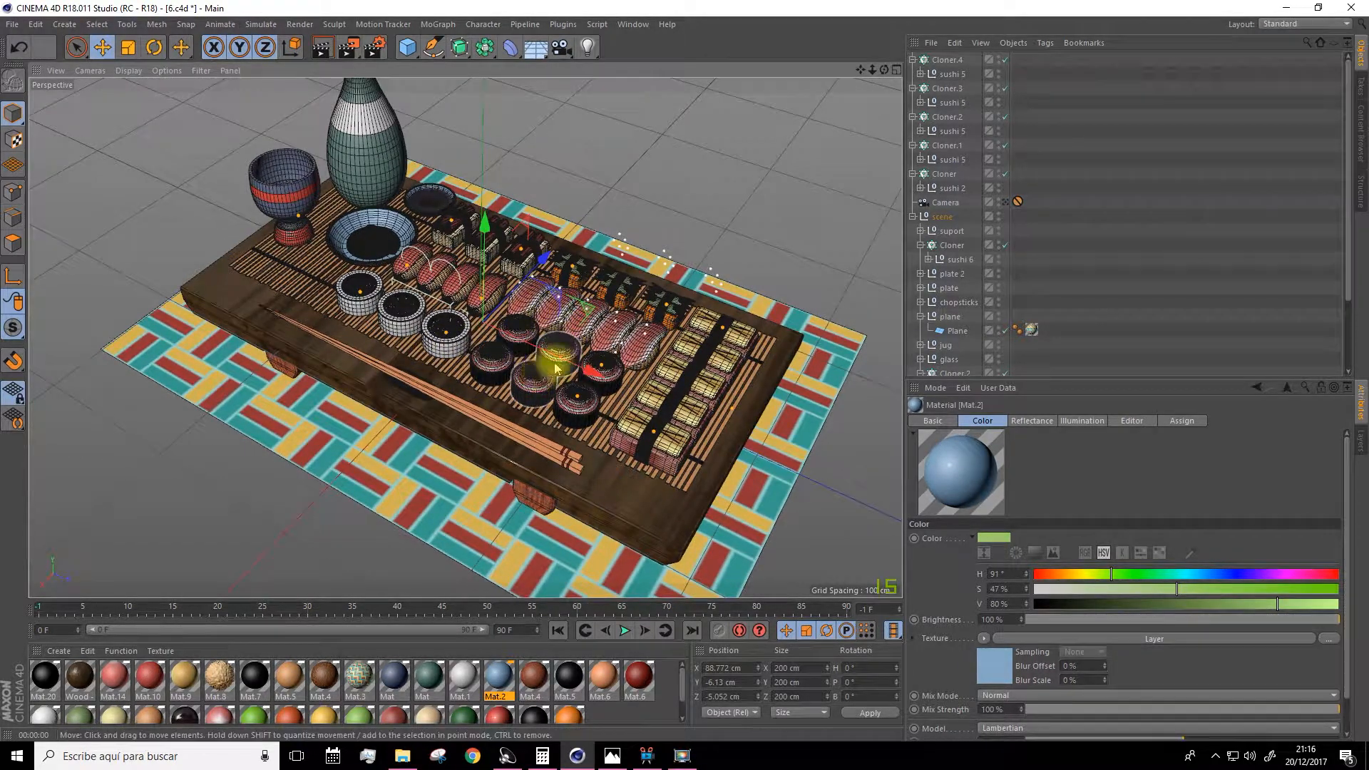
pyautogui.click(948, 60)
pyautogui.click(992, 496)
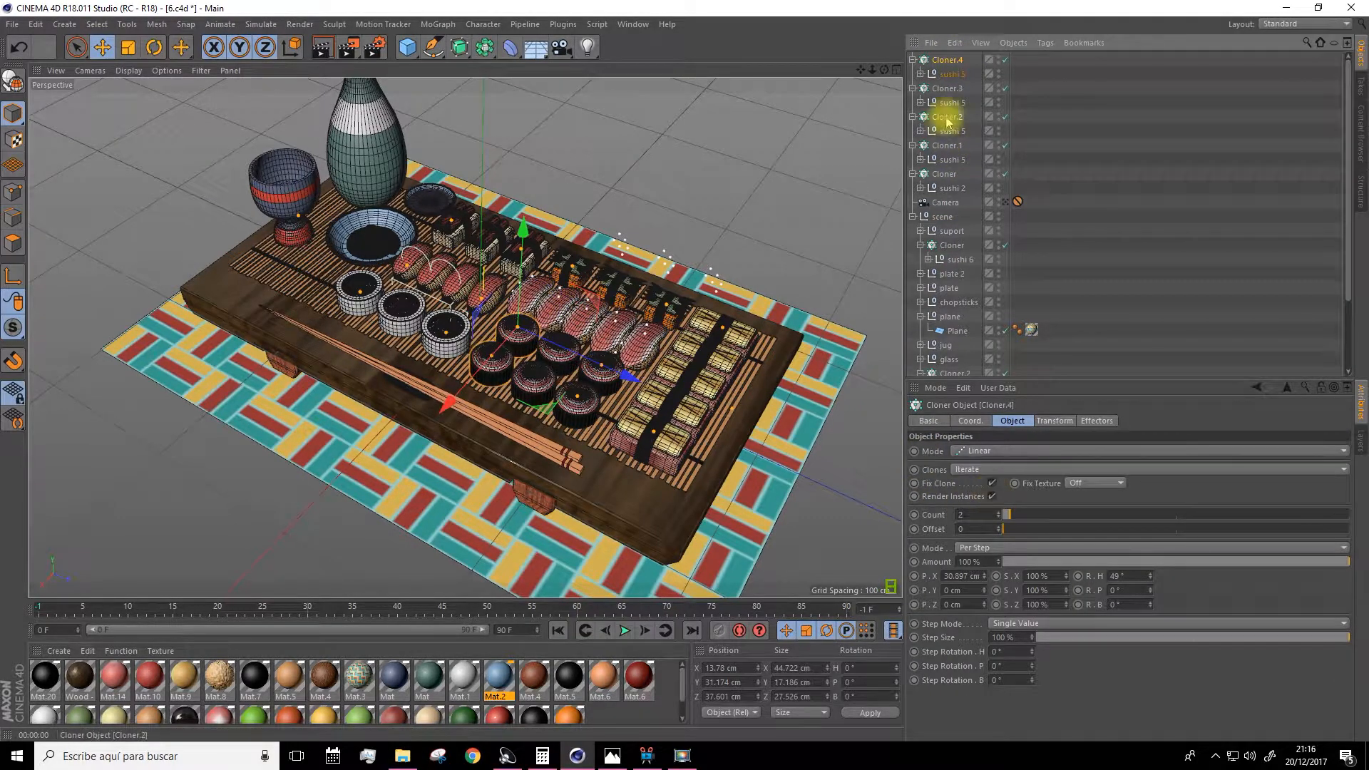
pyautogui.click(948, 88)
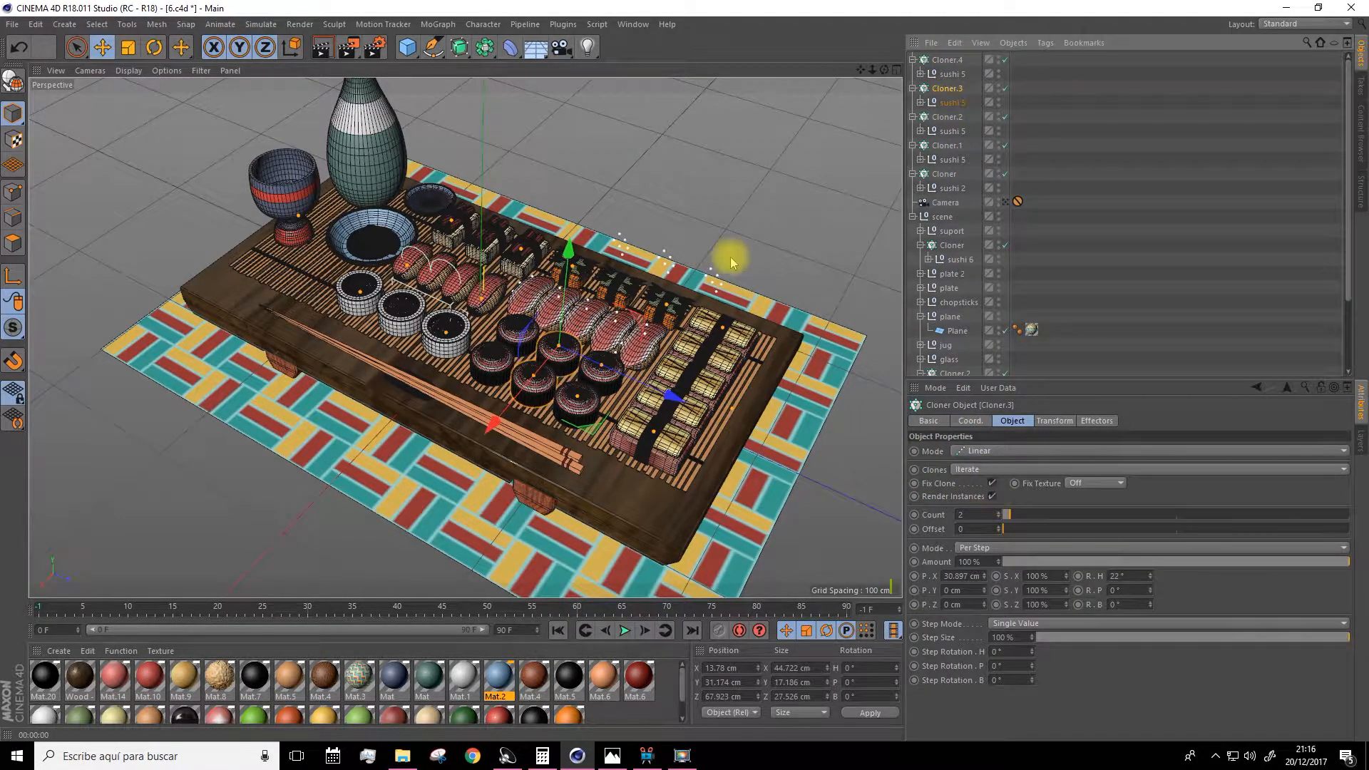
# Move all the Cloners and their sushi objects into the scene group and collapse it.
pyautogui.scroll(-2, 731, 244)
pyautogui.moveTo(861, 69); pyautogui.dragTo(820, 110)
pyautogui.keyDown('alt'); pyautogui.moveTo(638, 213); pyautogui.dragTo(641, 197); pyautogui.keyUp('alt')
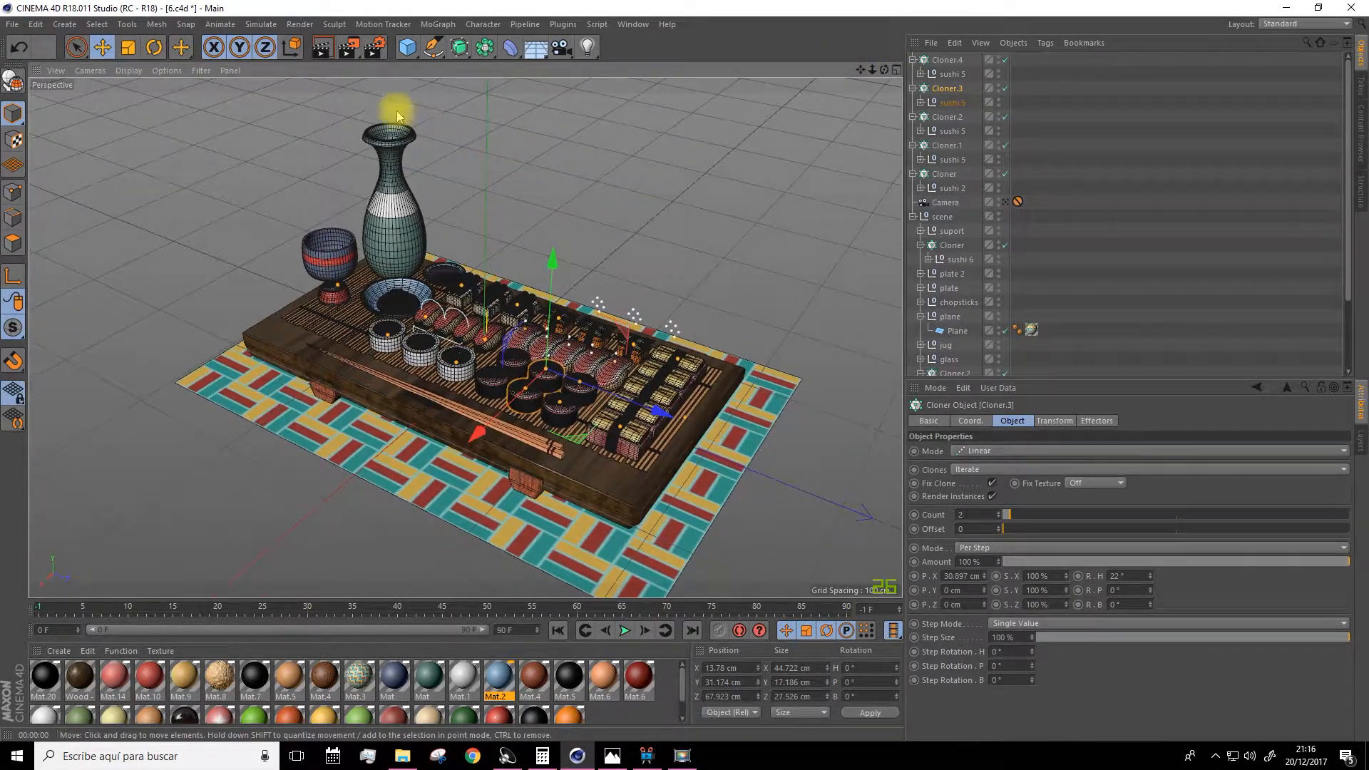
pyautogui.click(1006, 201)
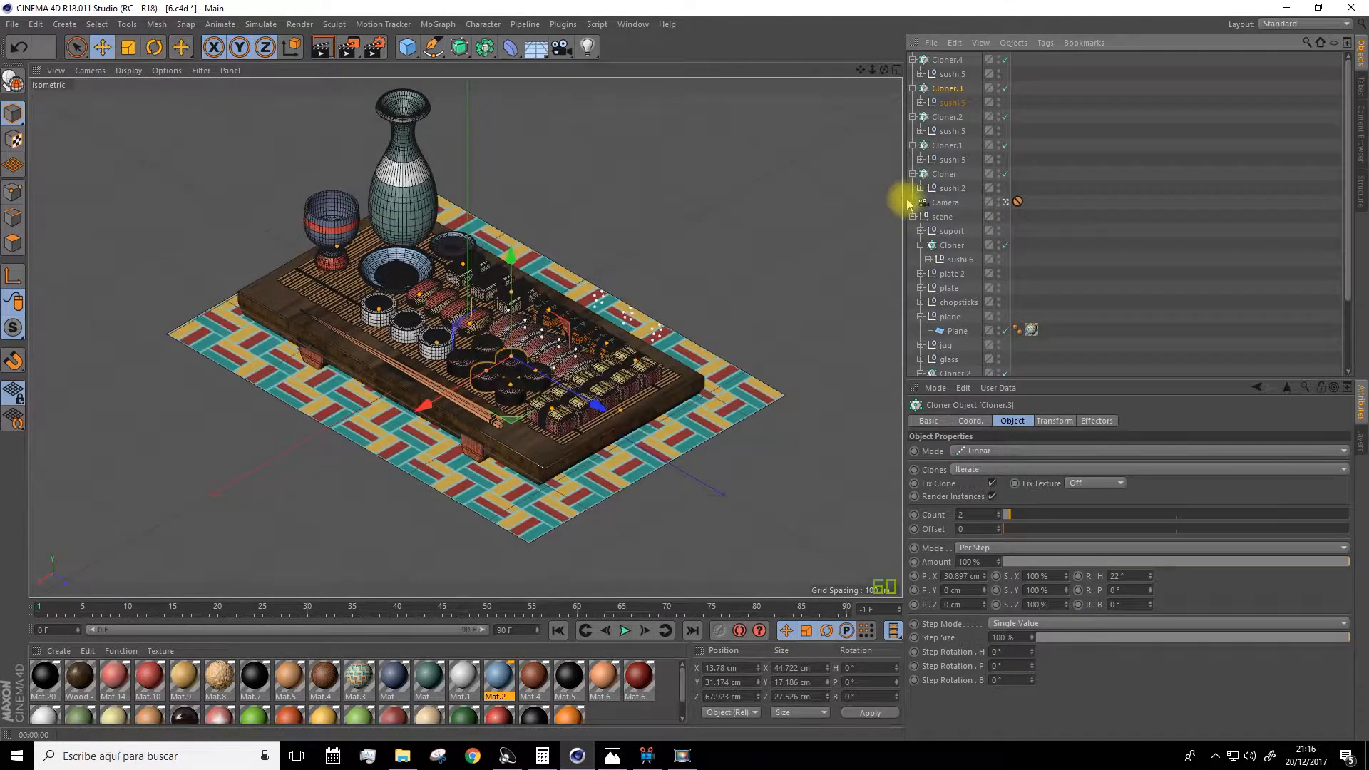
pyautogui.click(913, 216)
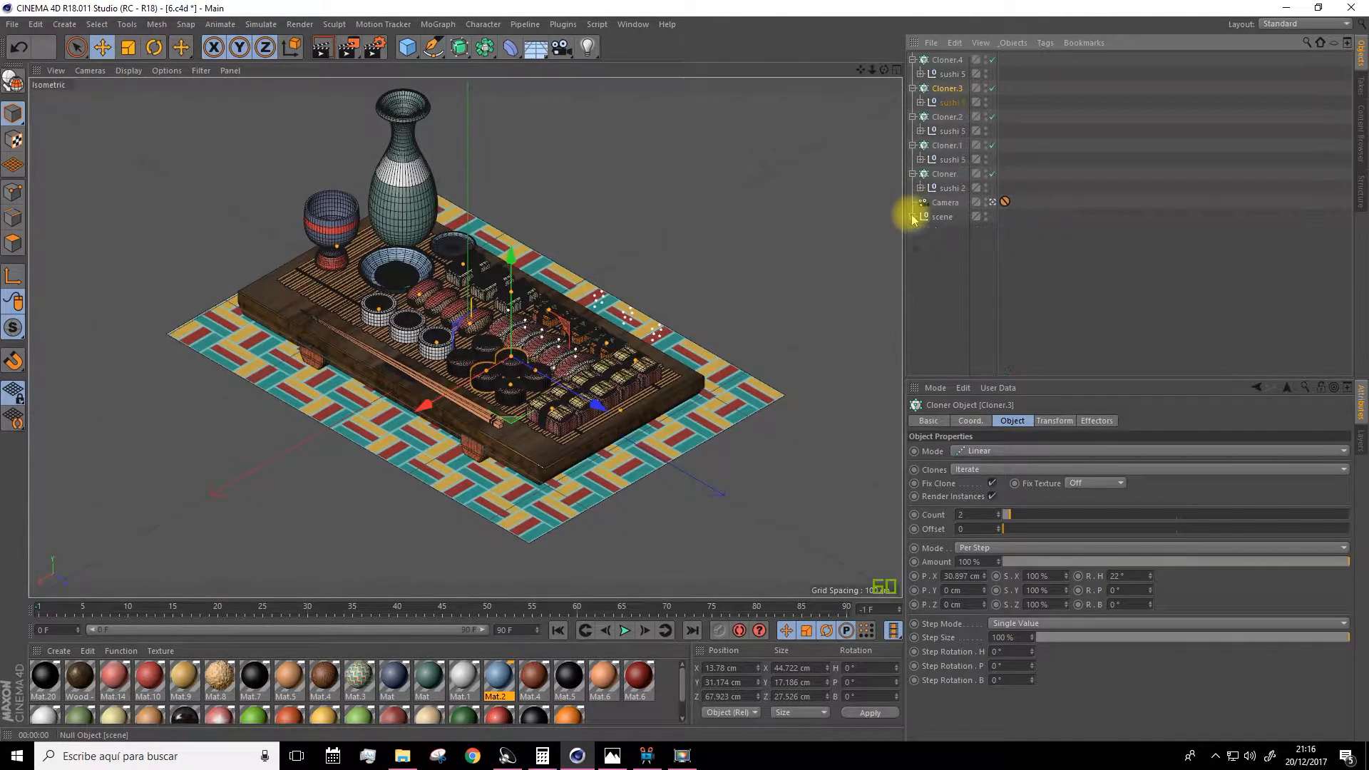
pyautogui.click(935, 177)
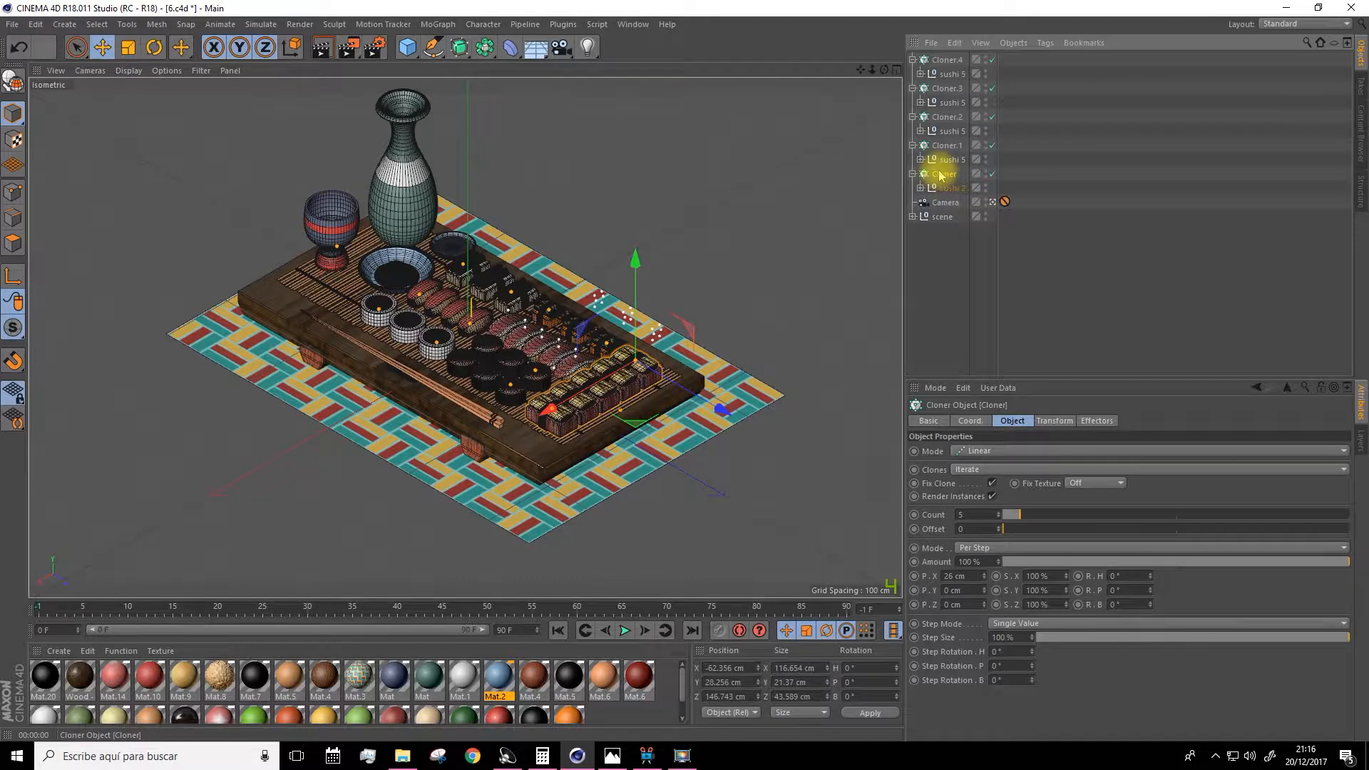
pyautogui.keyDown('shift'); pyautogui.click(946, 60); pyautogui.keyUp('shift')
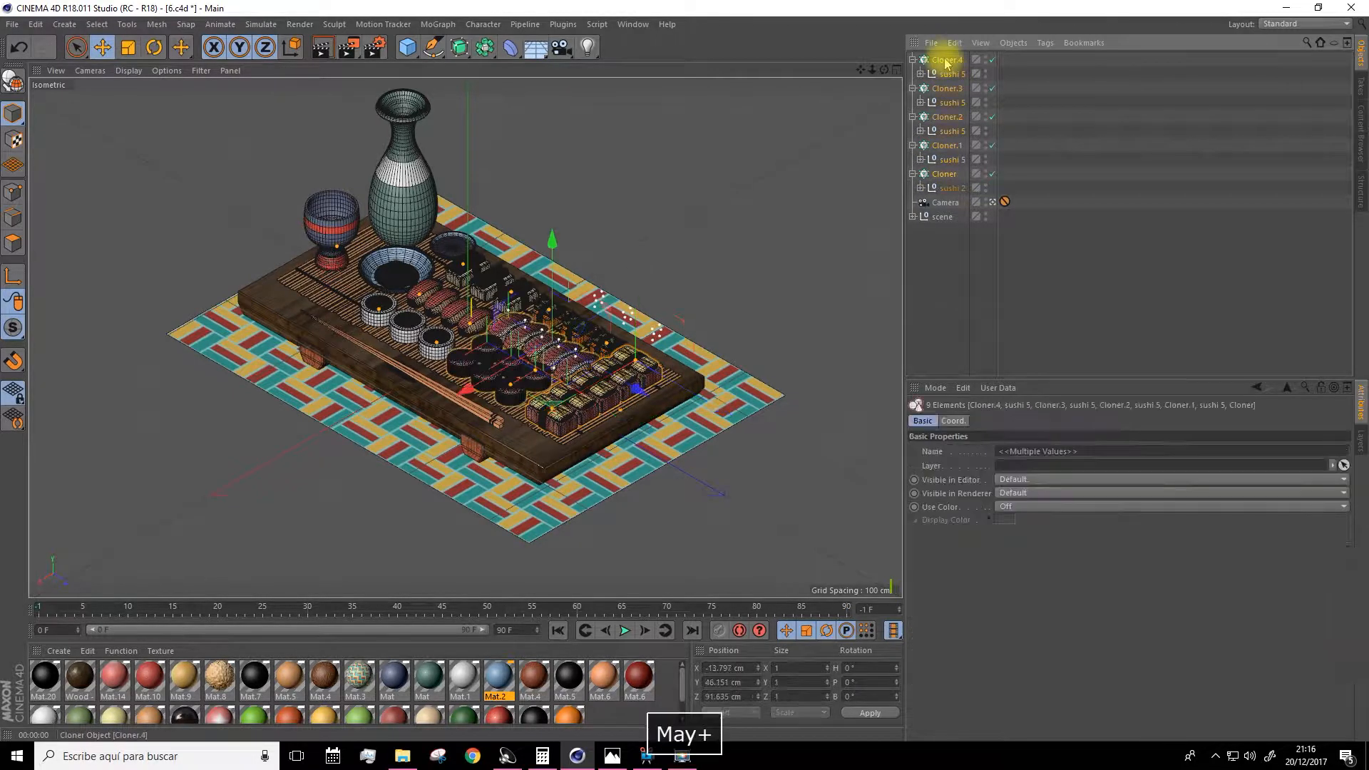
pyautogui.click(914, 176)
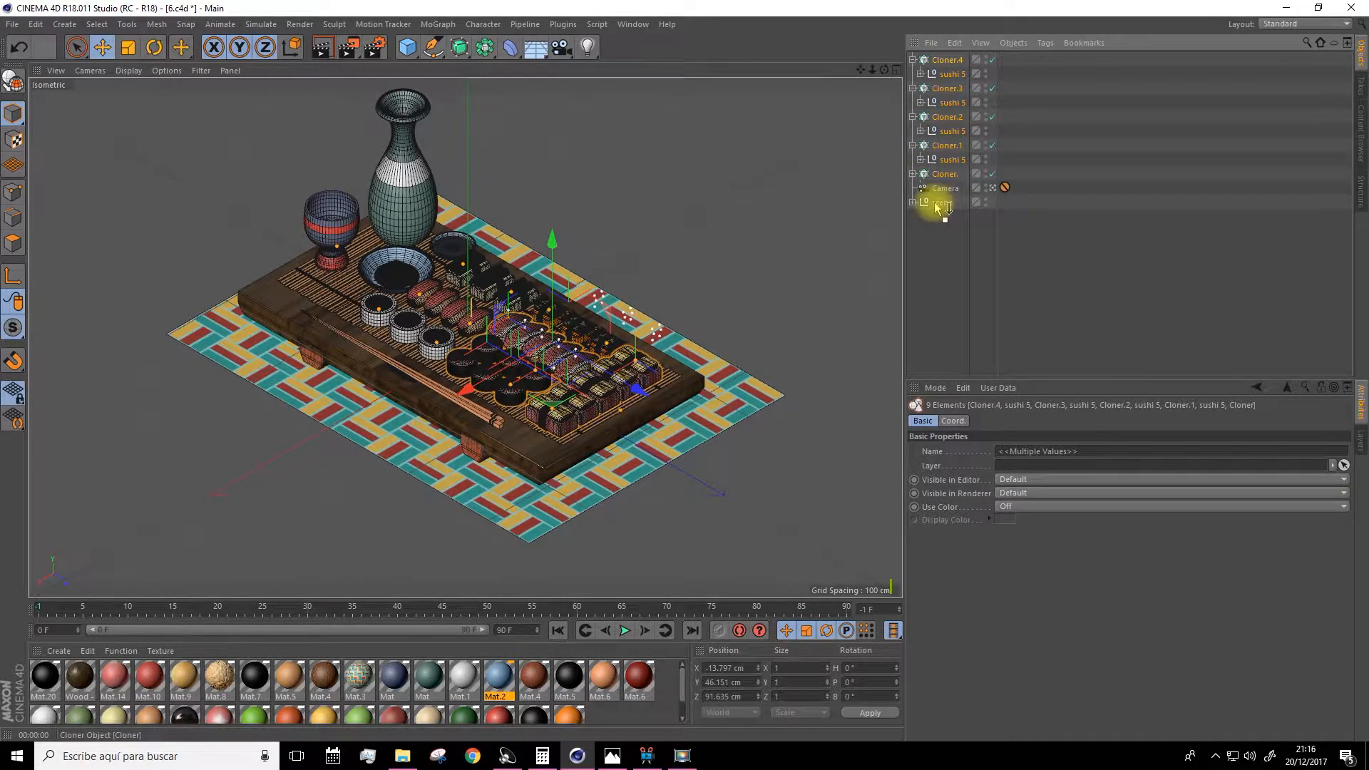
pyautogui.moveTo(936, 207); pyautogui.dragTo(934, 204)
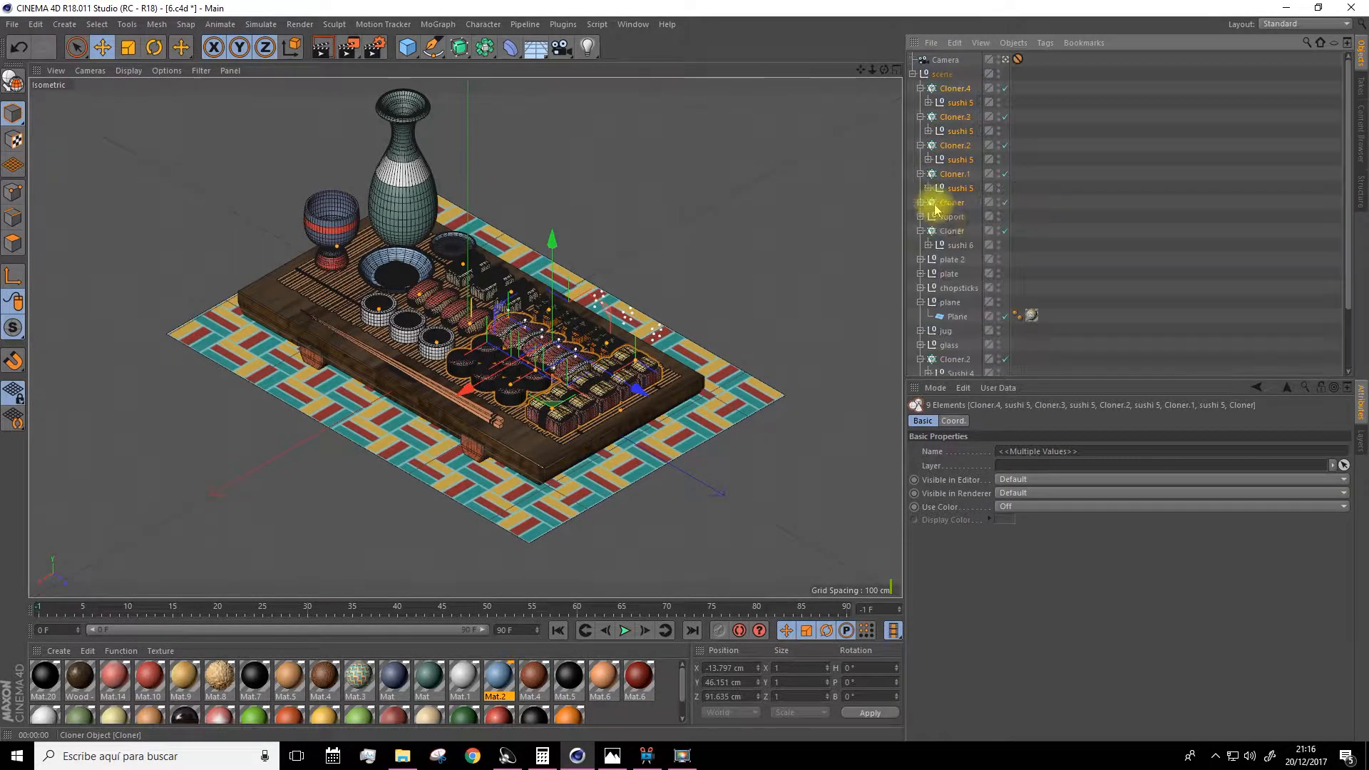
pyautogui.click(914, 73)
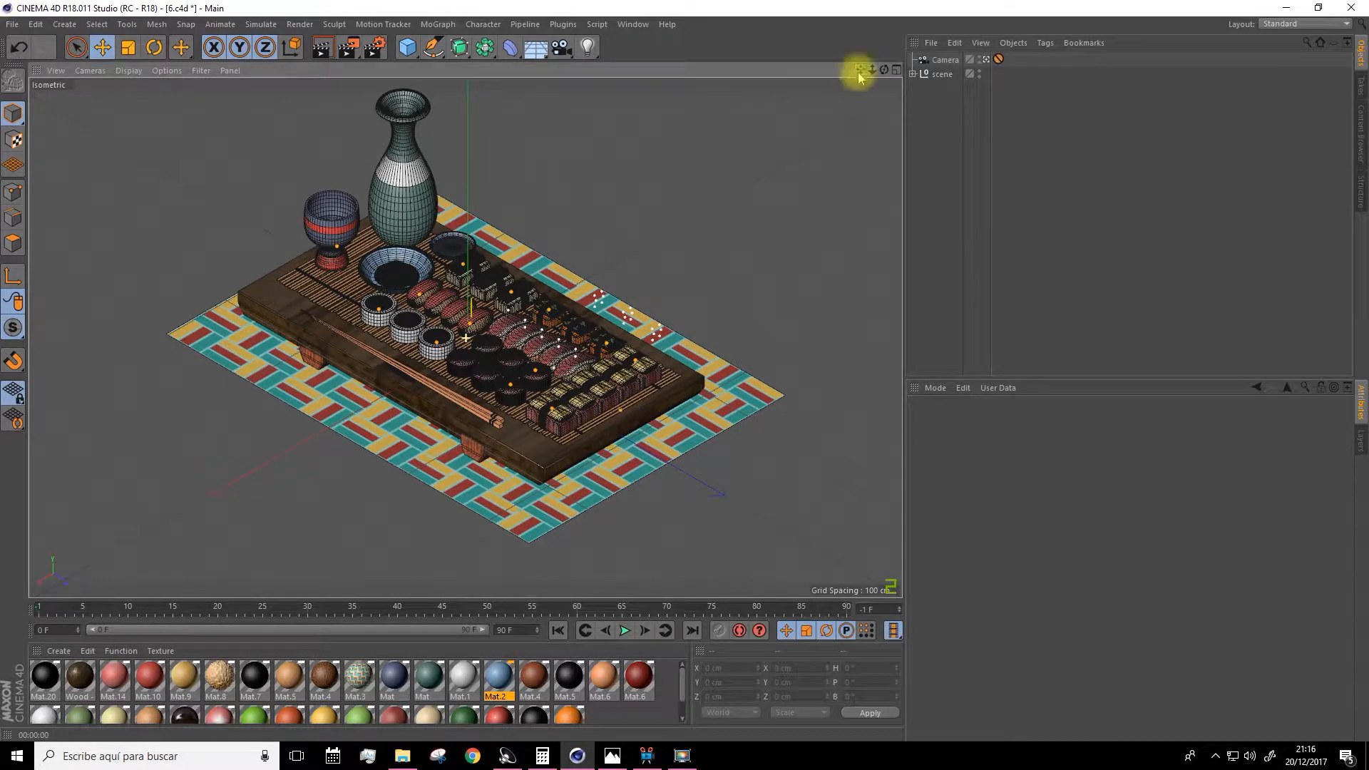
# Render the active view to preview the scene.
pyautogui.click(321, 47)
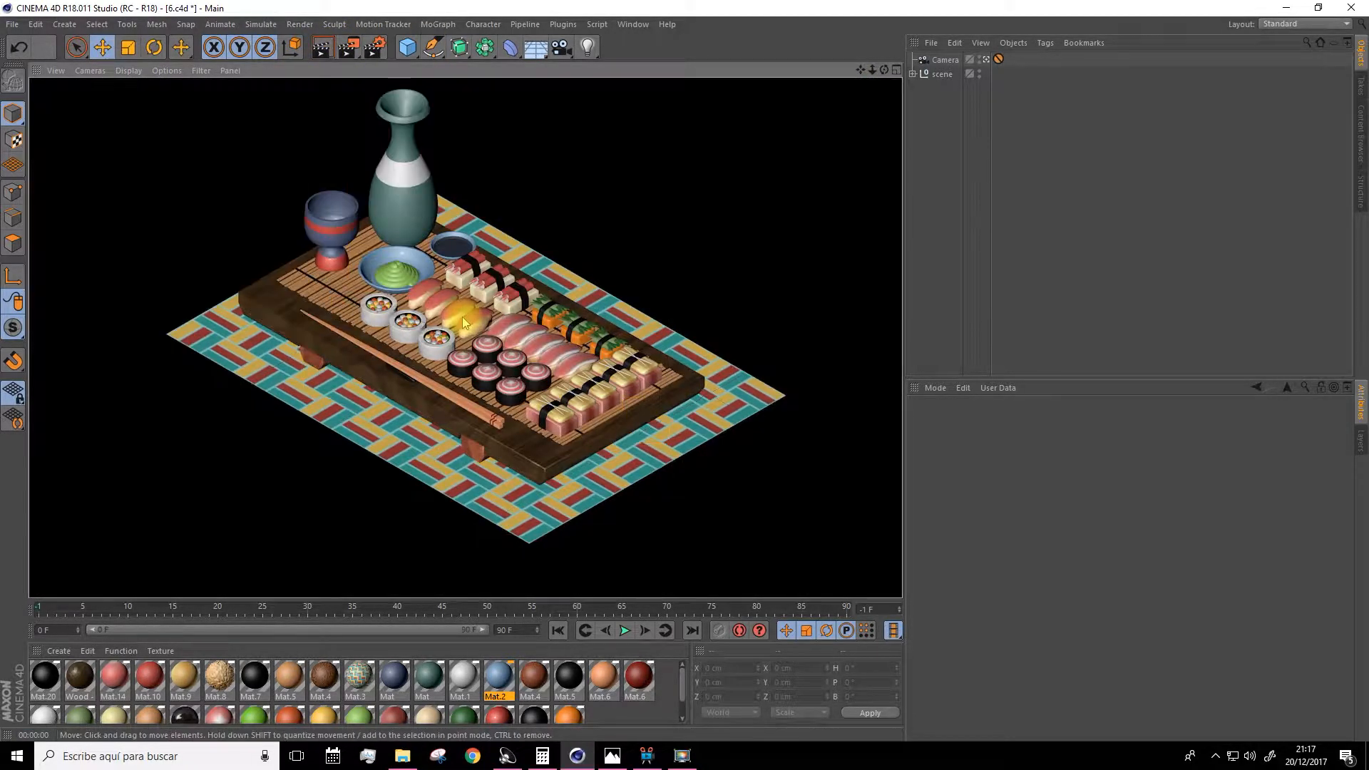
pyautogui.click(722, 200)
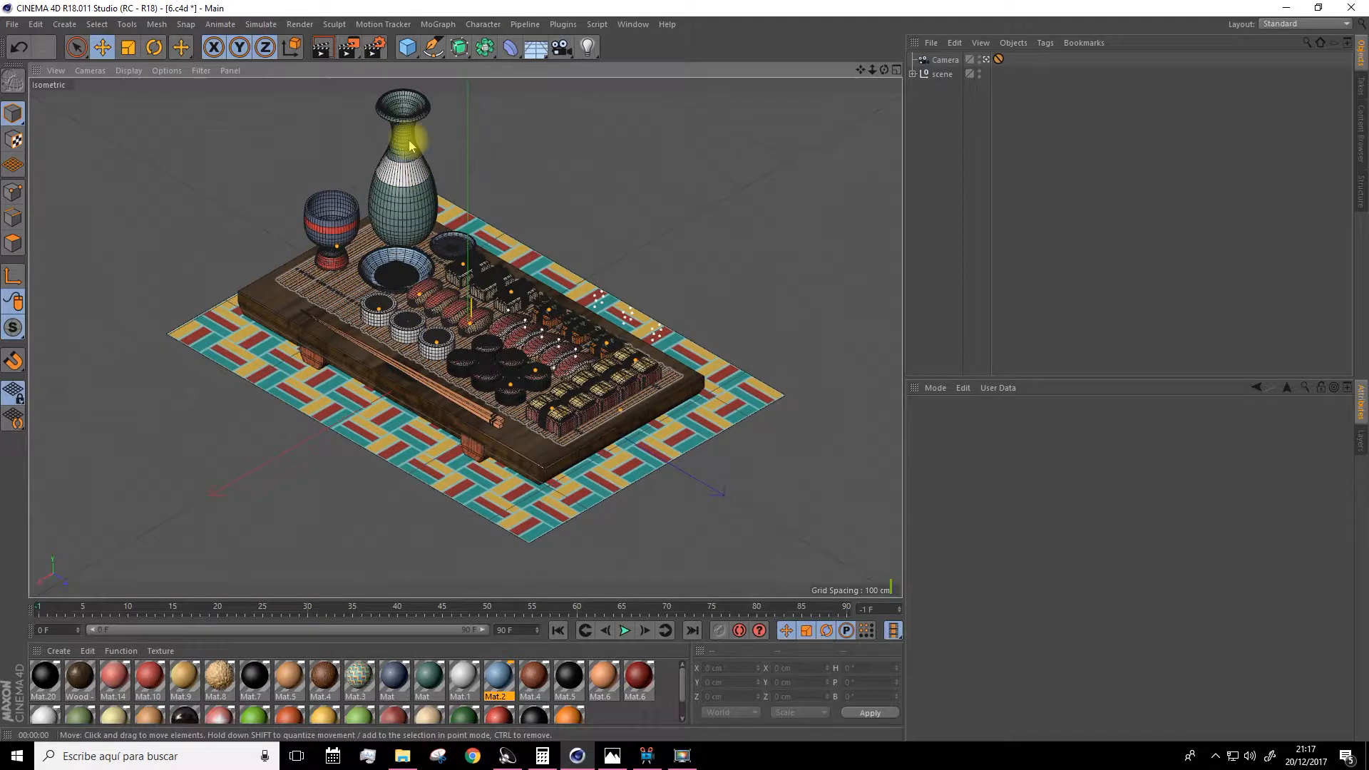
# Enable the Ambient Occlusion and Global Illumination effects in the render settings.
pyautogui.click(377, 49)
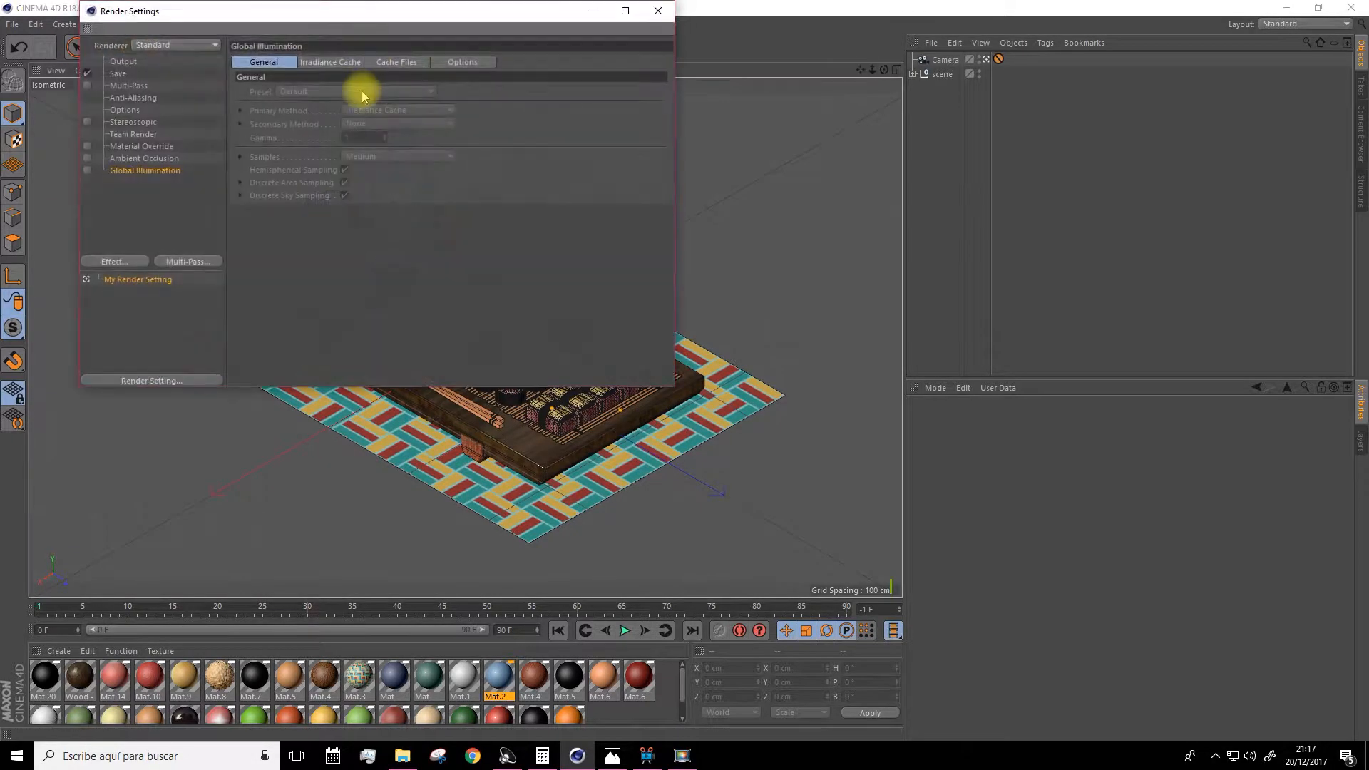
pyautogui.click(121, 263)
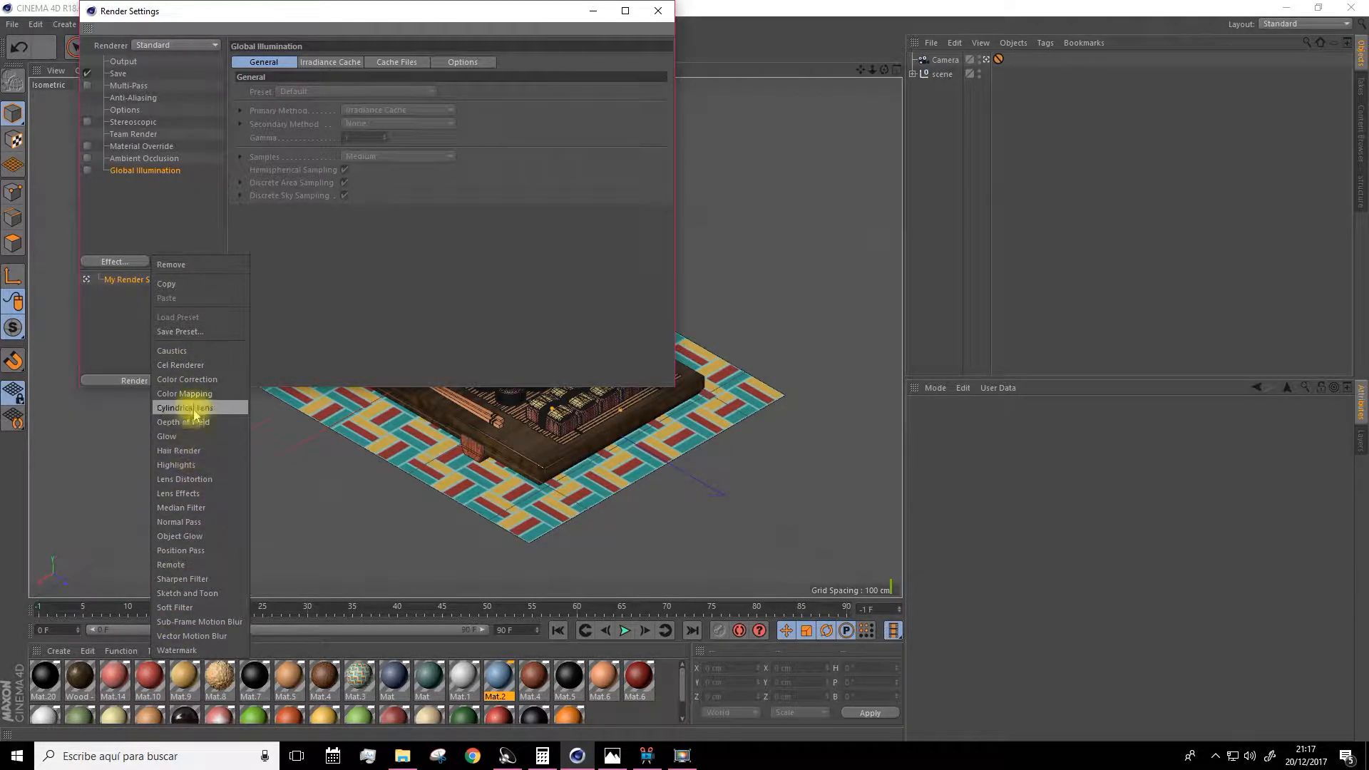
pyautogui.click(135, 189)
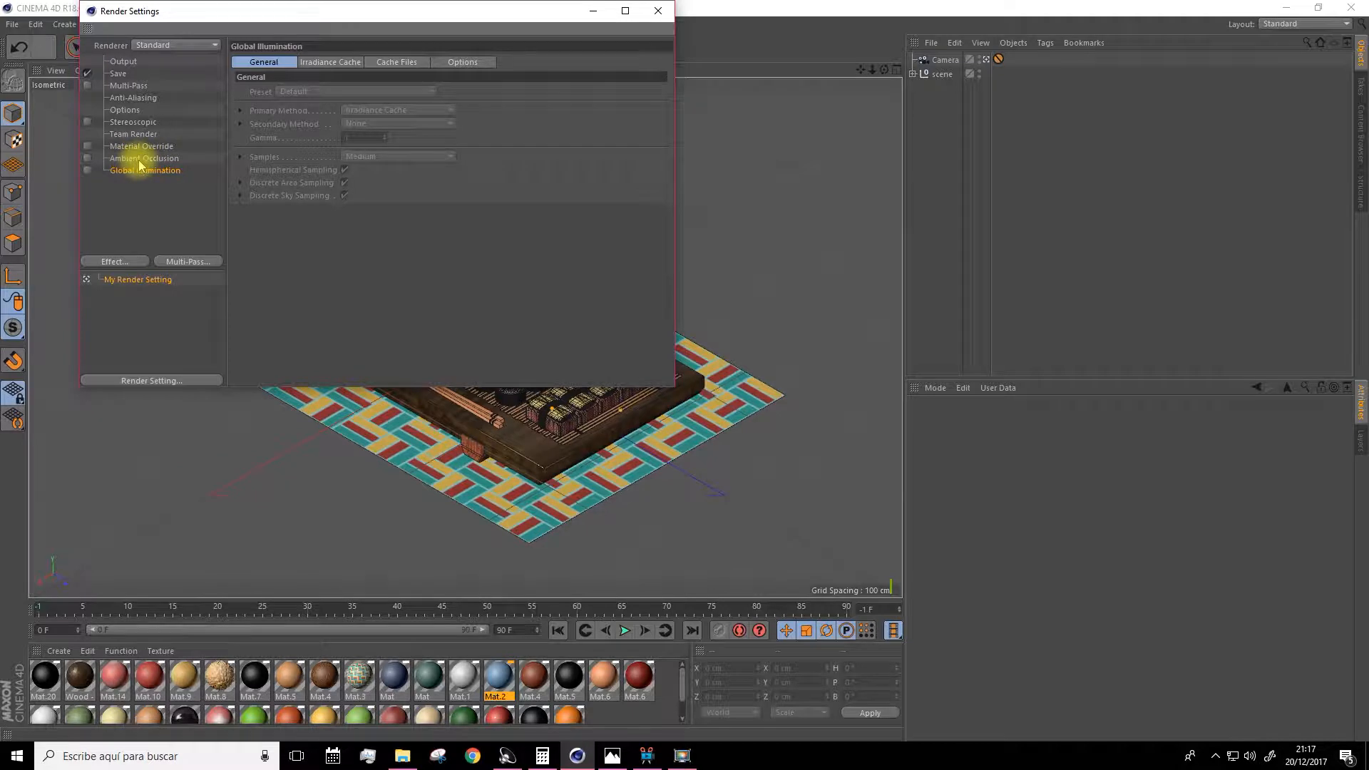
pyautogui.click(113, 262)
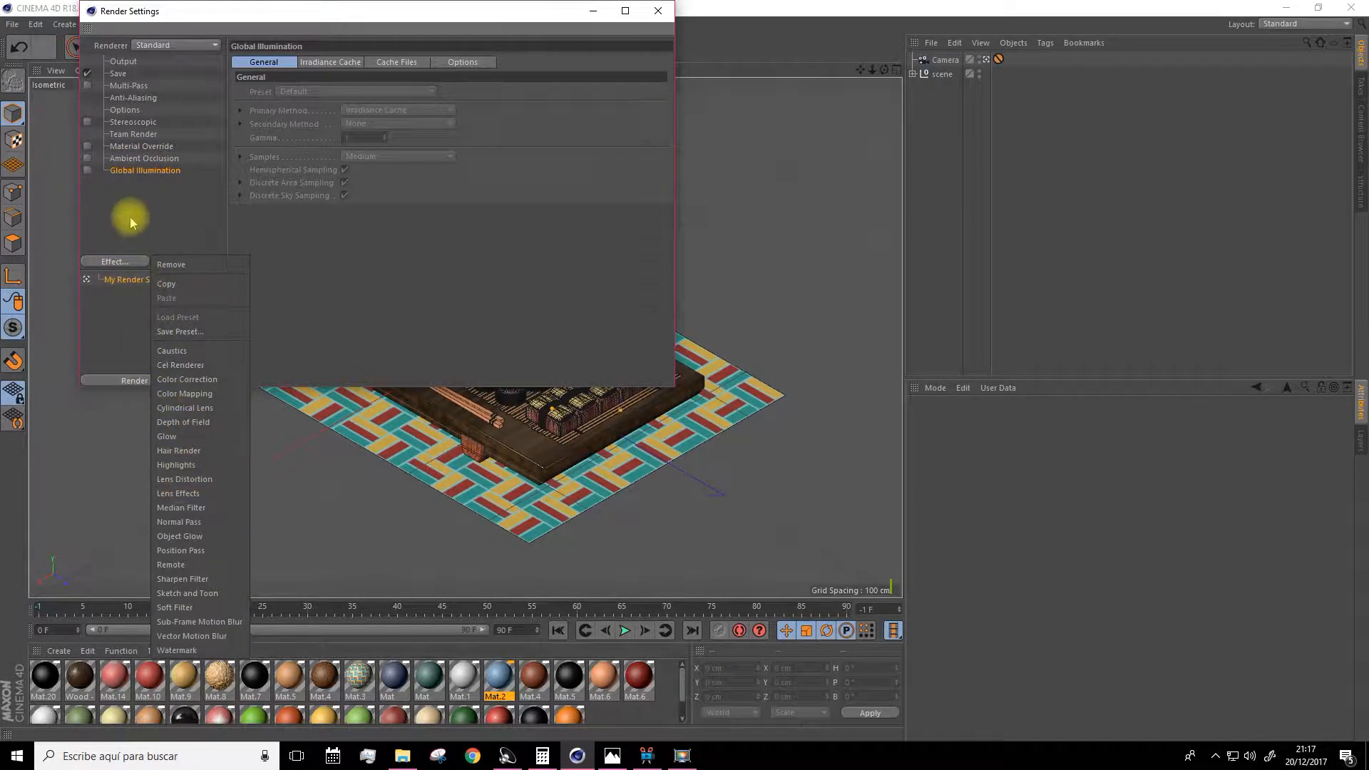
pyautogui.click(148, 196)
pyautogui.click(87, 168)
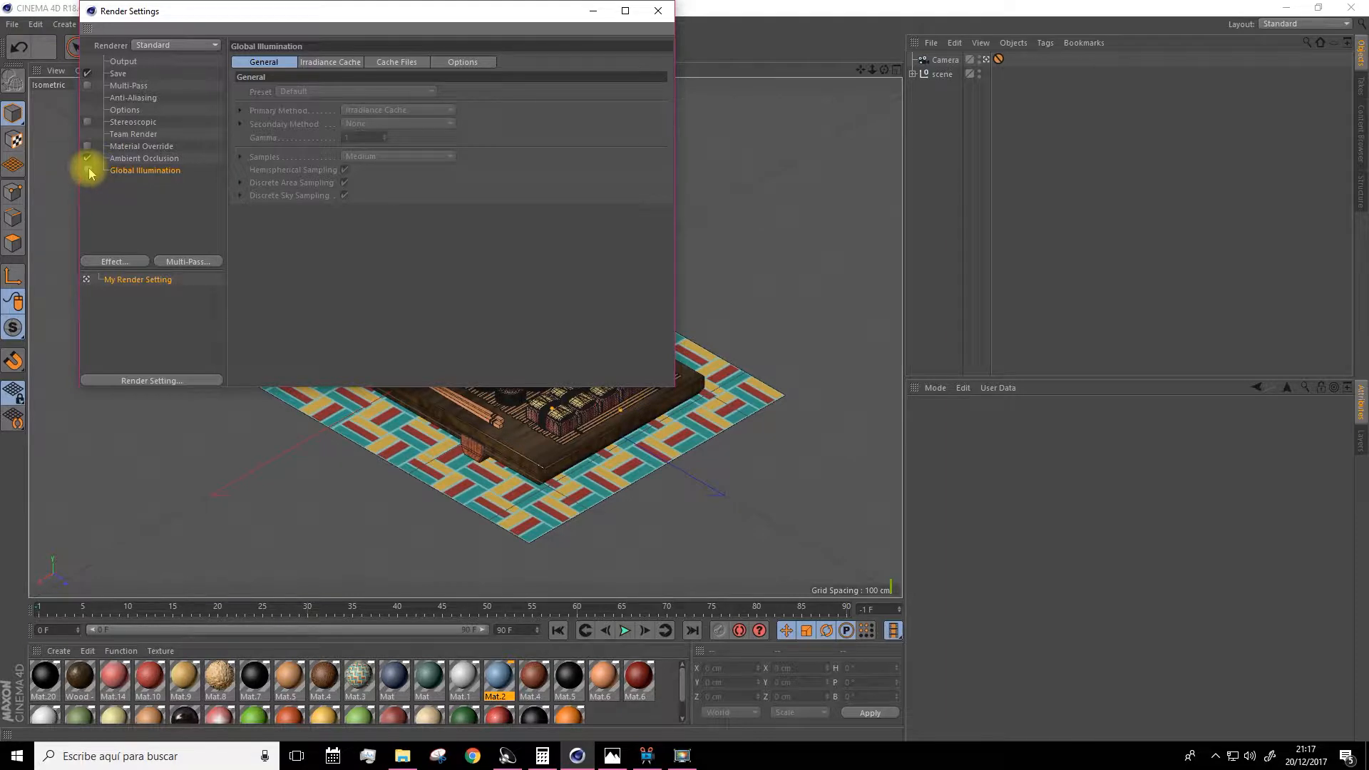
pyautogui.click(88, 171)
pyautogui.click(118, 212)
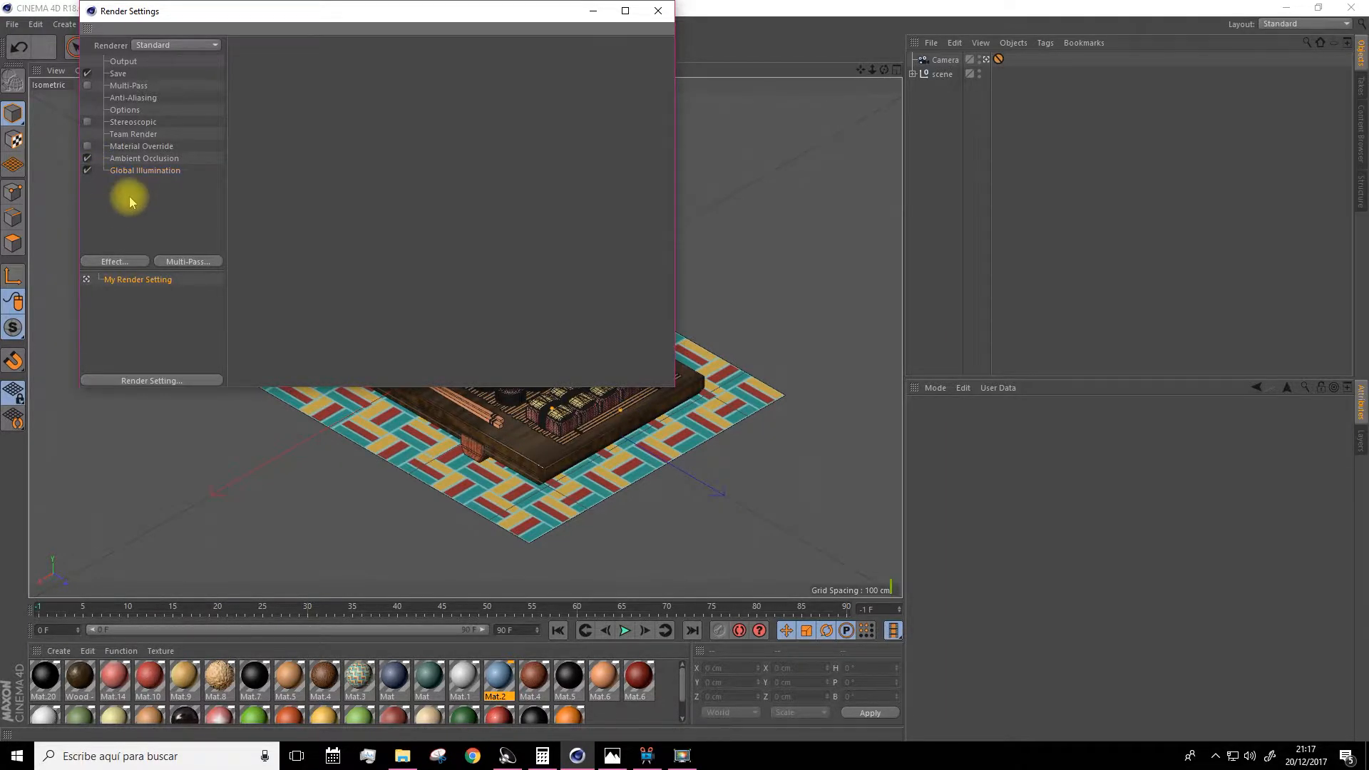
# Set the render save file to sushi on the Desktop.
pyautogui.click(117, 76)
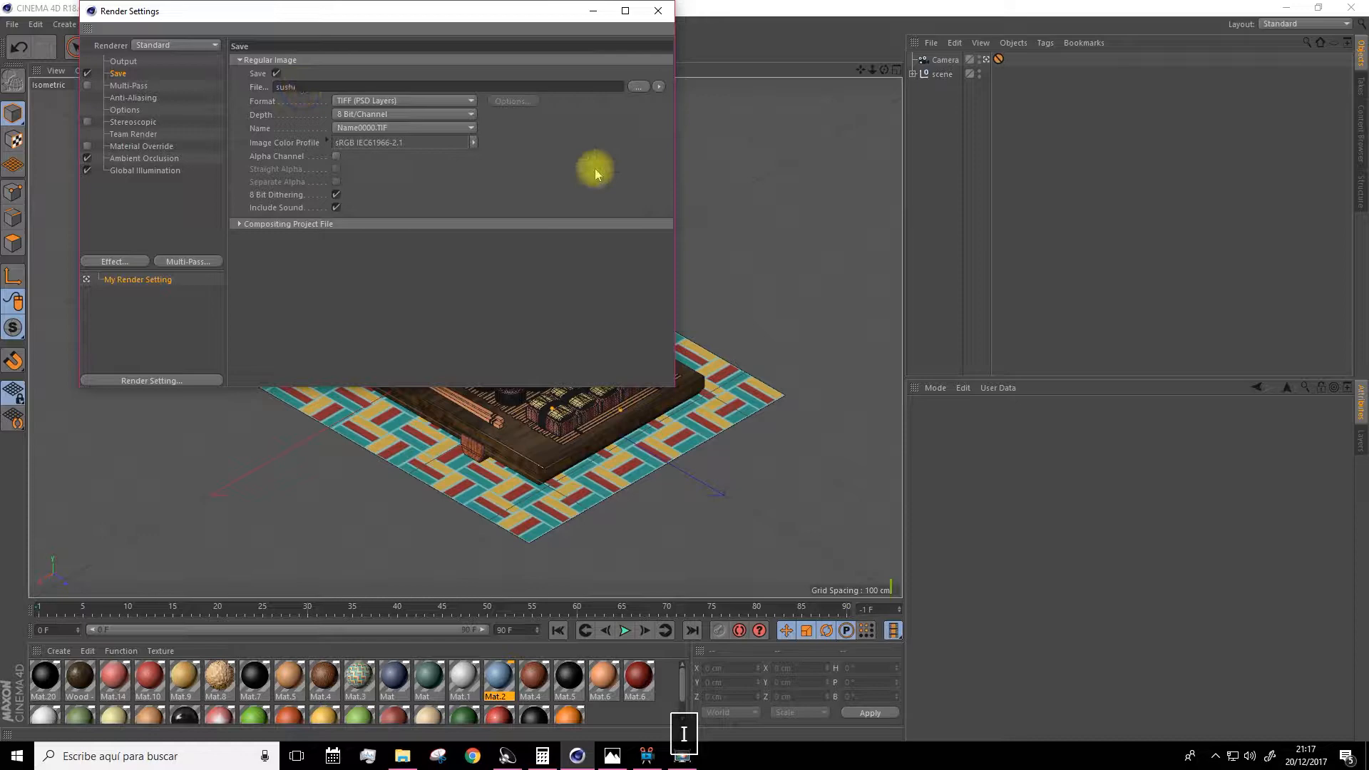
pyautogui.click(637, 88)
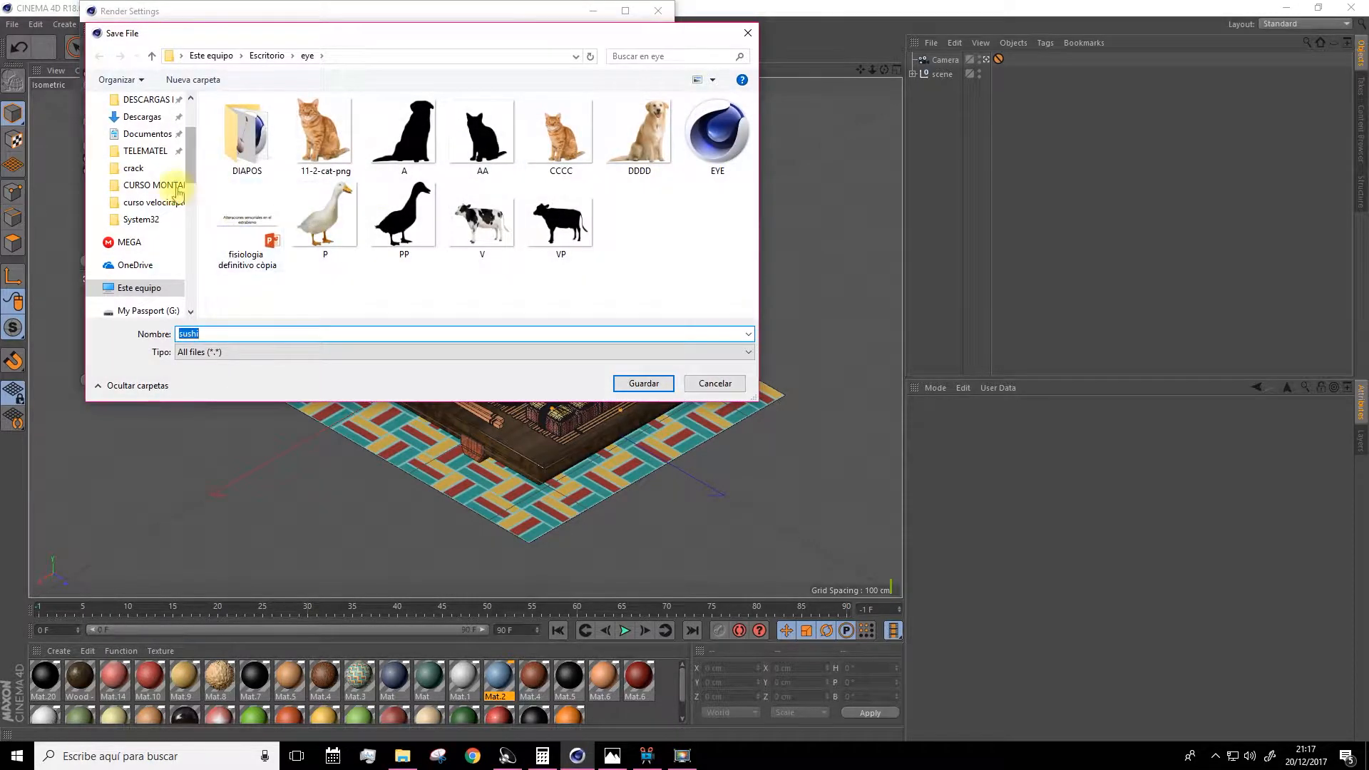
pyautogui.click(135, 134)
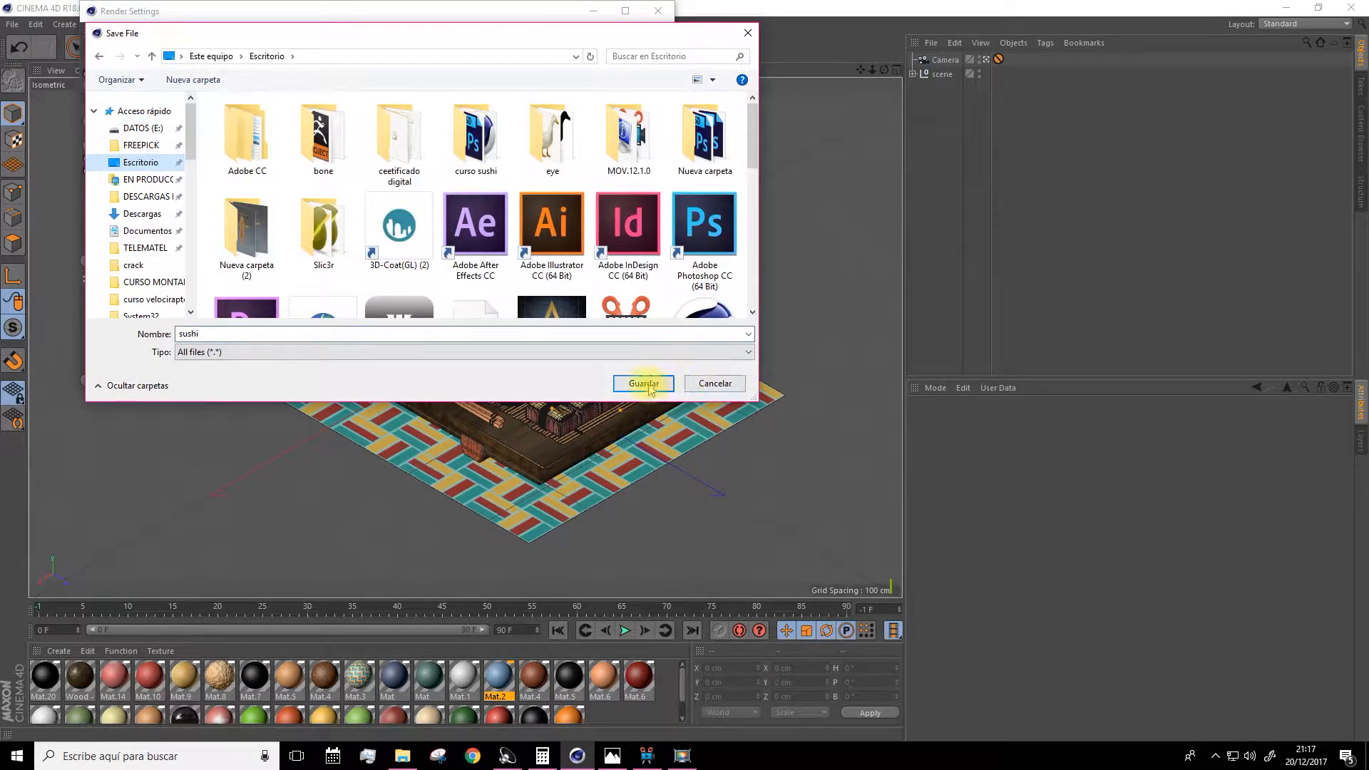
pyautogui.click(644, 384)
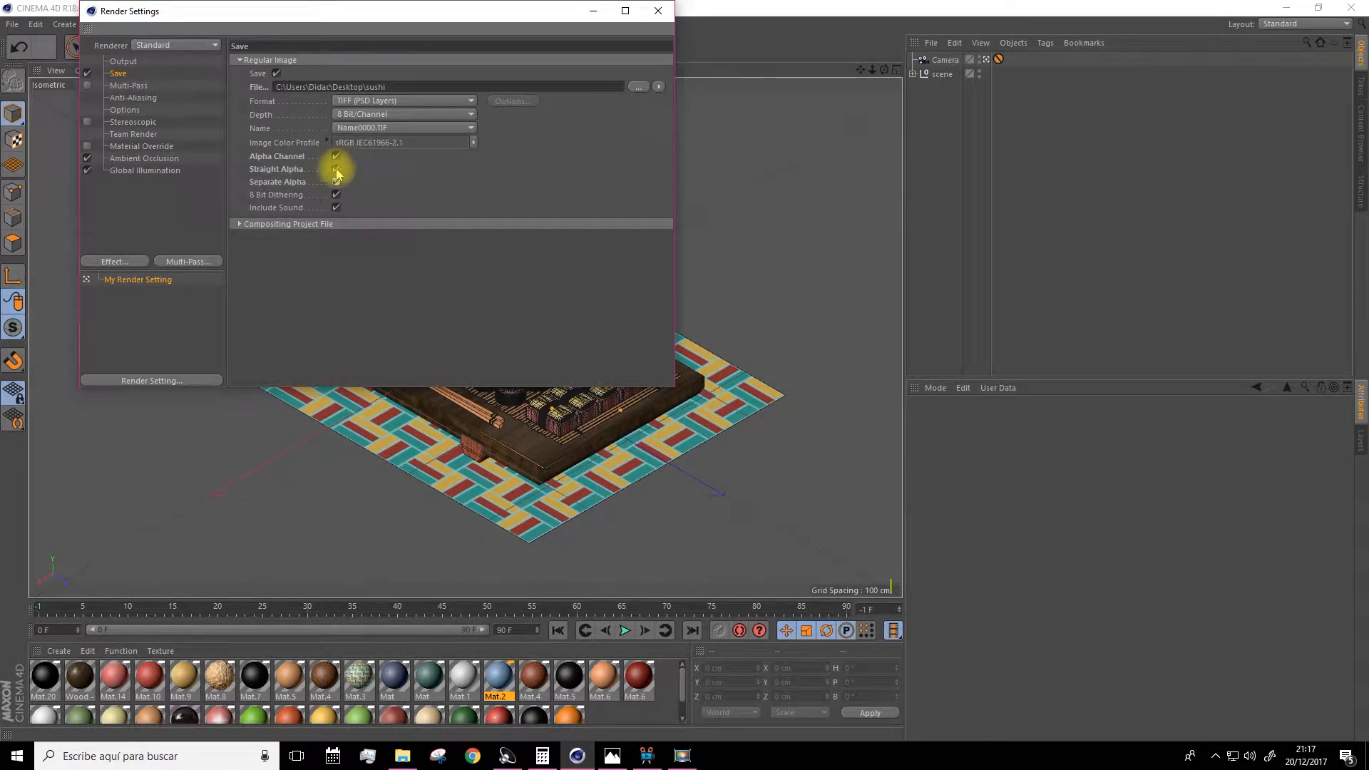
# Set Anti-Aliasing to Best.
pyautogui.click(131, 98)
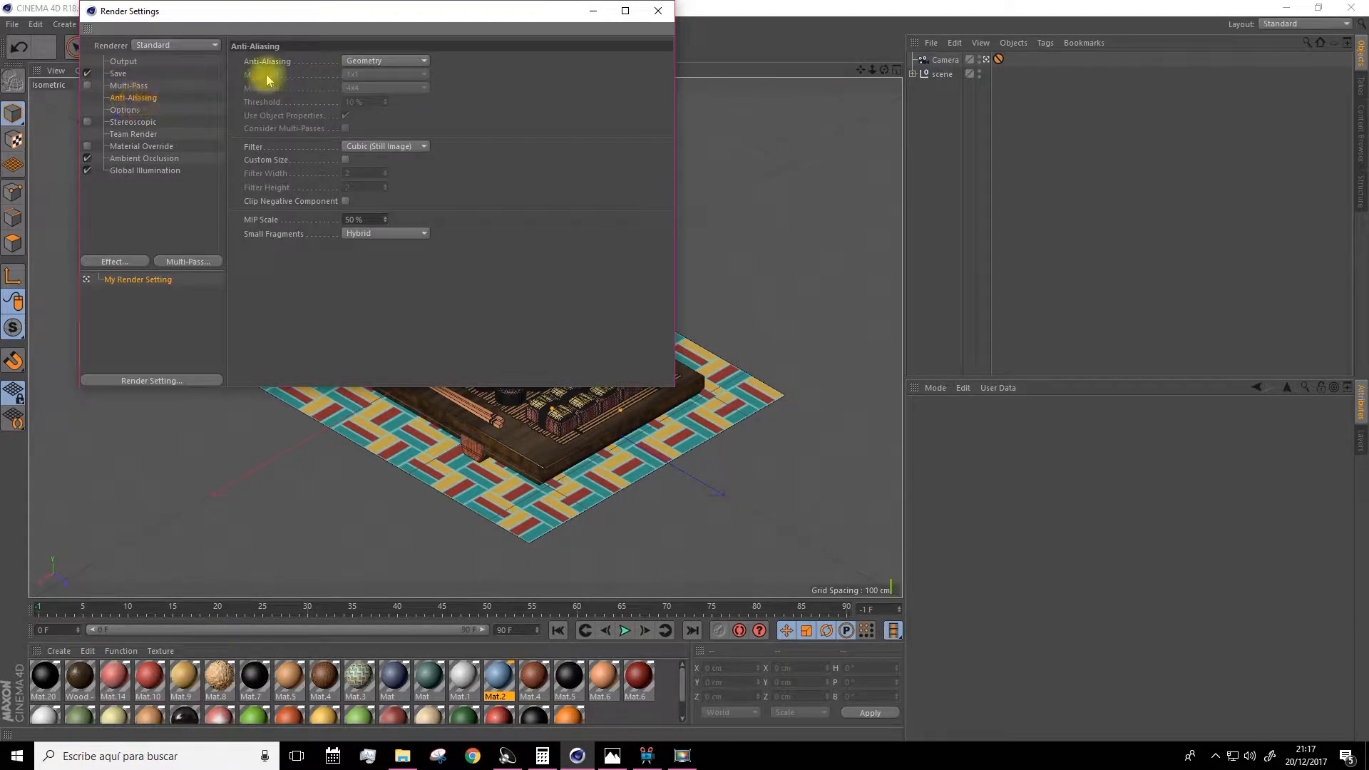
pyautogui.click(353, 63)
pyautogui.click(357, 89)
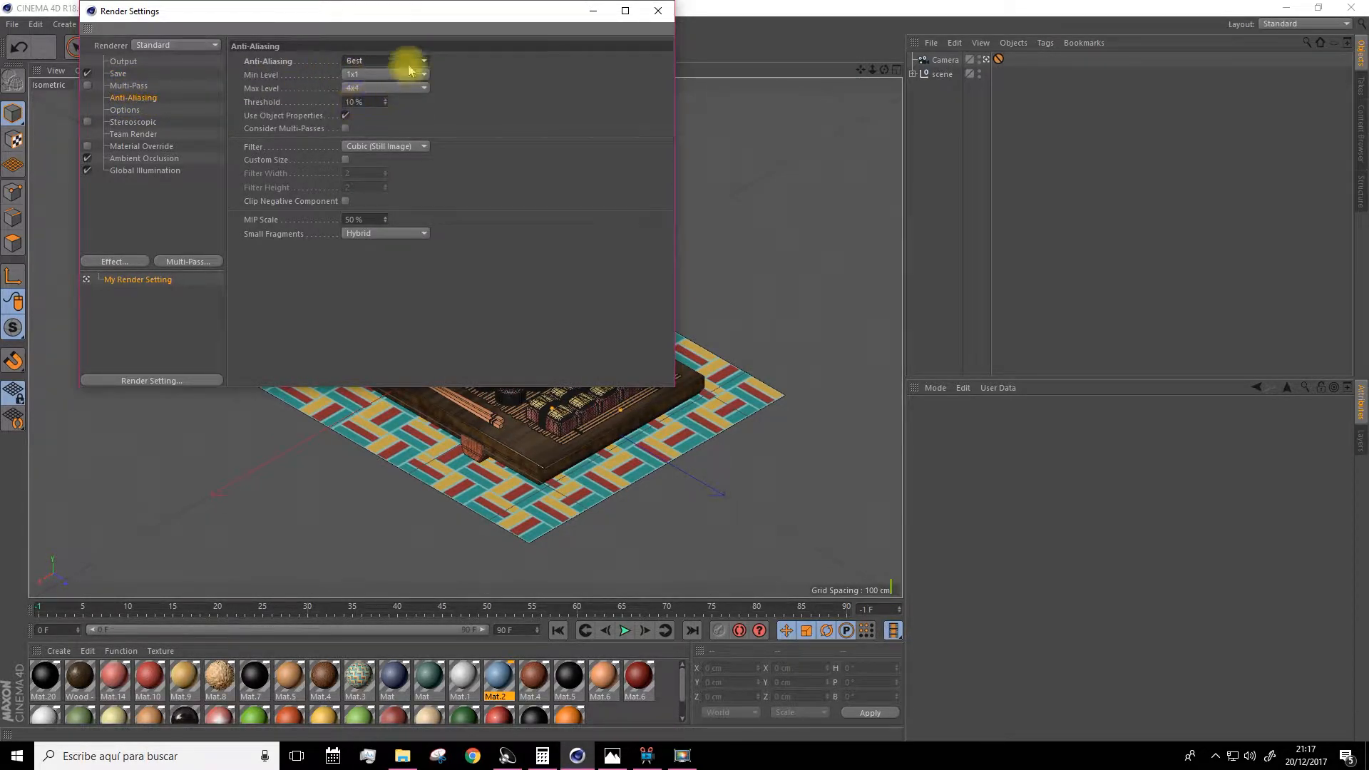
pyautogui.click(127, 110)
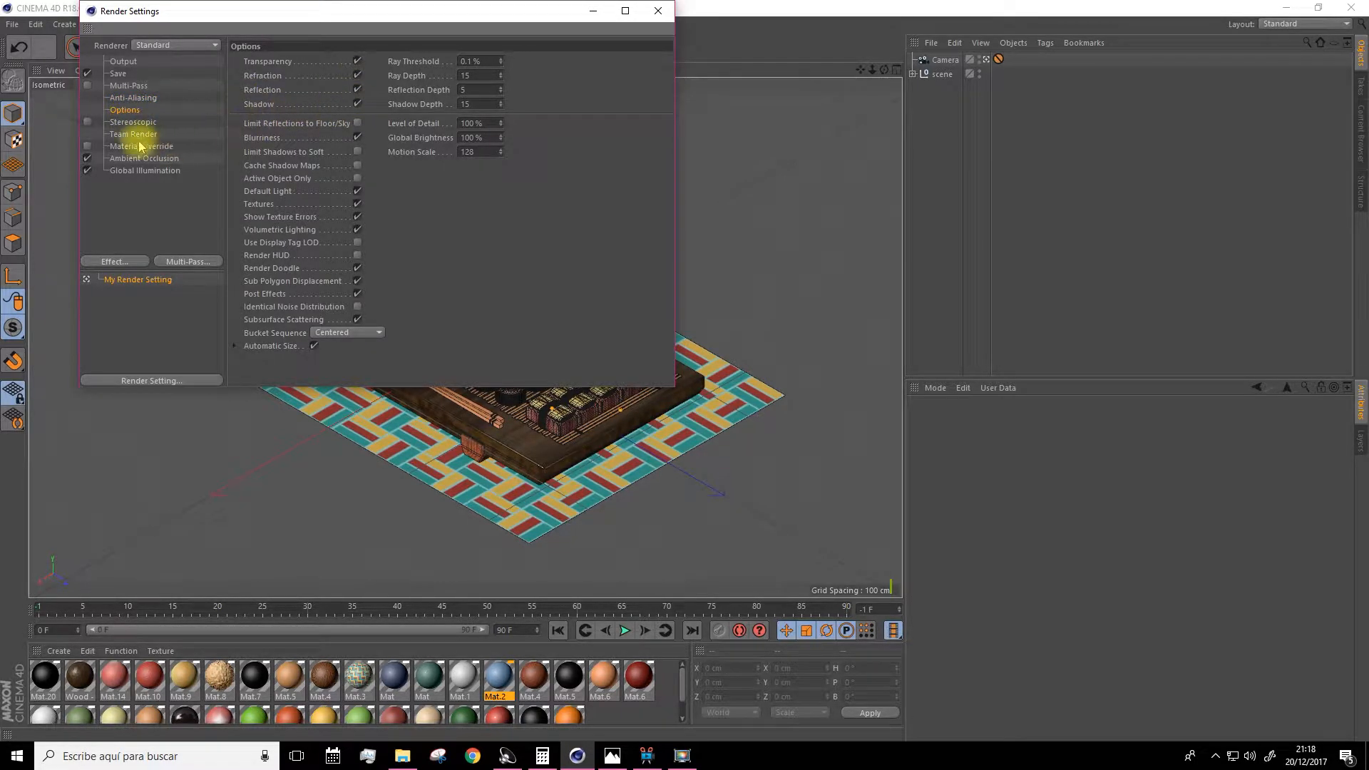
# Set the output resolution to 2000 by 2000 pixels and close the render settings.
pyautogui.click(124, 62)
pyautogui.doubleClick(321, 75)
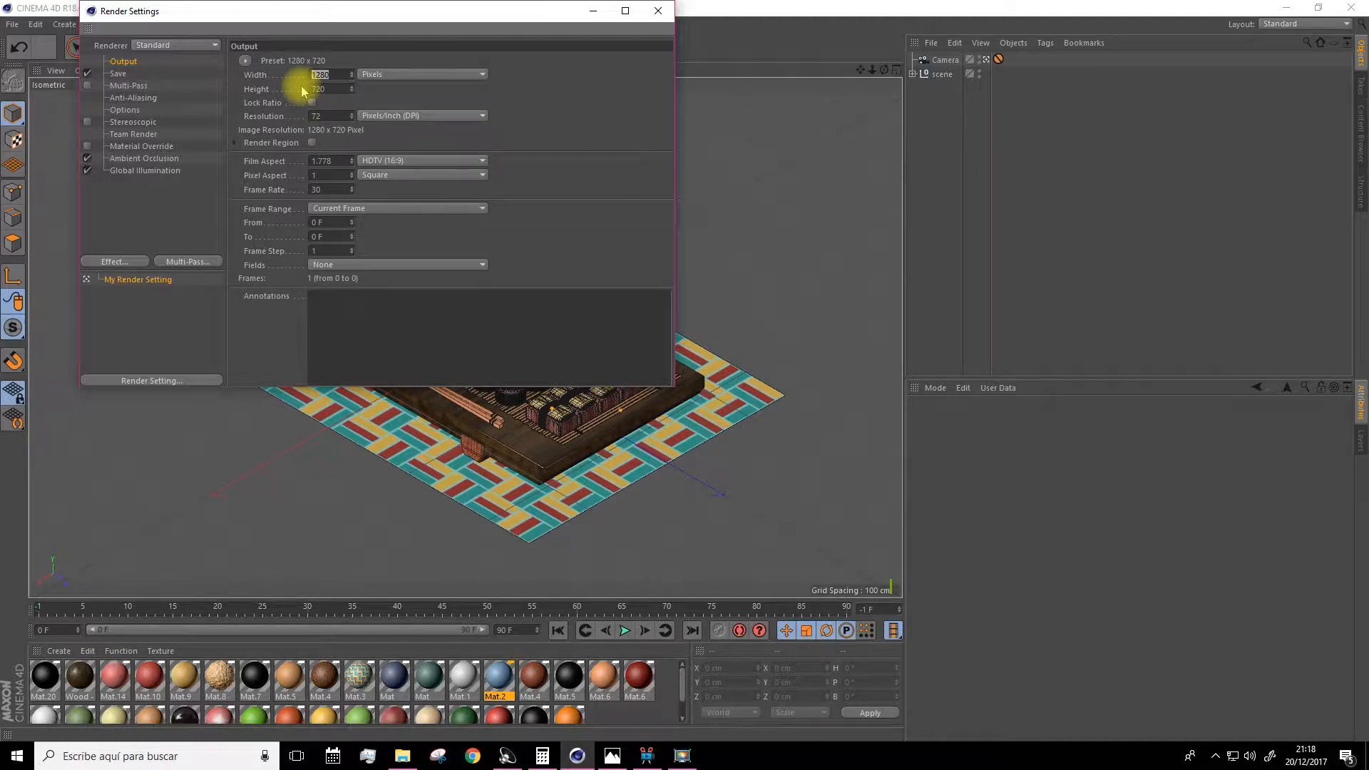
pyautogui.press('Tab')
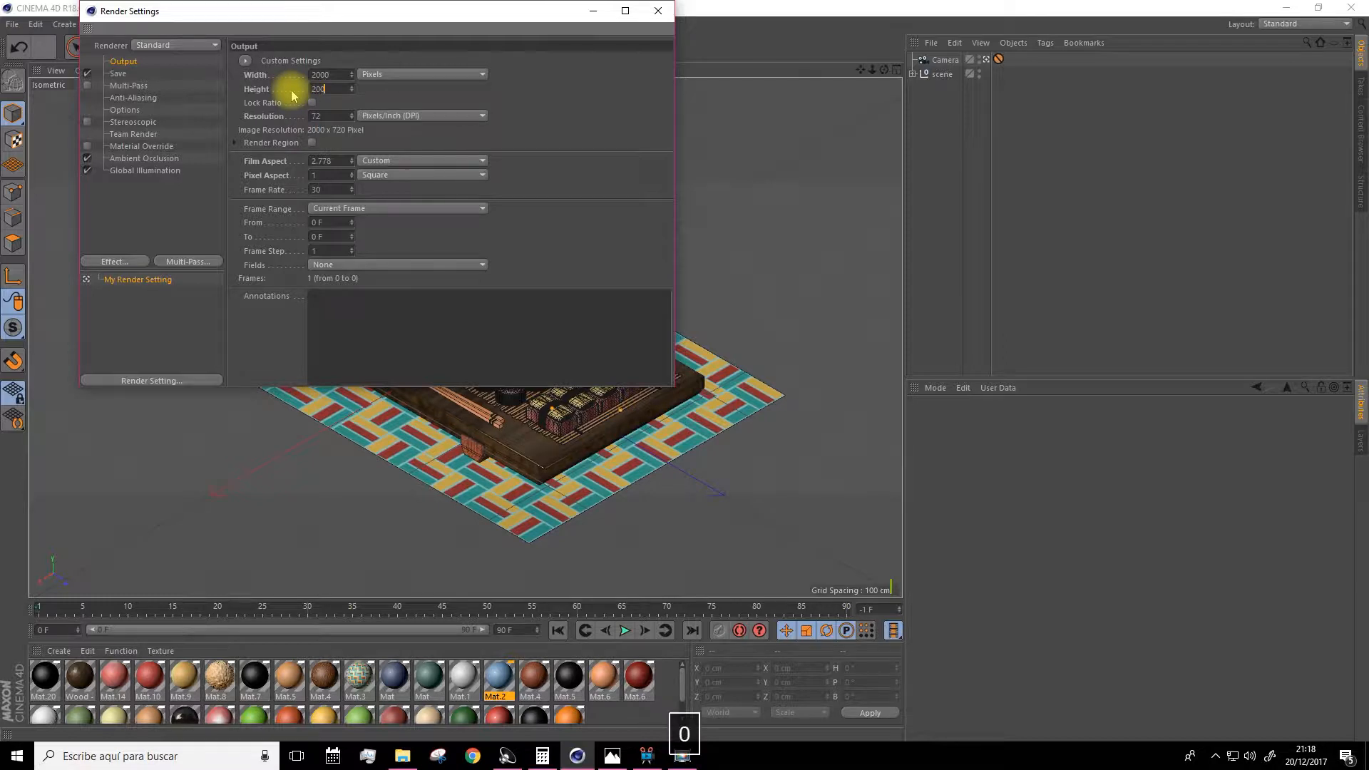
pyautogui.press('Return')
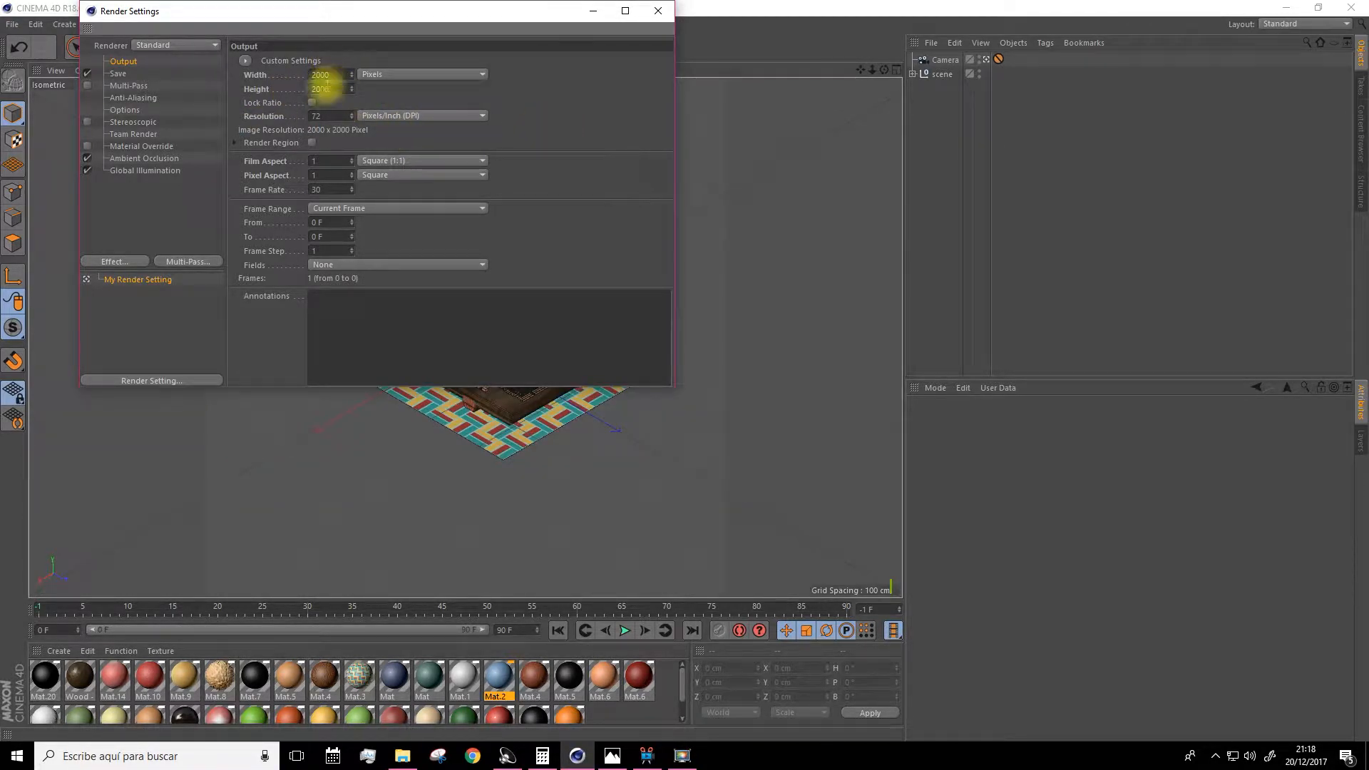
pyautogui.click(656, 11)
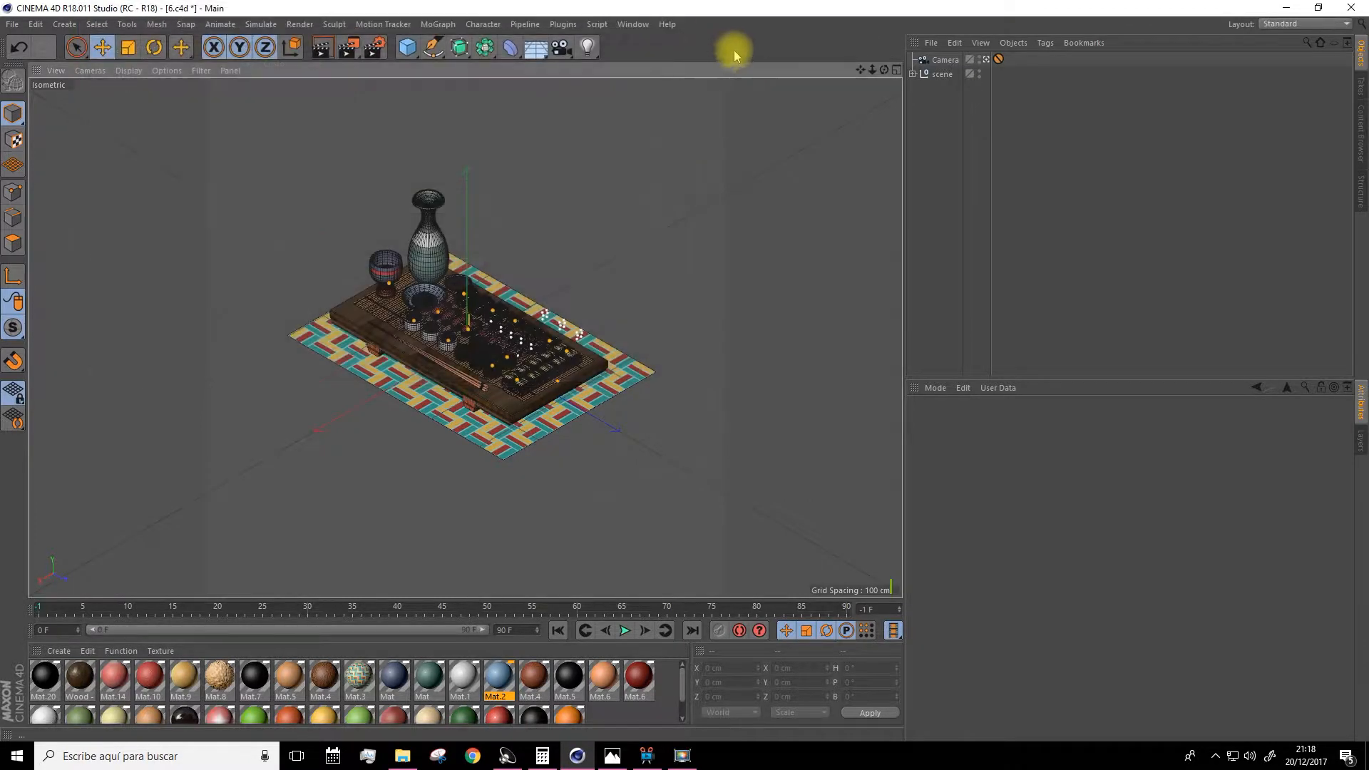
# Delete the protection tag from the camera.
pyautogui.click(997, 59)
pyautogui.press('Delete')
pyautogui.scroll(3, 563, 339)
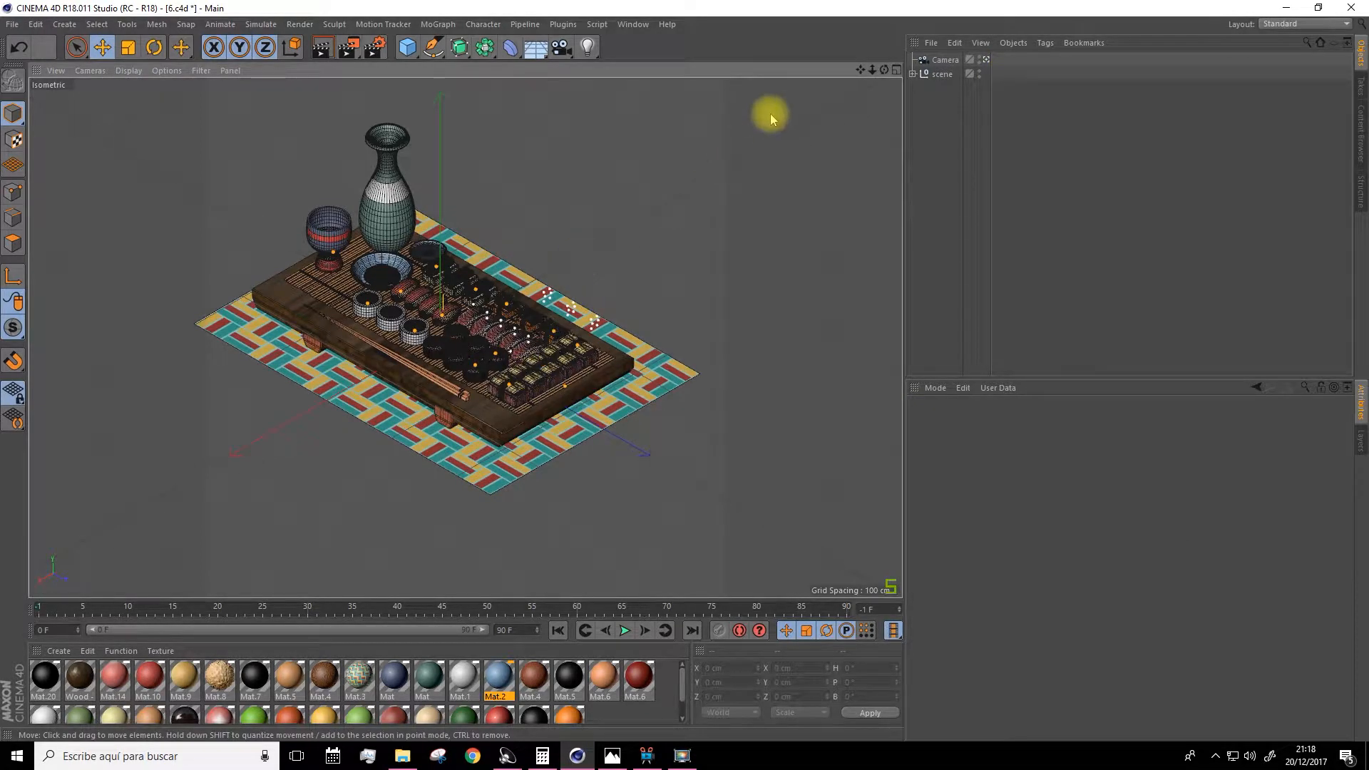
pyautogui.moveTo(860, 70); pyautogui.dragTo(880, 72)
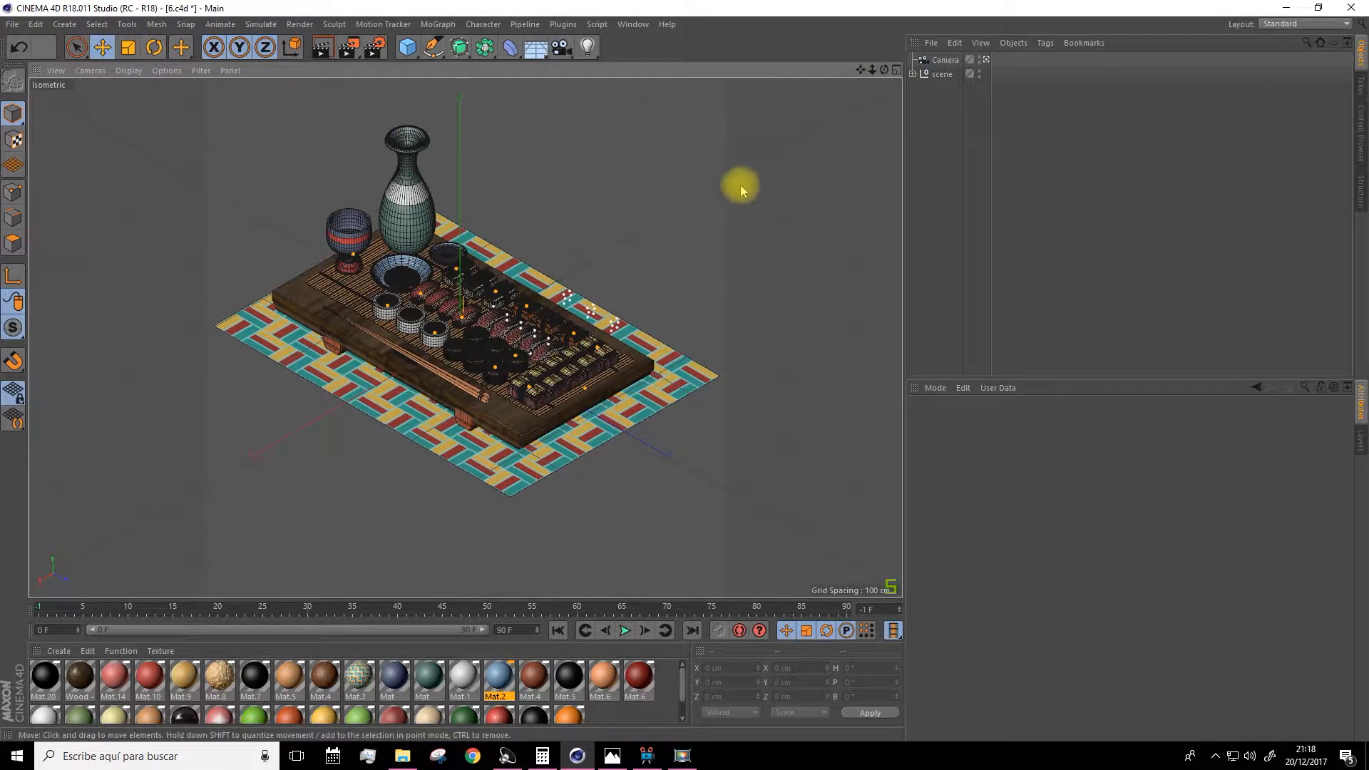
# Change the output width and height to 2369 by 2028 pixels.
pyautogui.click(375, 47)
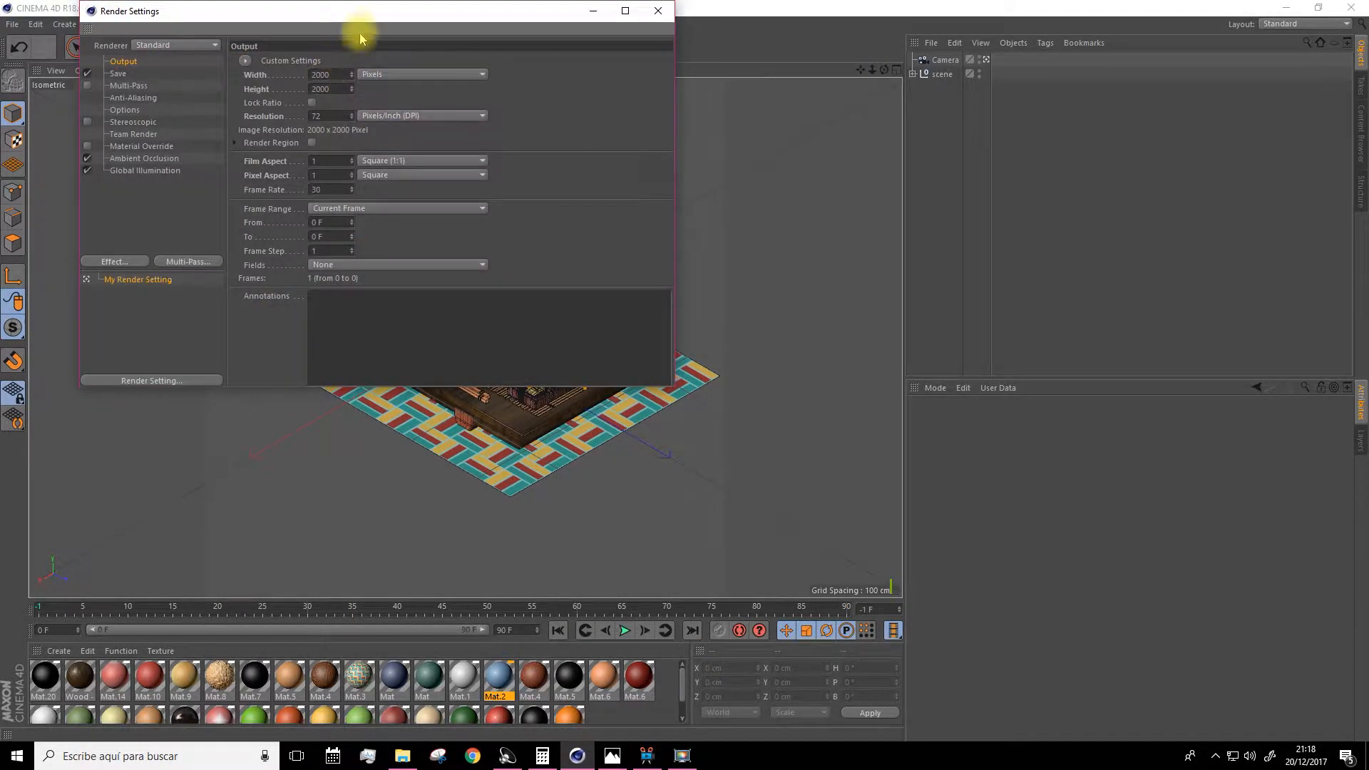
pyautogui.moveTo(377, 18); pyautogui.dragTo(1099, 79)
pyautogui.moveTo(1027, 152); pyautogui.dragTo(1072, 137)
pyautogui.write('2014')
pyautogui.press('Return')
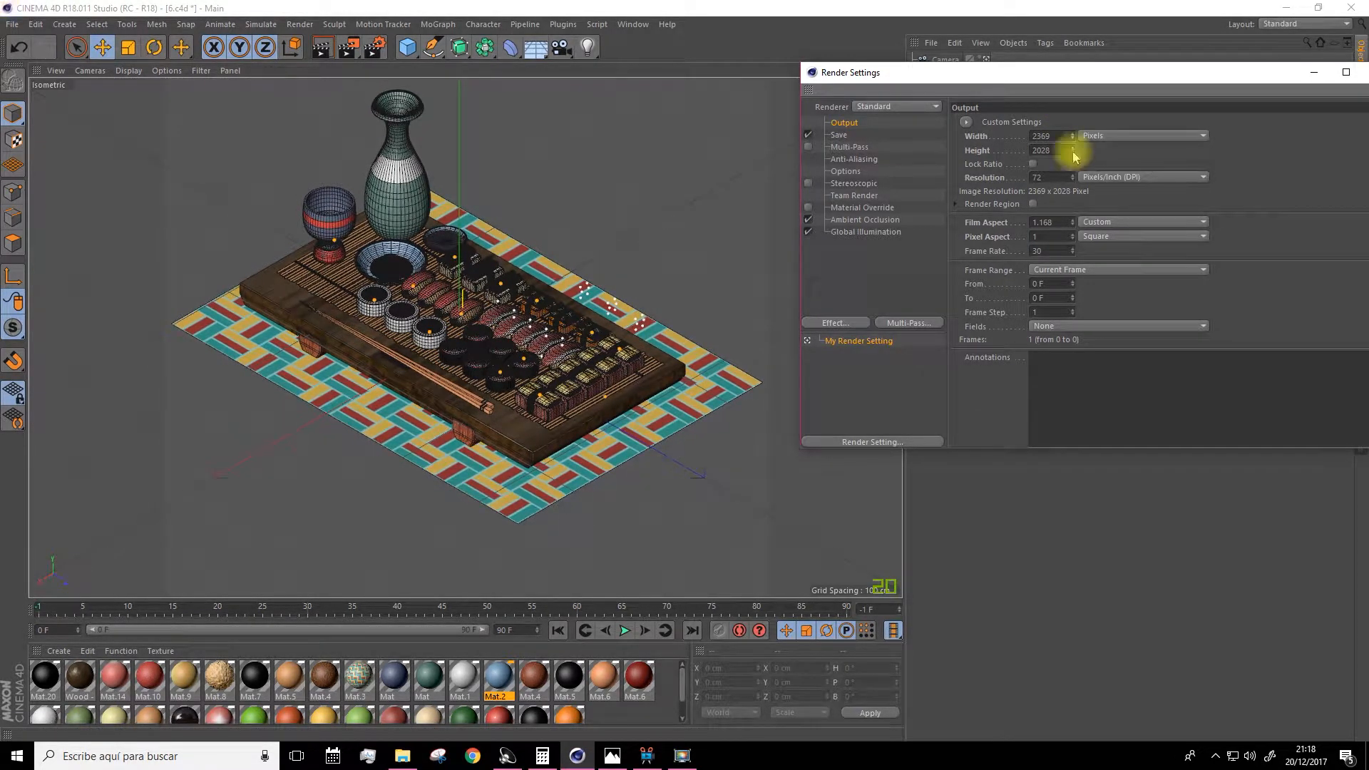
# Close the render settings and add a Protection tag to the camera.
pyautogui.moveTo(931, 77); pyautogui.dragTo(774, 120)
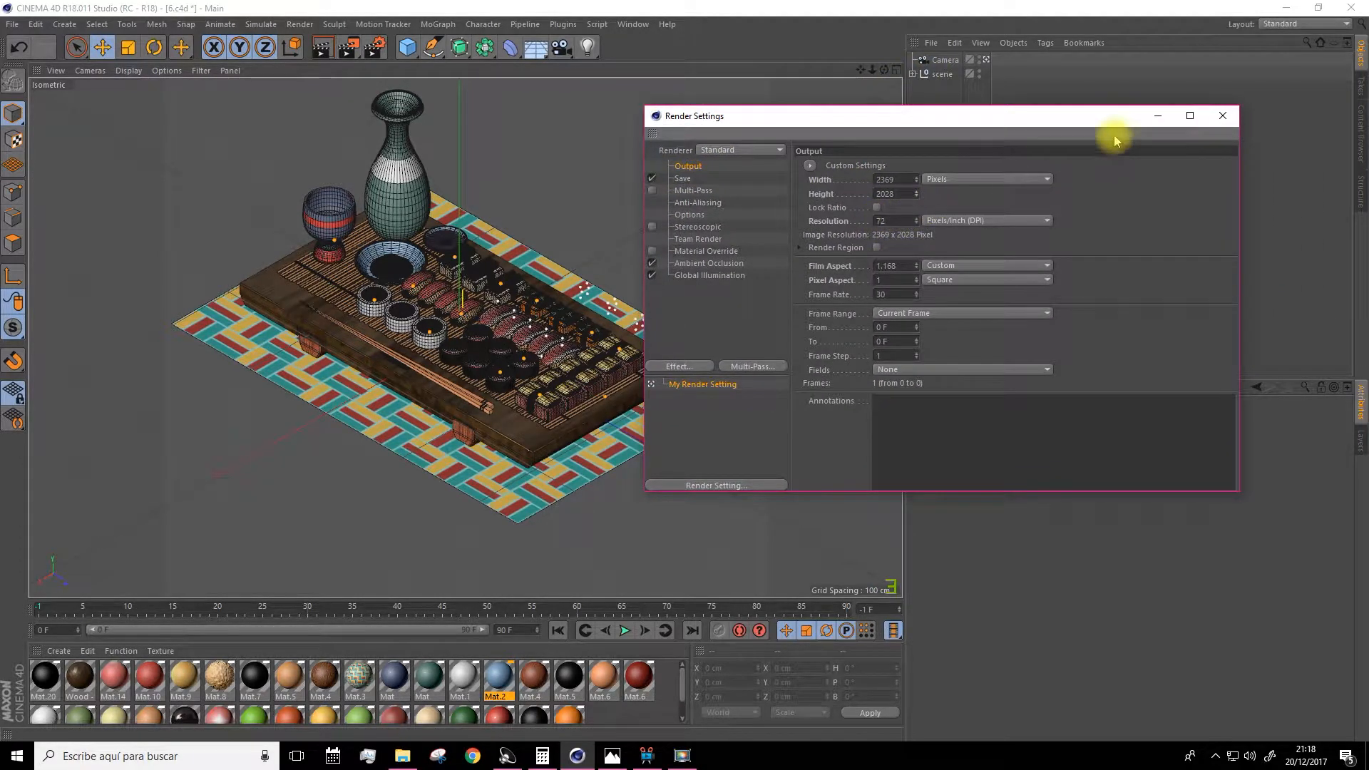
pyautogui.click(1222, 116)
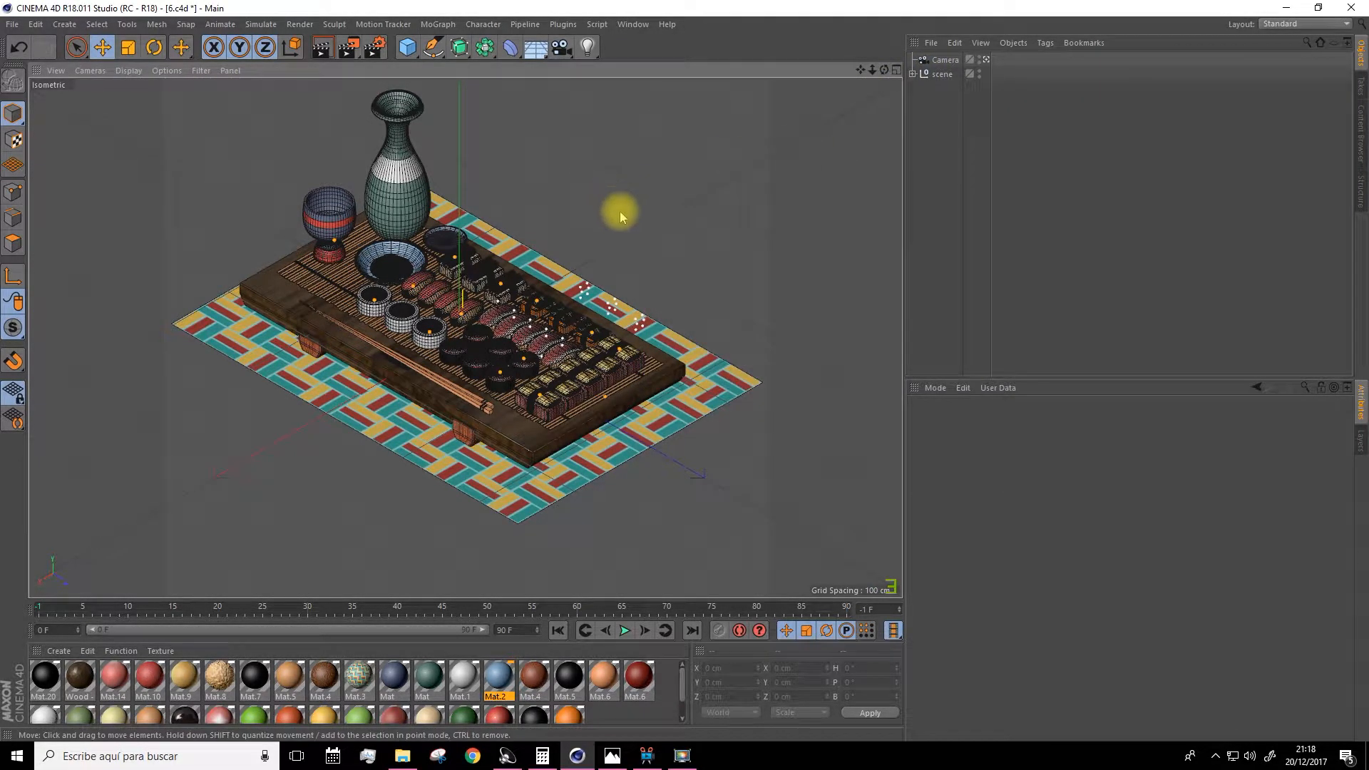
pyautogui.moveTo(859, 70); pyautogui.dragTo(861, 86)
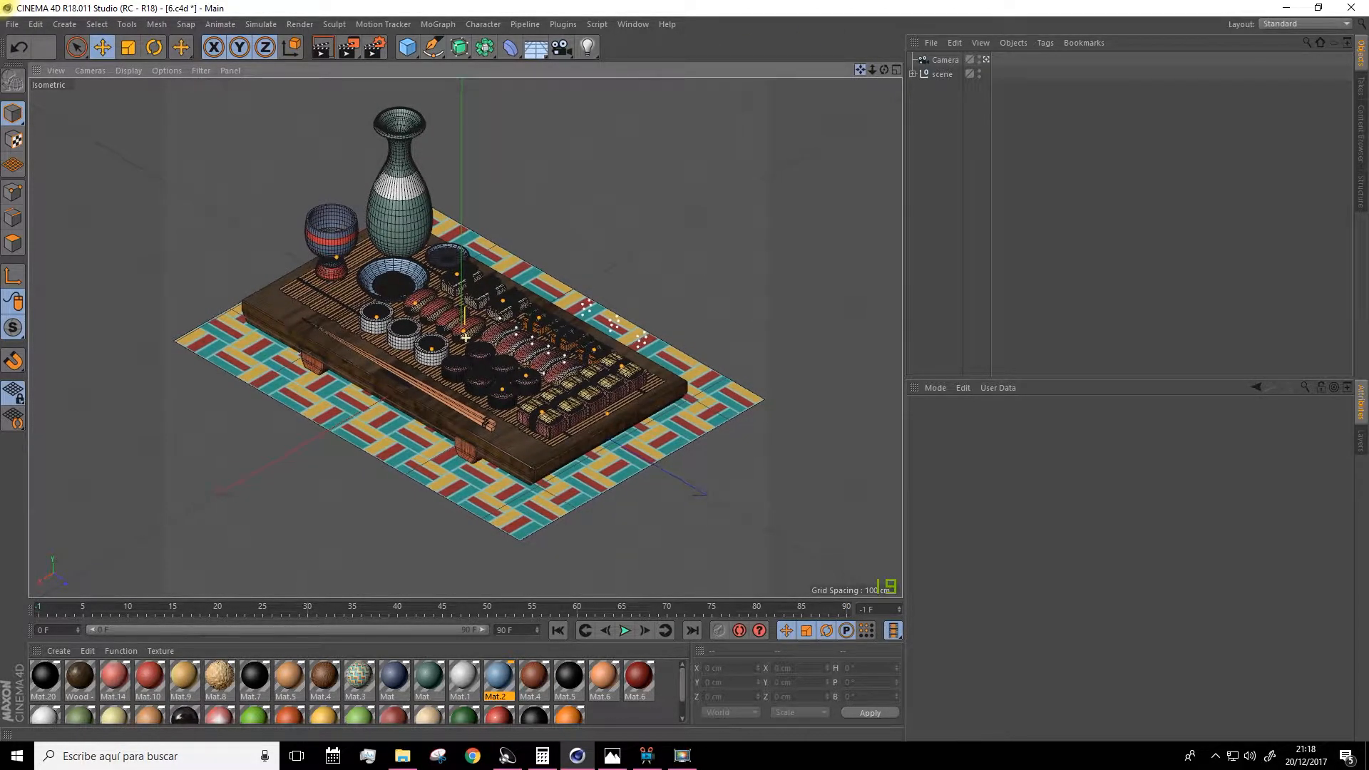
pyautogui.scroll(-2, 527, 285)
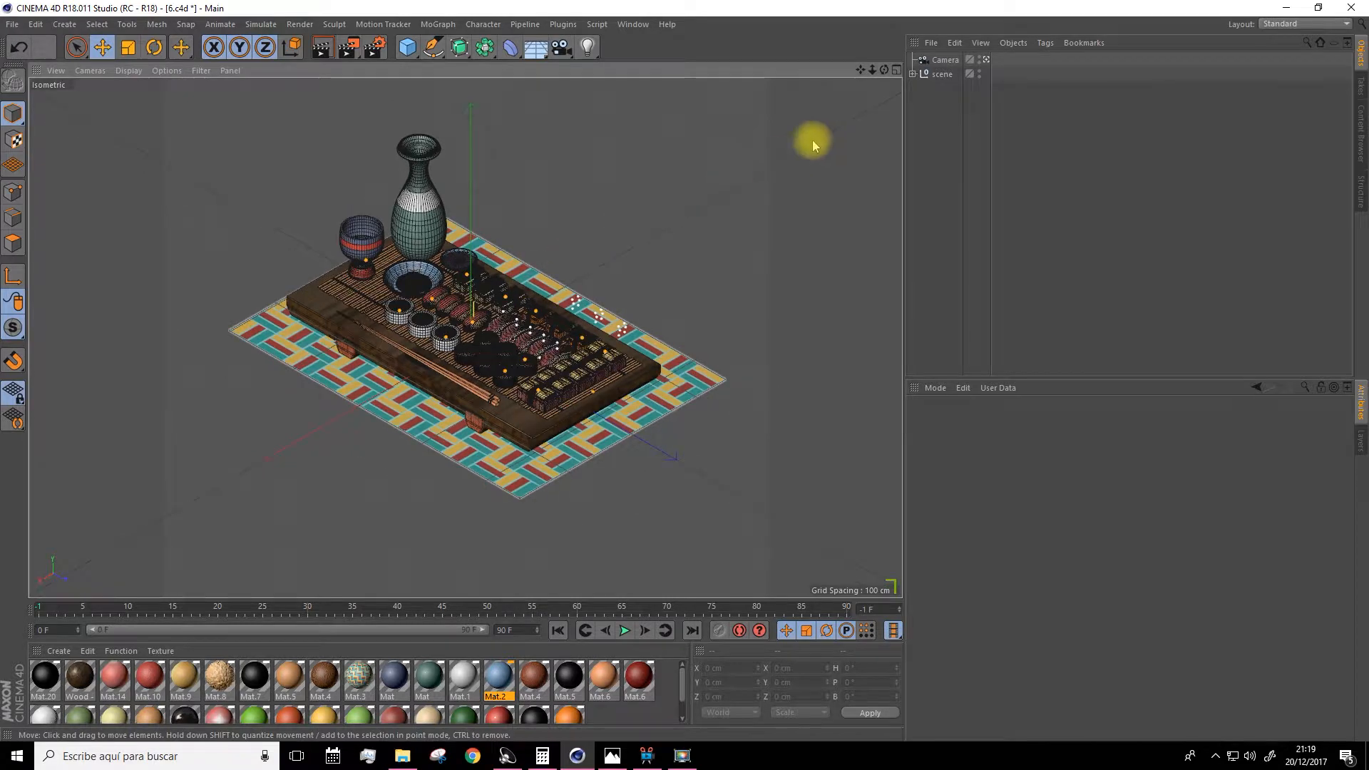
pyautogui.moveTo(860, 70)
pyautogui.mouseDown()
pyautogui.moveTo(874, 71)
pyautogui.moveTo(857, 74)
pyautogui.mouseUp()
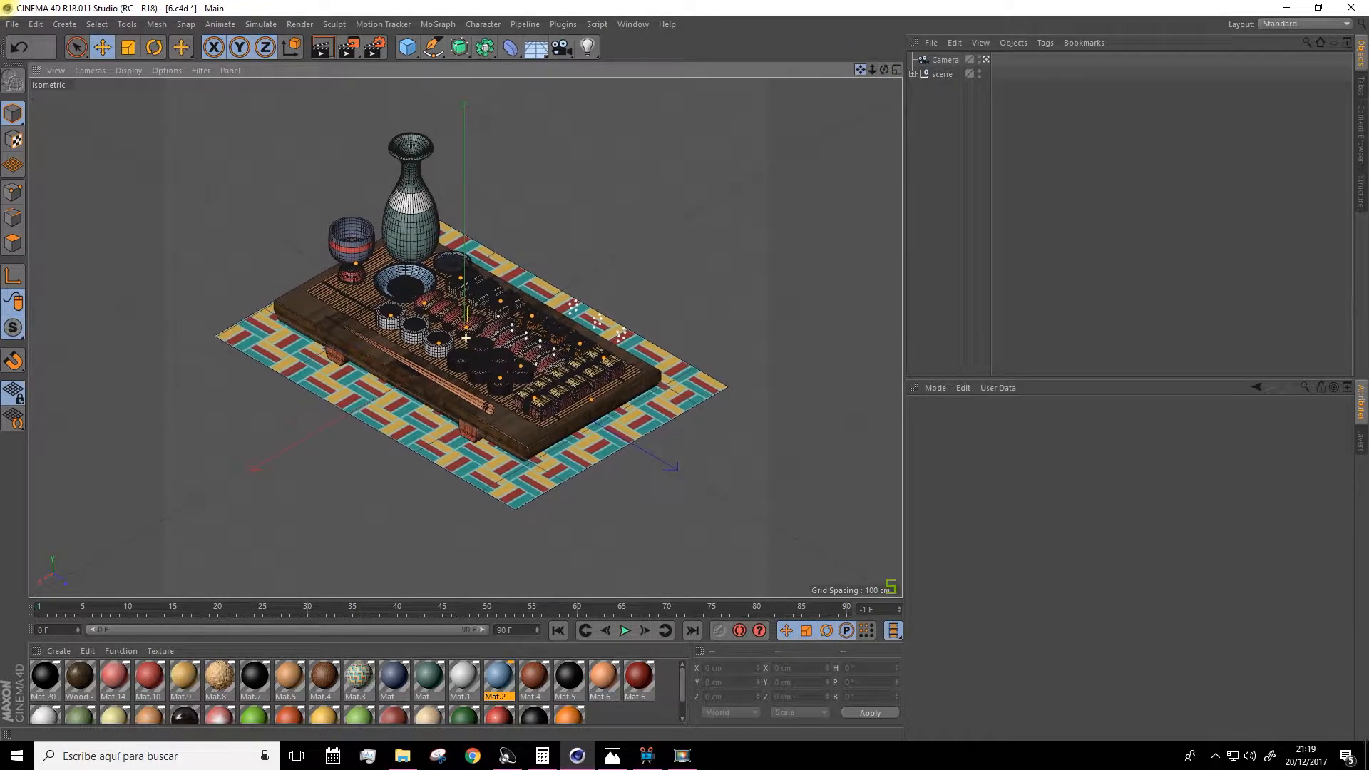
pyautogui.click(945, 60)
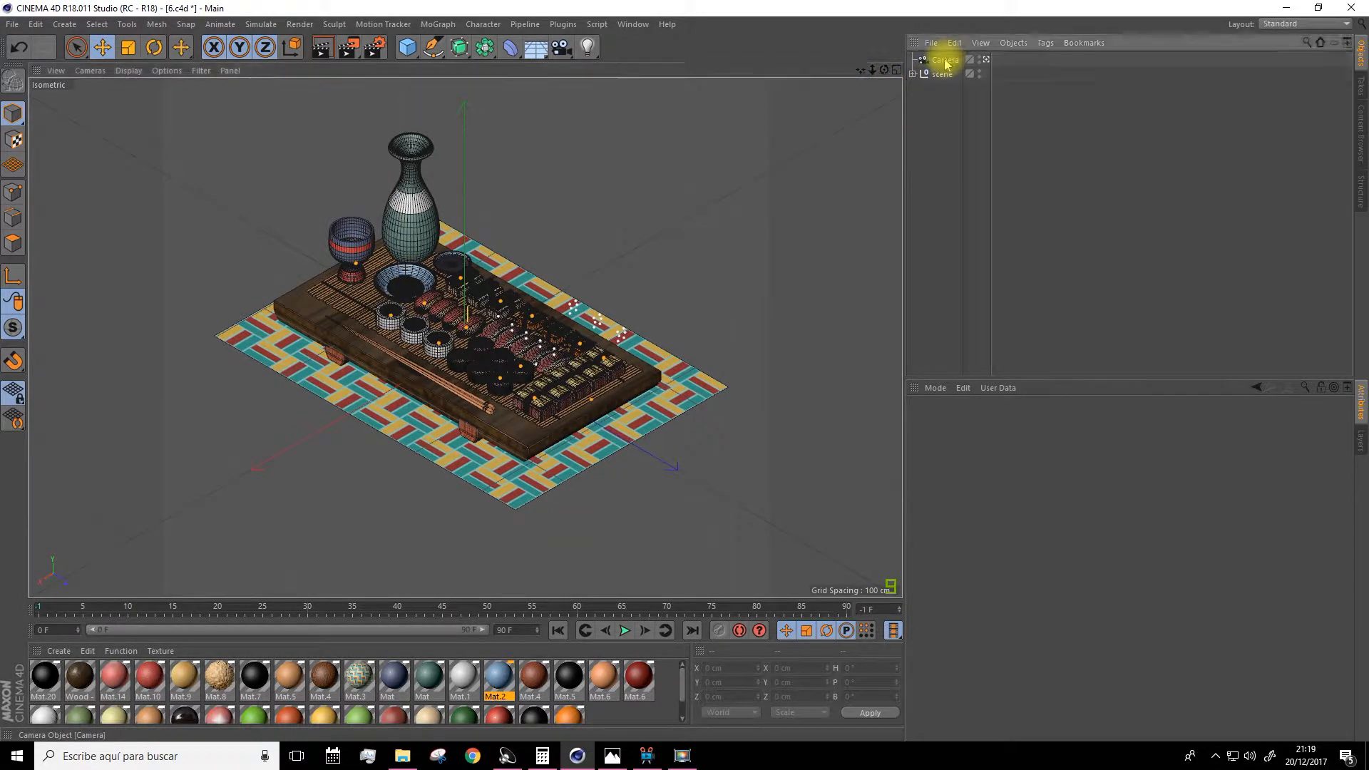
pyautogui.rightClick(945, 62)
pyautogui.moveTo(1008, 74)
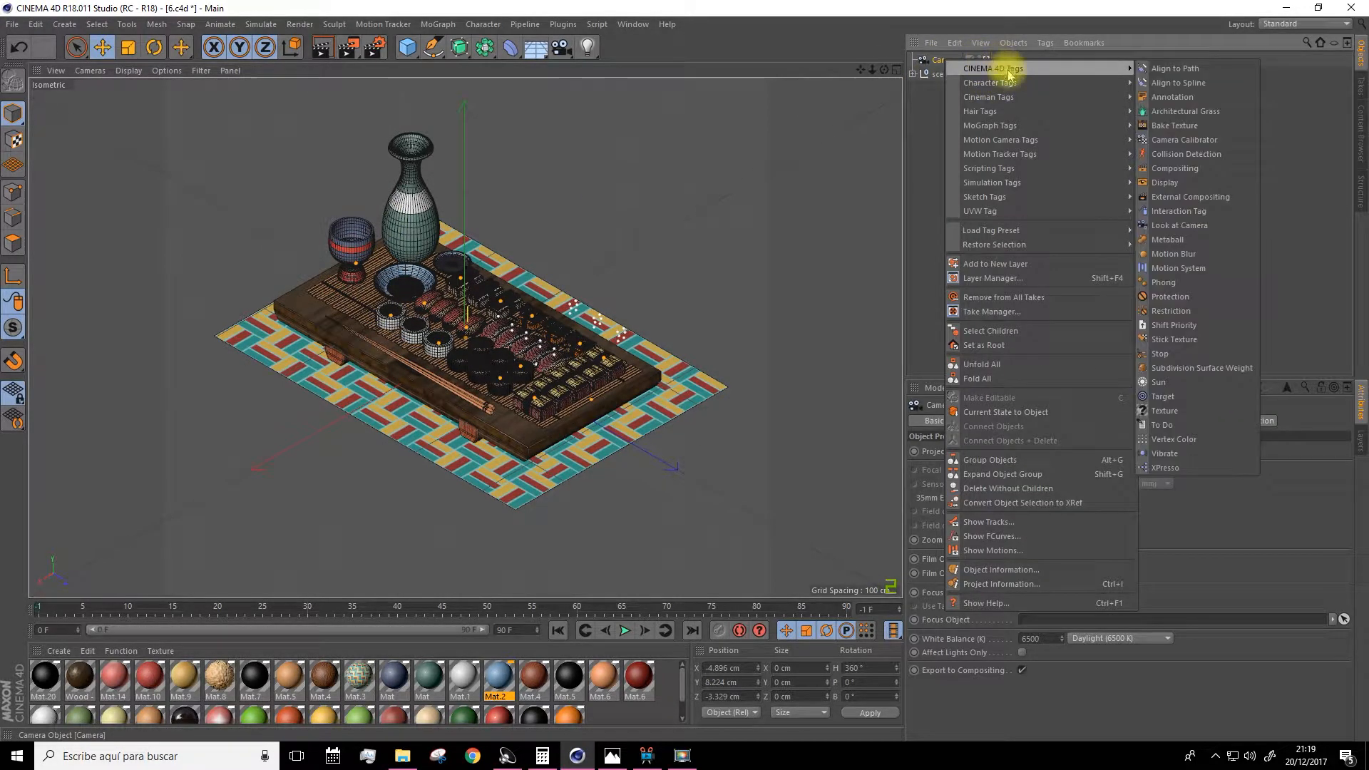
pyautogui.click(1170, 296)
# Expand the scene group and browse through its objects in the hierarchy.
pyautogui.click(922, 95)
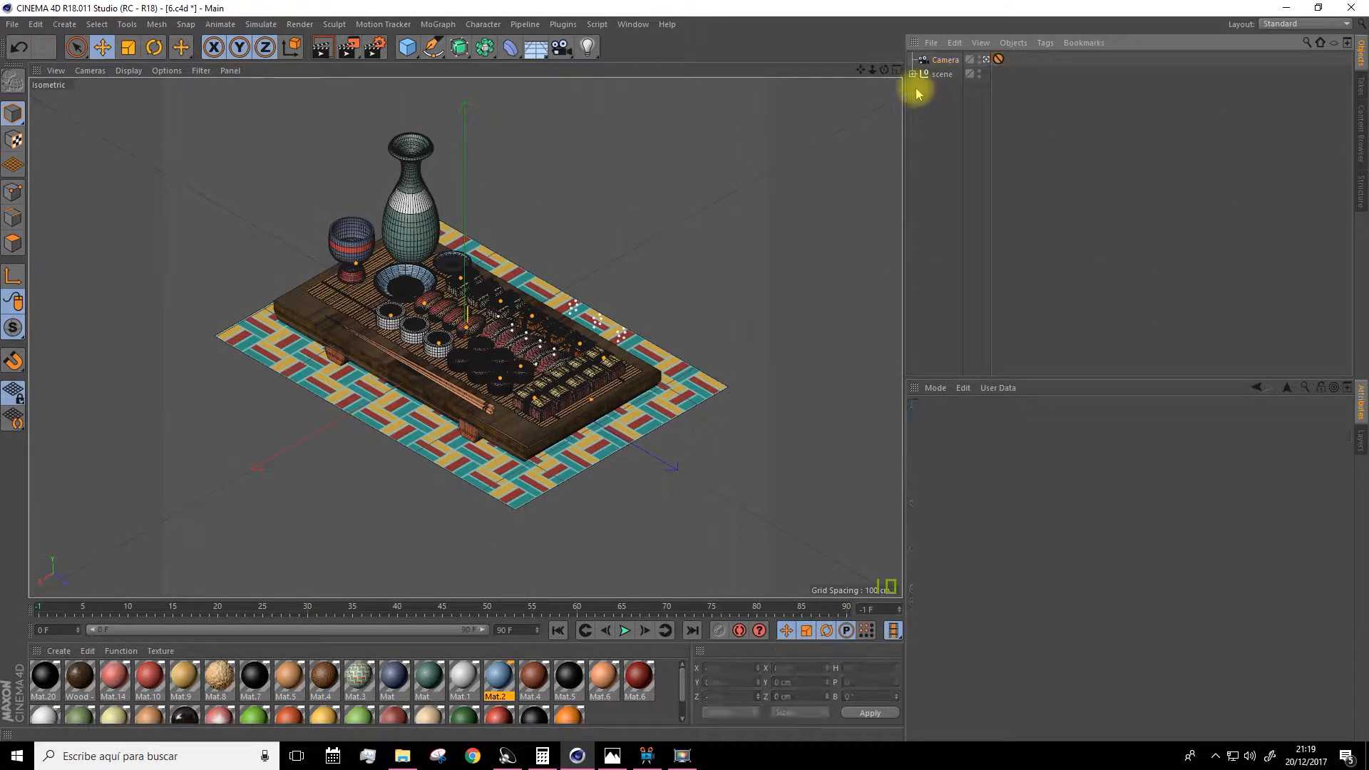
pyautogui.click(912, 73)
pyautogui.scroll(-3, 959, 245)
pyautogui.scroll(5, 948, 273)
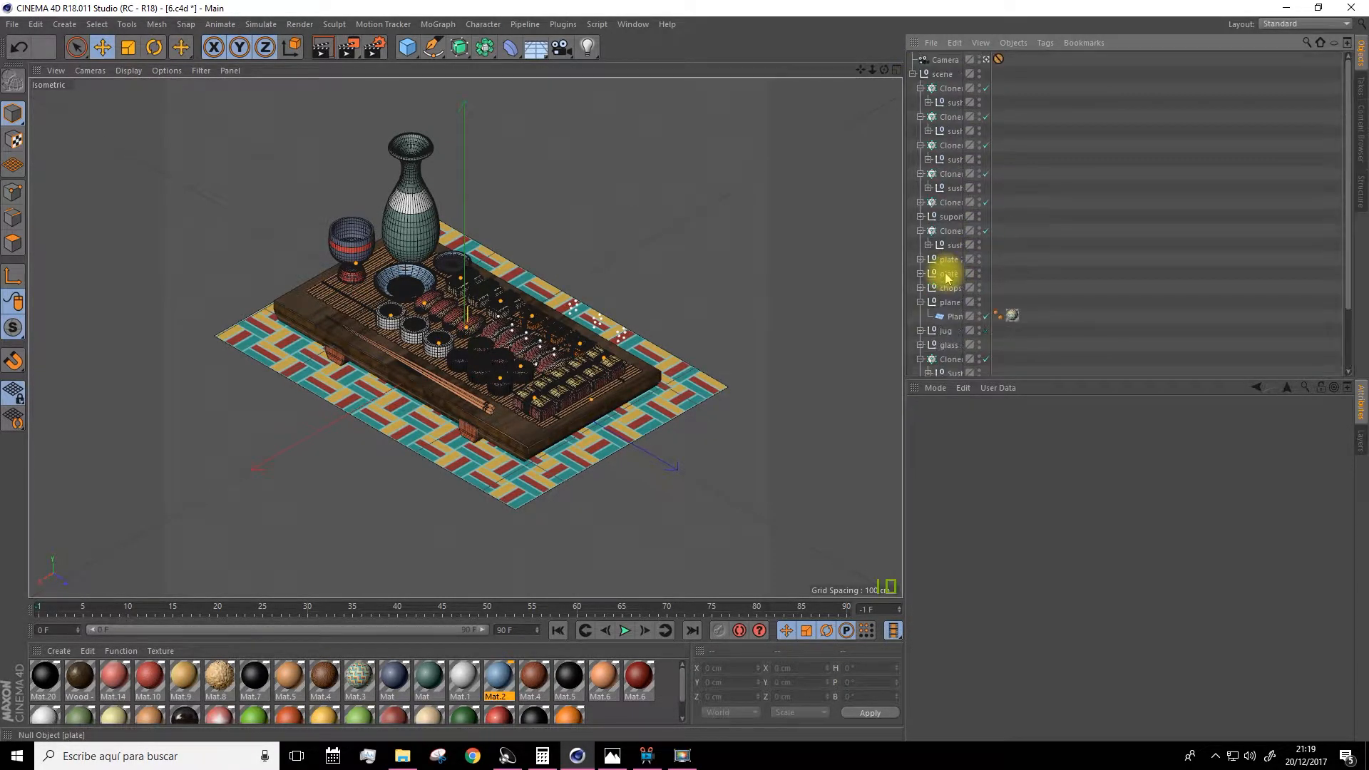
pyautogui.scroll(-5, 938, 245)
pyautogui.scroll(5, 947, 307)
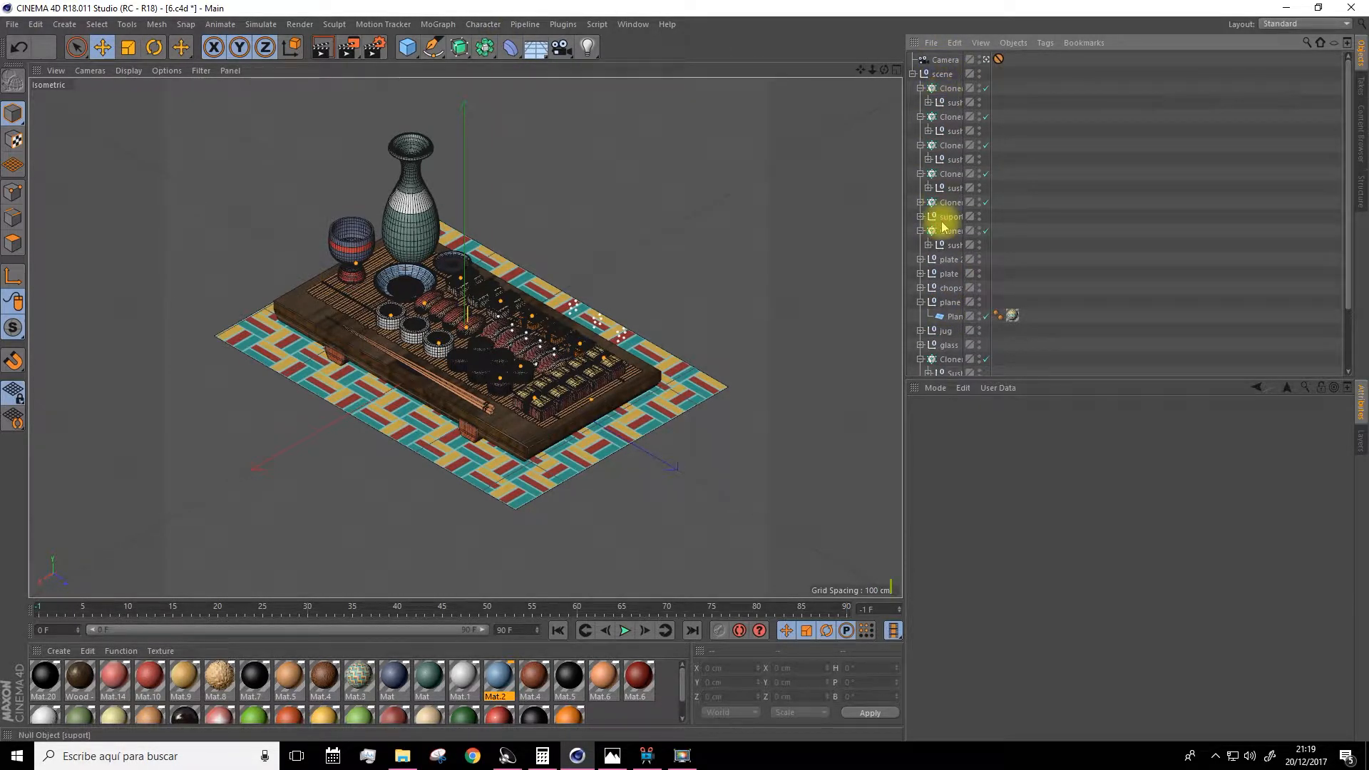
pyautogui.scroll(-5, 950, 257)
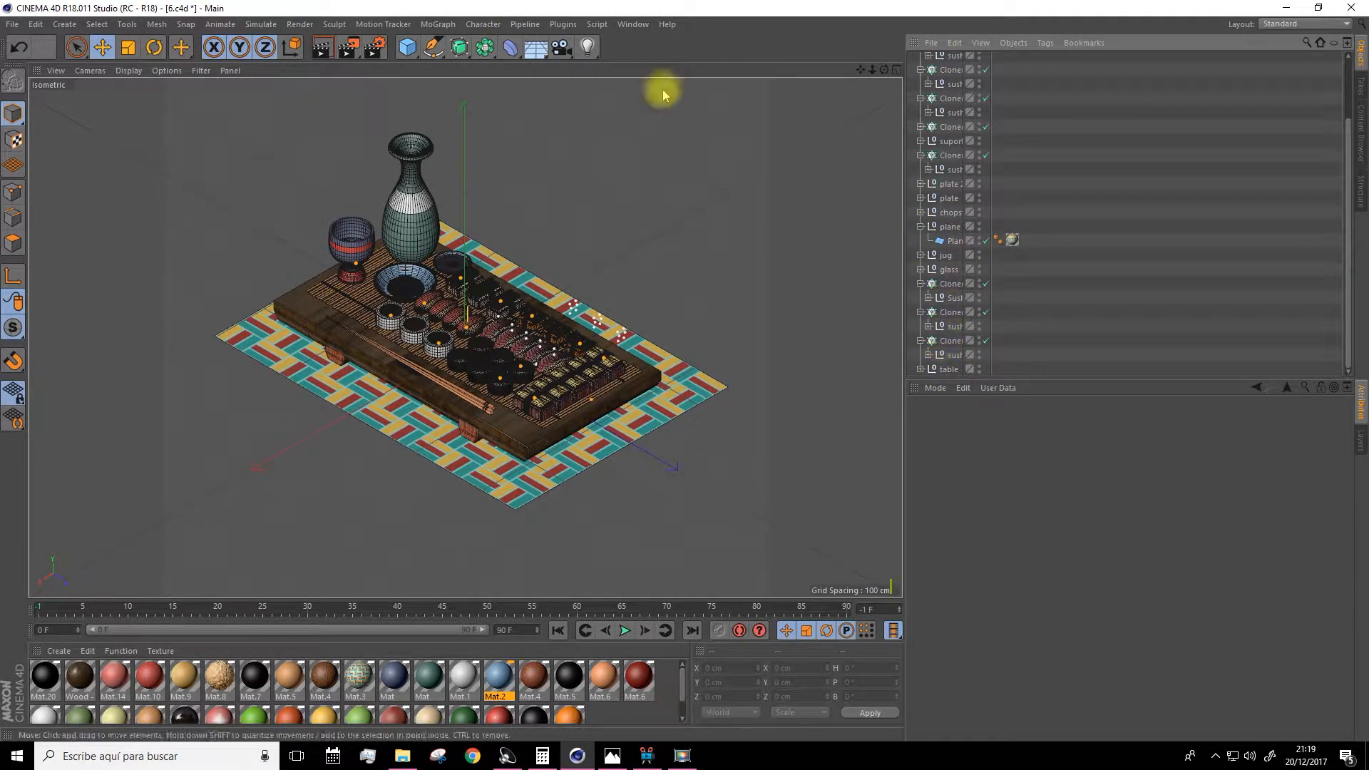
# Preview-render the viewport, then add an Area light and move it near the table's front corner.
pyautogui.click(321, 51)
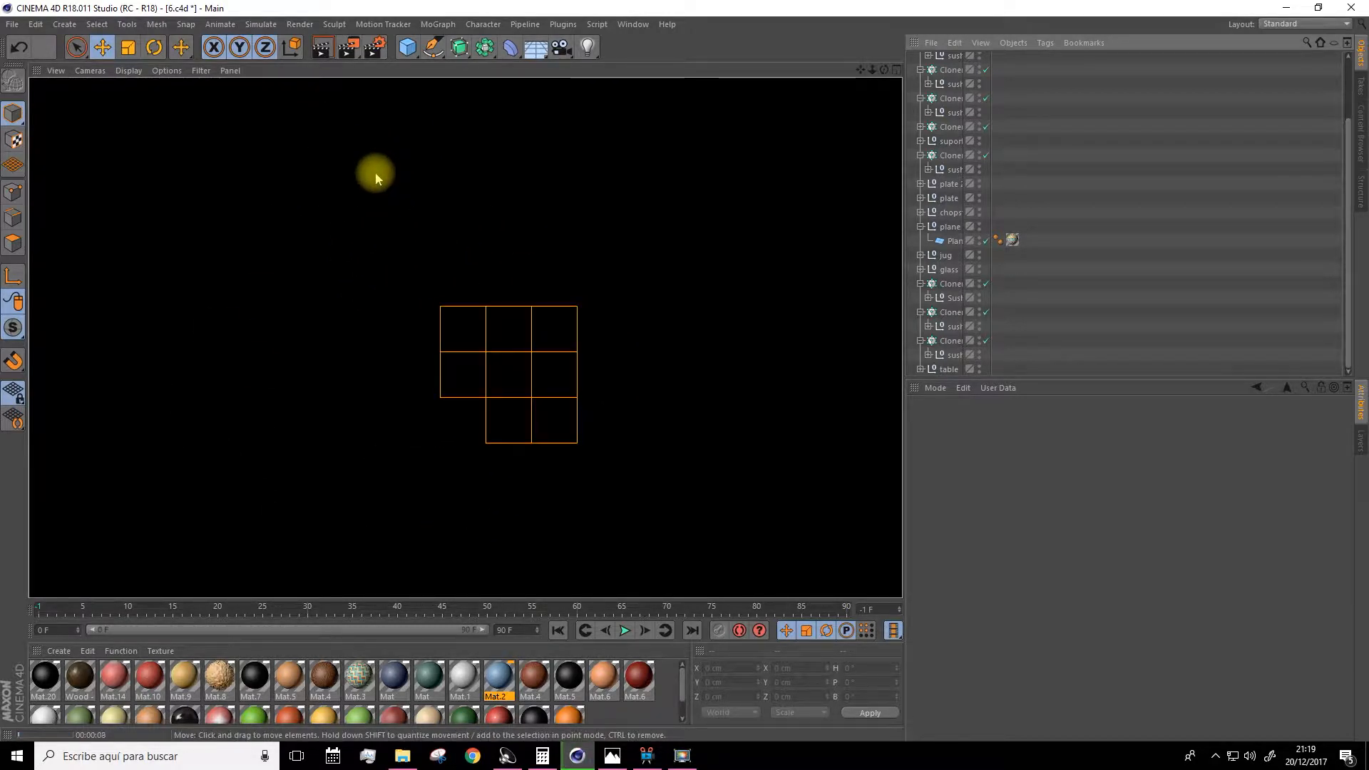
pyautogui.moveTo(589, 50); pyautogui.dragTo(733, 92)
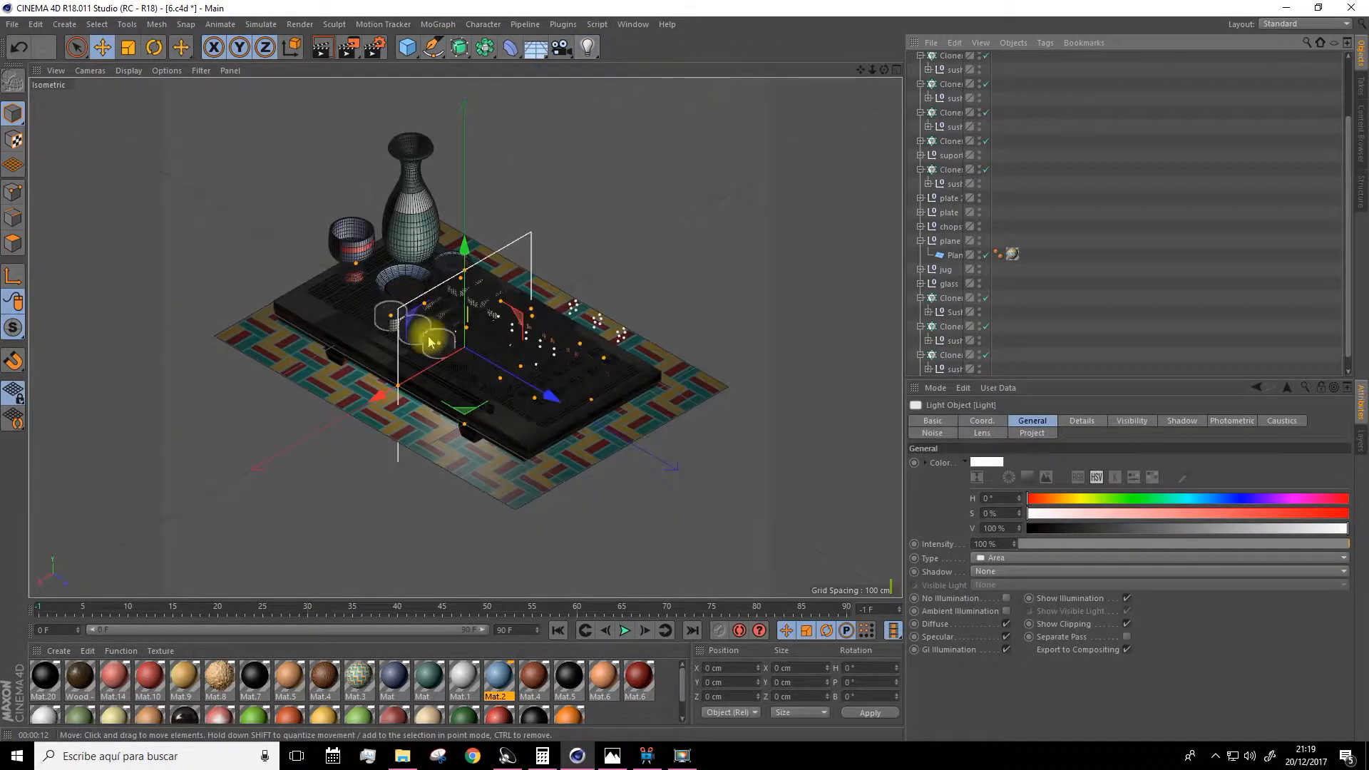
pyautogui.moveTo(554, 400)
pyautogui.mouseDown()
pyautogui.moveTo(711, 546)
pyautogui.moveTo(559, 526)
pyautogui.moveTo(395, 571)
pyautogui.moveTo(468, 496)
pyautogui.moveTo(502, 305)
pyautogui.mouseUp()
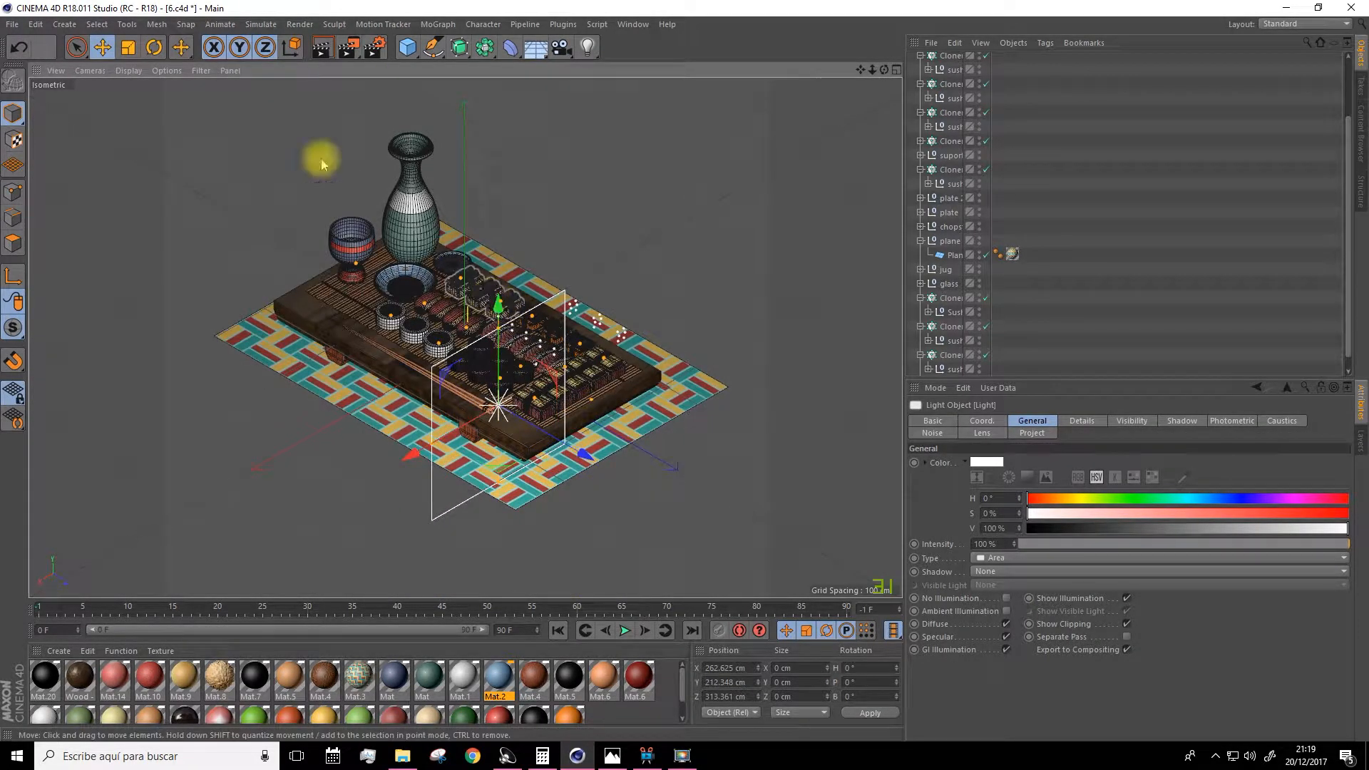
# Rotate the Area light to about -43° heading and 14° pitch and raise it above the table in the side view.
pyautogui.click(154, 47)
pyautogui.moveTo(449, 437); pyautogui.dragTo(491, 335)
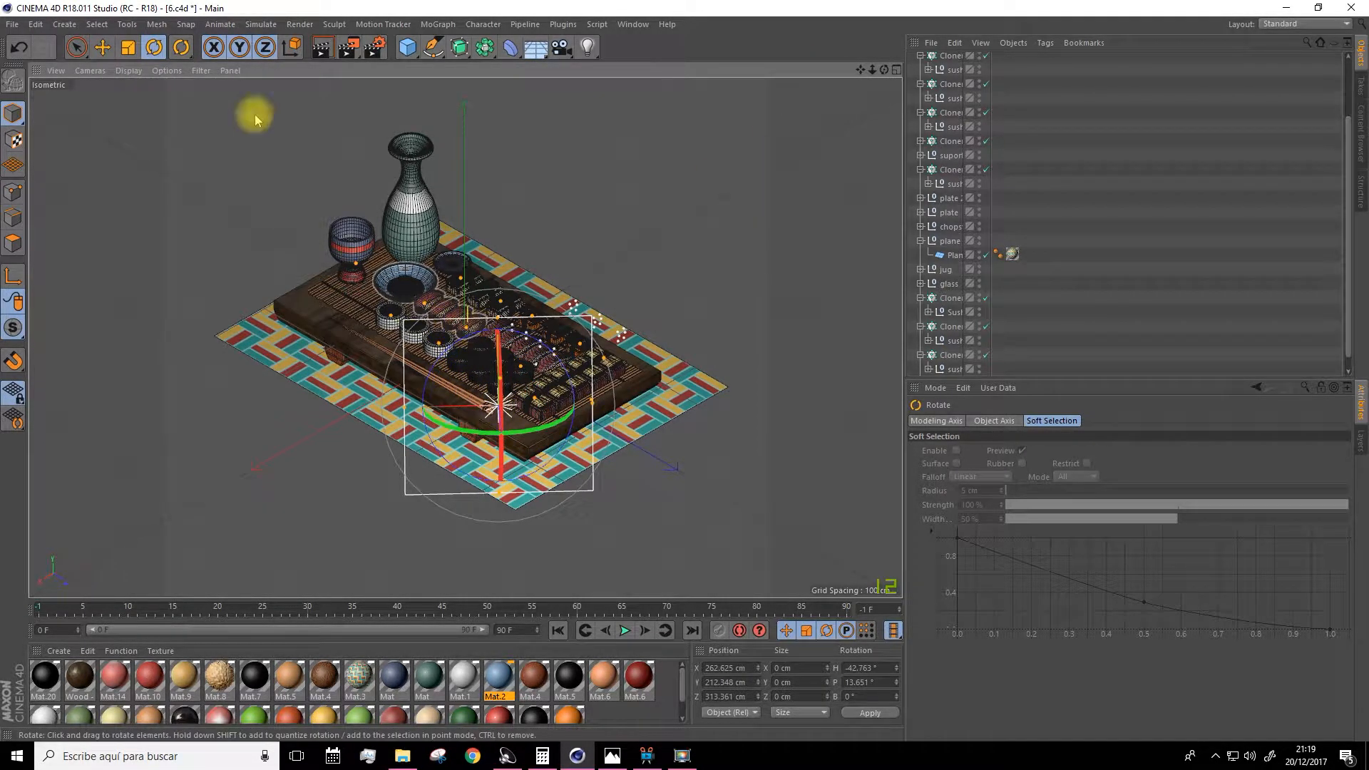
pyautogui.click(896, 72)
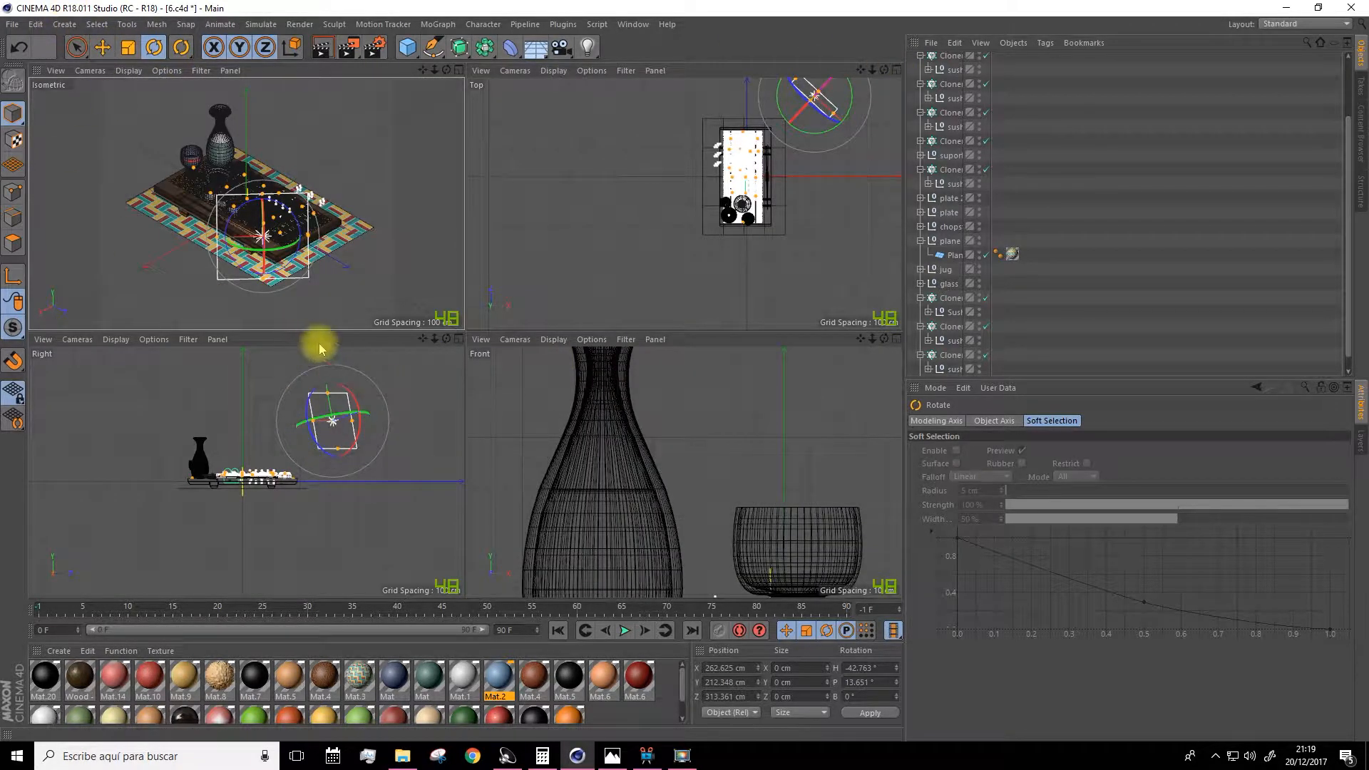
pyautogui.click(458, 339)
pyautogui.click(102, 47)
pyautogui.moveTo(715, 214); pyautogui.dragTo(823, 164)
pyautogui.scroll(3, 934, 107)
# Set the Area light's shadow type to Shadow Maps (Soft).
pyautogui.click(941, 60)
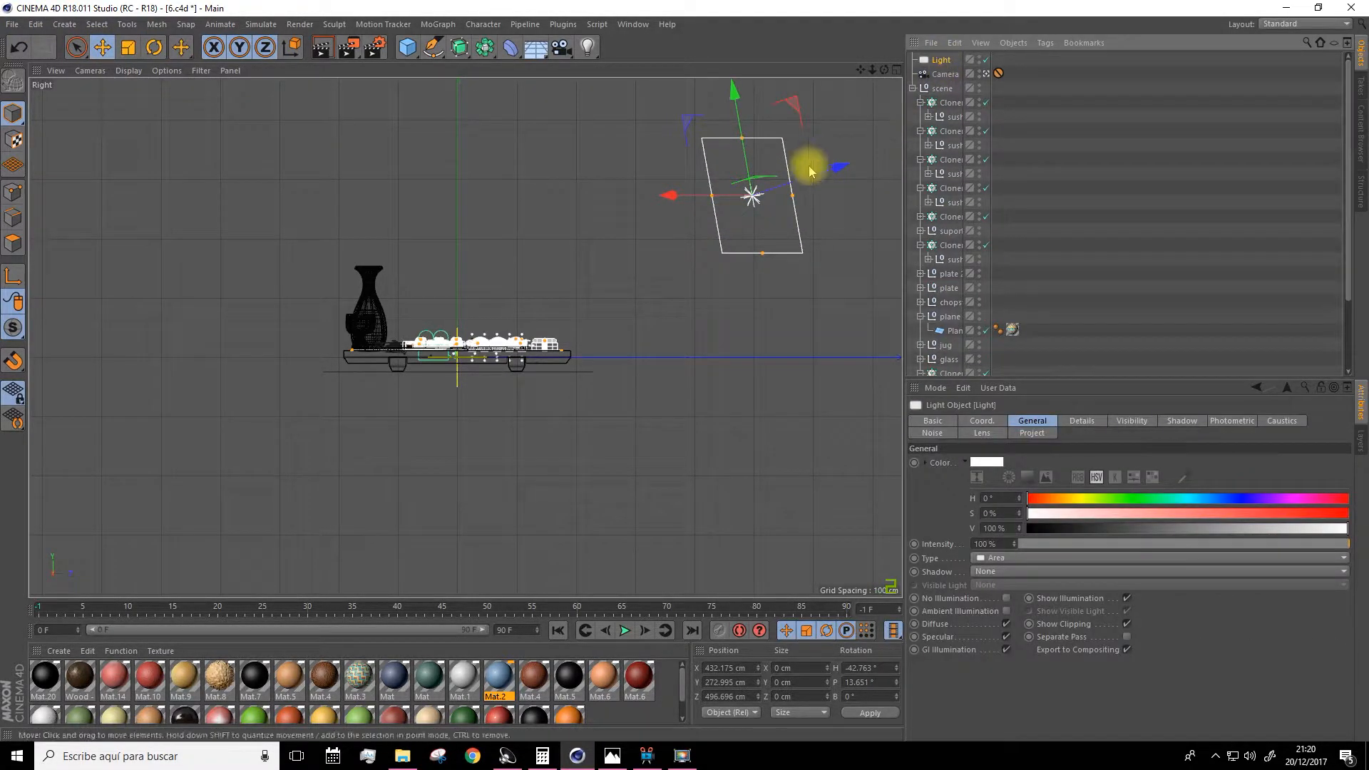
pyautogui.click(985, 571)
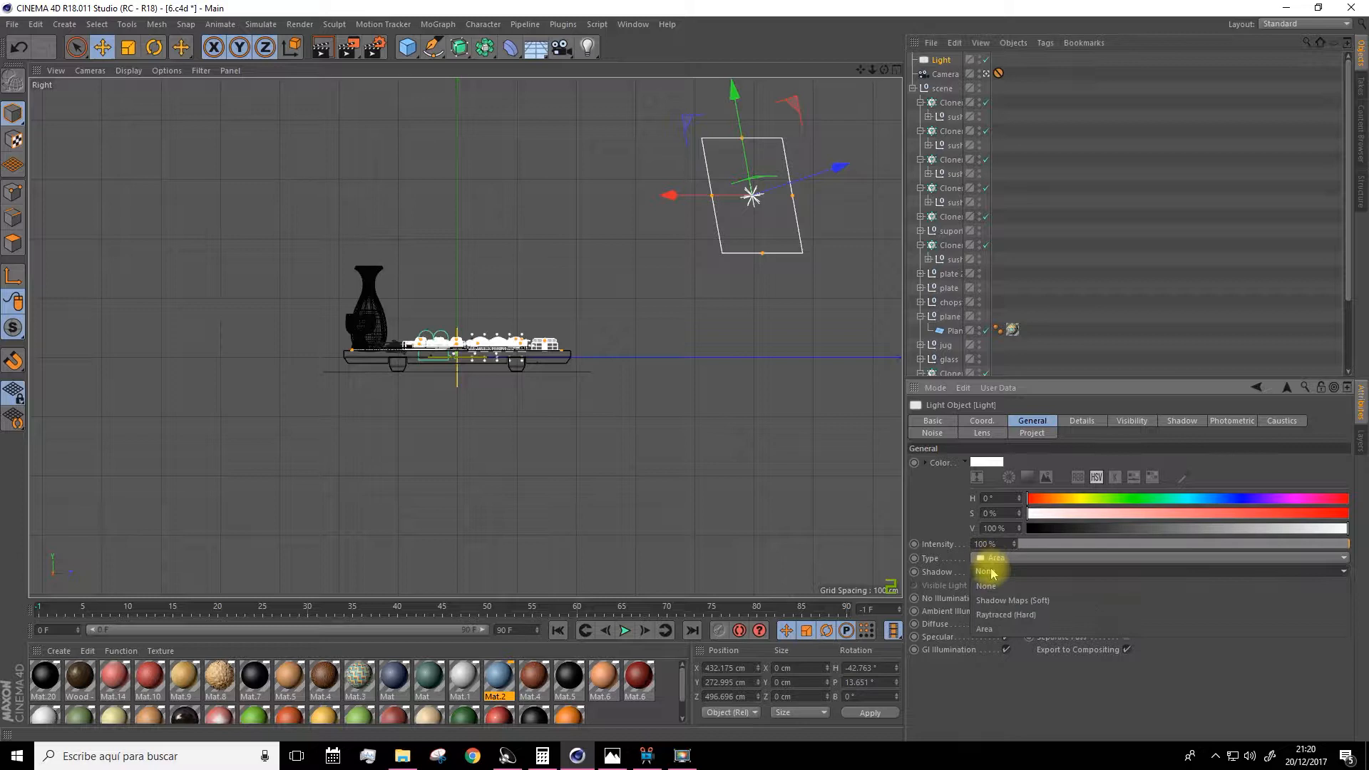
pyautogui.click(1007, 602)
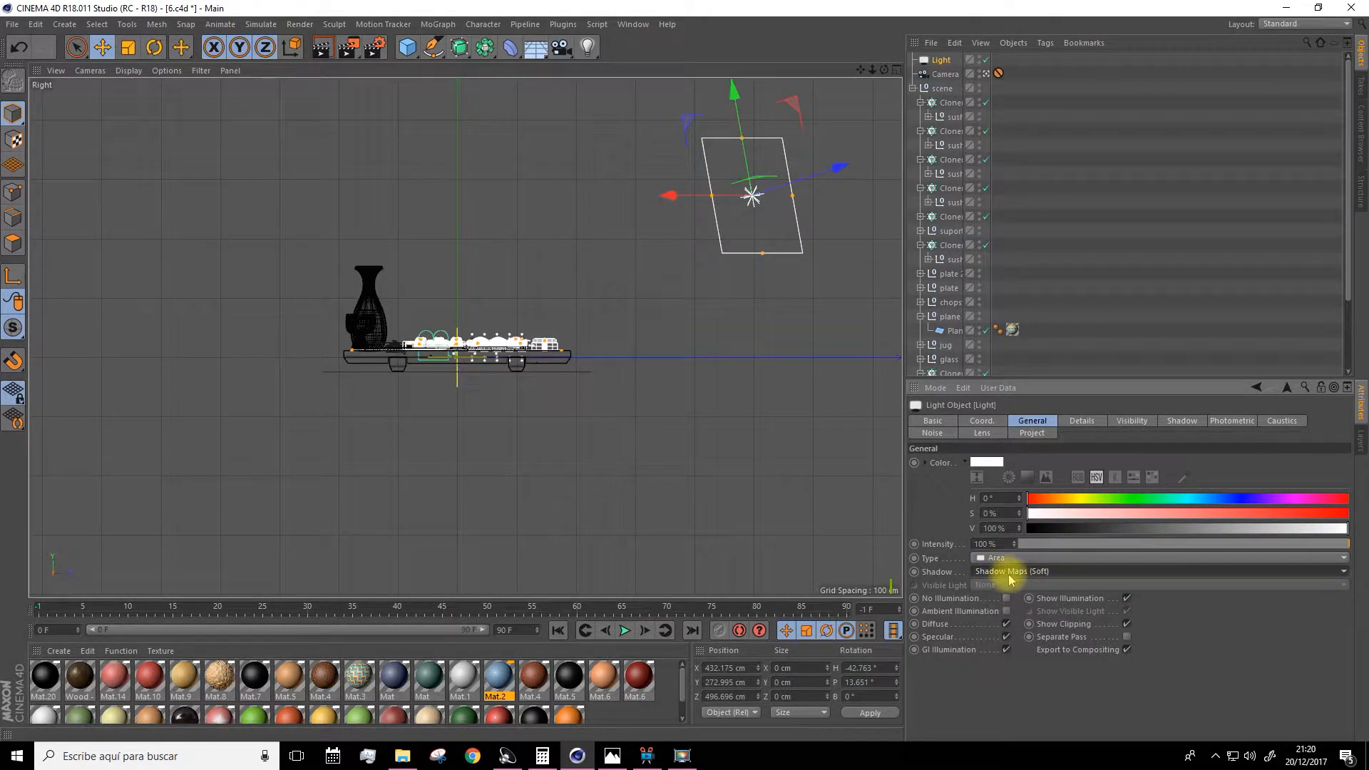
pyautogui.click(1015, 573)
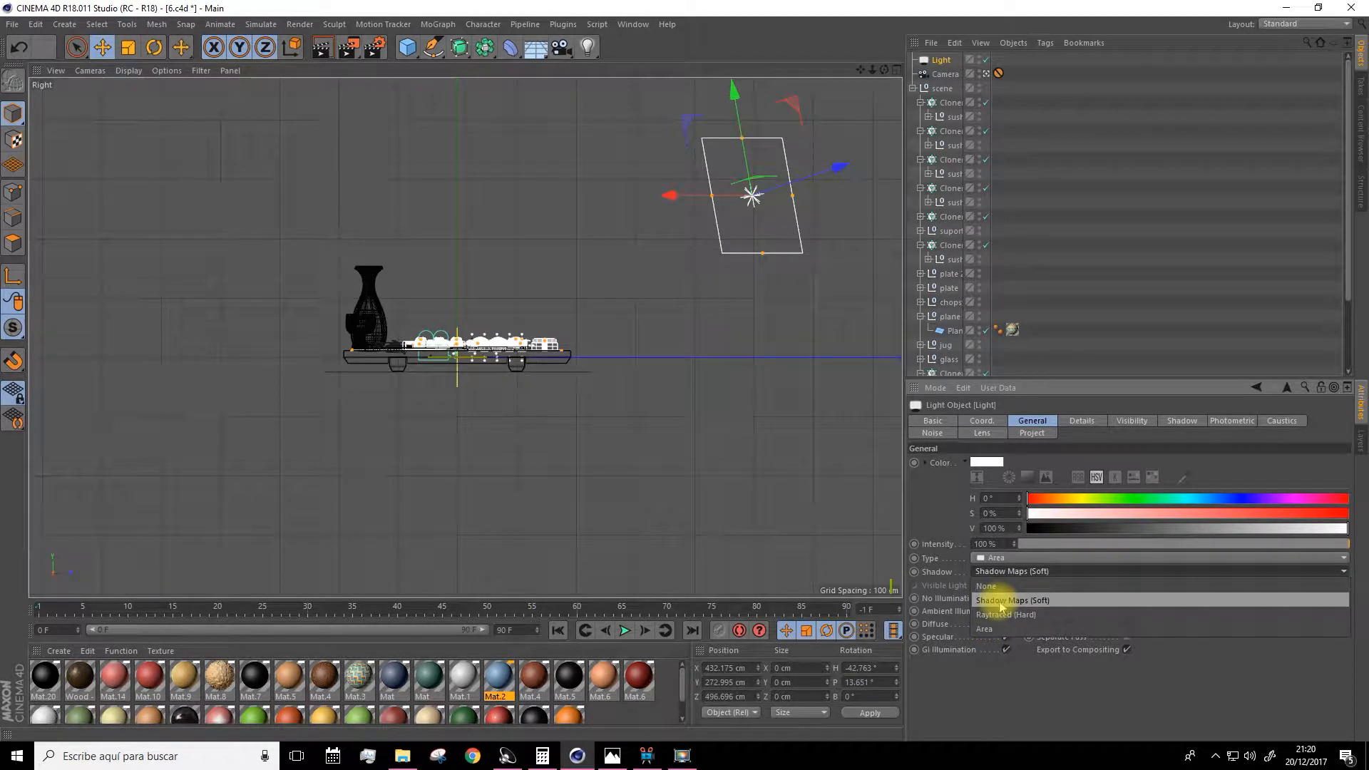
pyautogui.click(1002, 607)
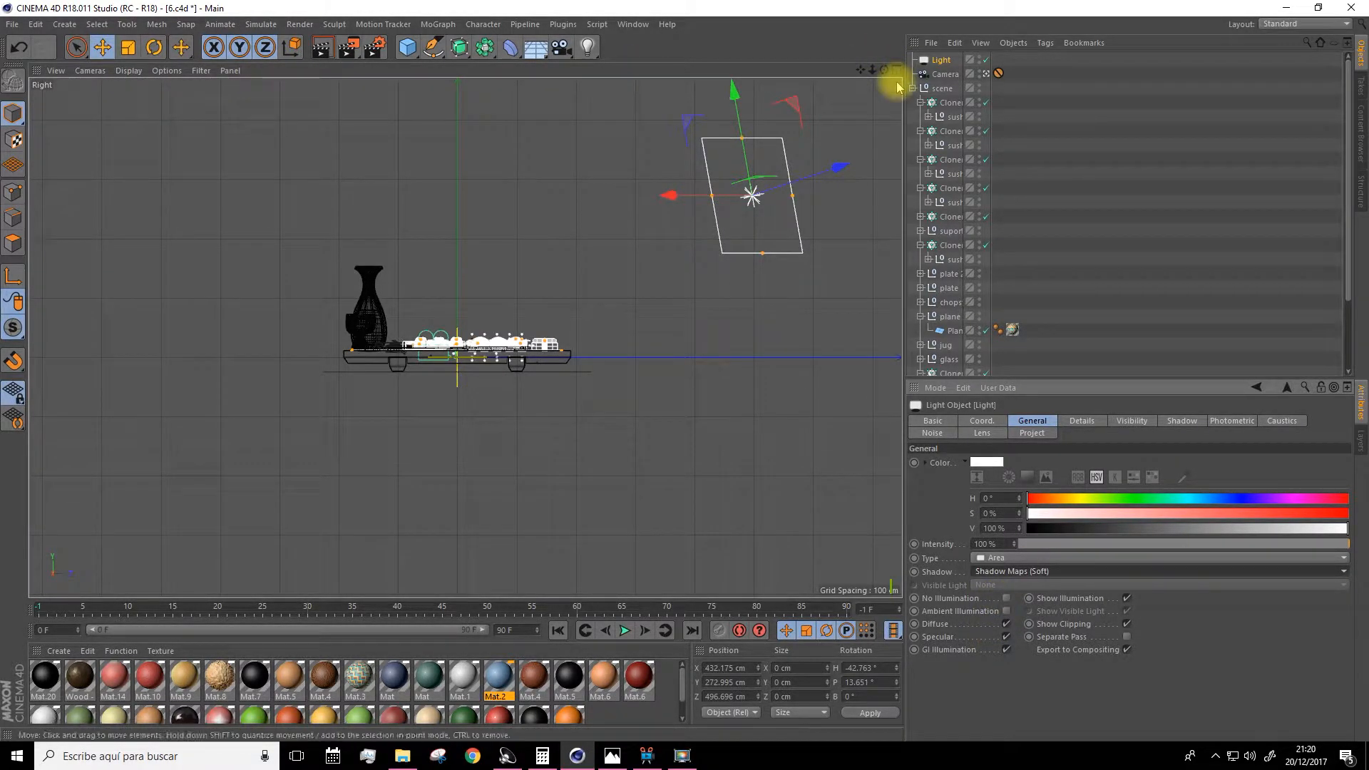
# Return to the single isometric view and preview-render the scene with the new light.
pyautogui.click(895, 71)
pyautogui.click(458, 70)
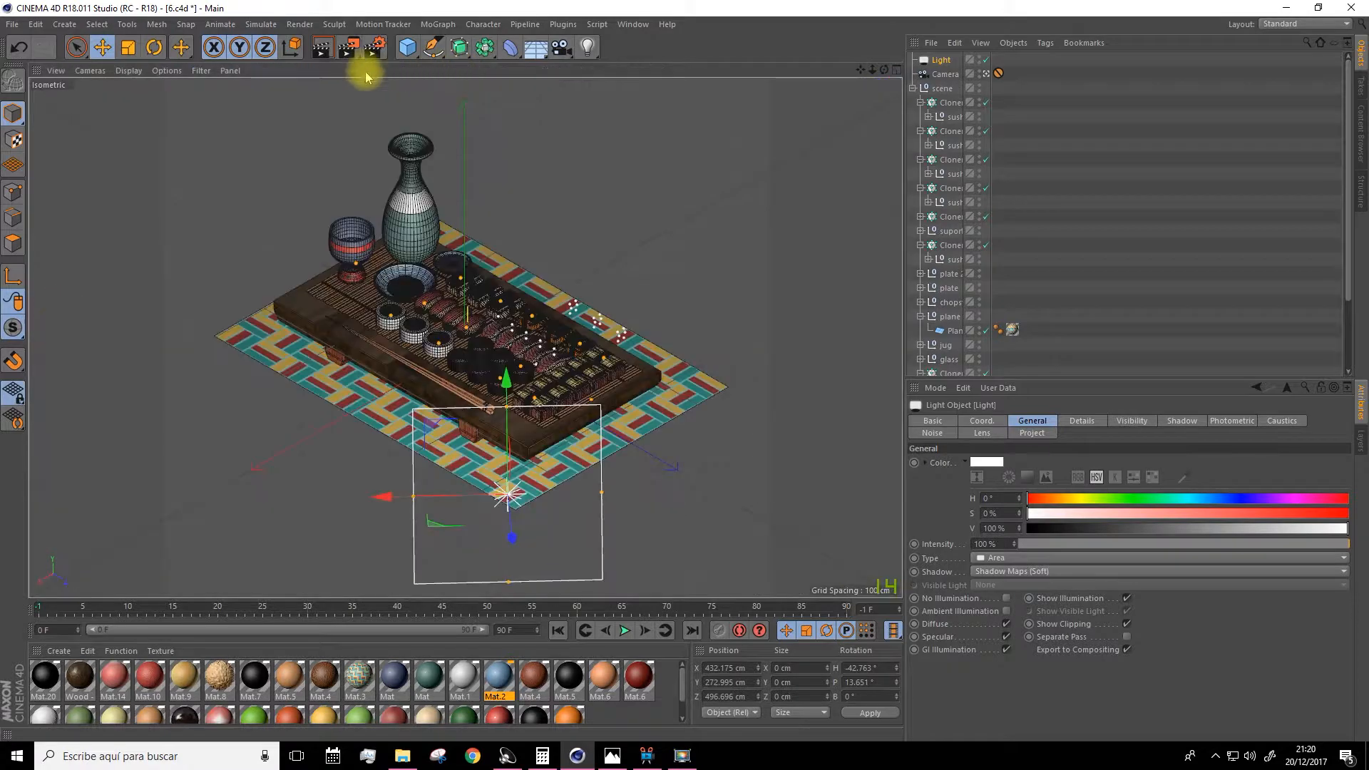
pyautogui.click(322, 48)
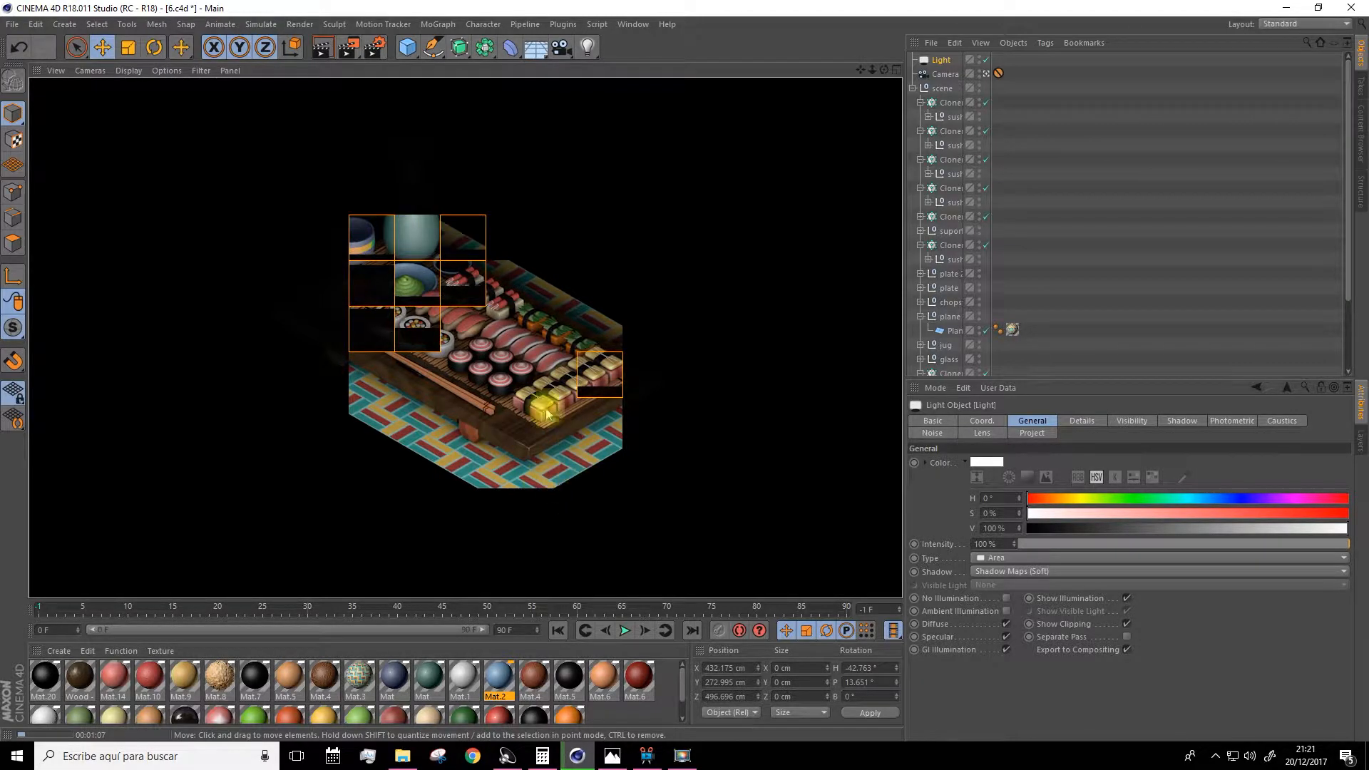
pyautogui.click(706, 482)
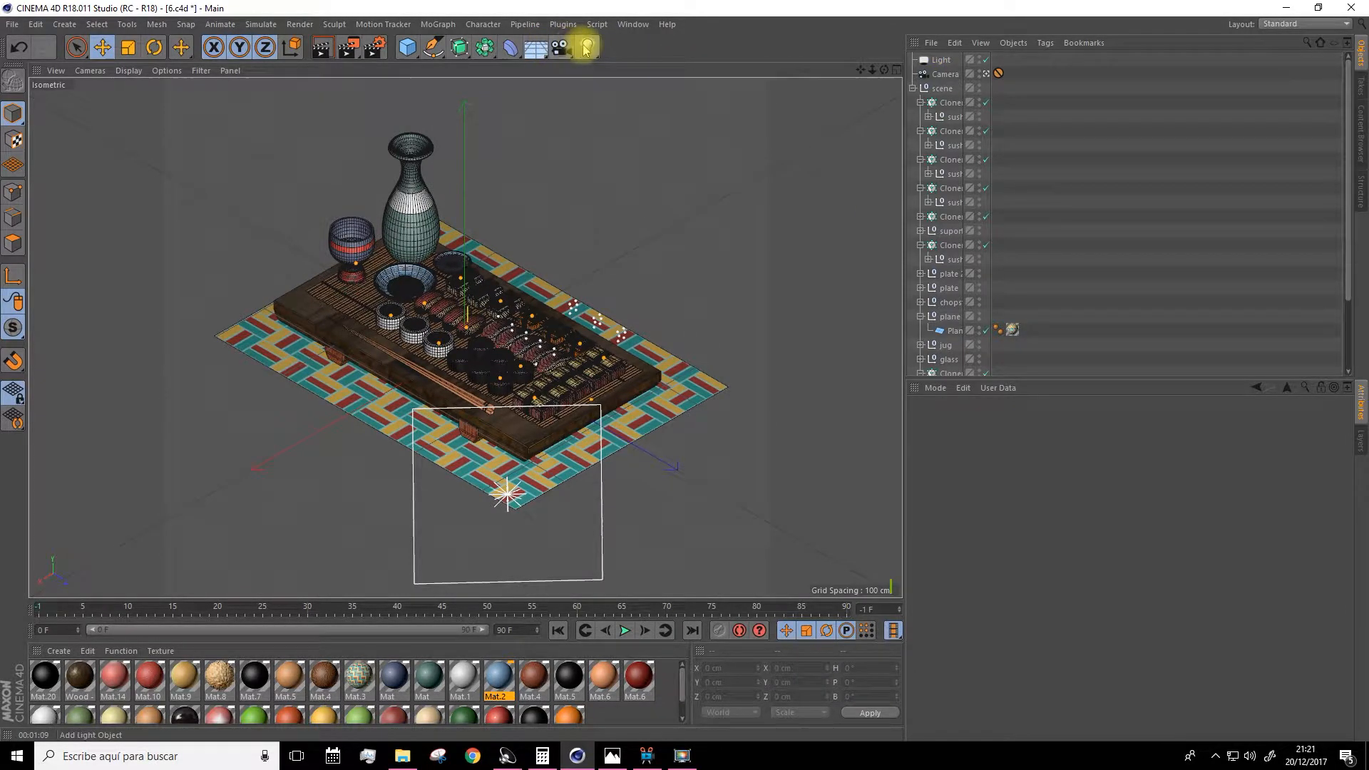
# Add a Physical Sky object to the scene and briefly open the render settings.
pyautogui.click(536, 50)
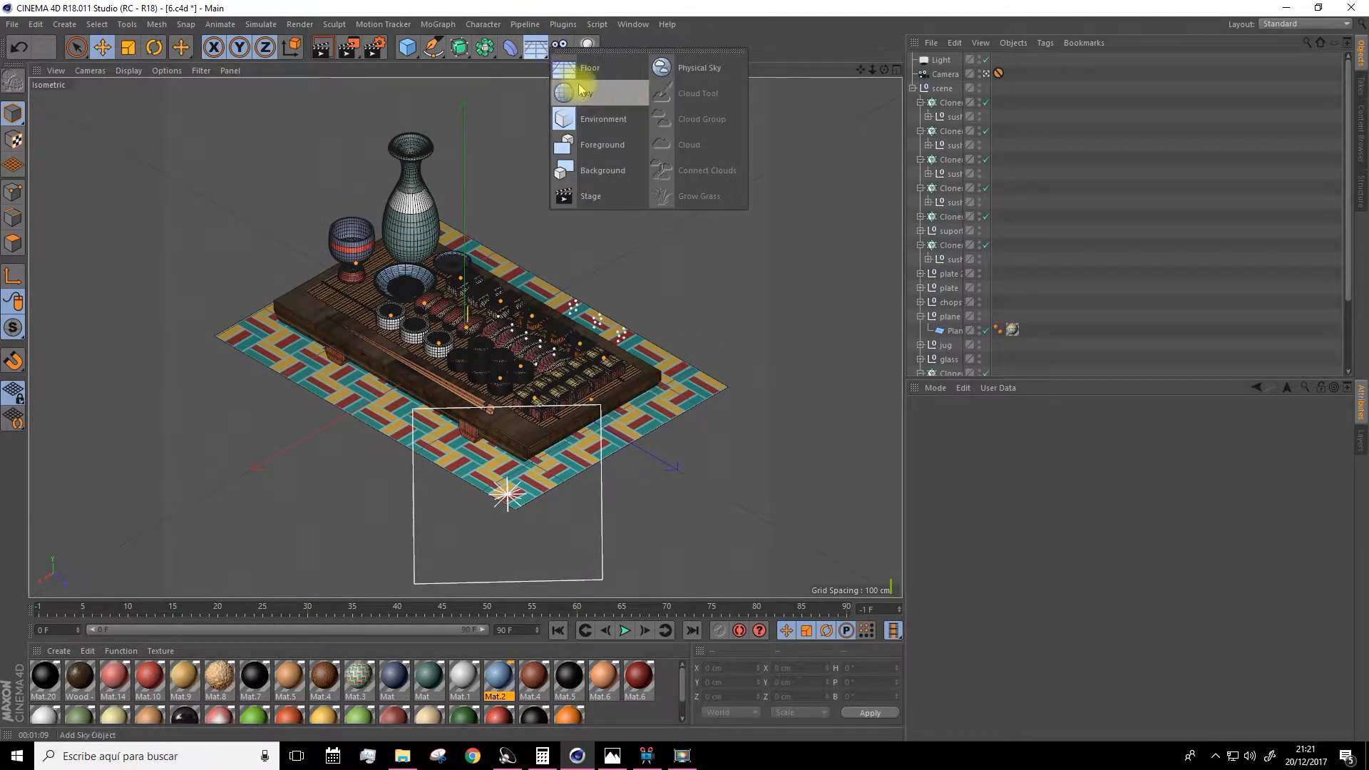
pyautogui.click(704, 69)
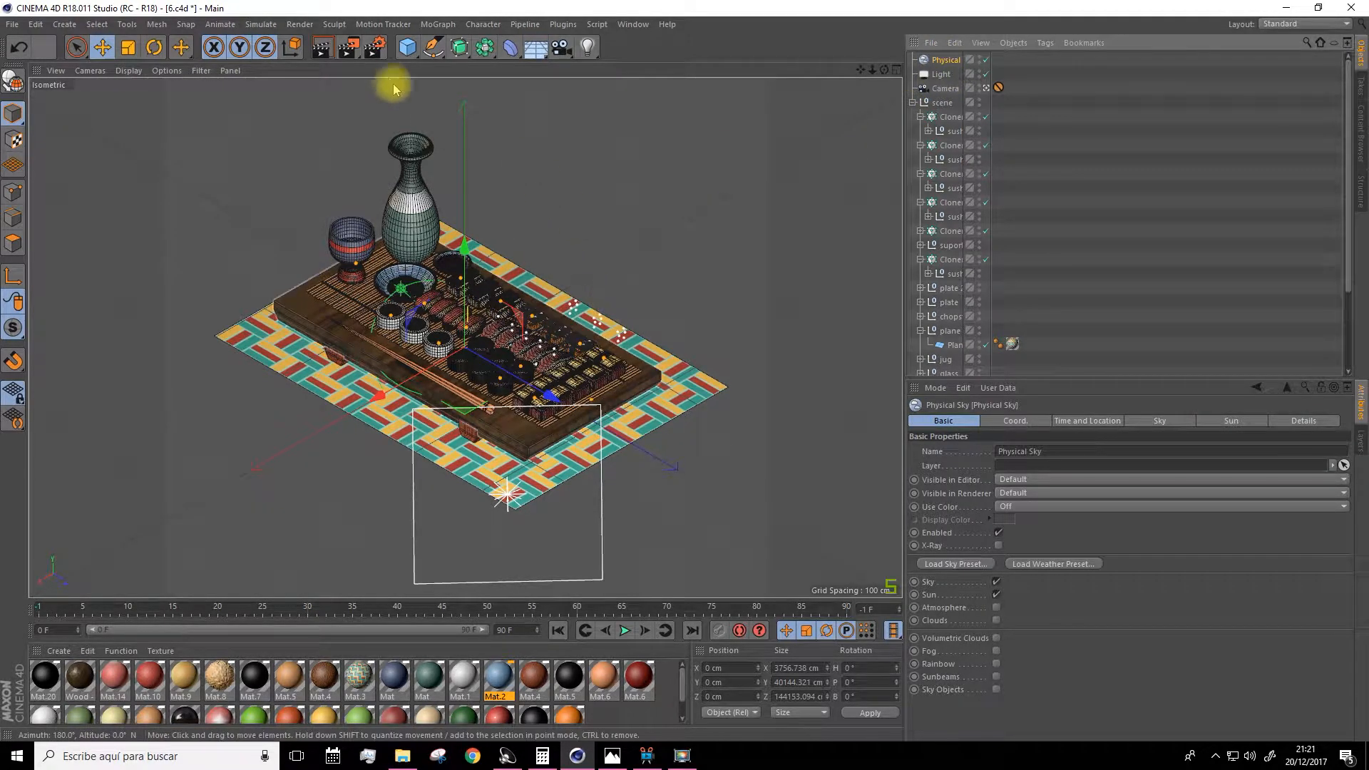
pyautogui.click(372, 48)
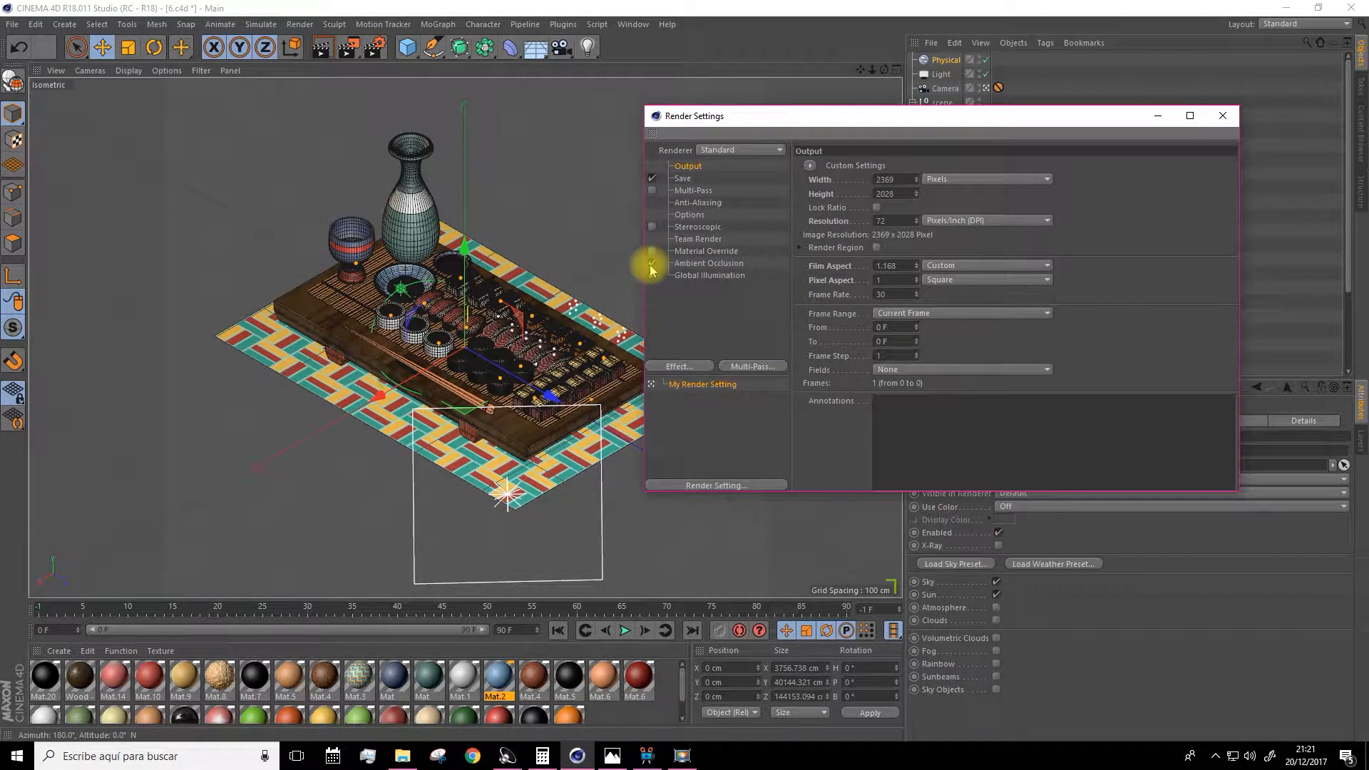
pyautogui.click(1157, 120)
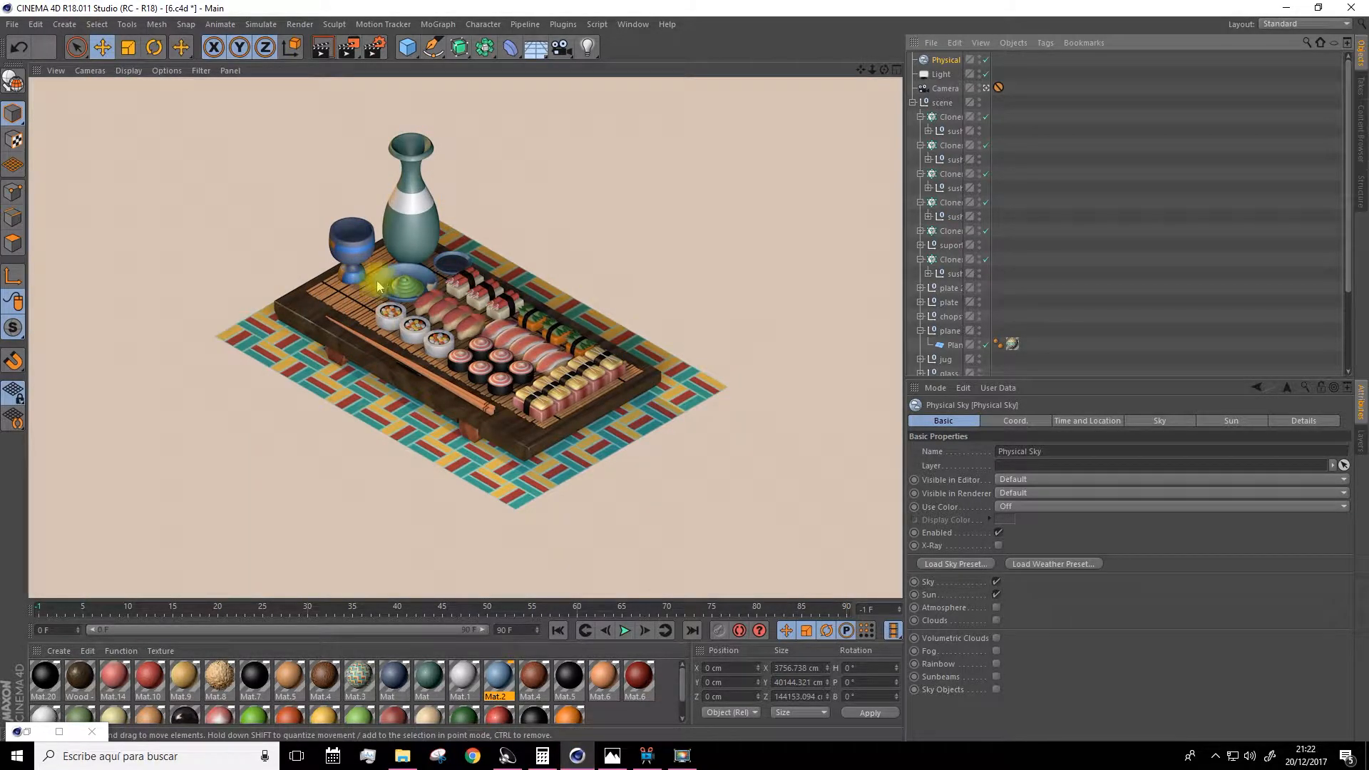
# Set the Physical Sky's sun preview color to a warm tint of H 36.134°, S 29%, V 100%.
pyautogui.click(950, 61)
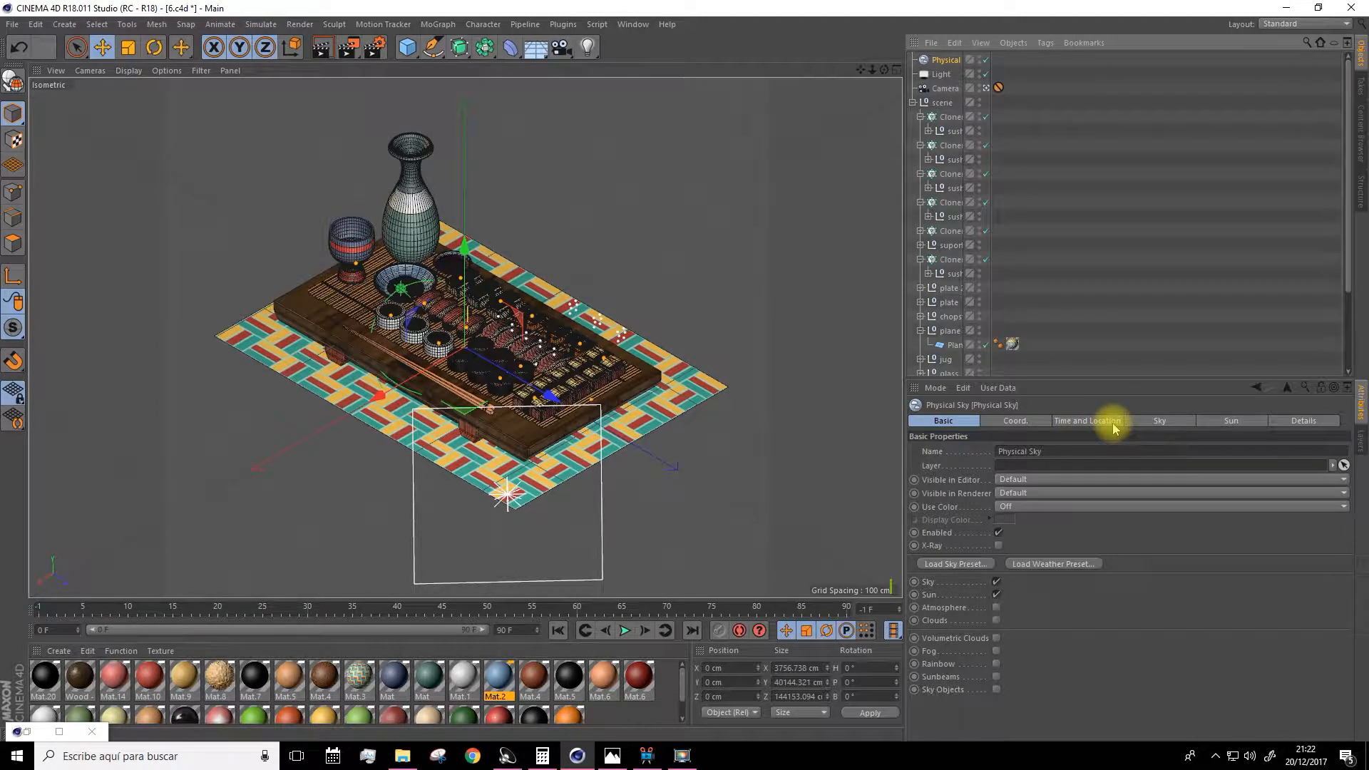
pyautogui.click(1109, 424)
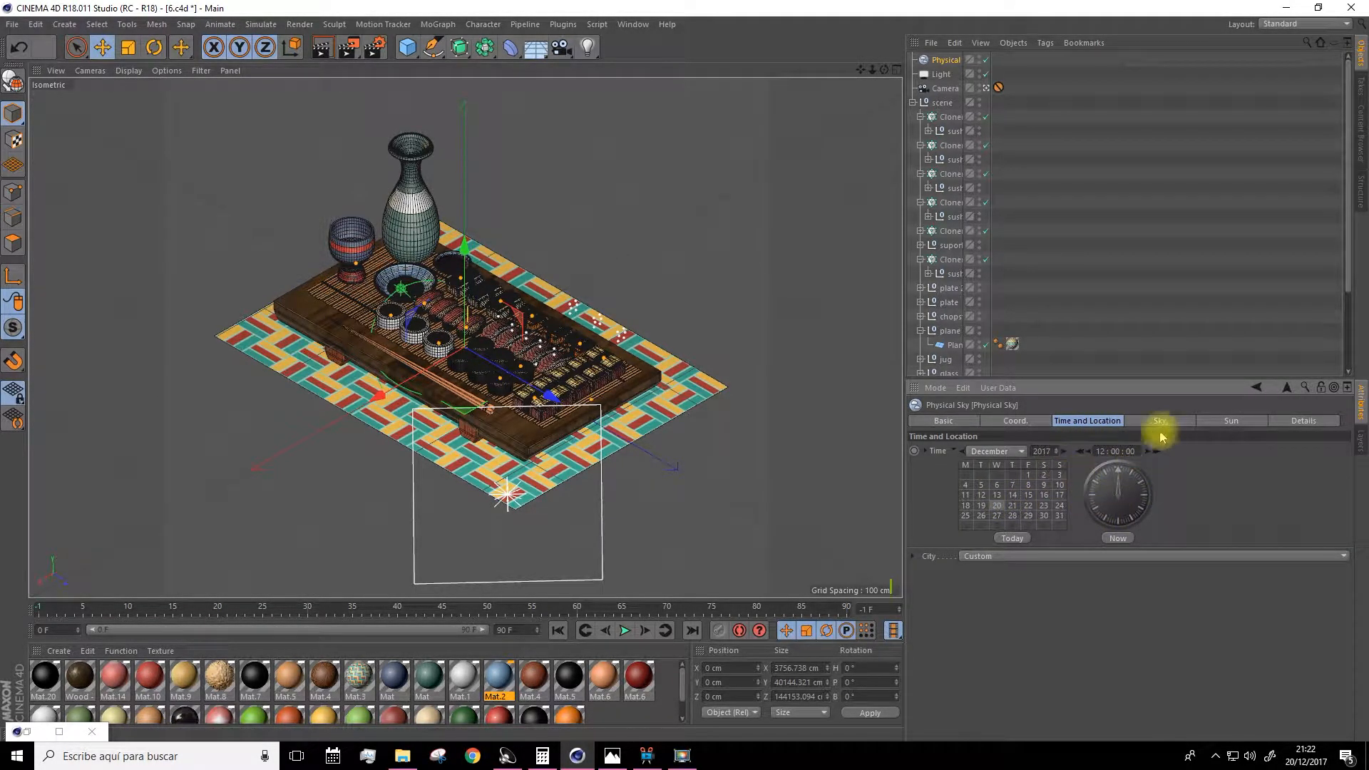
pyautogui.click(1205, 422)
pyautogui.click(1156, 422)
pyautogui.click(1202, 421)
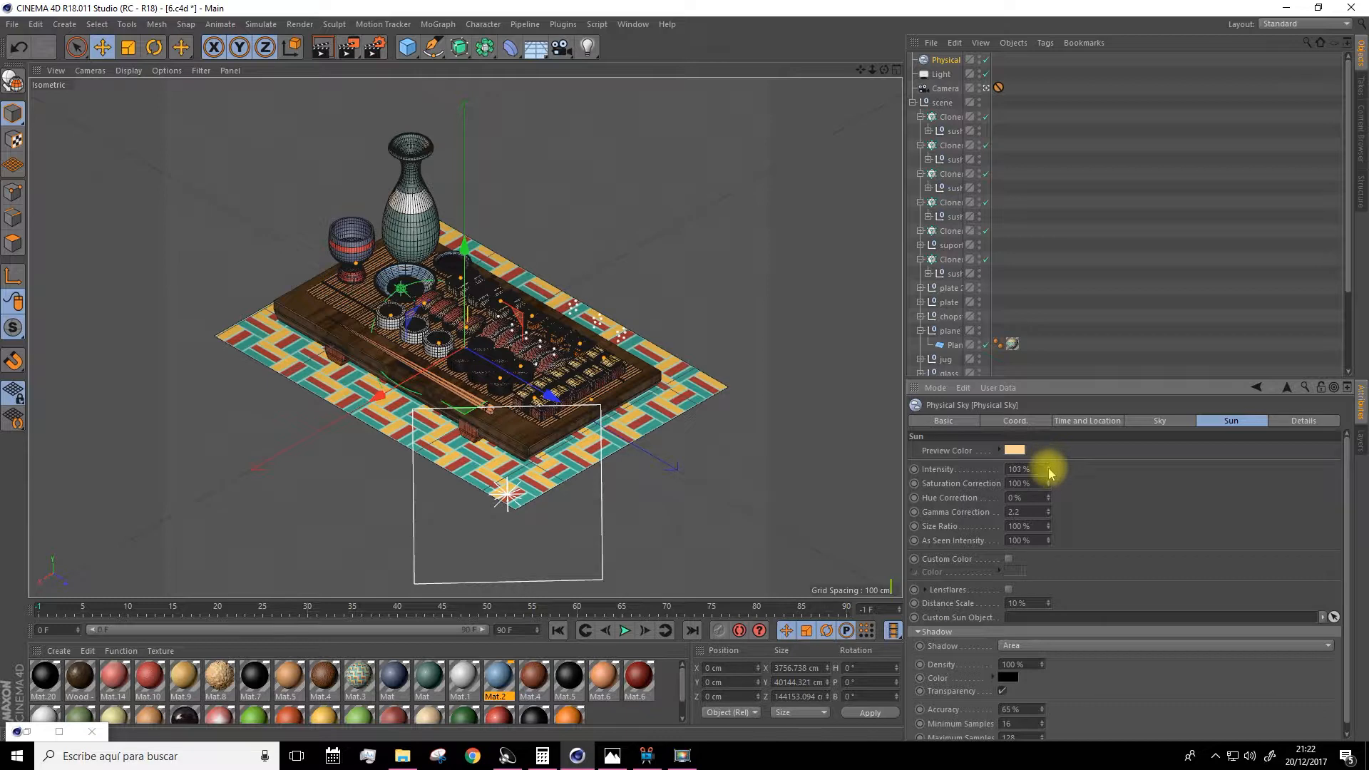
pyautogui.click(1015, 451)
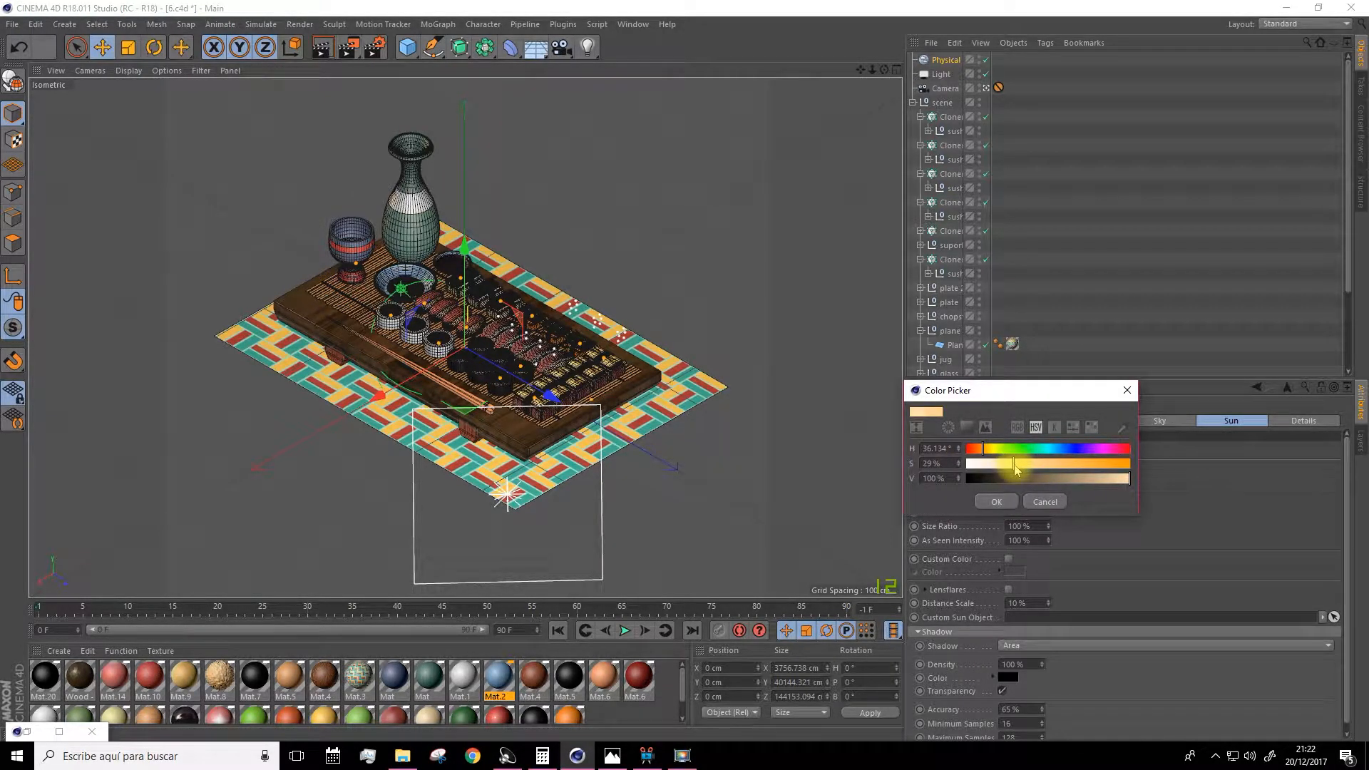
pyautogui.click(996, 501)
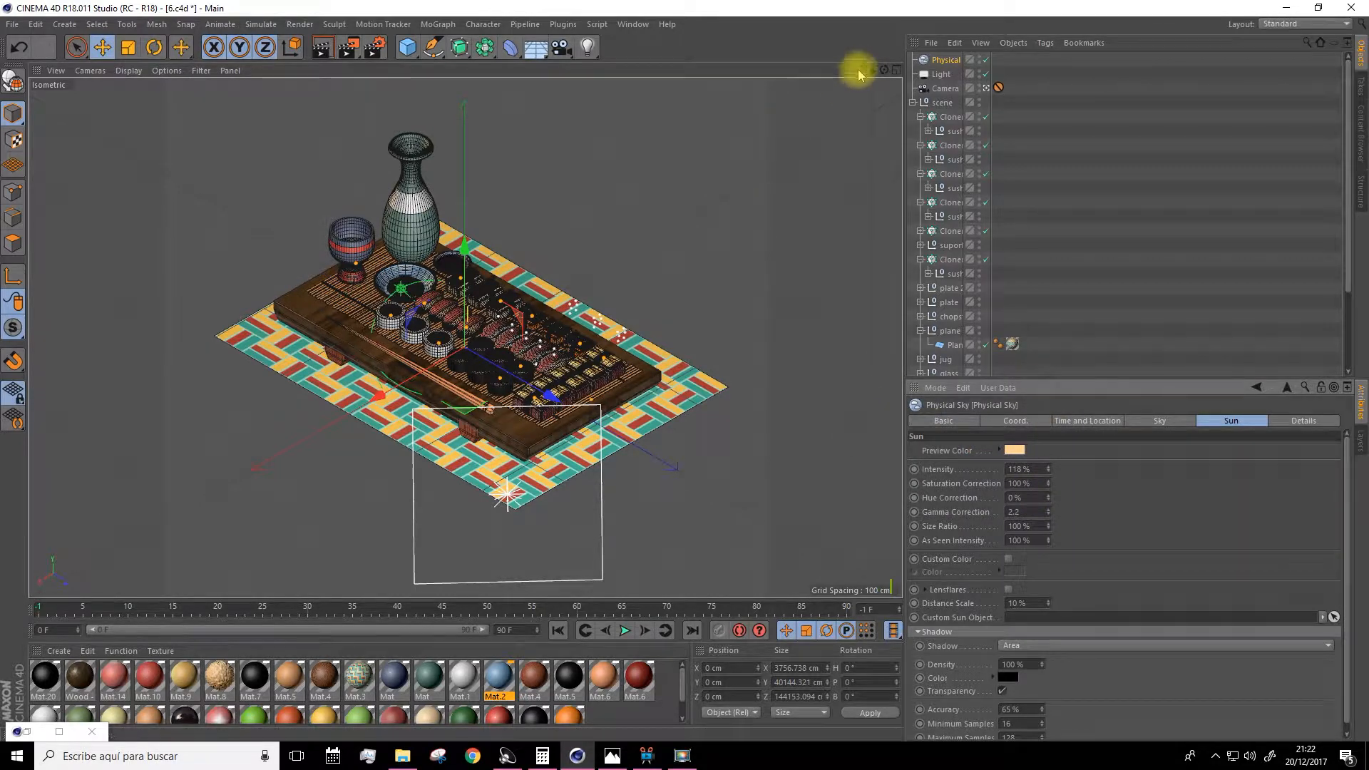
pyautogui.click(1051, 119)
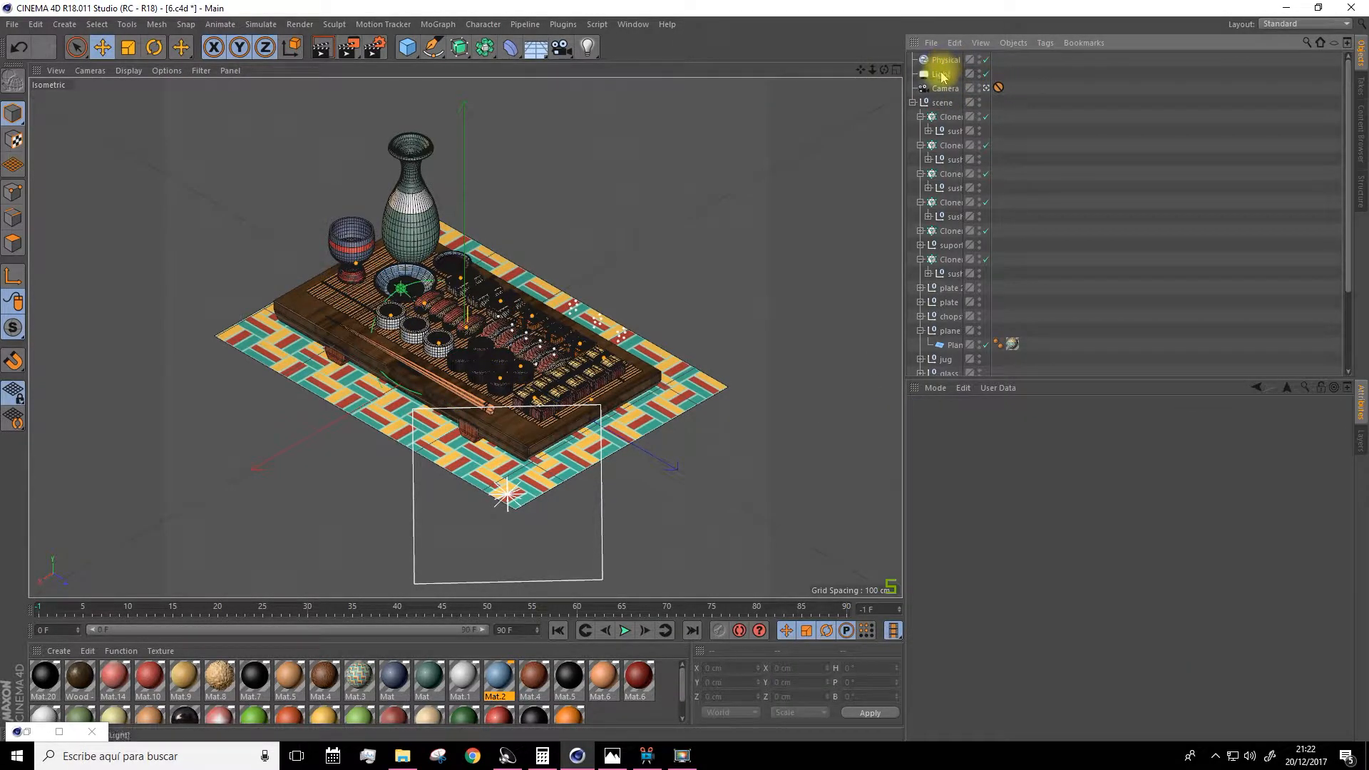
pyautogui.click(944, 60)
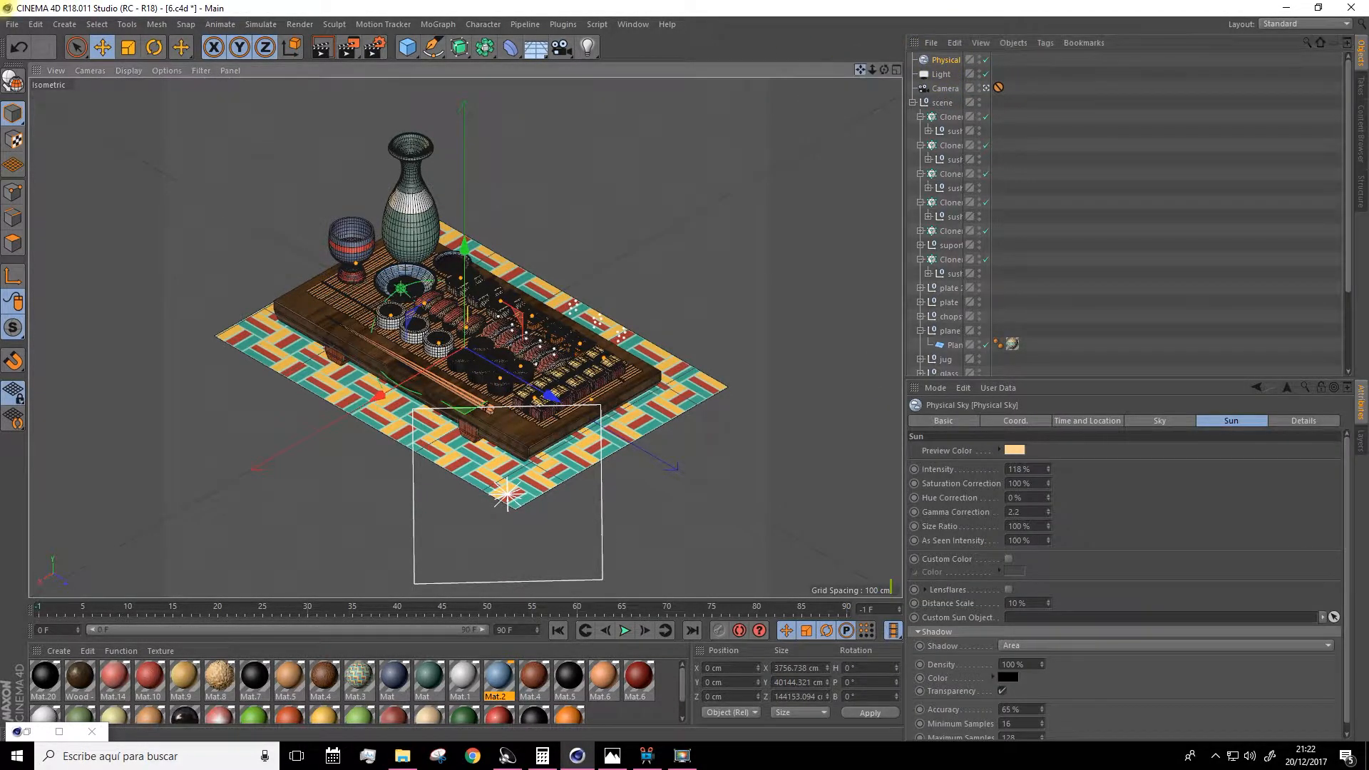
pyautogui.moveTo(354, 53); pyautogui.dragTo(348, 13)
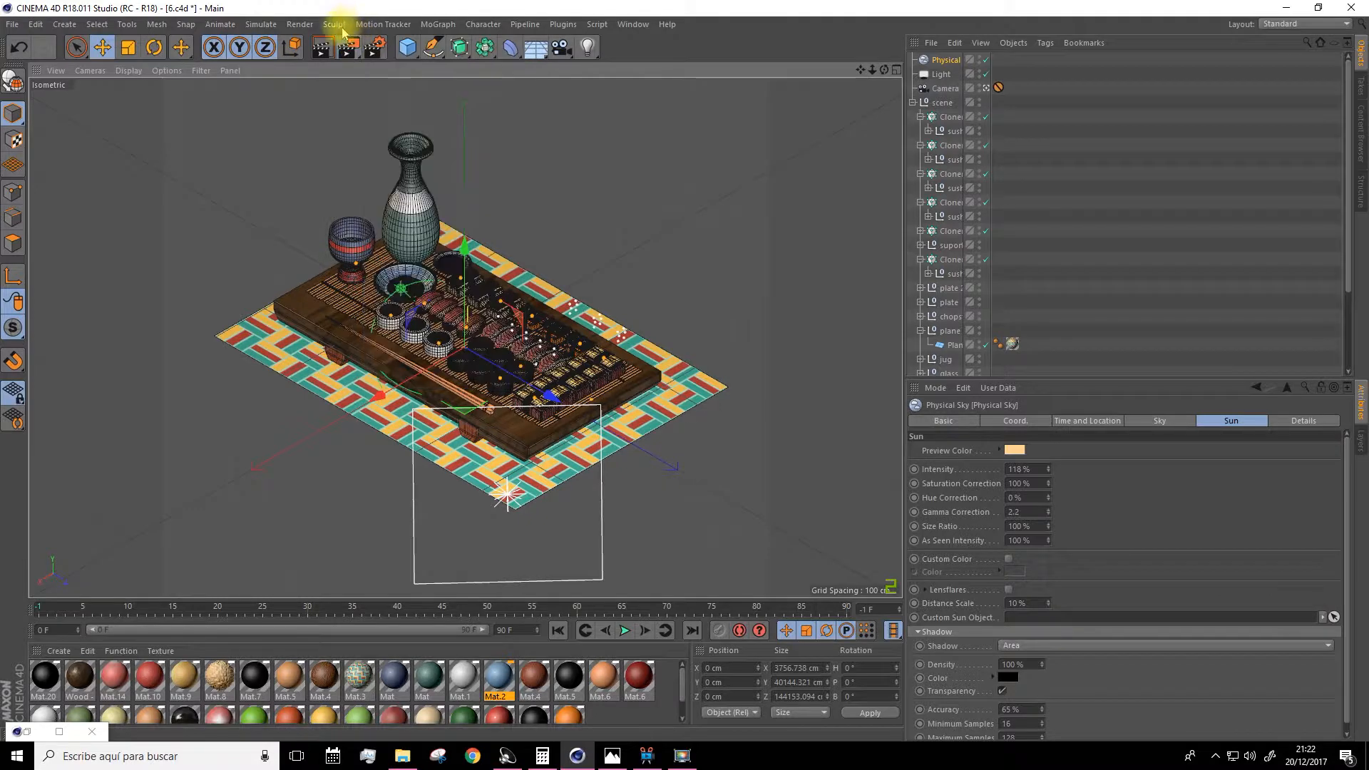
pyautogui.click(352, 50)
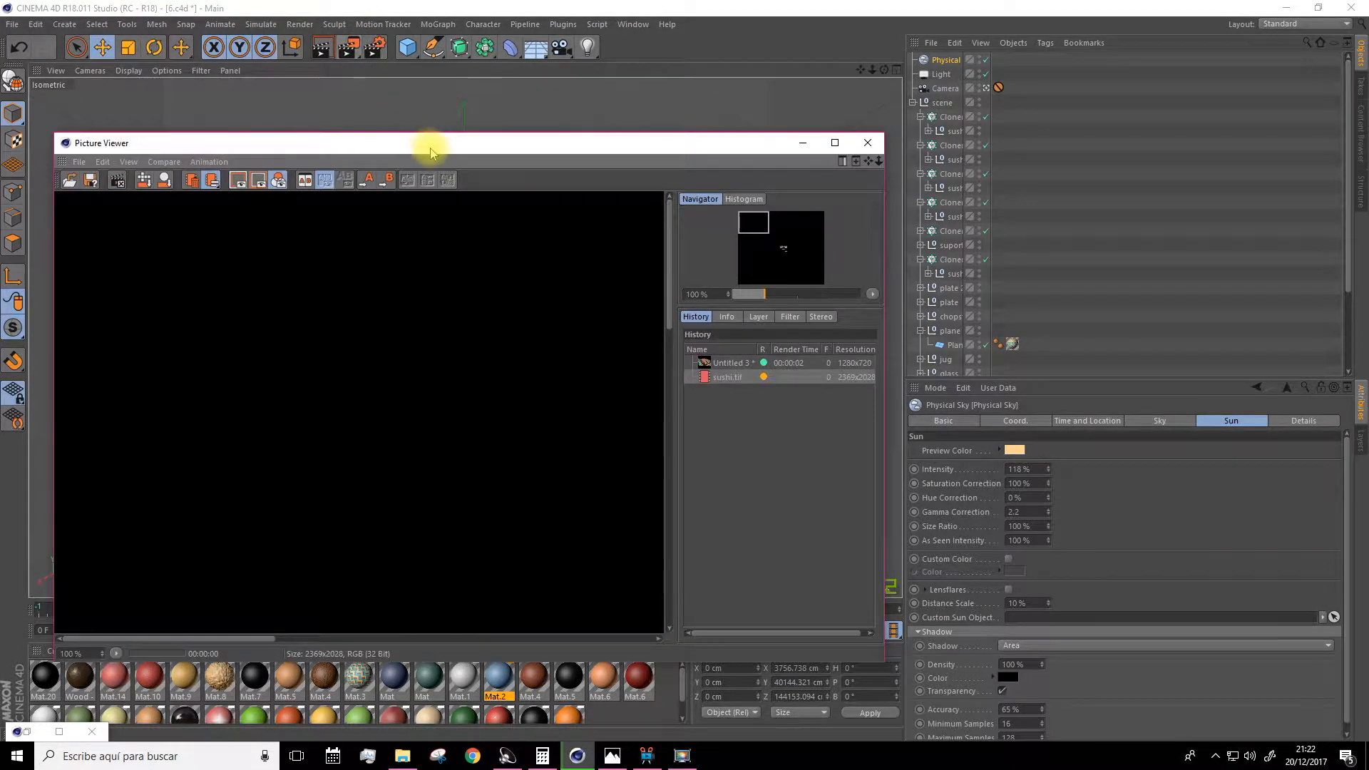
pyautogui.doubleClick(434, 143)
pyautogui.scroll(-4, 434, 351)
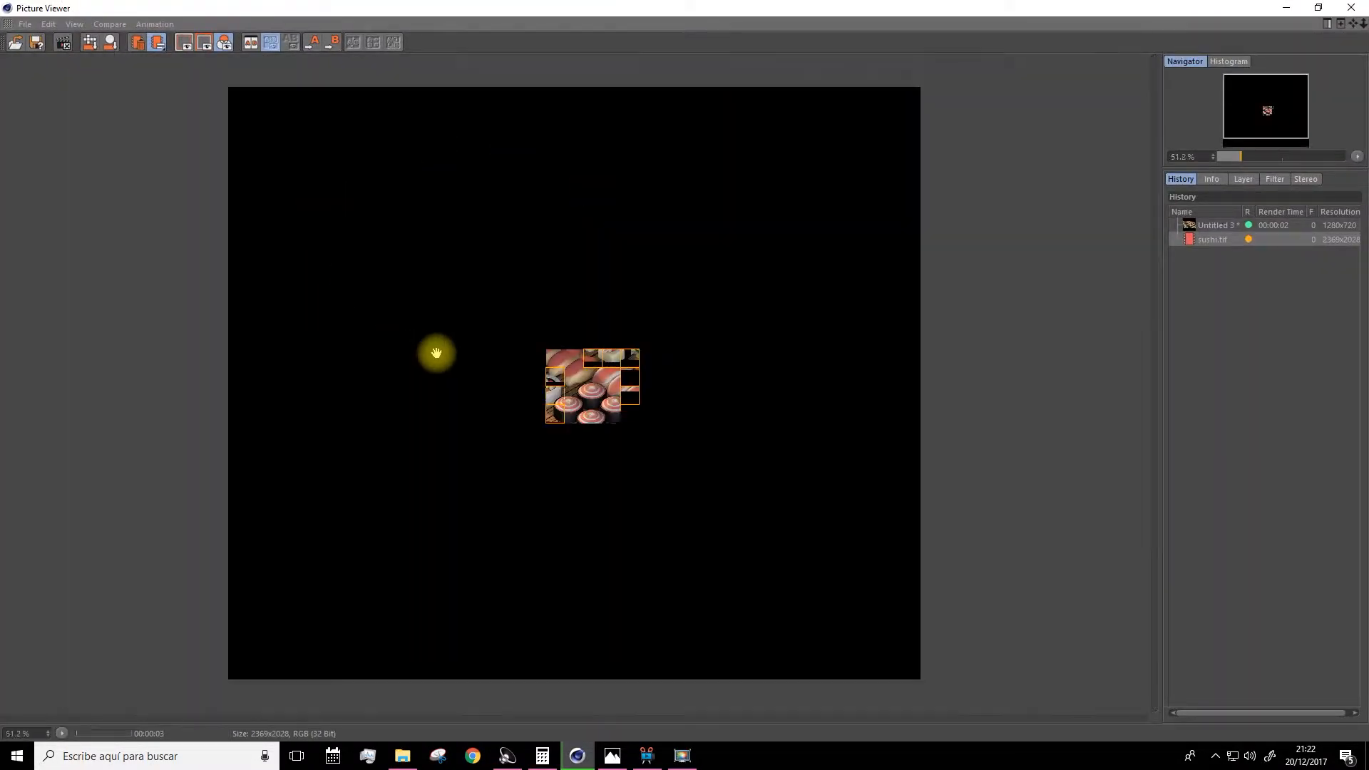
pyautogui.scroll(2, 597, 461)
pyautogui.click(1350, 8)
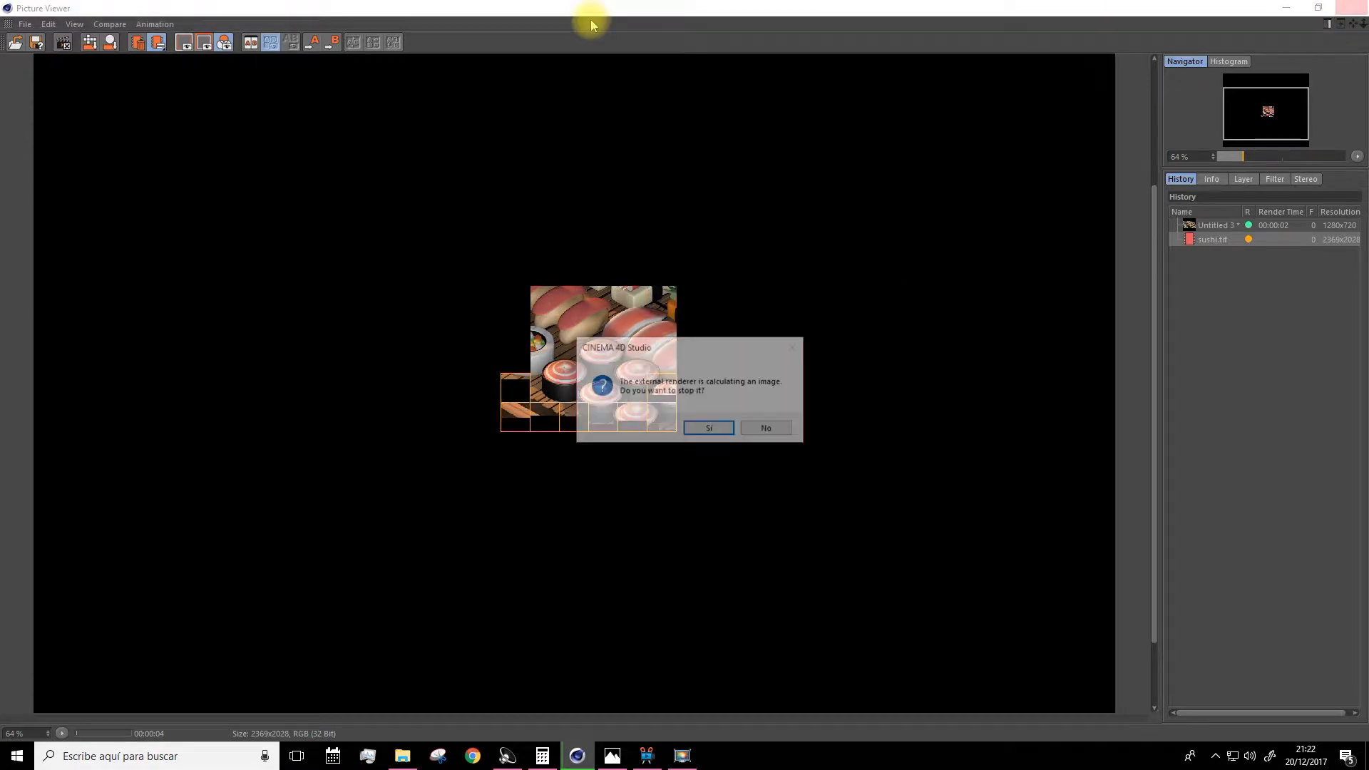
pyautogui.click(708, 428)
# Enable Global Illumination in the render settings.
pyautogui.click(375, 47)
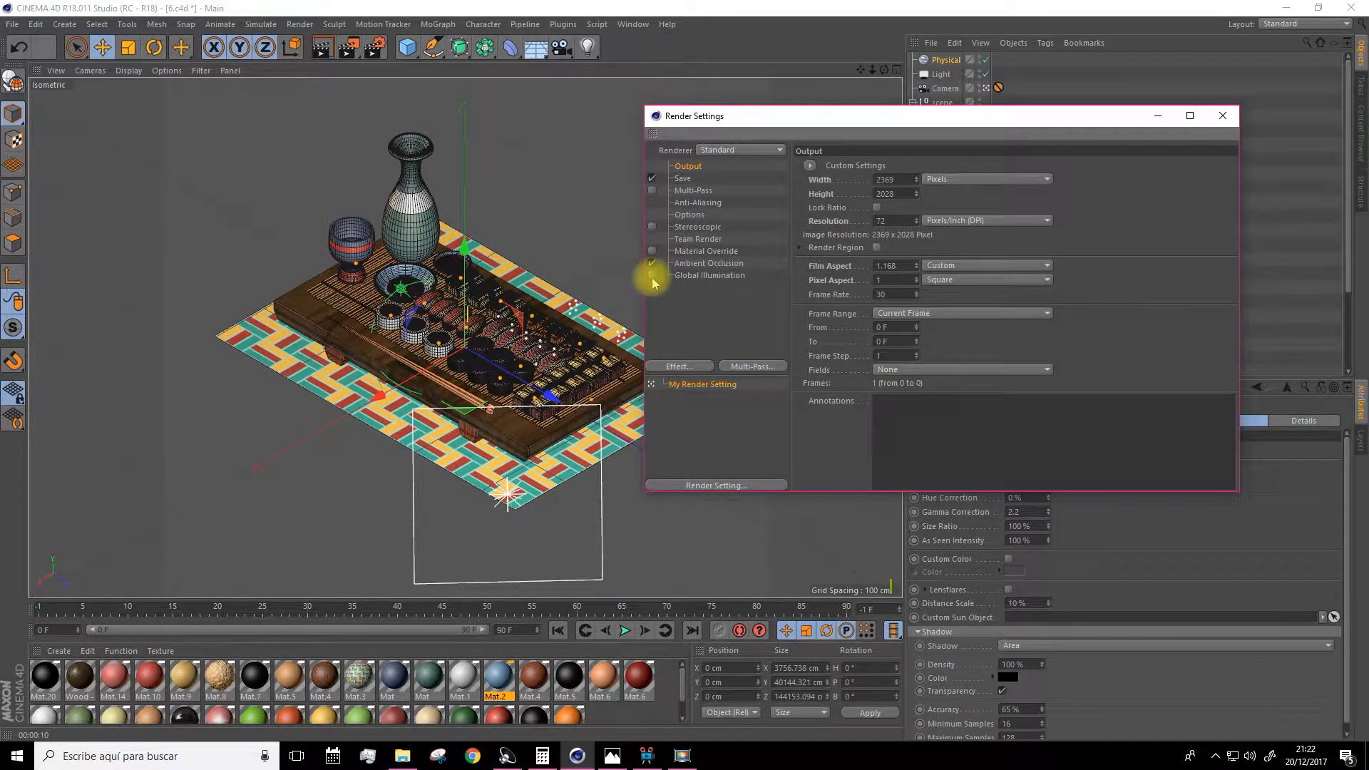
pyautogui.click(652, 275)
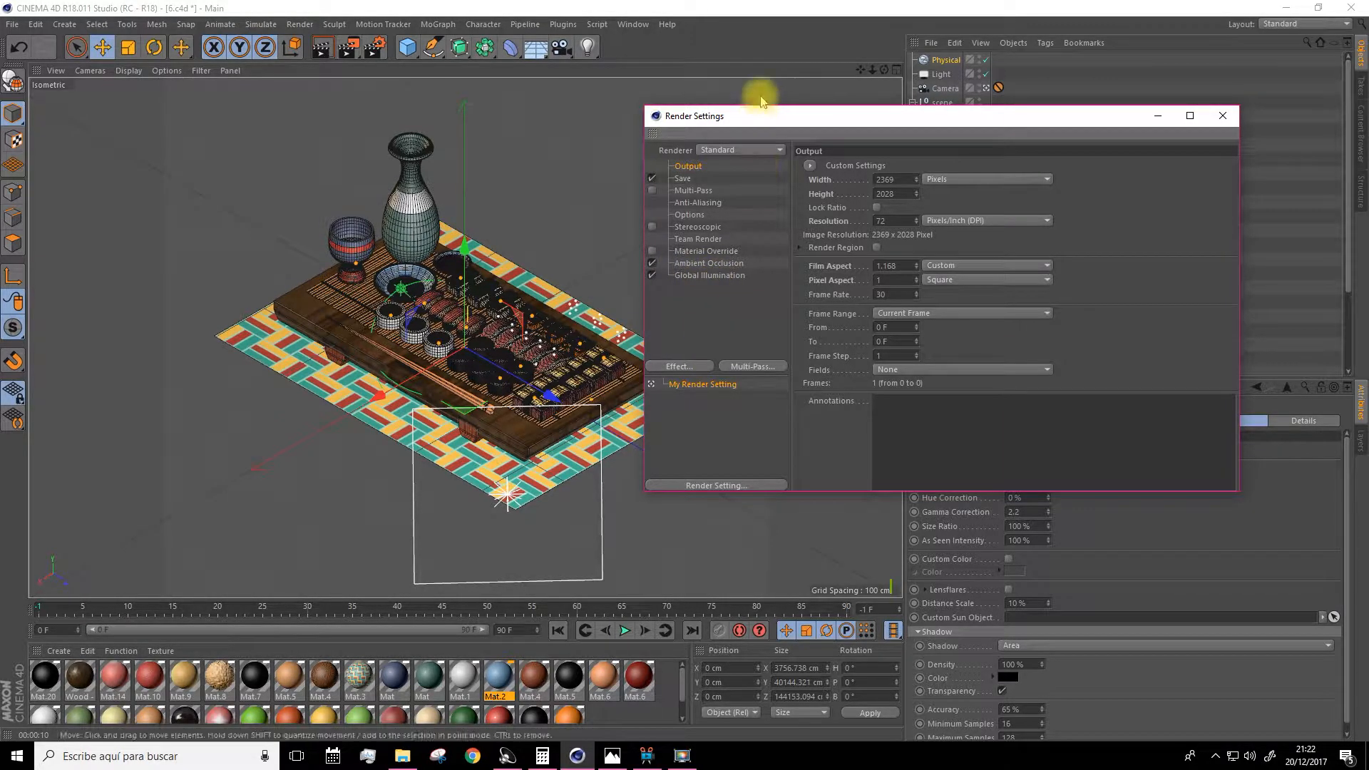
pyautogui.moveTo(776, 131); pyautogui.dragTo(702, 128)
pyautogui.click(1148, 115)
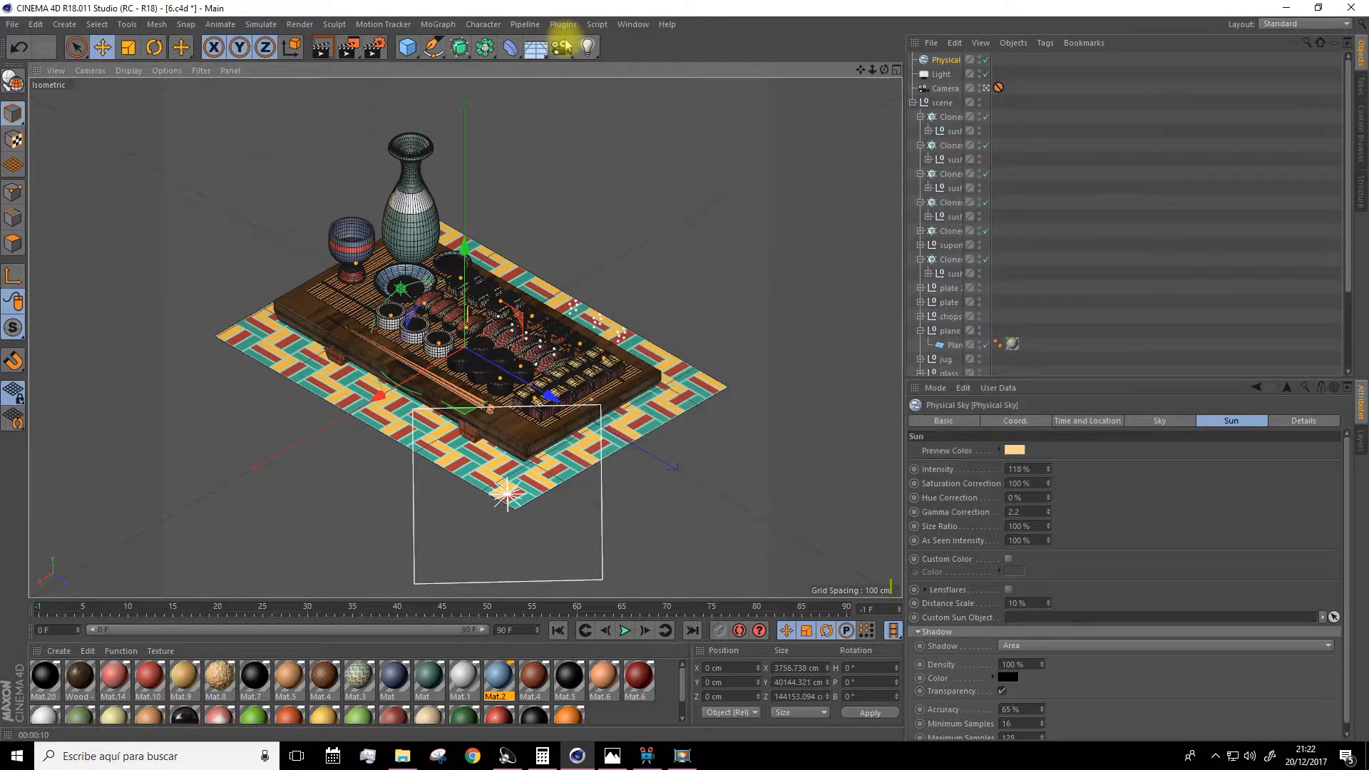
# Render the scene to the Picture Viewer and compare the latest render with earlier ones in the history.
pyautogui.click(347, 50)
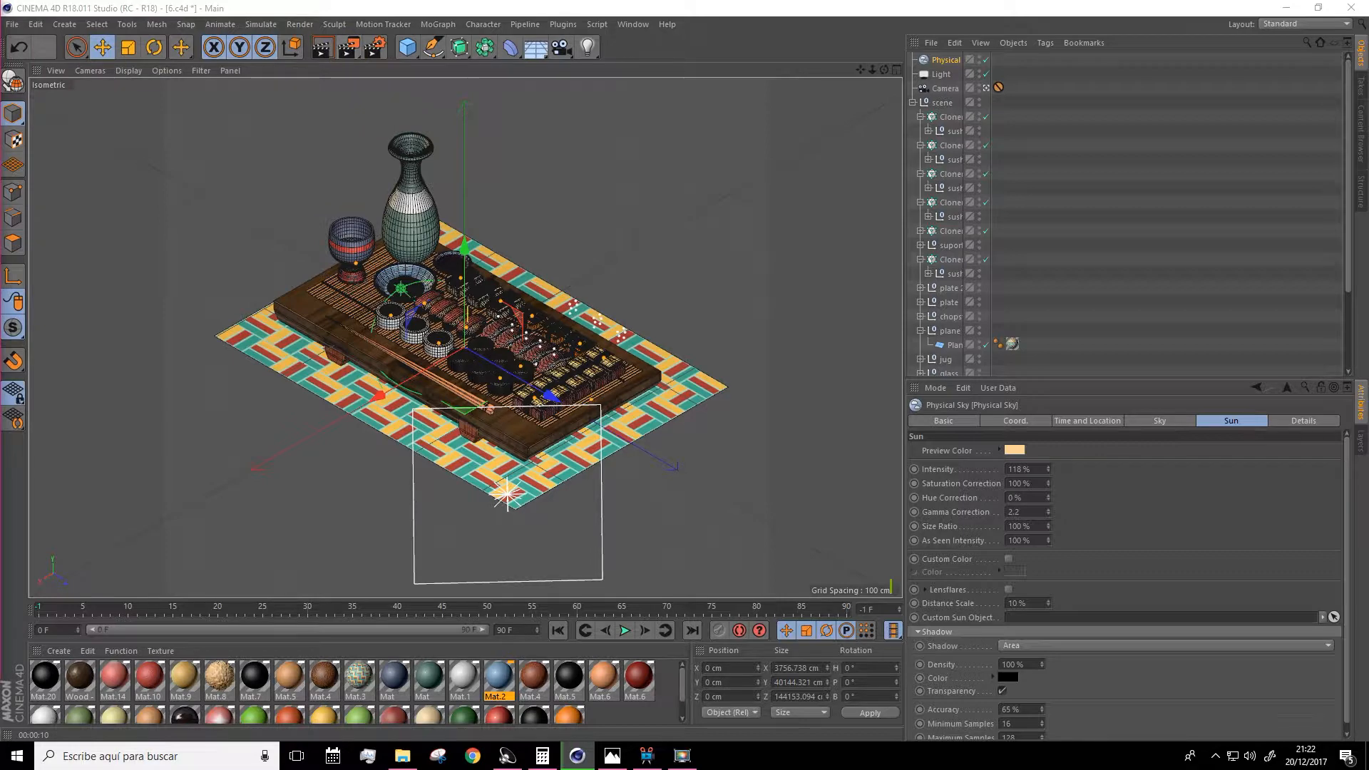
pyautogui.moveTo(0, 121); pyautogui.dragTo(917, 1)
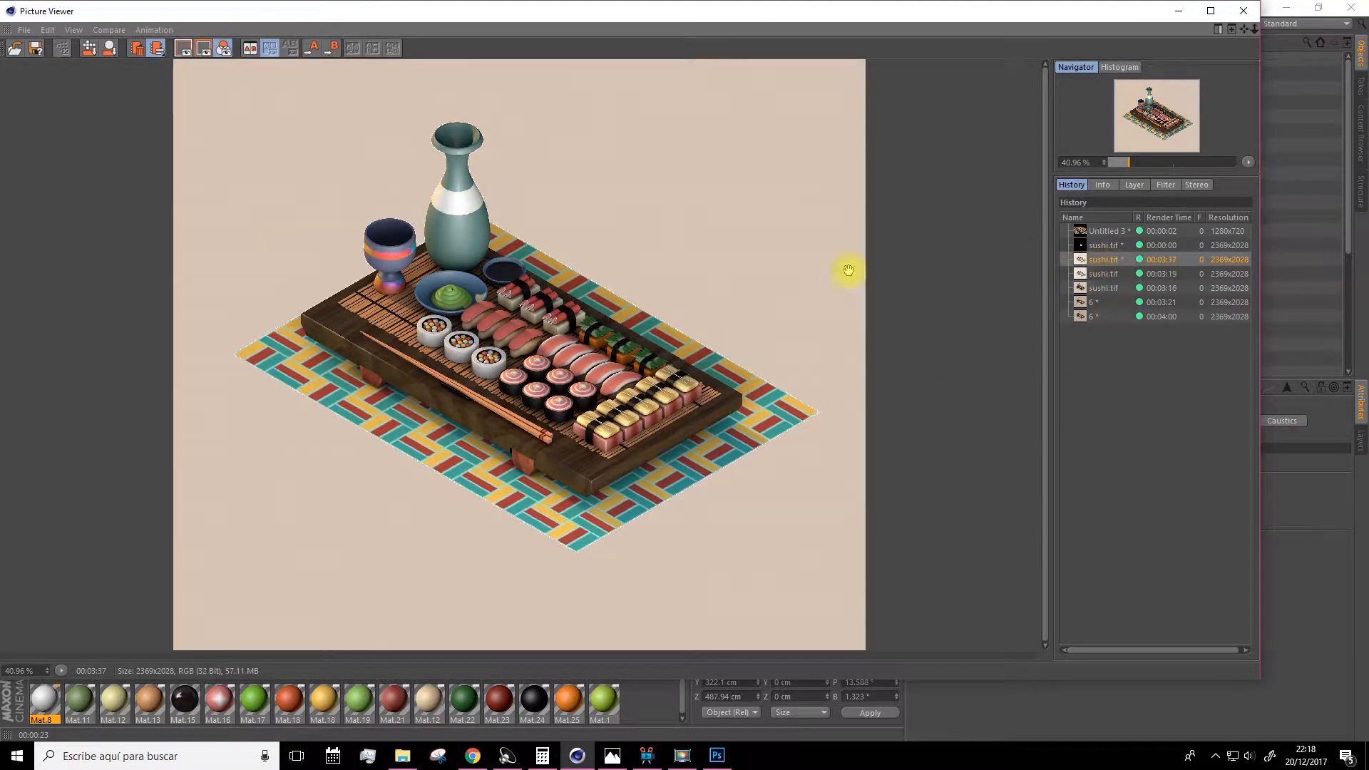
pyautogui.scroll(1, 322, 247)
pyautogui.scroll(3, 322, 246)
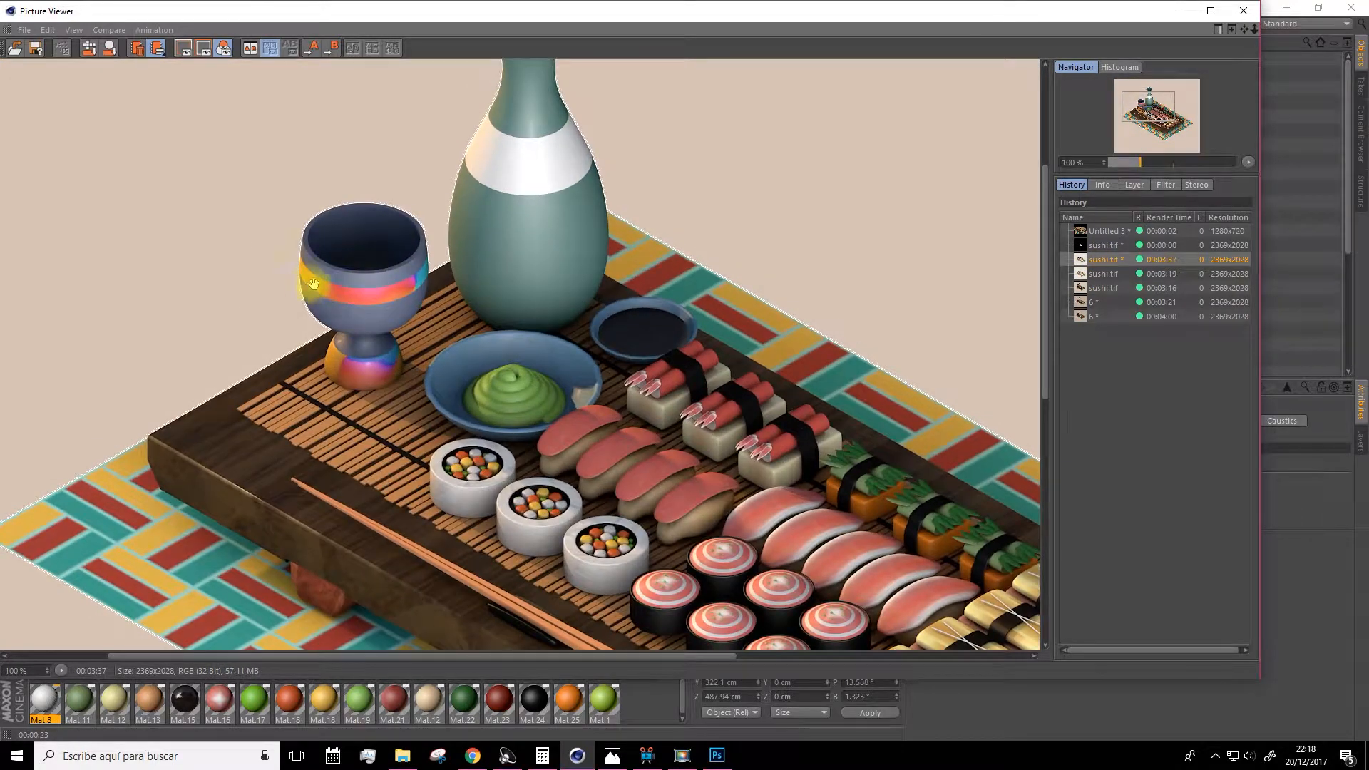
pyautogui.click(1084, 316)
pyautogui.scroll(-2, 611, 318)
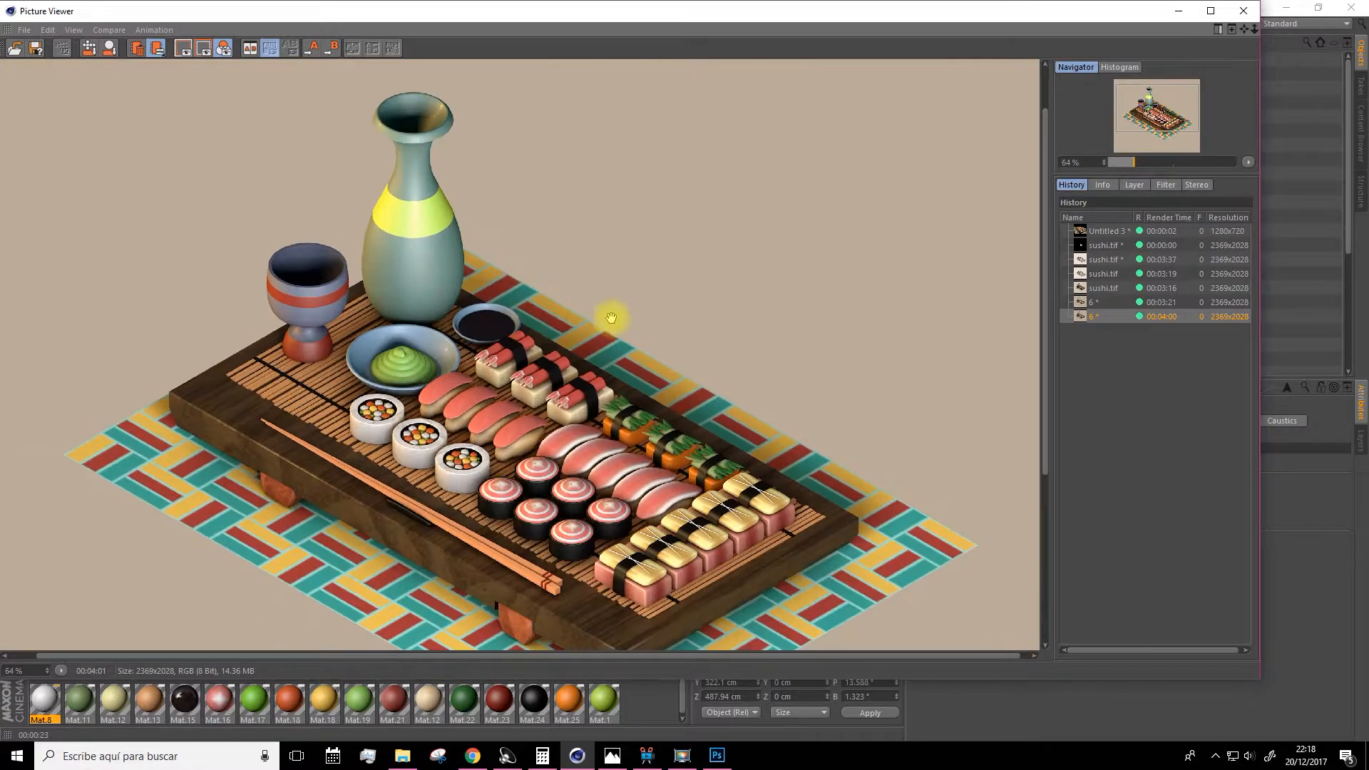
pyautogui.scroll(-1, 540, 320)
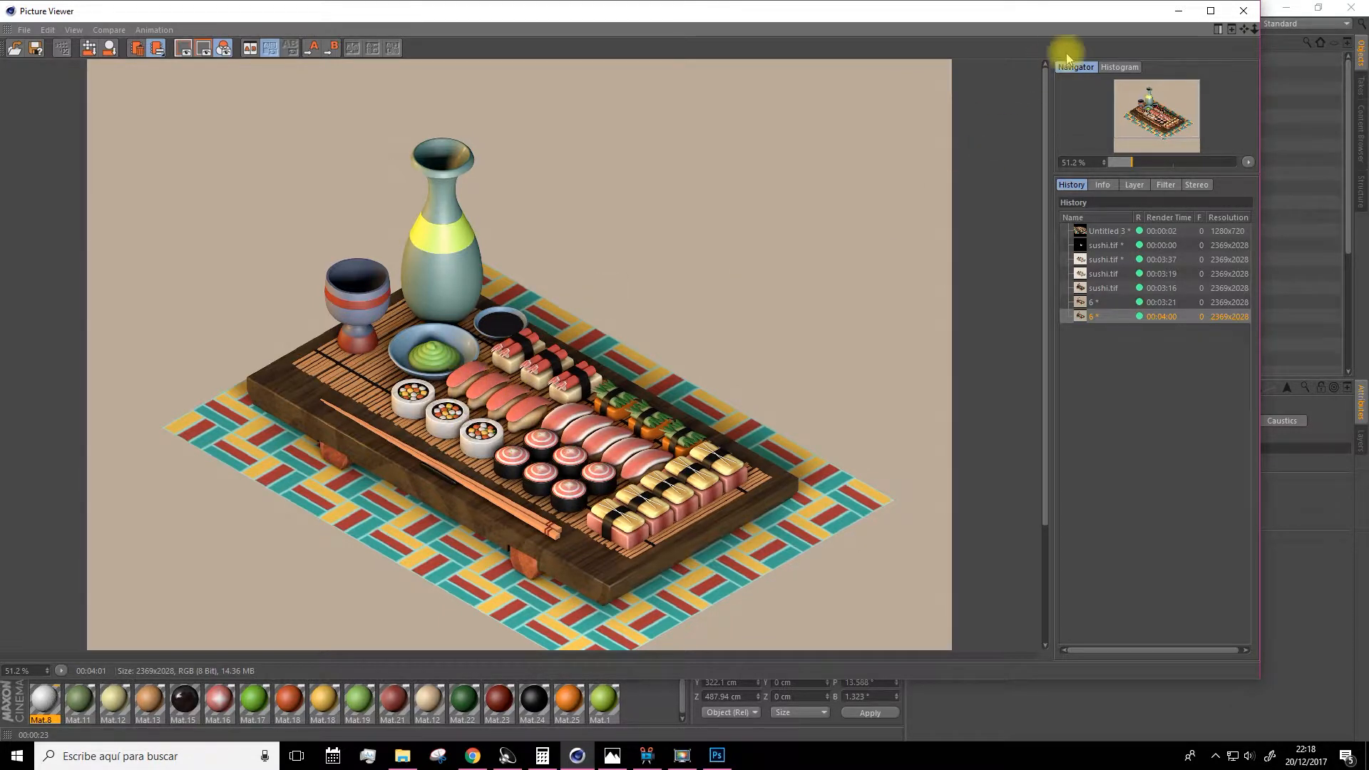
pyautogui.click(1174, 13)
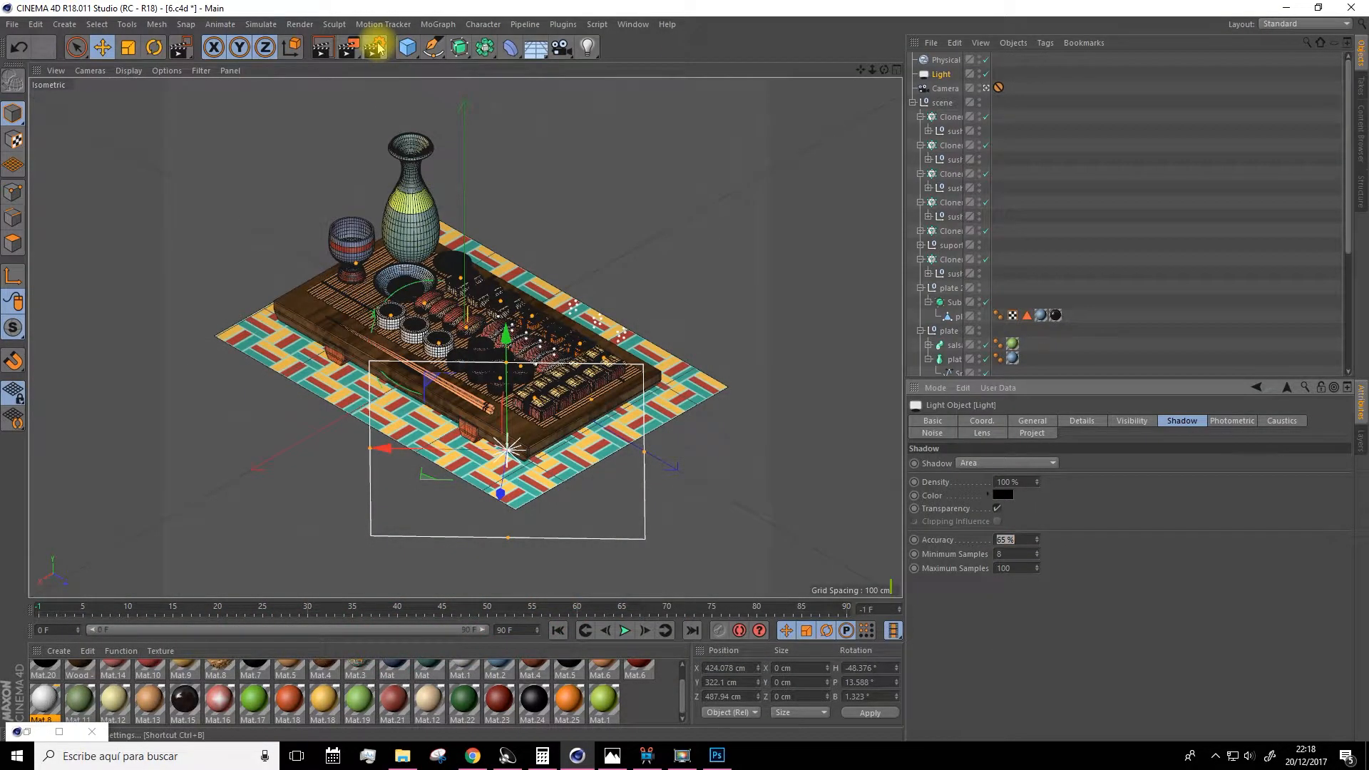
# Review the render save settings and the final rendered image in the Picture Viewer.
pyautogui.moveTo(0, 136); pyautogui.dragTo(826, 0)
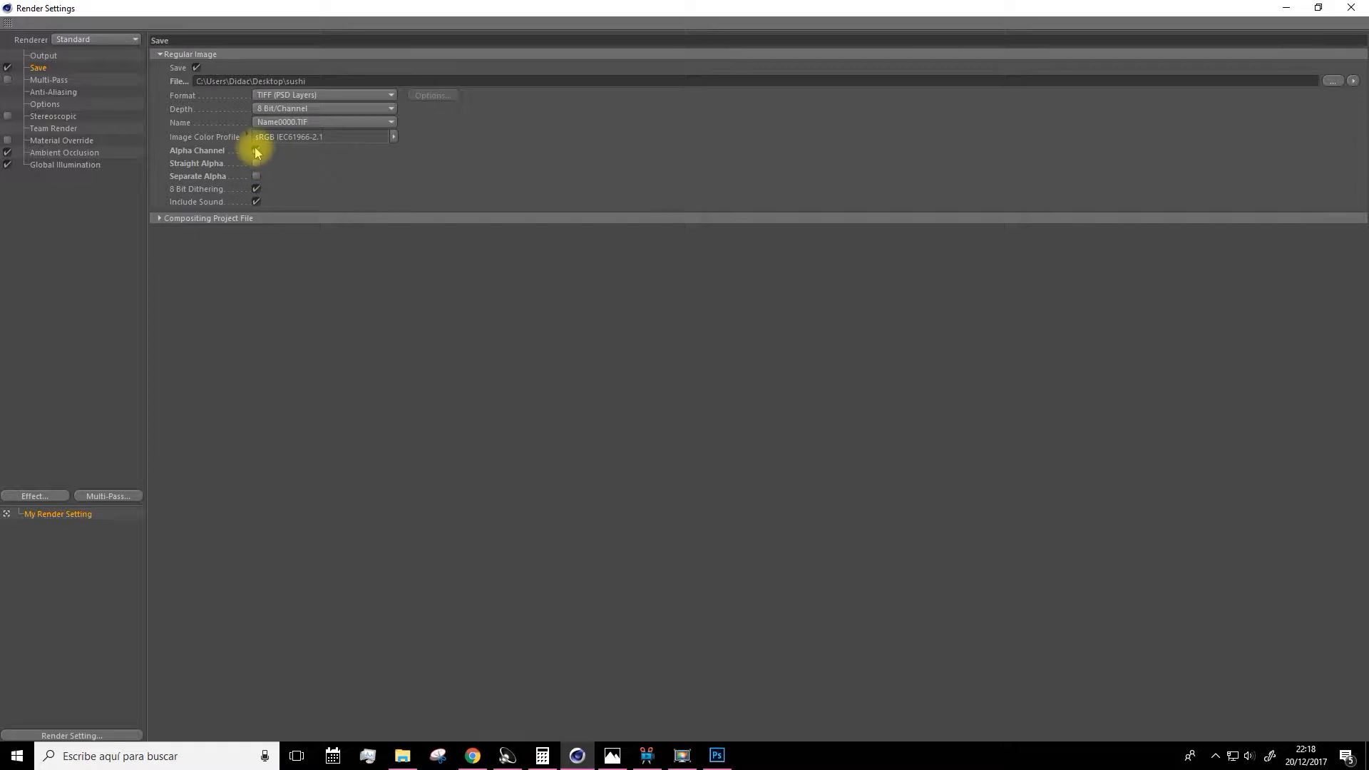
pyautogui.click(1289, 8)
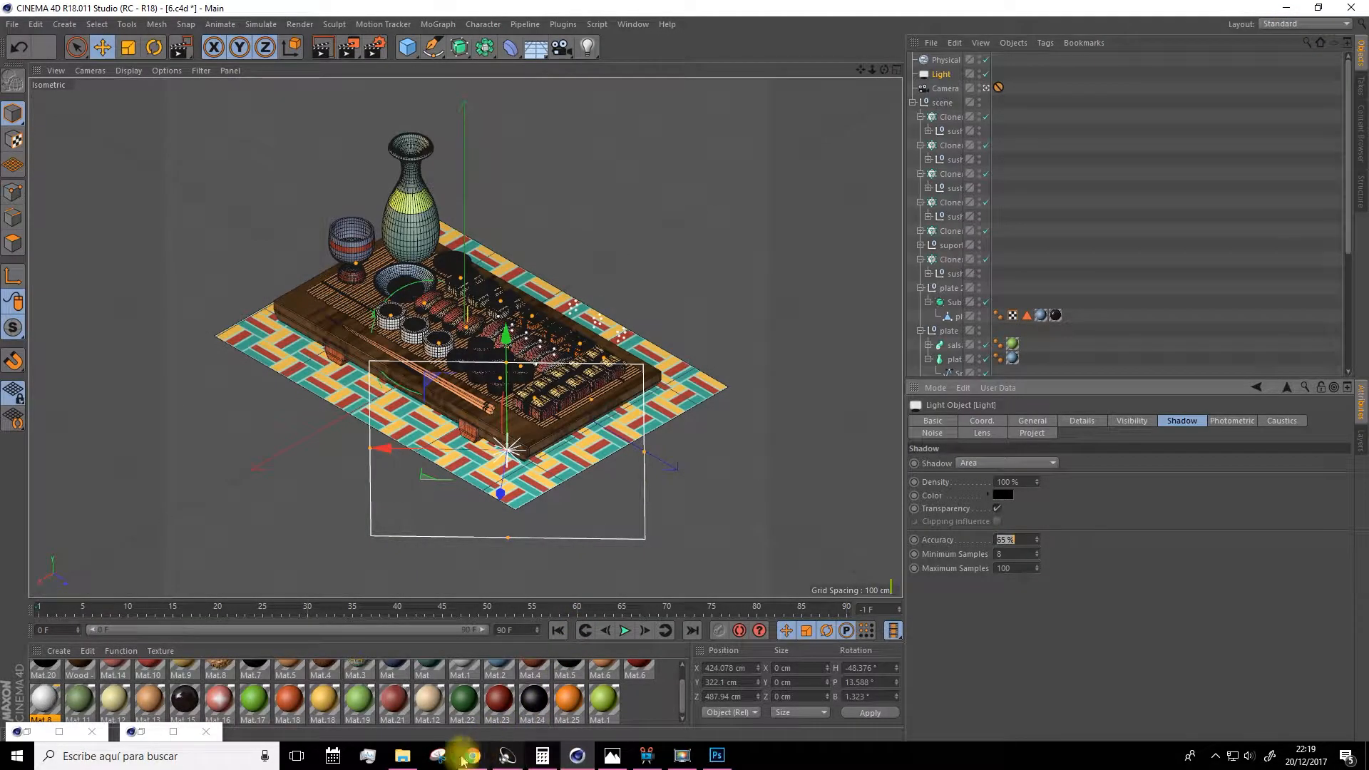
pyautogui.click(173, 731)
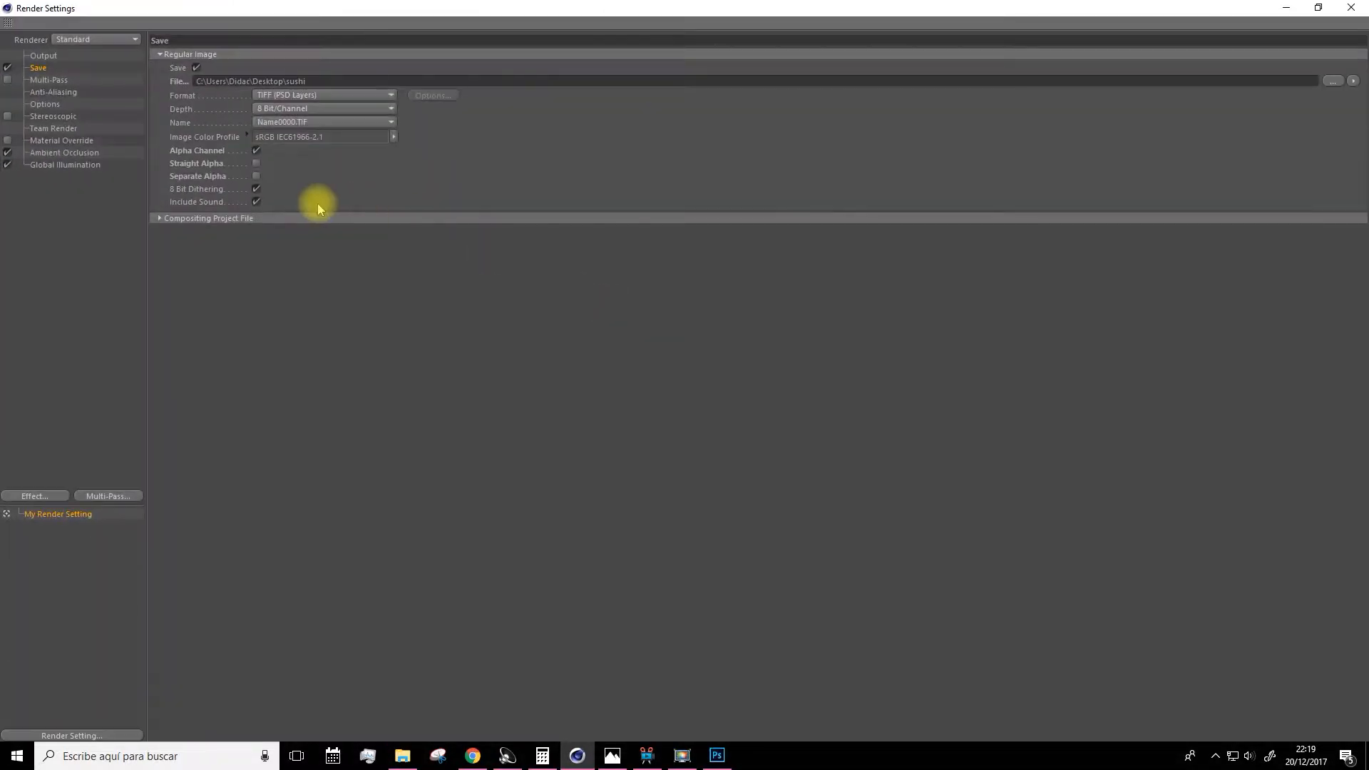
pyautogui.click(1352, 7)
pyautogui.click(61, 730)
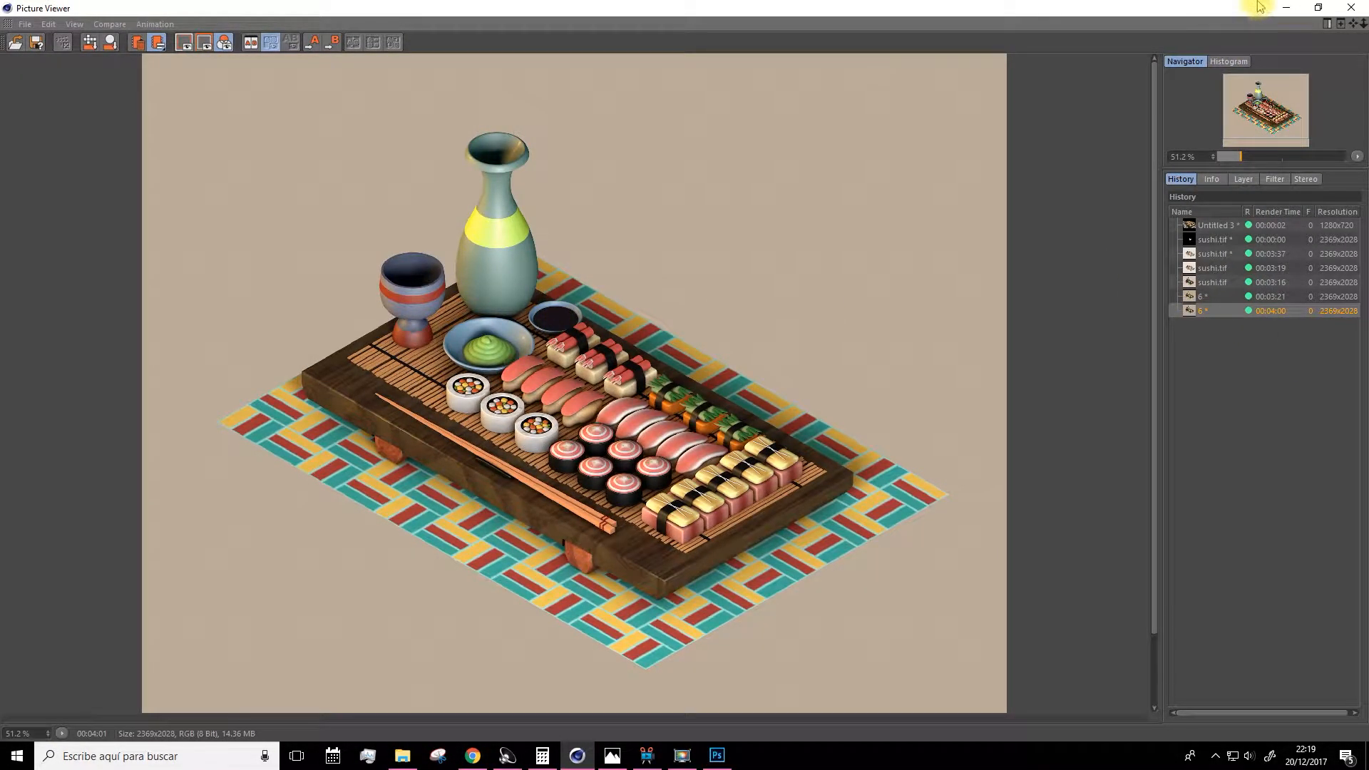
pyautogui.click(1284, 9)
pyautogui.click(1285, 9)
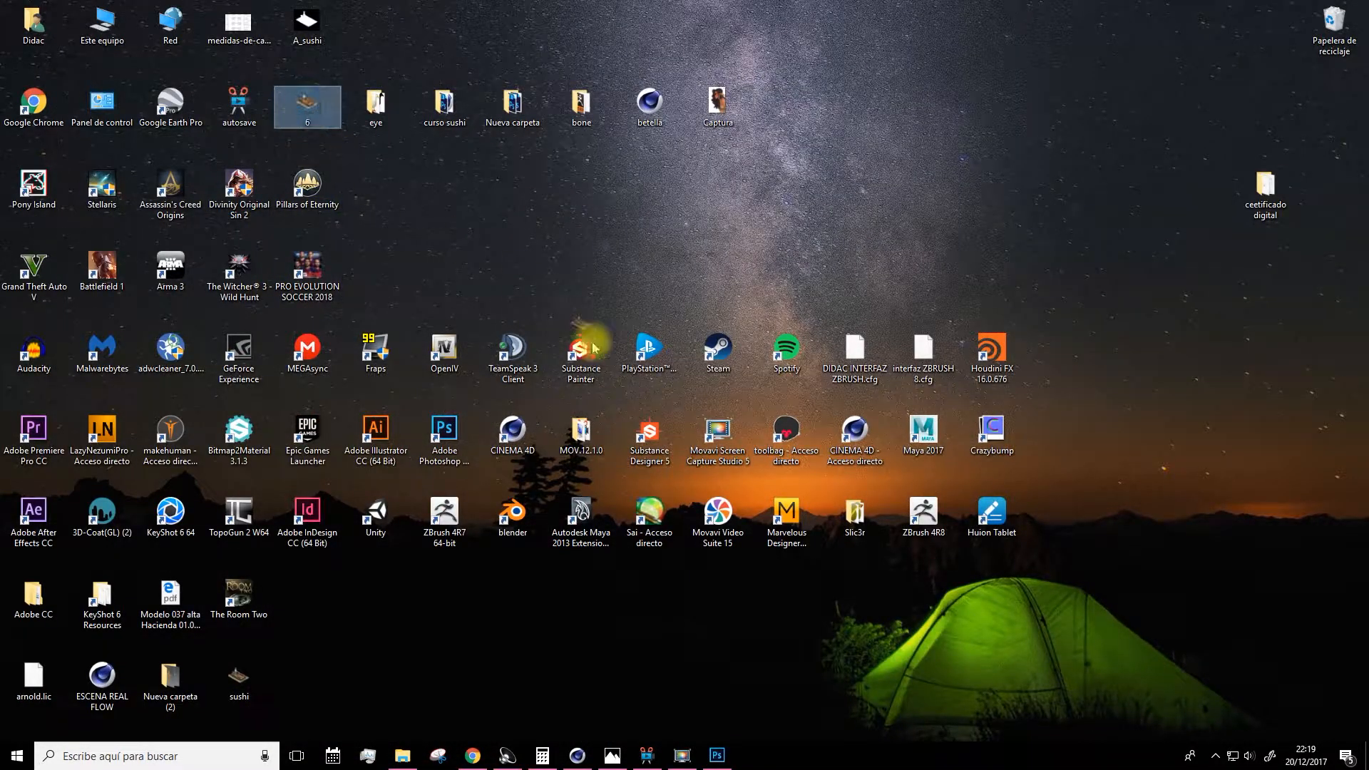
# Switch to Photoshop and open the rendered 6.tif image.
pyautogui.click(716, 755)
pyautogui.press('space')
pyautogui.moveTo(713, 763); pyautogui.dragTo(664, 383)
pyautogui.click(731, 355)
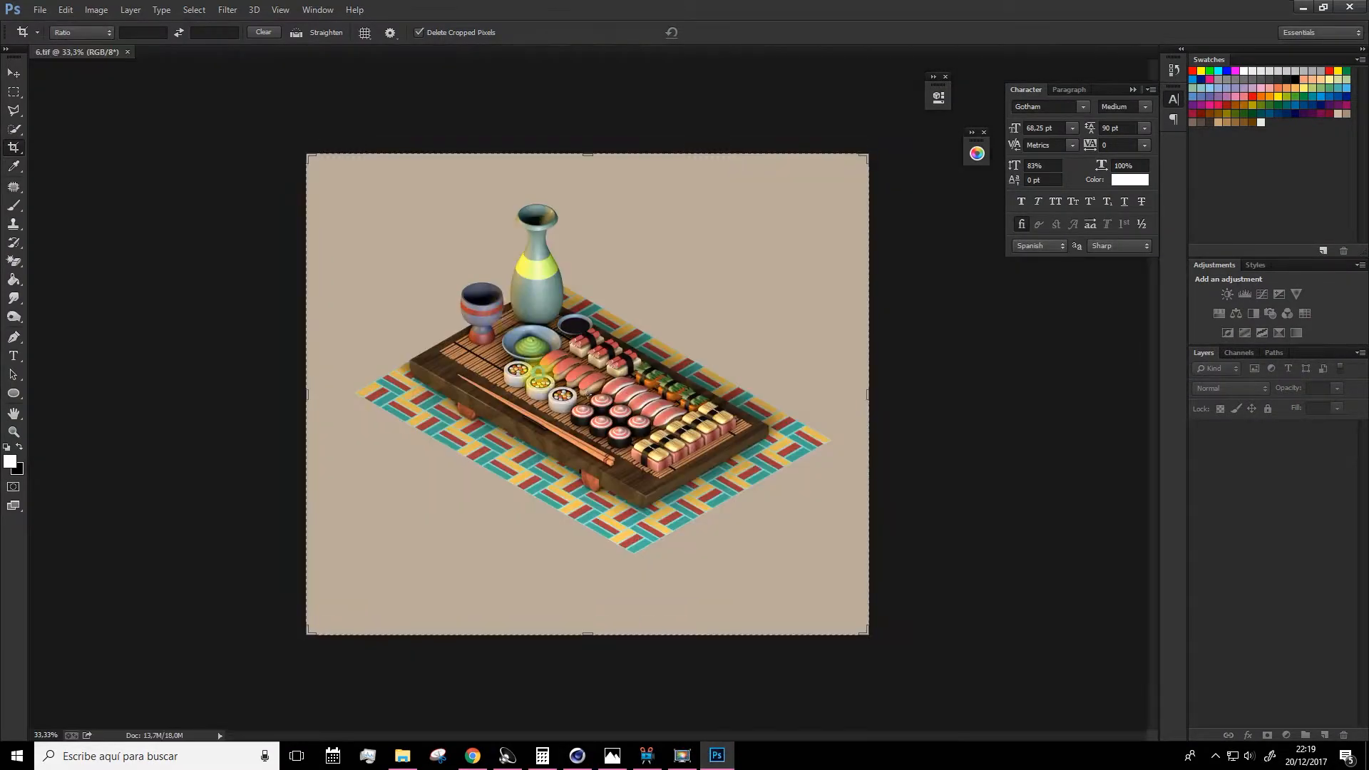
# Place the A_sushi alpha image into the document as a new layer.
pyautogui.click(1304, 7)
pyautogui.click(308, 32)
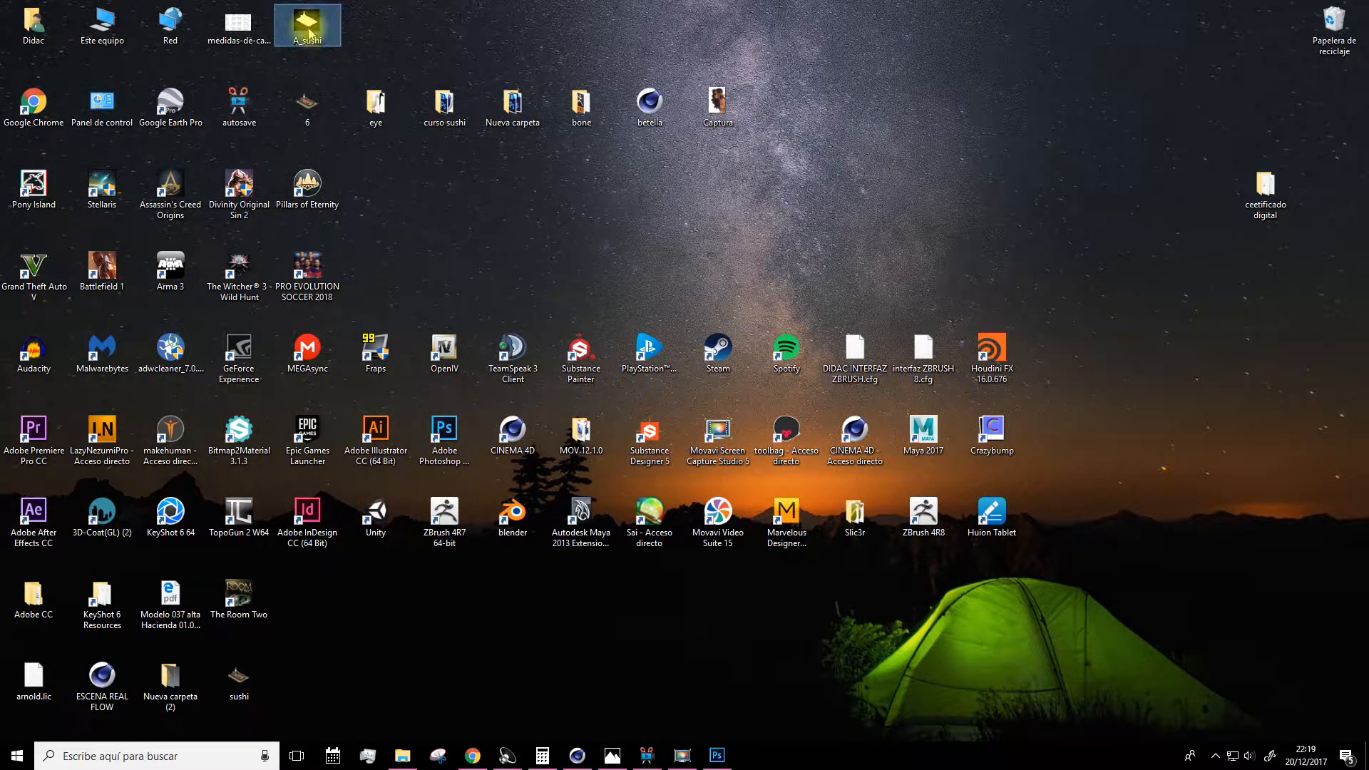
pyautogui.click(718, 756)
pyautogui.press('space')
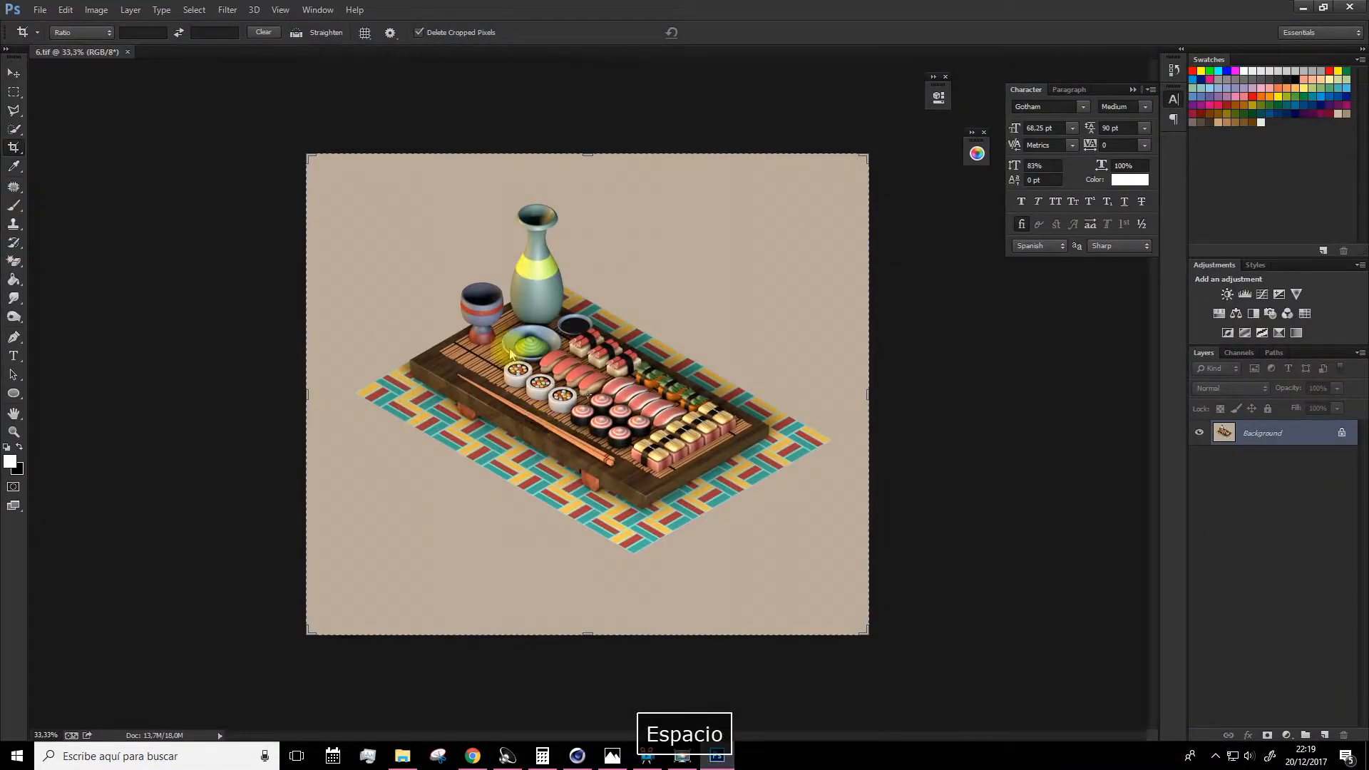
pyautogui.moveTo(512, 355); pyautogui.dragTo(611, 475)
pyautogui.press('Return')
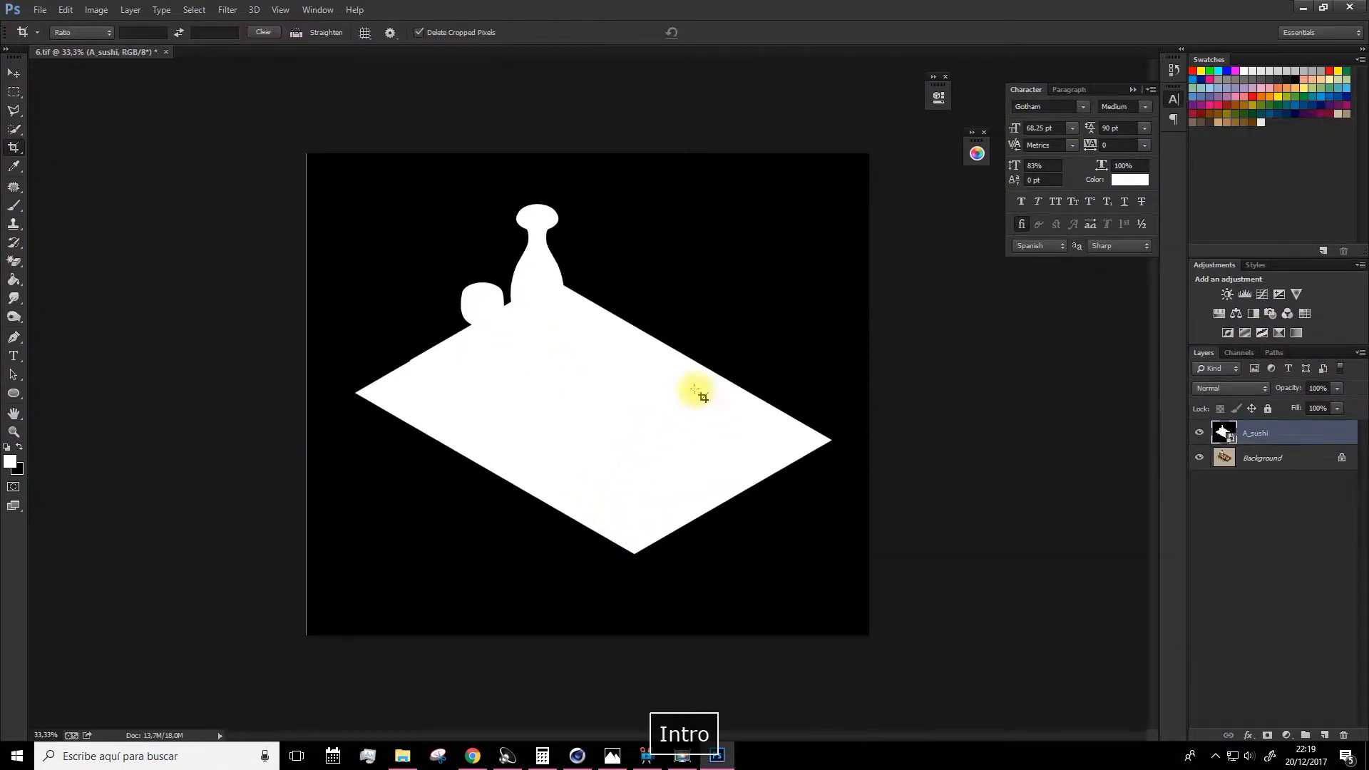
# Align the A_sushi layer and select its white silhouette with the Magic Wand.
pyautogui.press('v')
pyautogui.moveTo(620, 421); pyautogui.dragTo(620, 432)
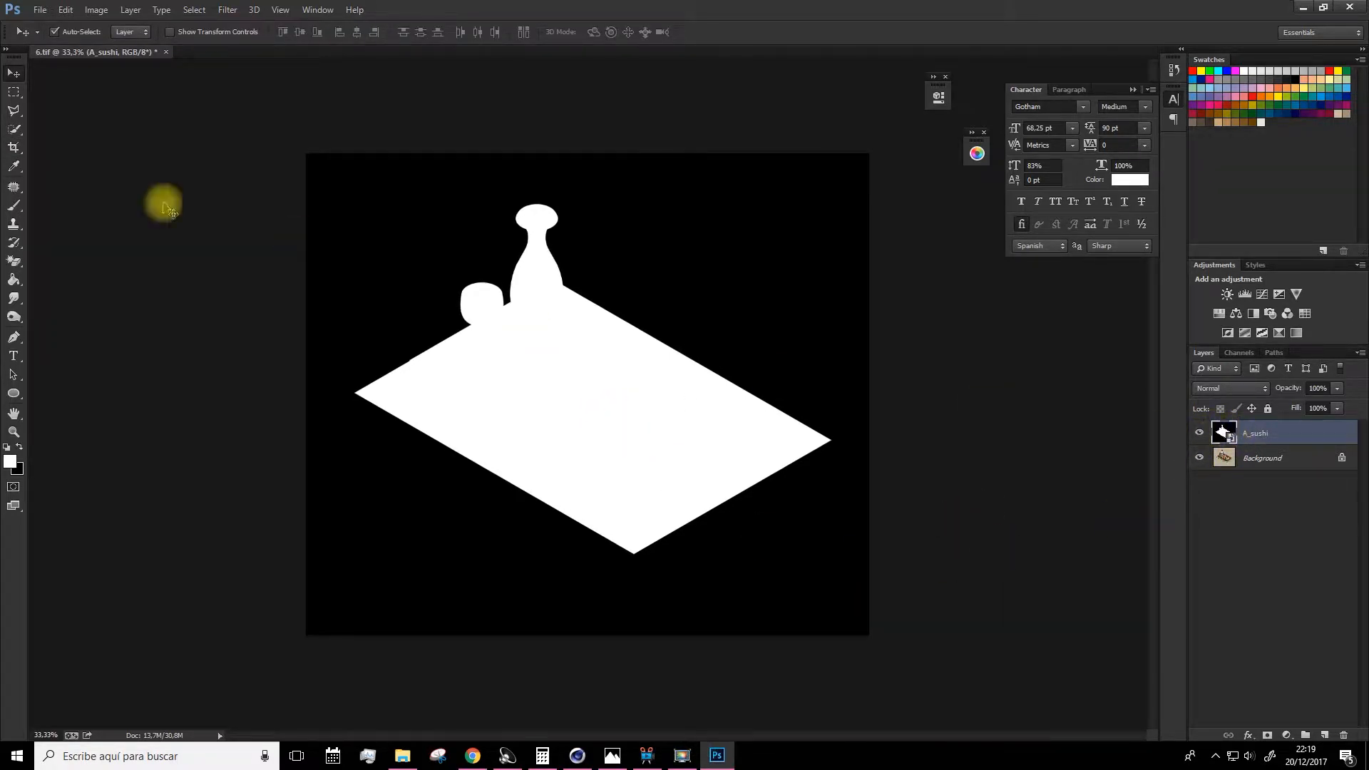
pyautogui.click(15, 131)
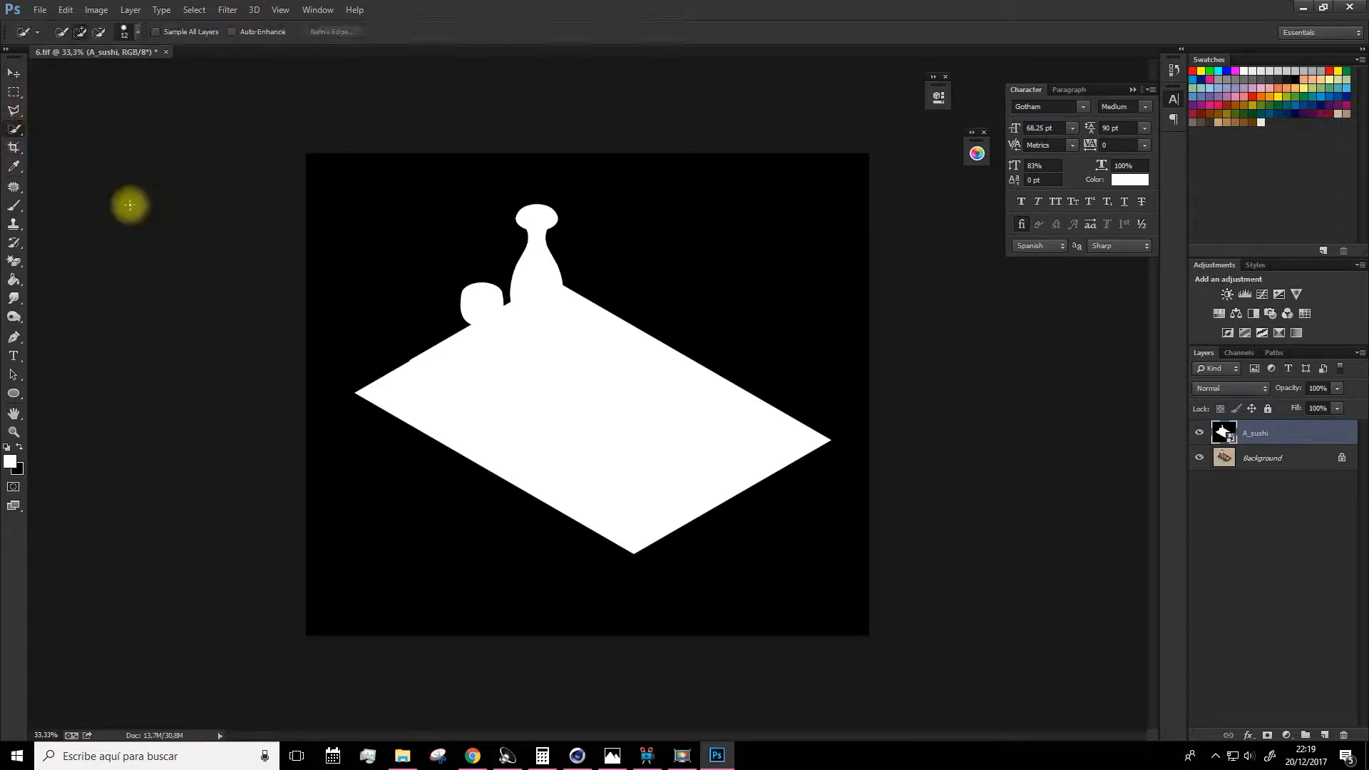
pyautogui.moveTo(14, 132); pyautogui.dragTo(50, 146)
pyautogui.click(499, 376)
# Hide the alpha layer and copy the selected area of the Background into a new layer.
pyautogui.click(1199, 433)
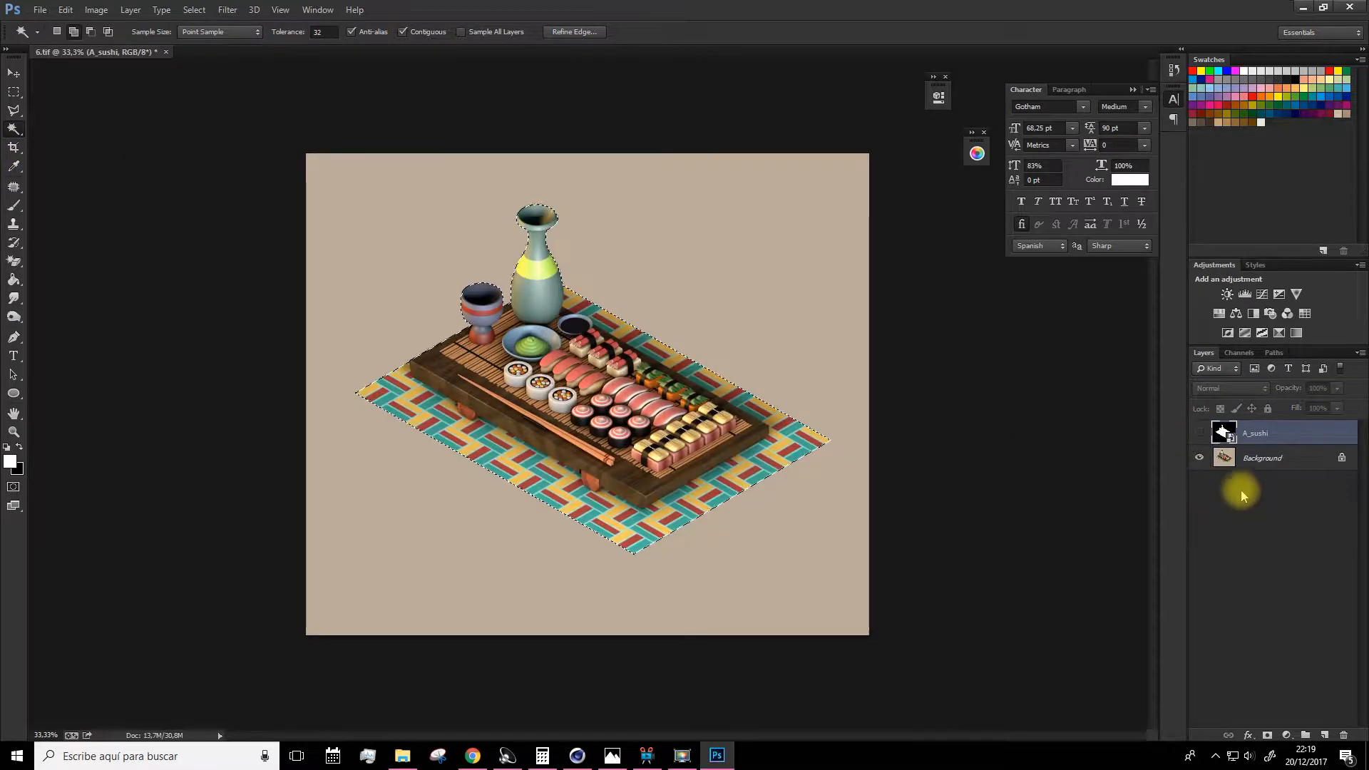
pyautogui.click(1217, 458)
pyautogui.hotkey('ctrl', 'c')
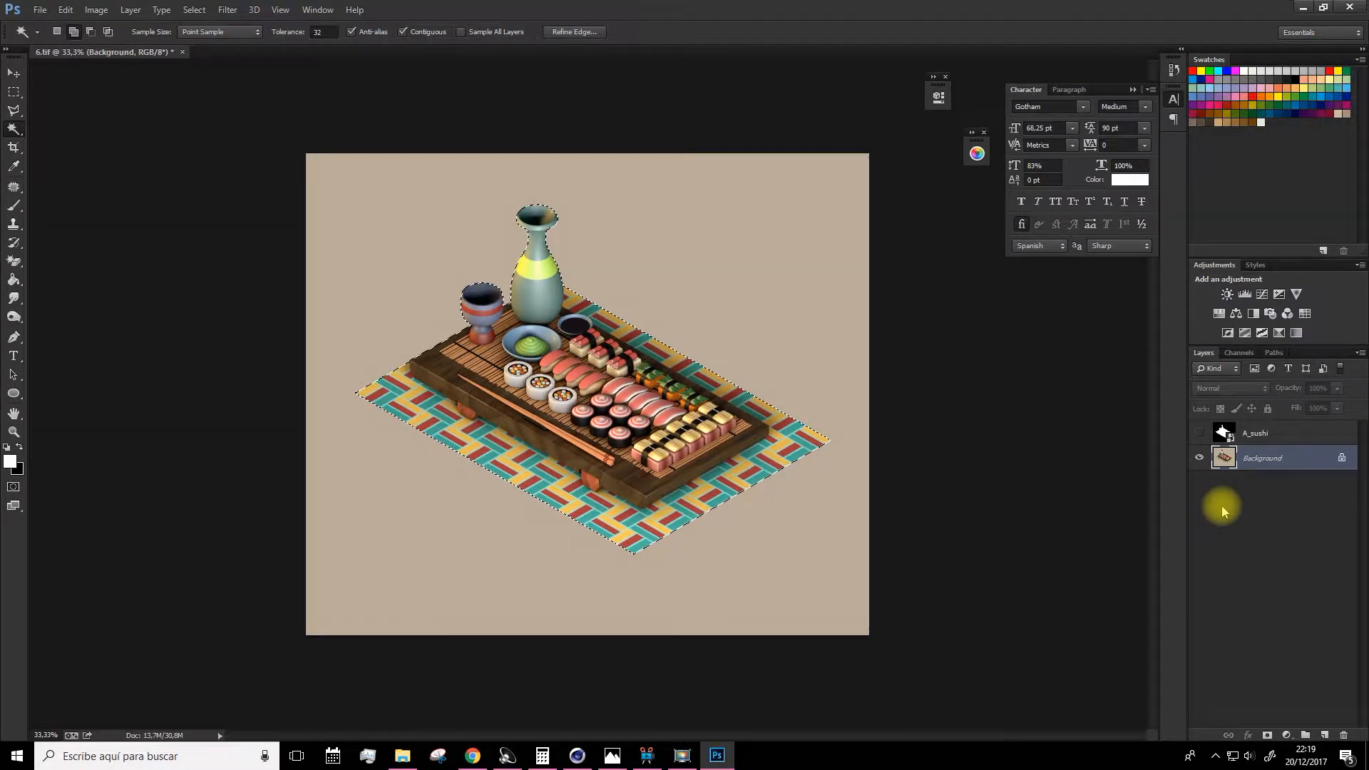
pyautogui.hotkey('ctrl', 'c')
pyautogui.hotkey('ctrl', 'v')
# Delete the A_sushi and Background layers, keeping only the cut-out Layer 1.
pyautogui.click(1199, 483)
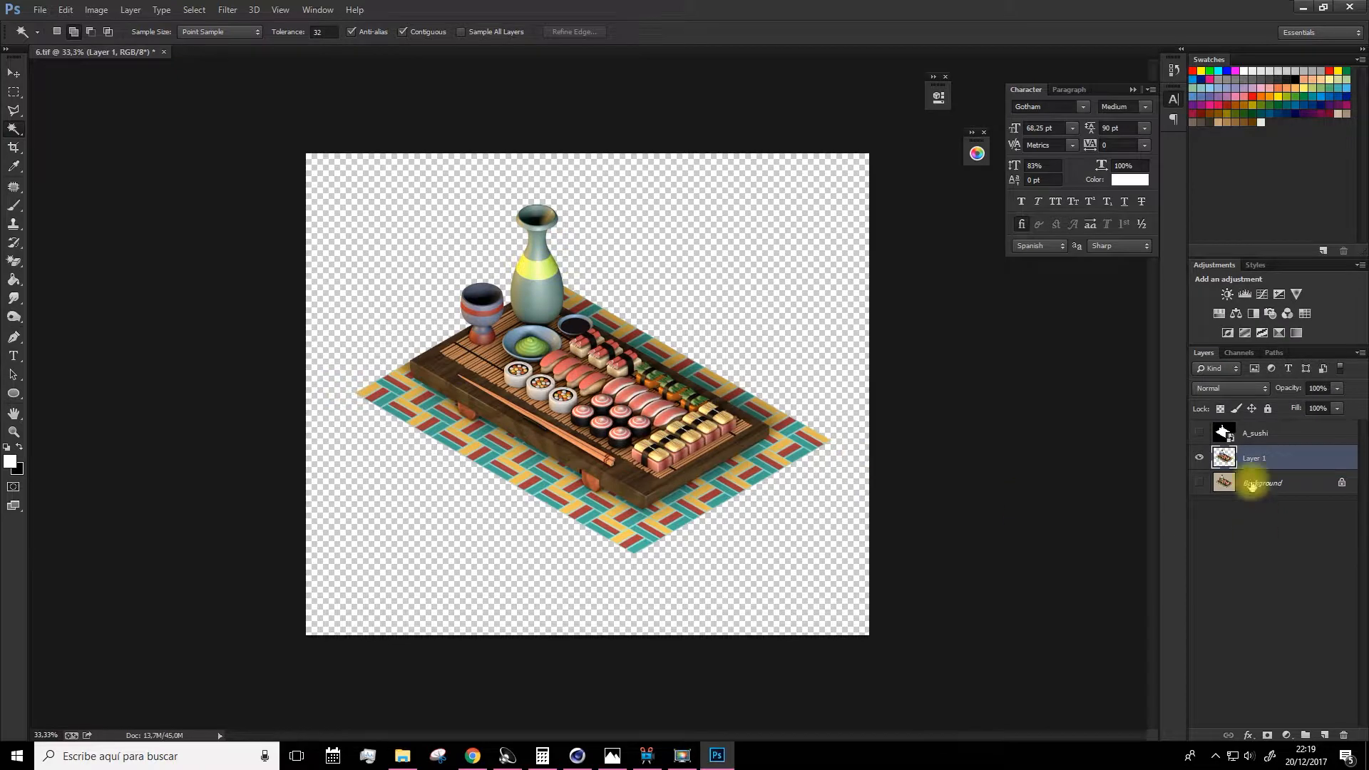
pyautogui.click(1253, 435)
pyautogui.press('Delete')
pyautogui.click(1261, 458)
pyautogui.press('Delete')
# Add a Hue/Saturation adjustment layer with Hue -12, Saturation -1 and Lightness -3.
pyautogui.click(14, 432)
pyautogui.moveTo(456, 425); pyautogui.dragTo(533, 386)
pyautogui.press('space')
pyautogui.moveTo(600, 336); pyautogui.dragTo(596, 374)
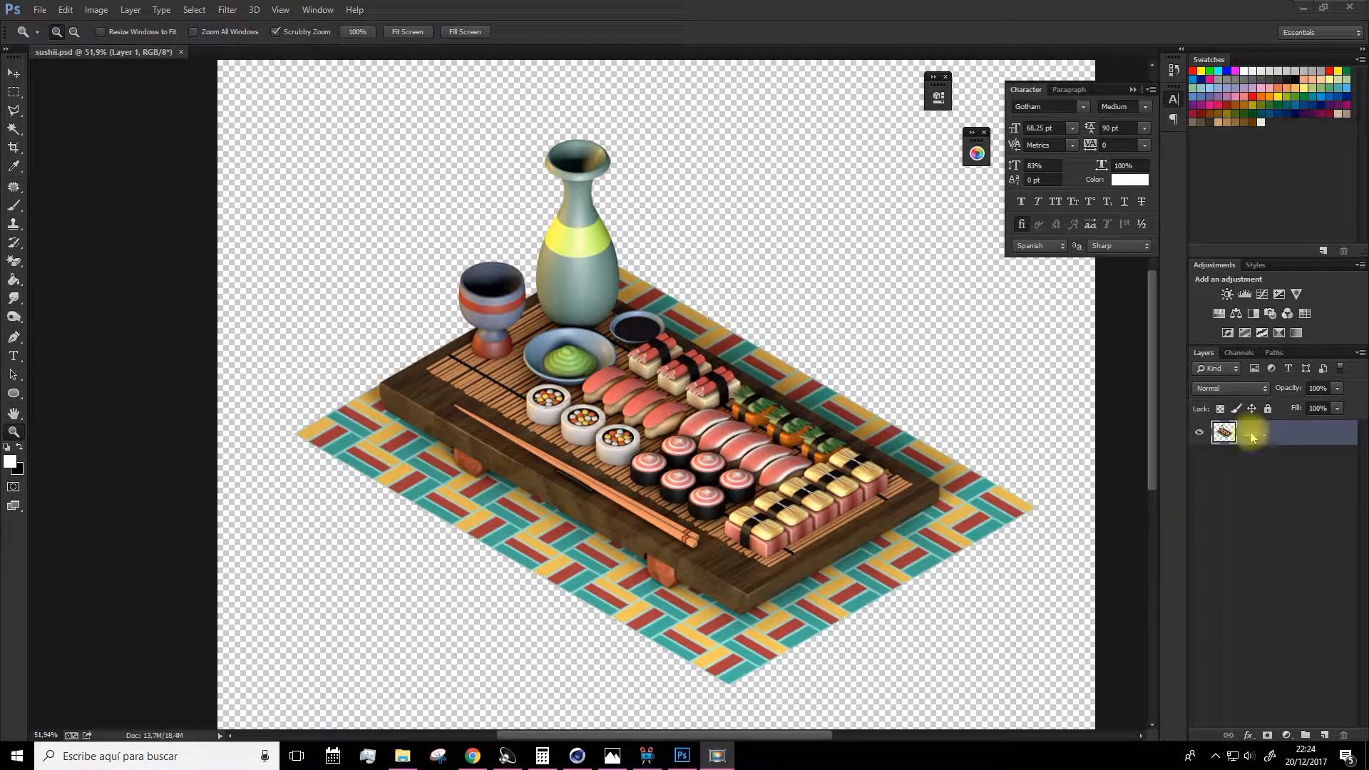
pyautogui.press('space')
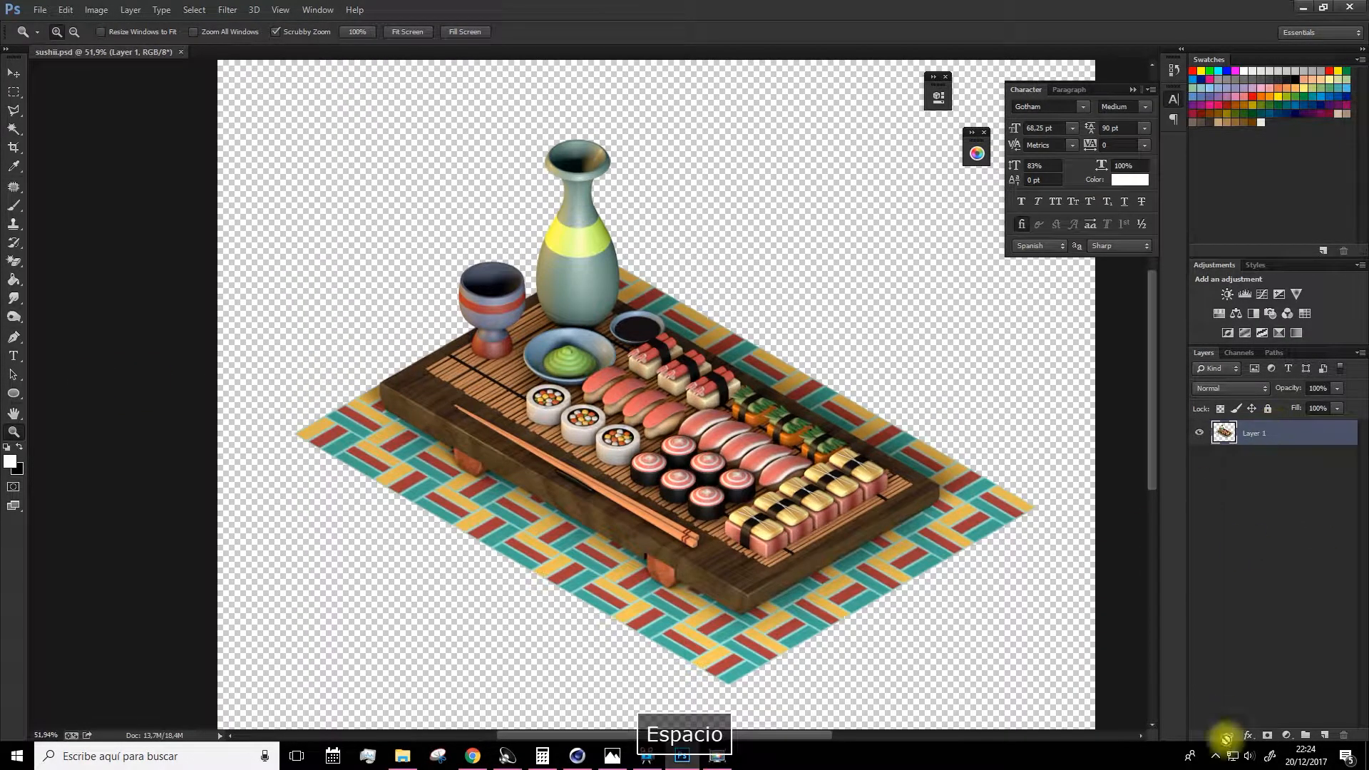
pyautogui.click(1286, 735)
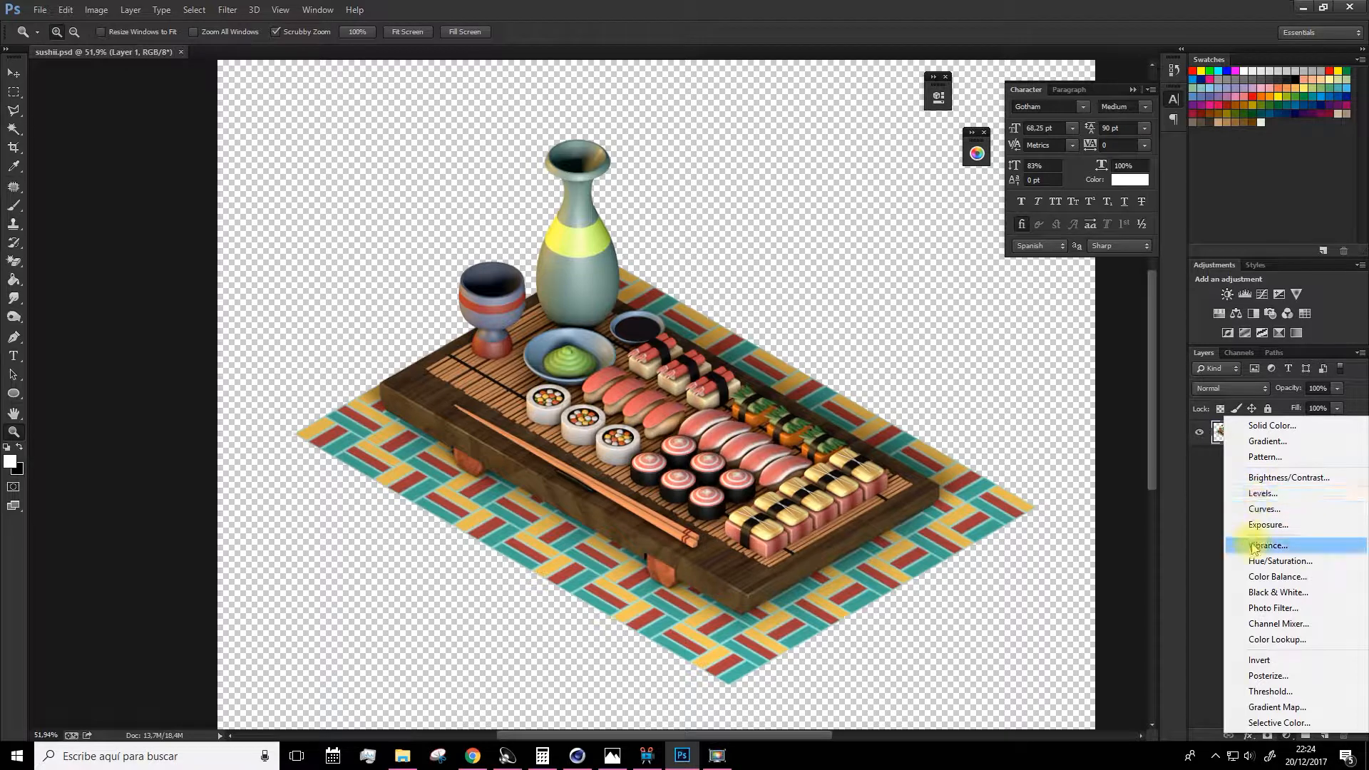
pyautogui.click(1287, 561)
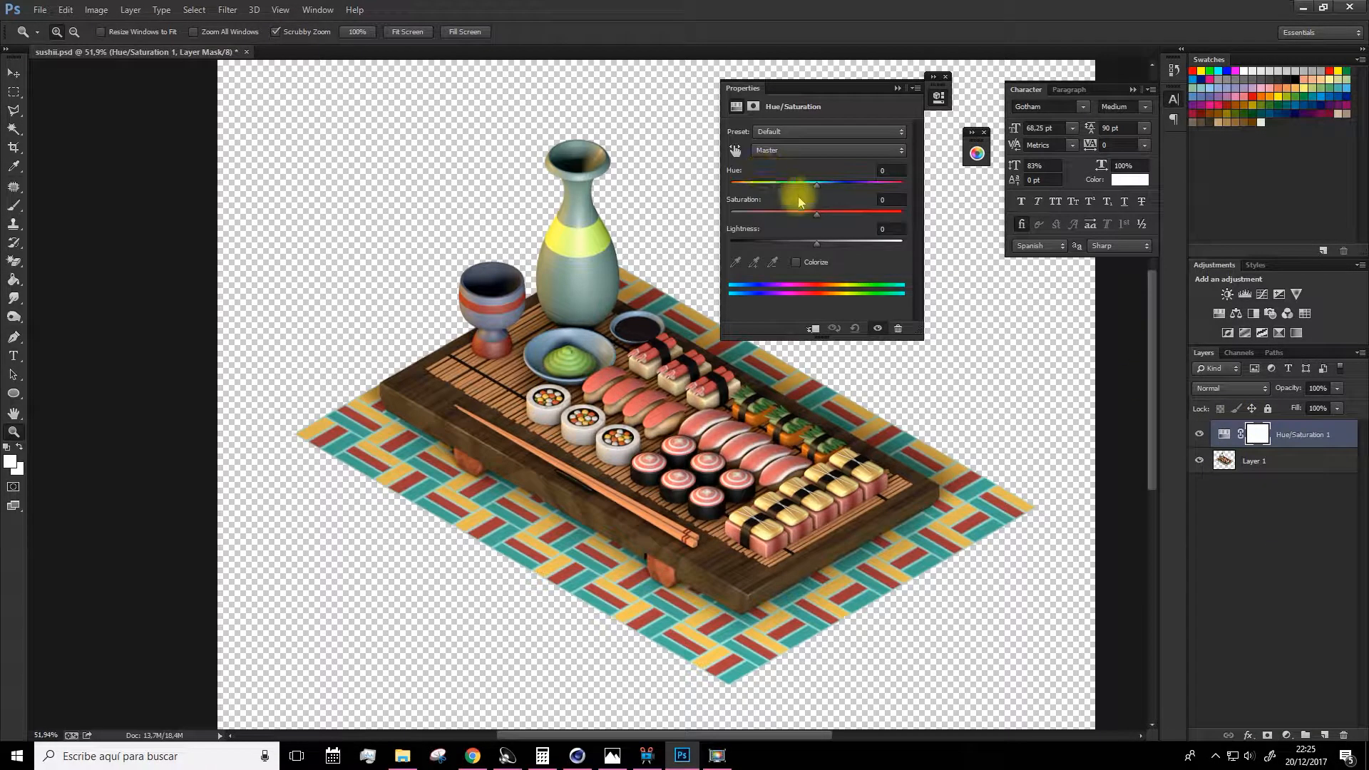
pyautogui.moveTo(824, 191); pyautogui.dragTo(806, 184)
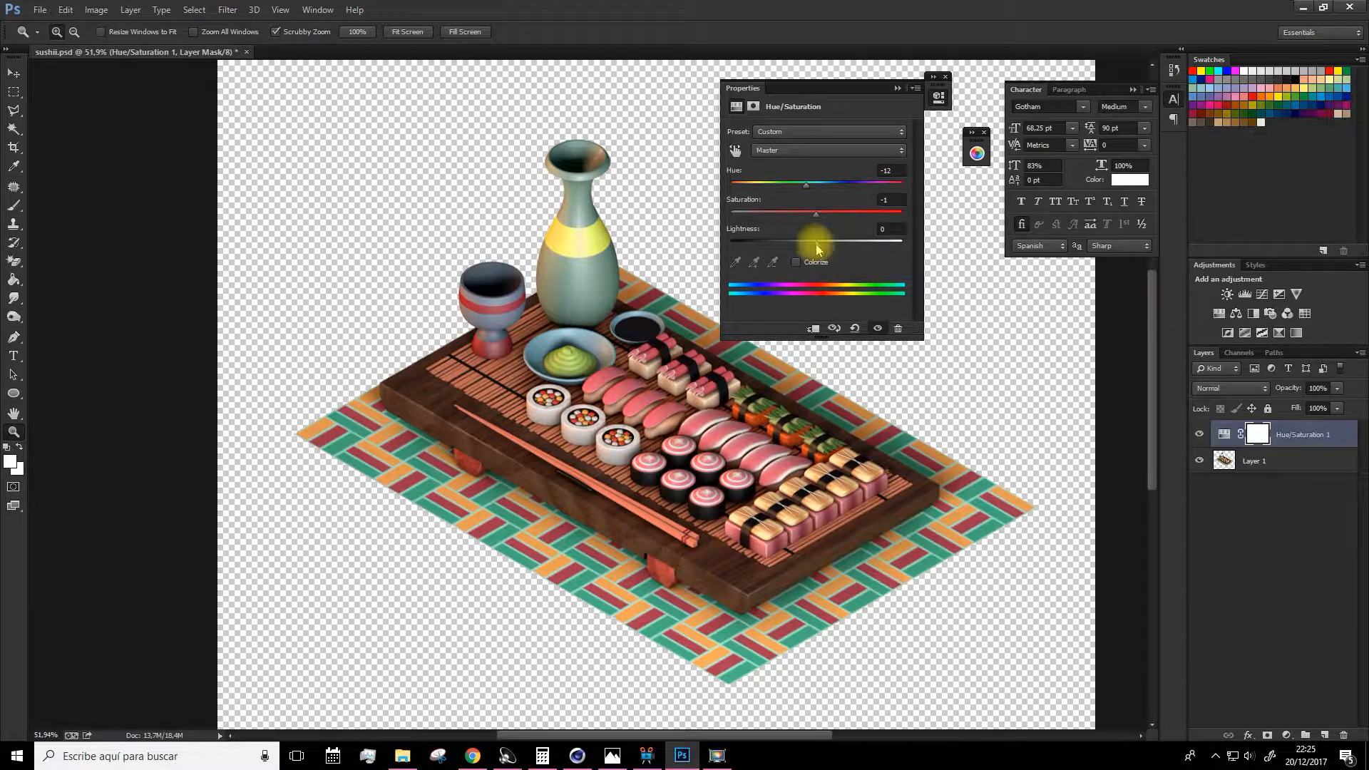
pyautogui.moveTo(819, 248); pyautogui.dragTo(827, 237)
pyautogui.click(899, 90)
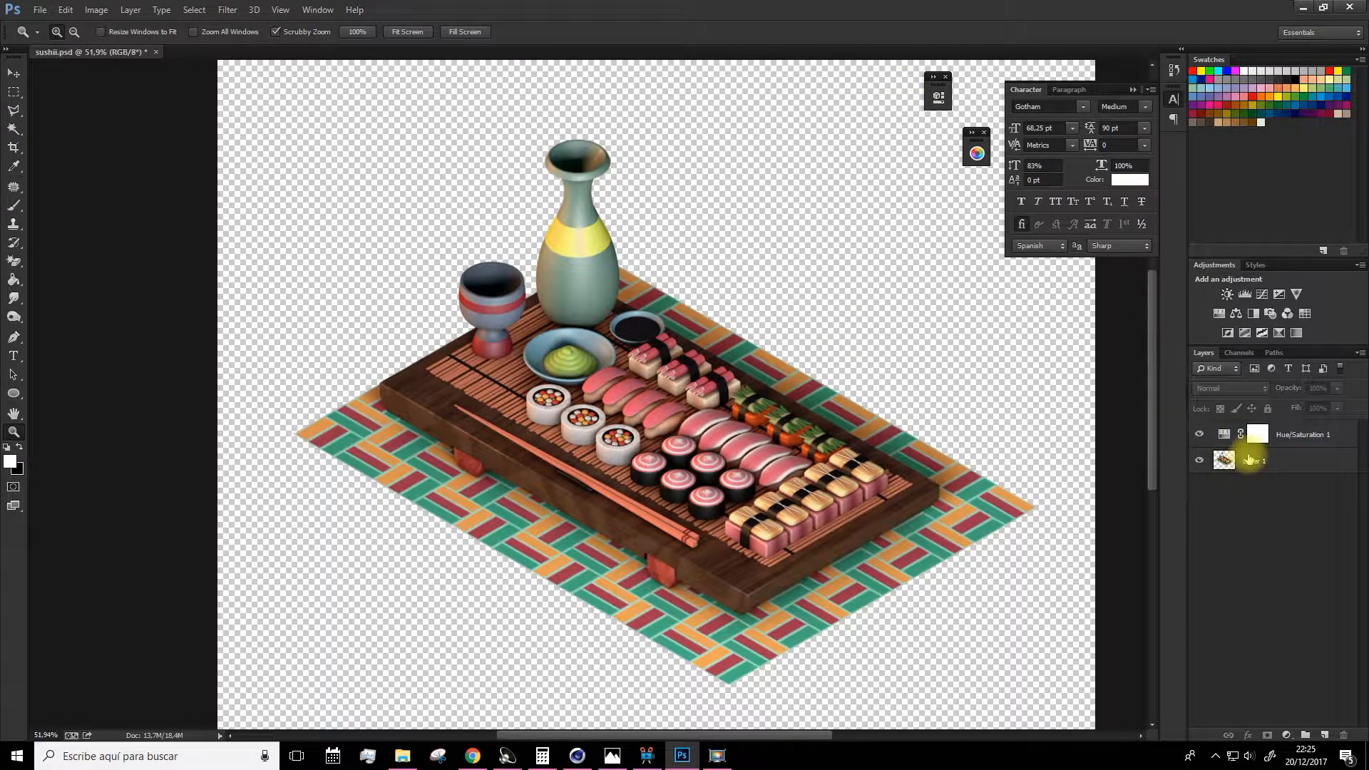
pyautogui.click(1234, 471)
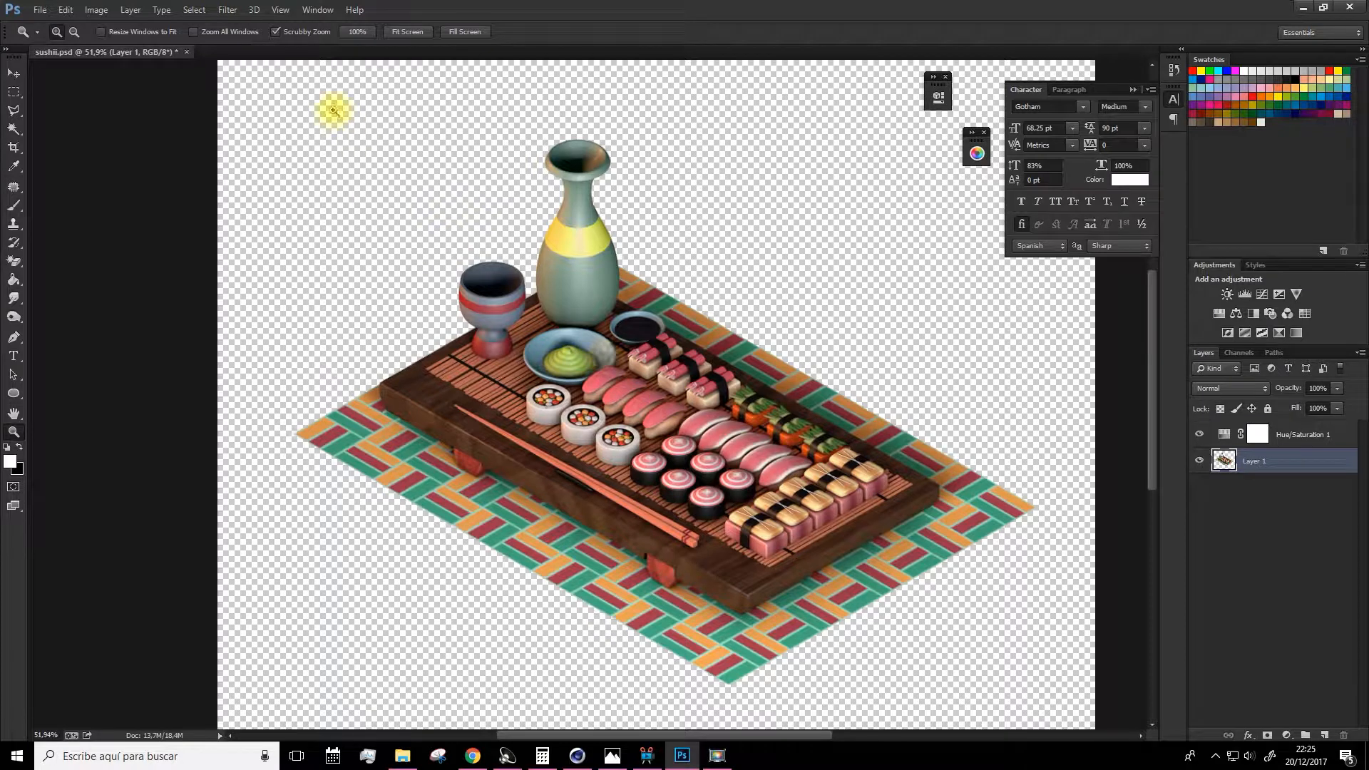
# Open Color Efex Pro 4 from the Nik Collection filters on the cut-out layer and browse its filter list.
pyautogui.click(229, 14)
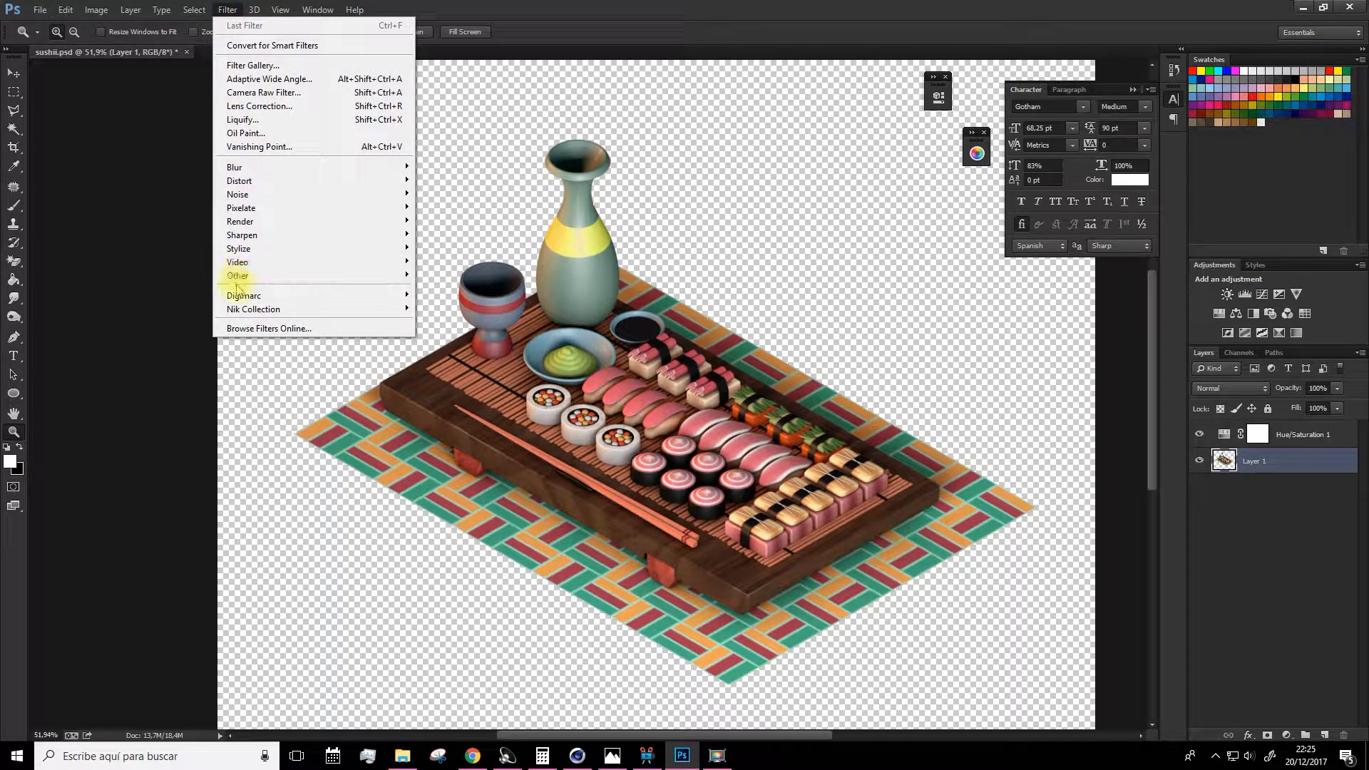
pyautogui.moveTo(242, 308)
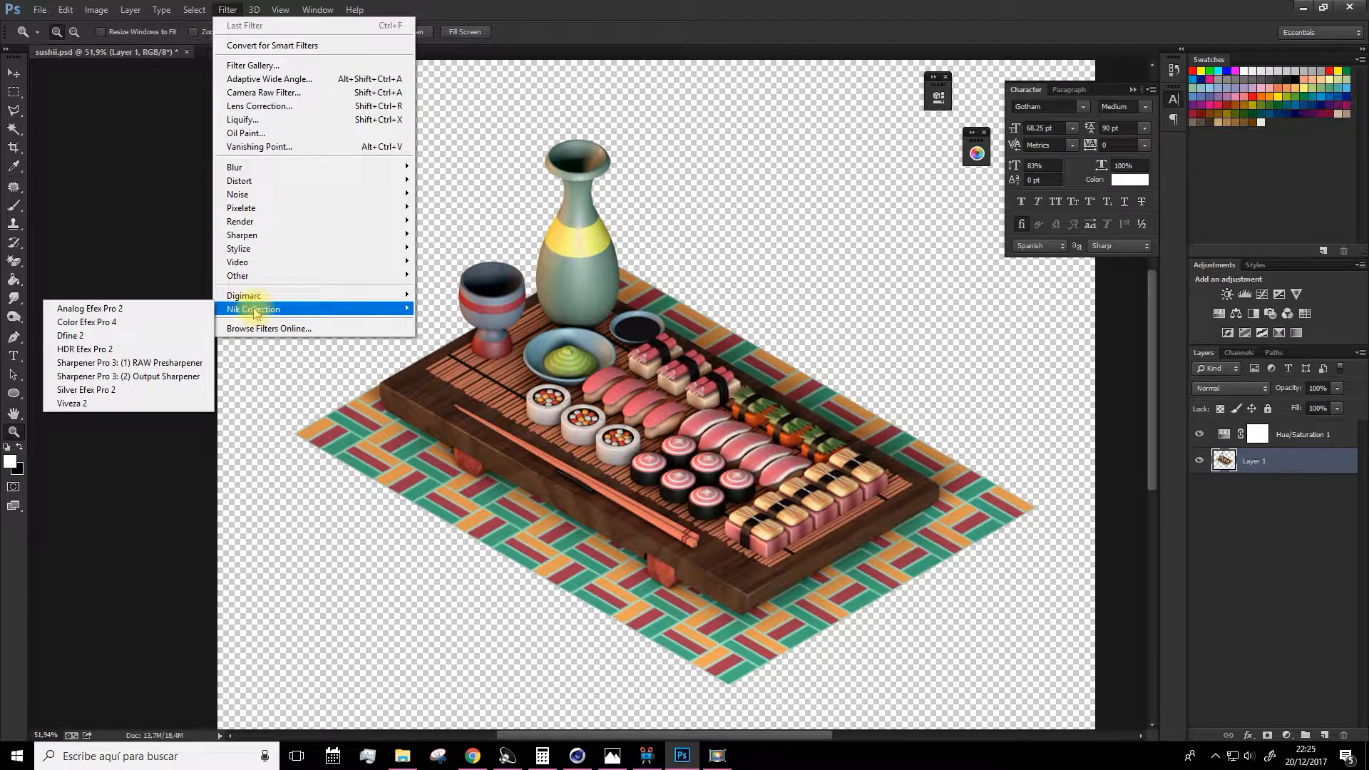
pyautogui.click(97, 322)
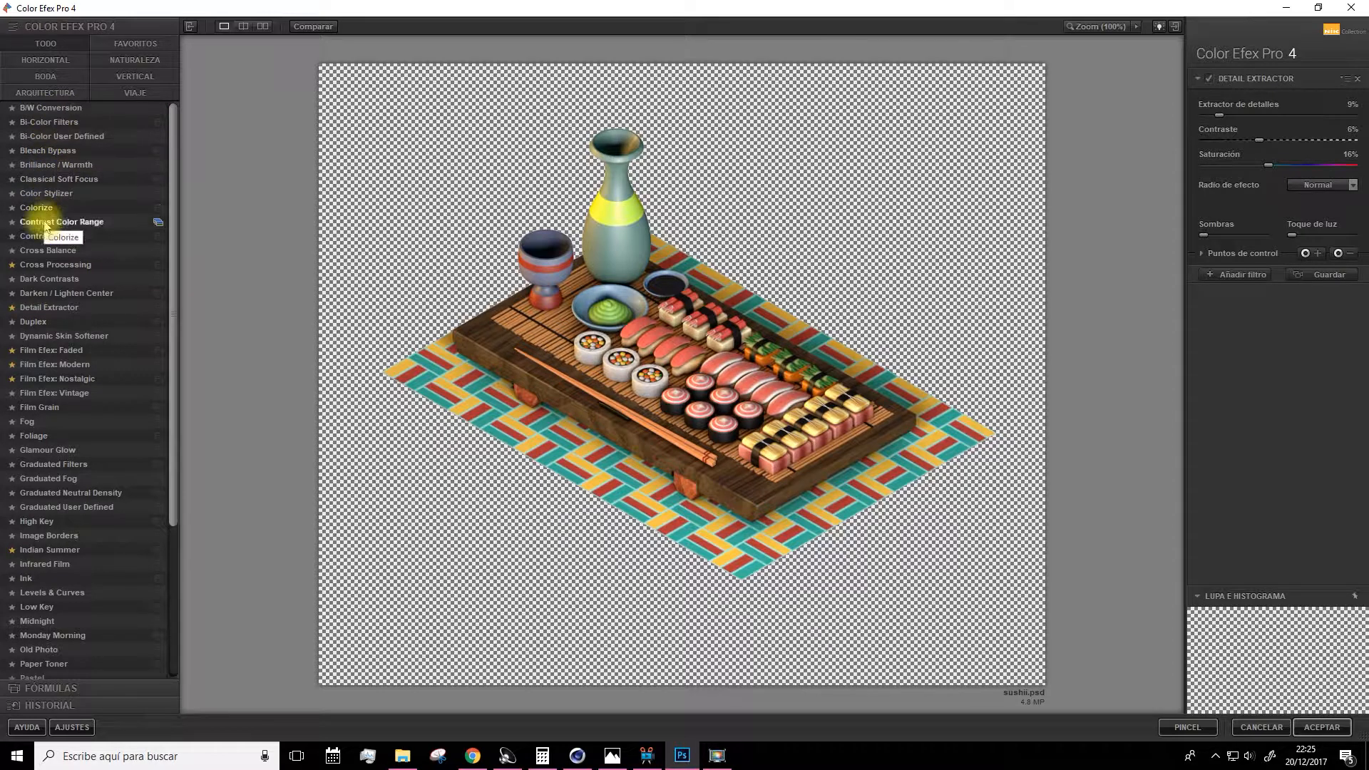
pyautogui.scroll(-3, 44, 457)
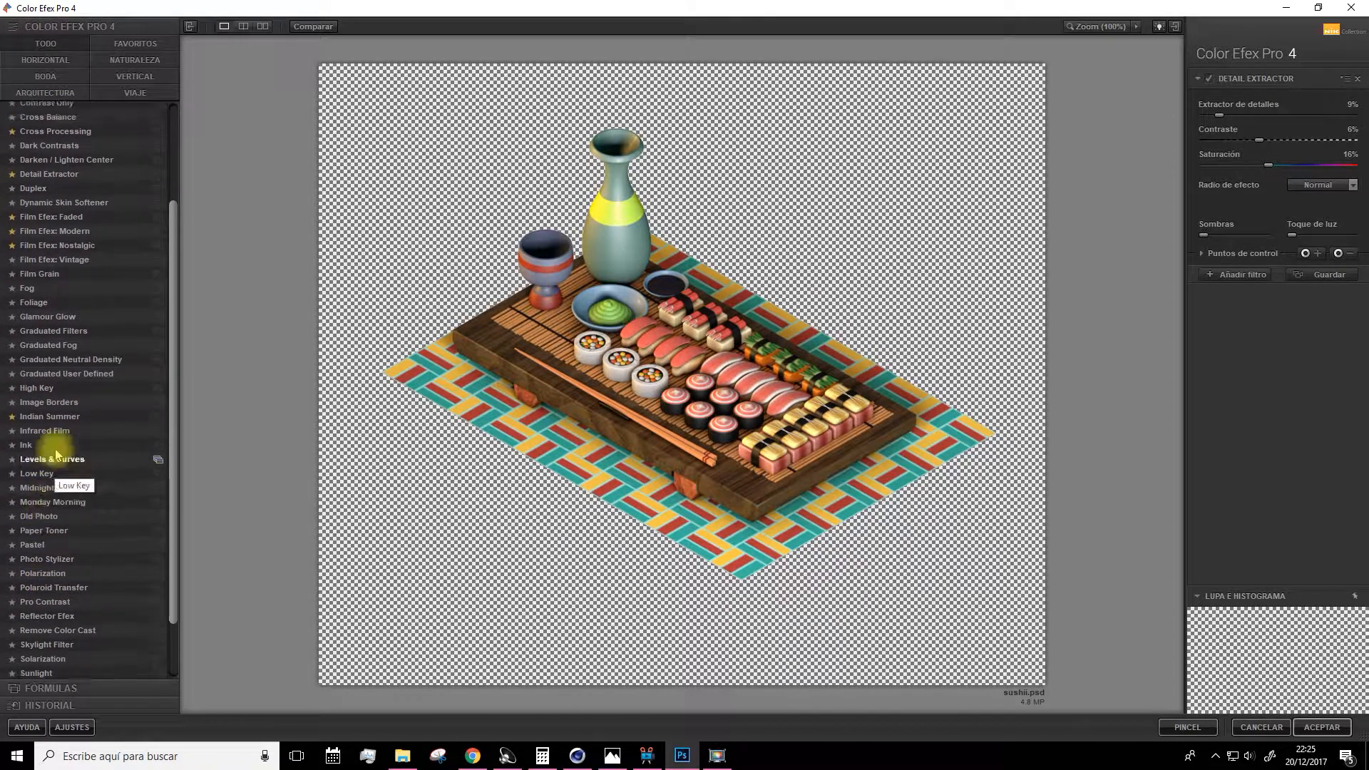
pyautogui.scroll(5, 50, 442)
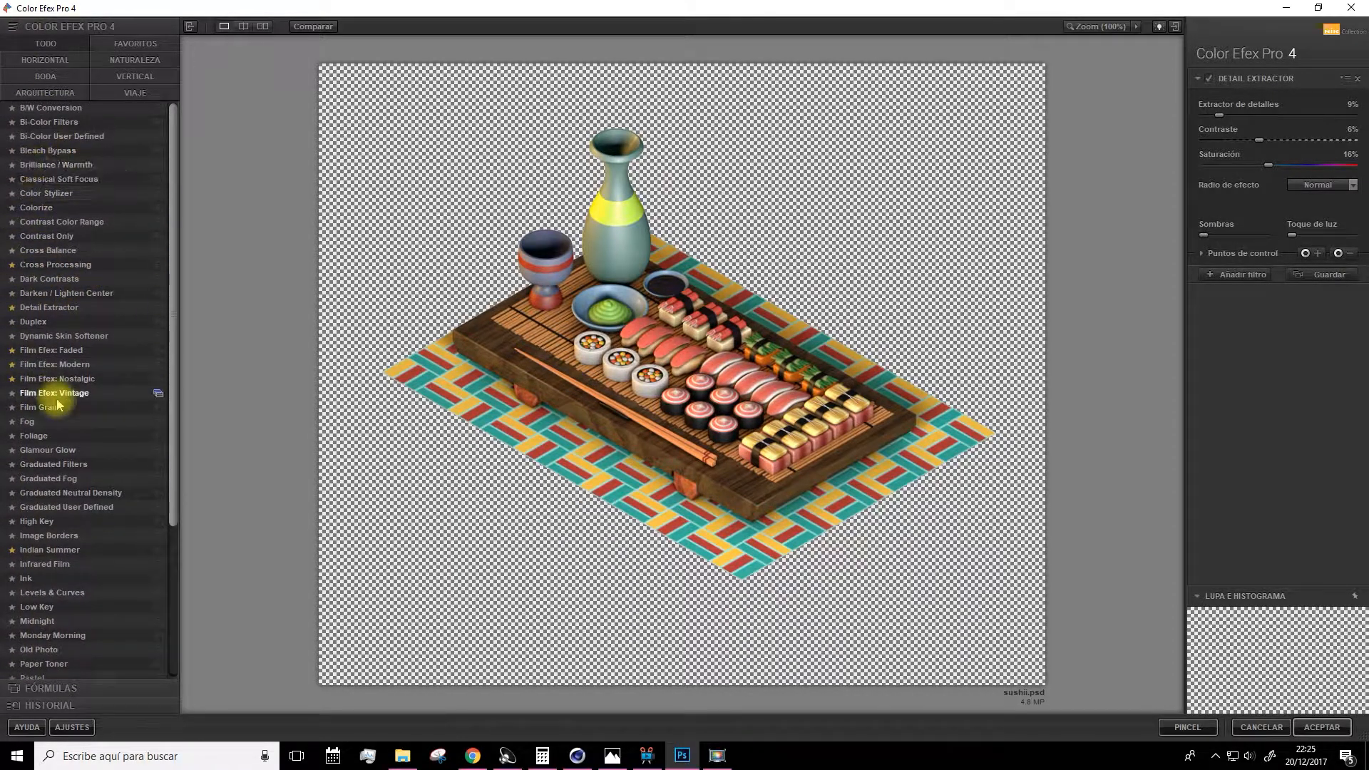
# Add a Cross Processing filter with method C04.
pyautogui.click(54, 268)
pyautogui.click(1295, 111)
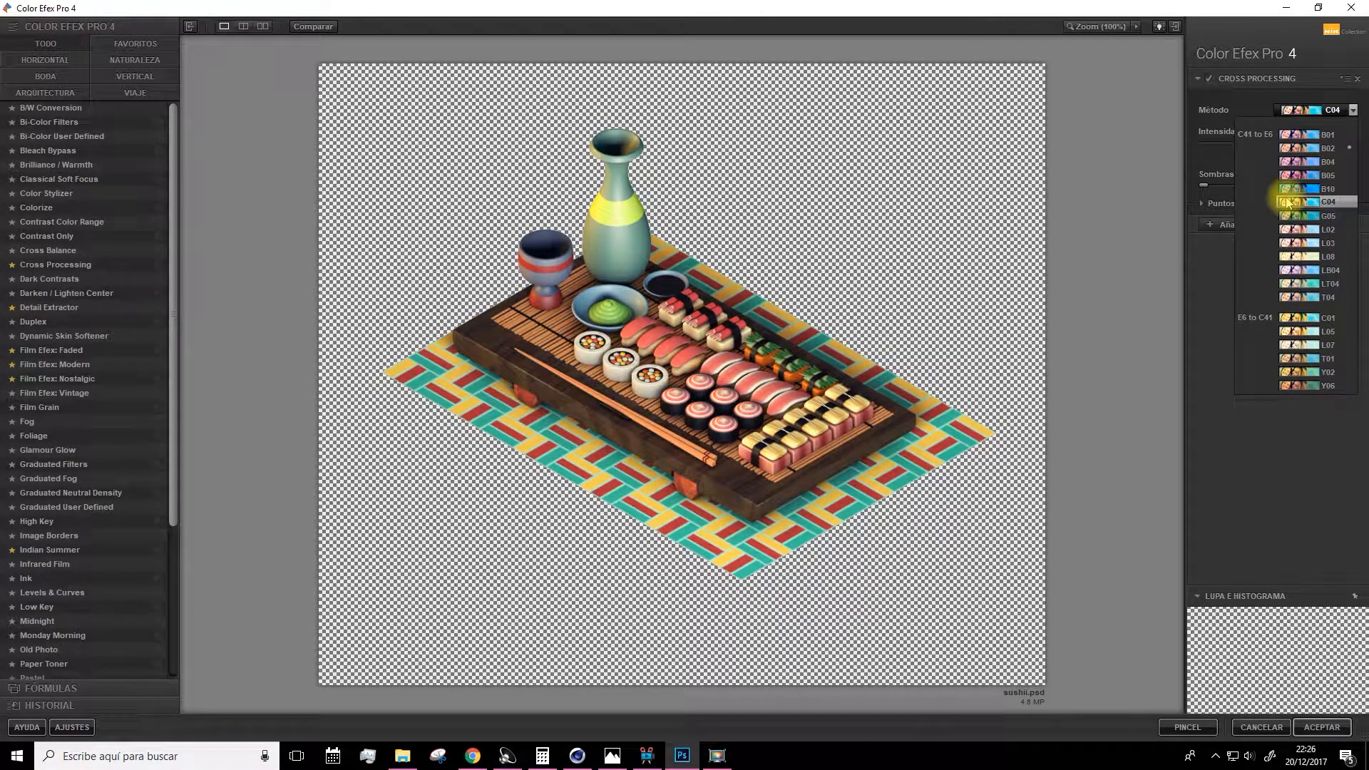
pyautogui.click(1287, 203)
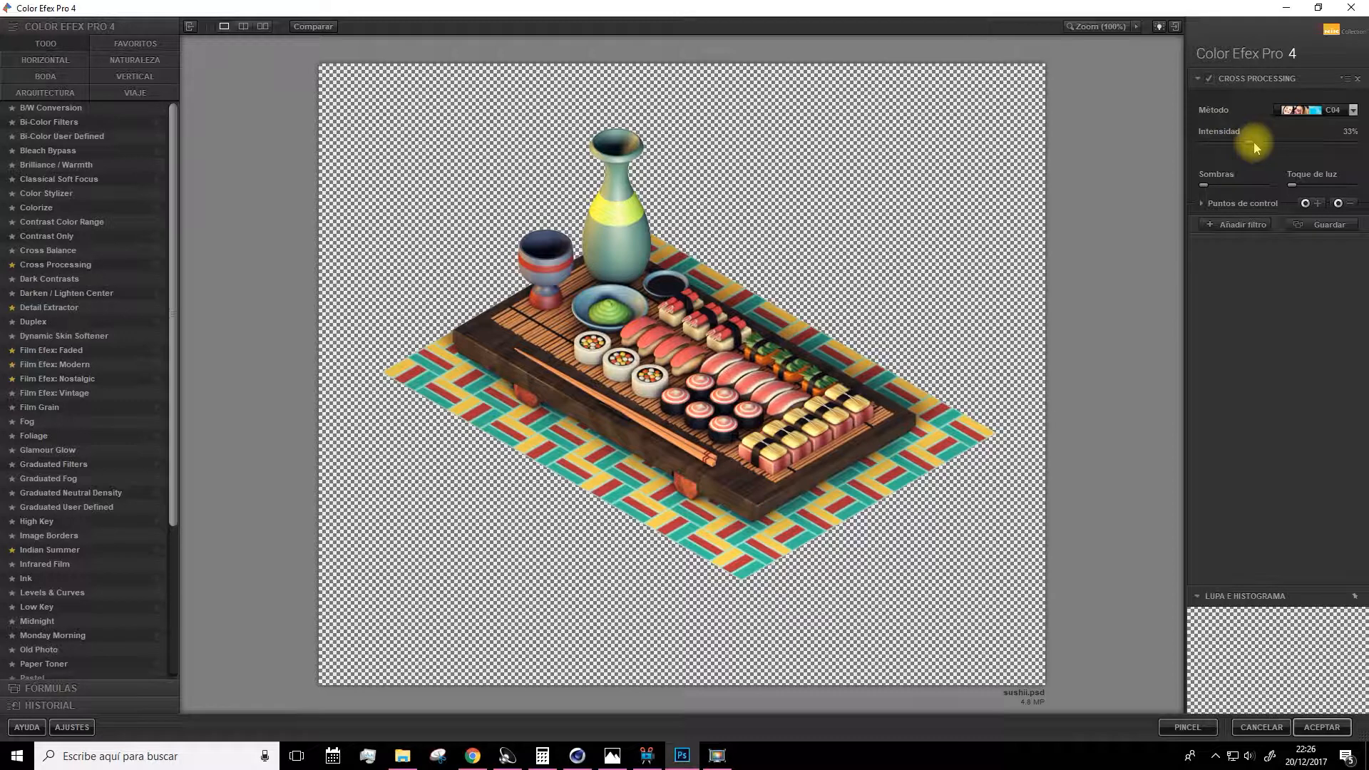
# Add an Indian Summer filter with method 2, foliage enhancement at 9% and control-point opacity at 26%.
pyautogui.click(1227, 224)
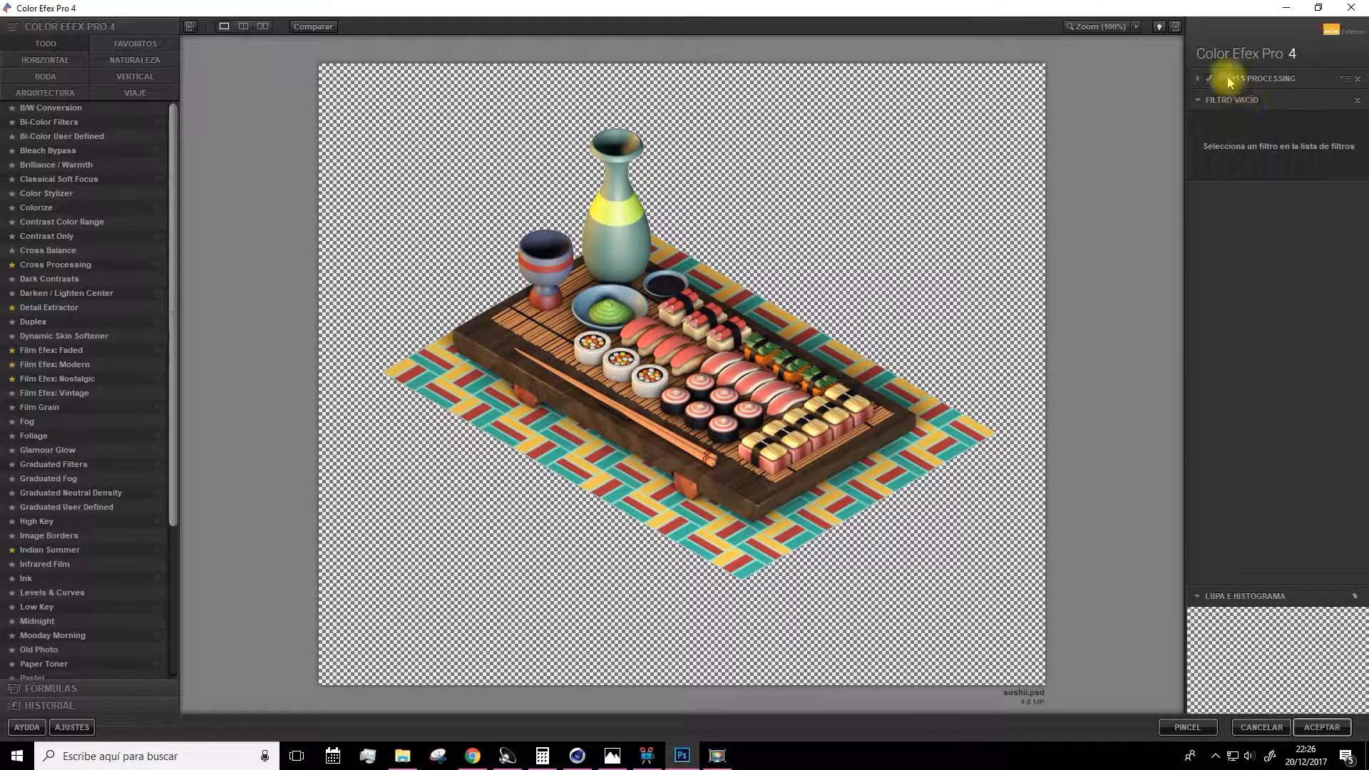
pyautogui.moveTo(174, 376); pyautogui.dragTo(152, 443)
pyautogui.click(49, 445)
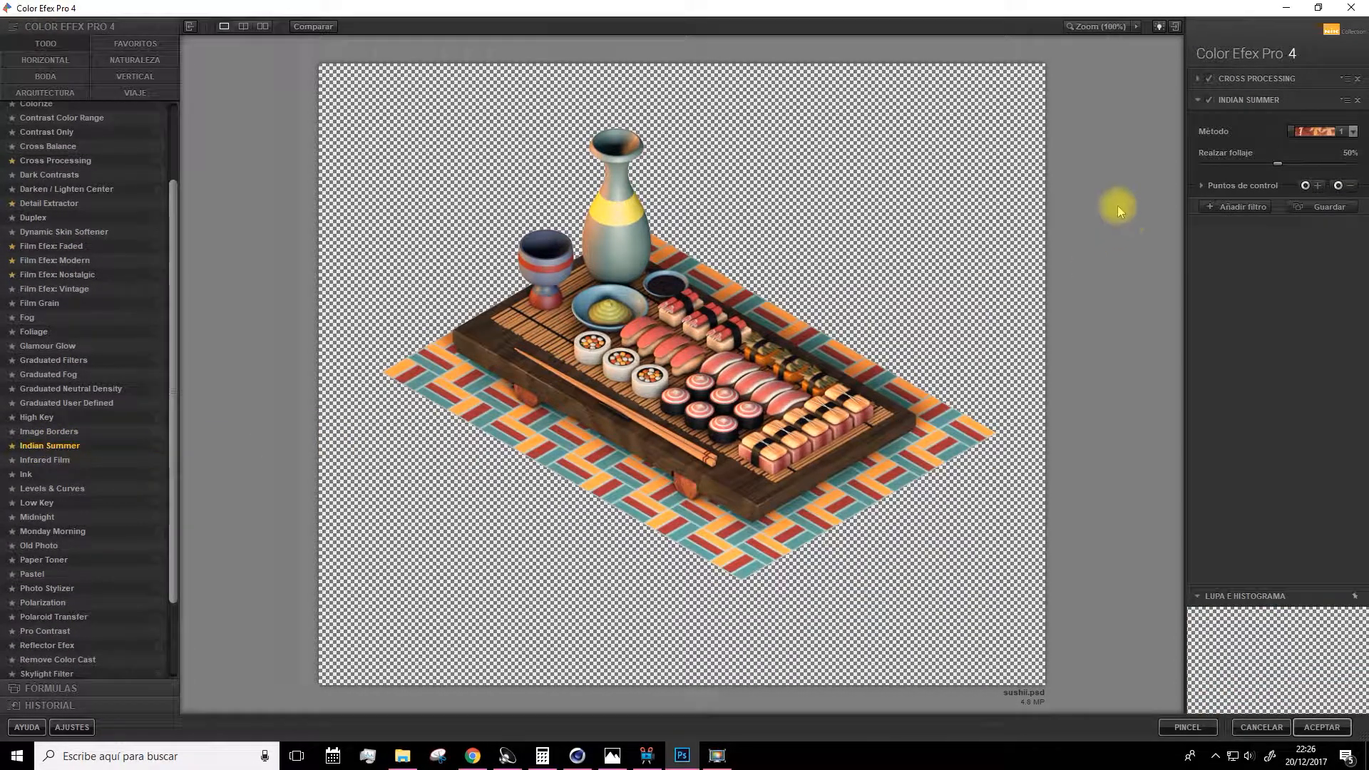
pyautogui.click(1318, 131)
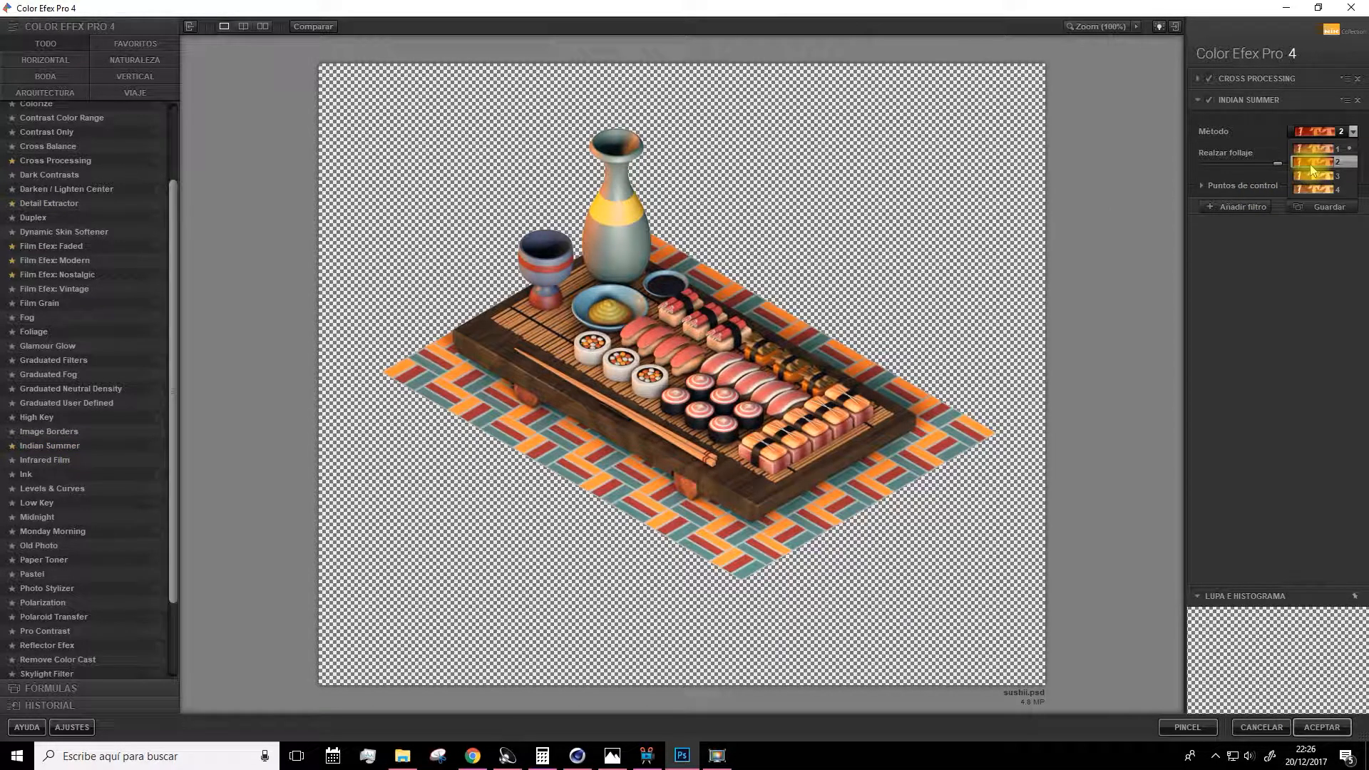
pyautogui.click(1310, 165)
pyautogui.moveTo(1270, 169); pyautogui.dragTo(1216, 163)
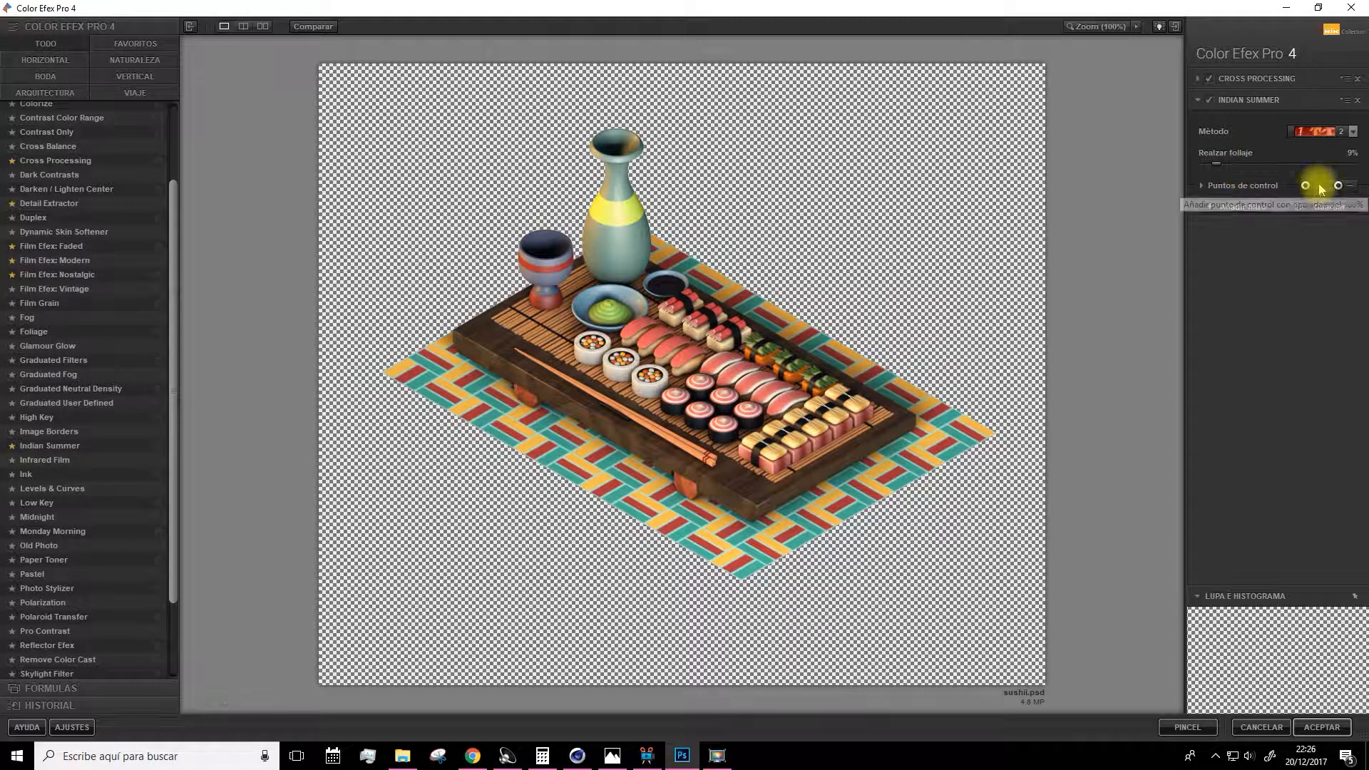
pyautogui.click(1201, 185)
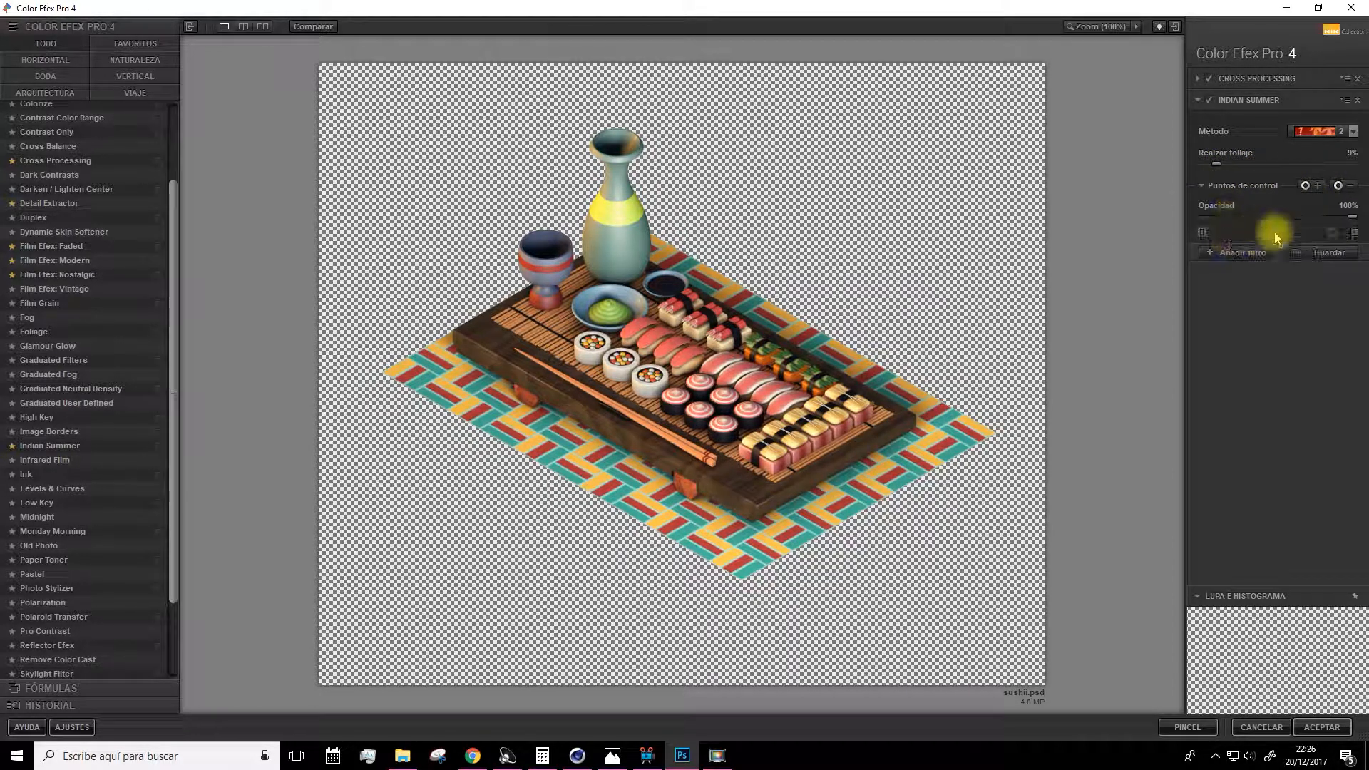
pyautogui.moveTo(1309, 222); pyautogui.dragTo(1237, 227)
# Load the 'pulpo' recipe from the Fórmulas list, replacing the current filter stack.
pyautogui.scroll(-3, 112, 373)
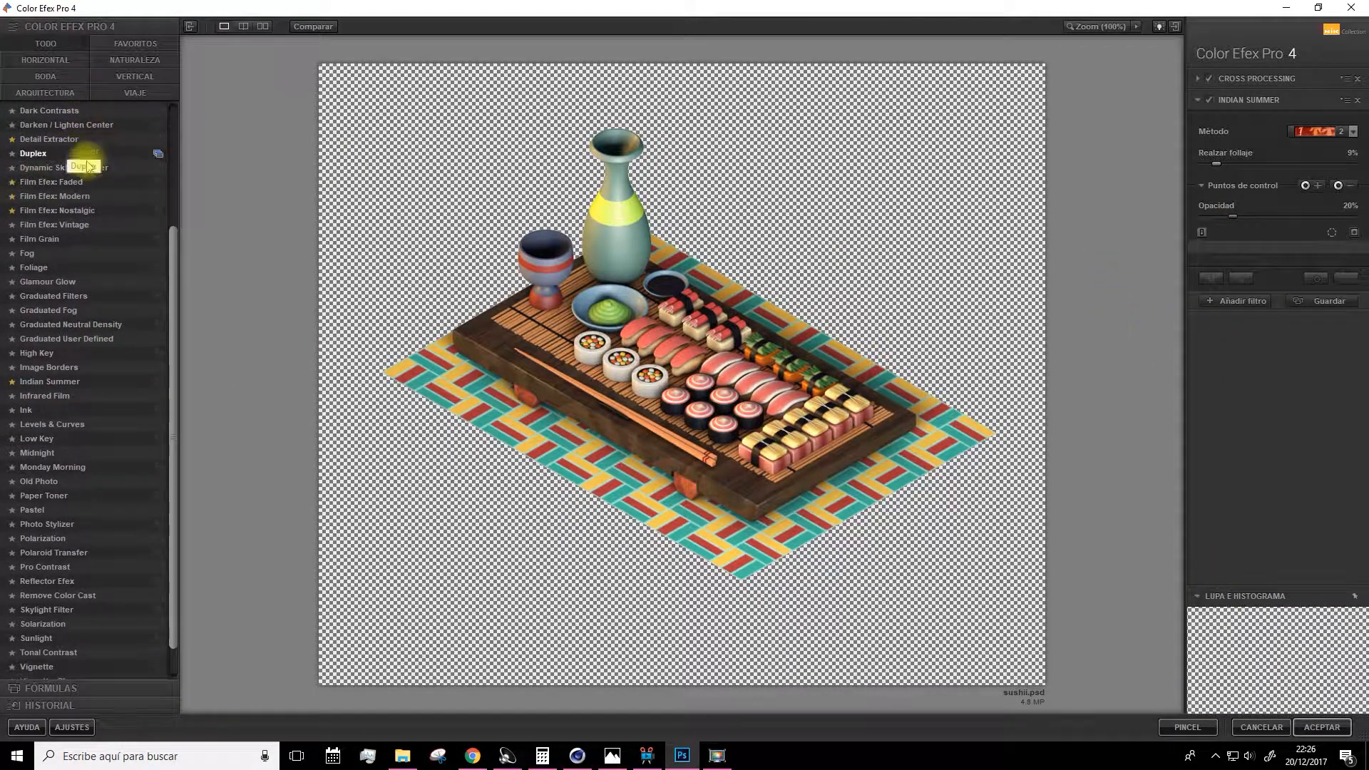
pyautogui.scroll(-2, 29, 627)
pyautogui.click(29, 690)
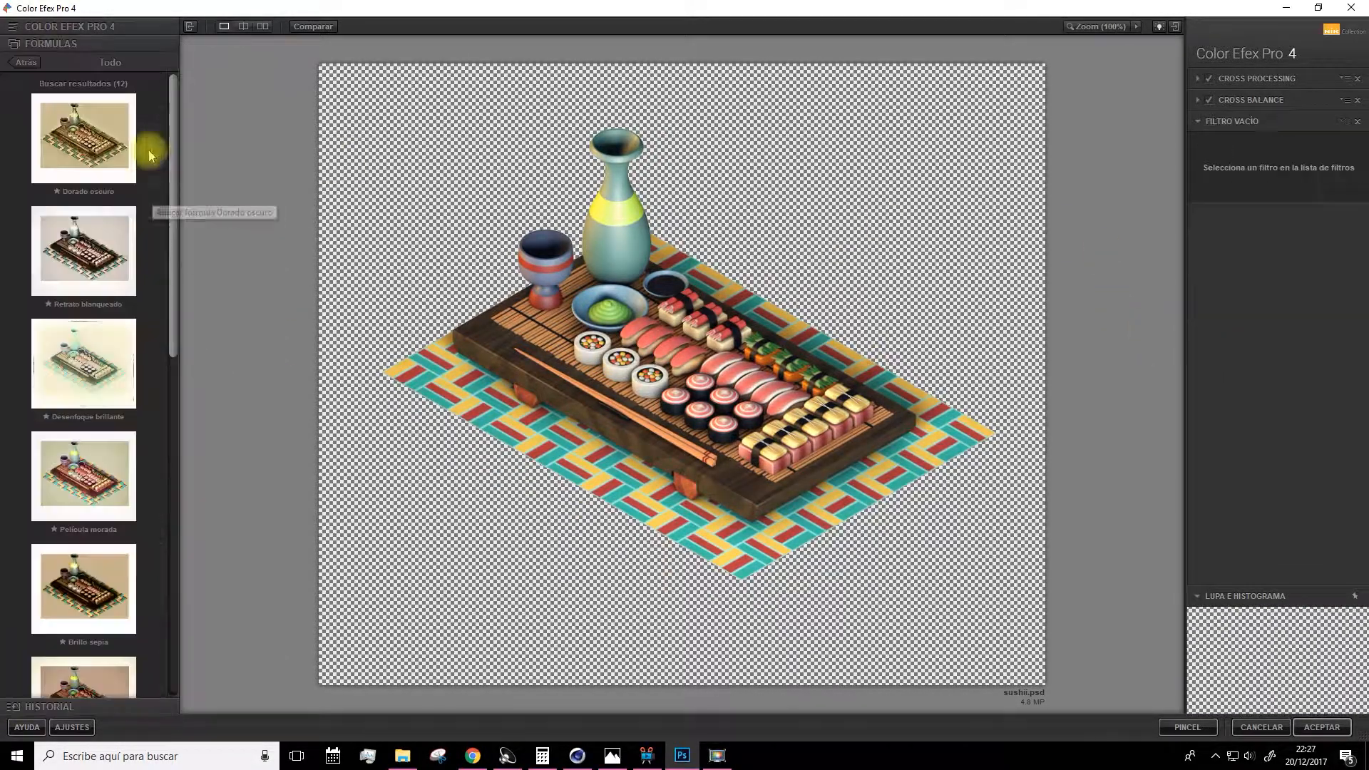
pyautogui.moveTo(173, 178); pyautogui.dragTo(179, 547)
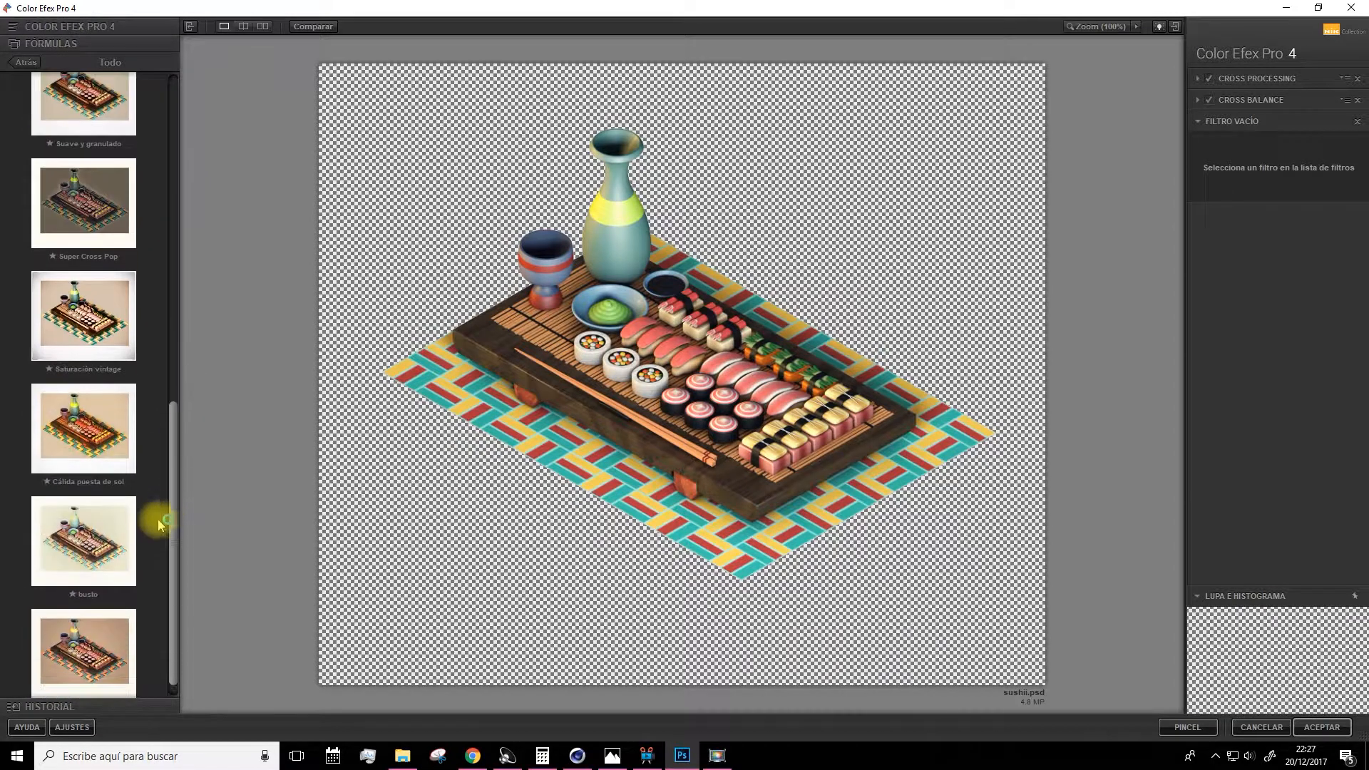
pyautogui.scroll(-1, 174, 596)
pyautogui.click(78, 627)
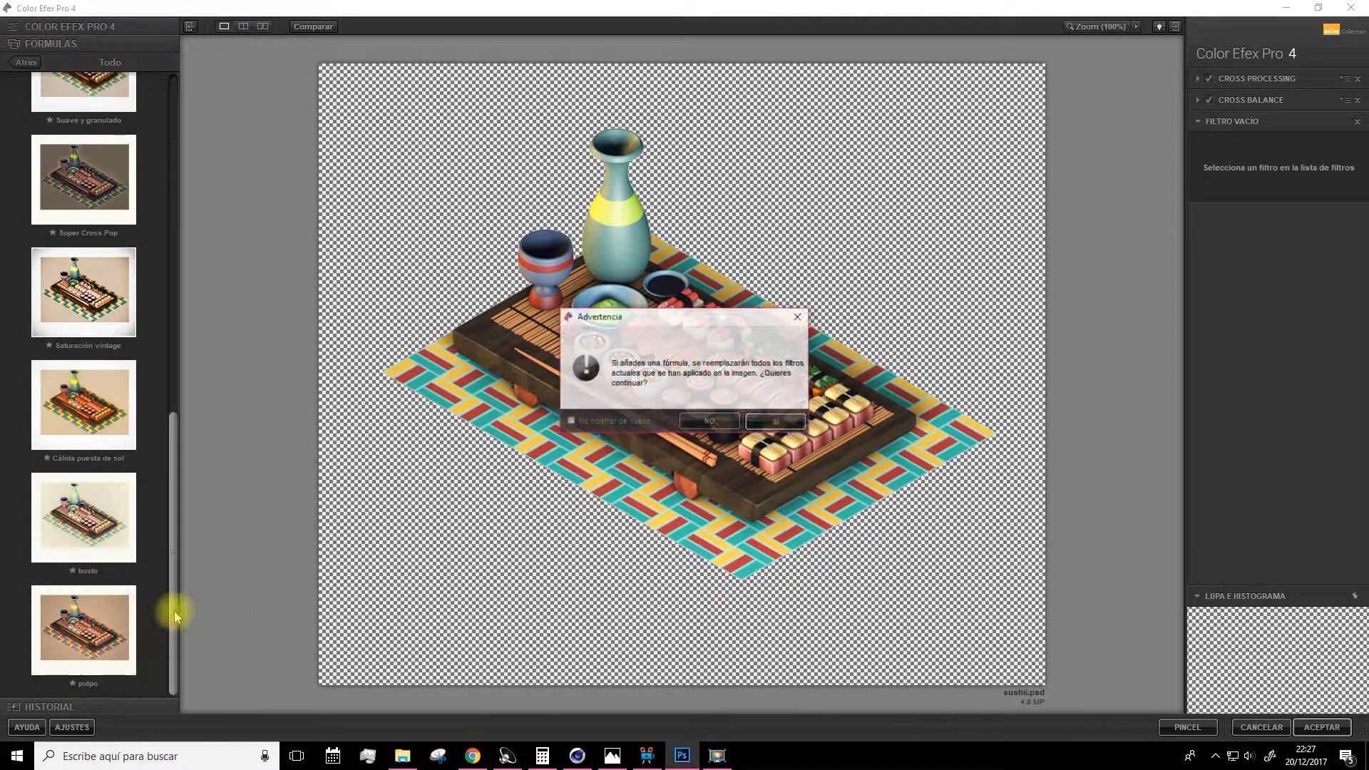
pyautogui.click(785, 424)
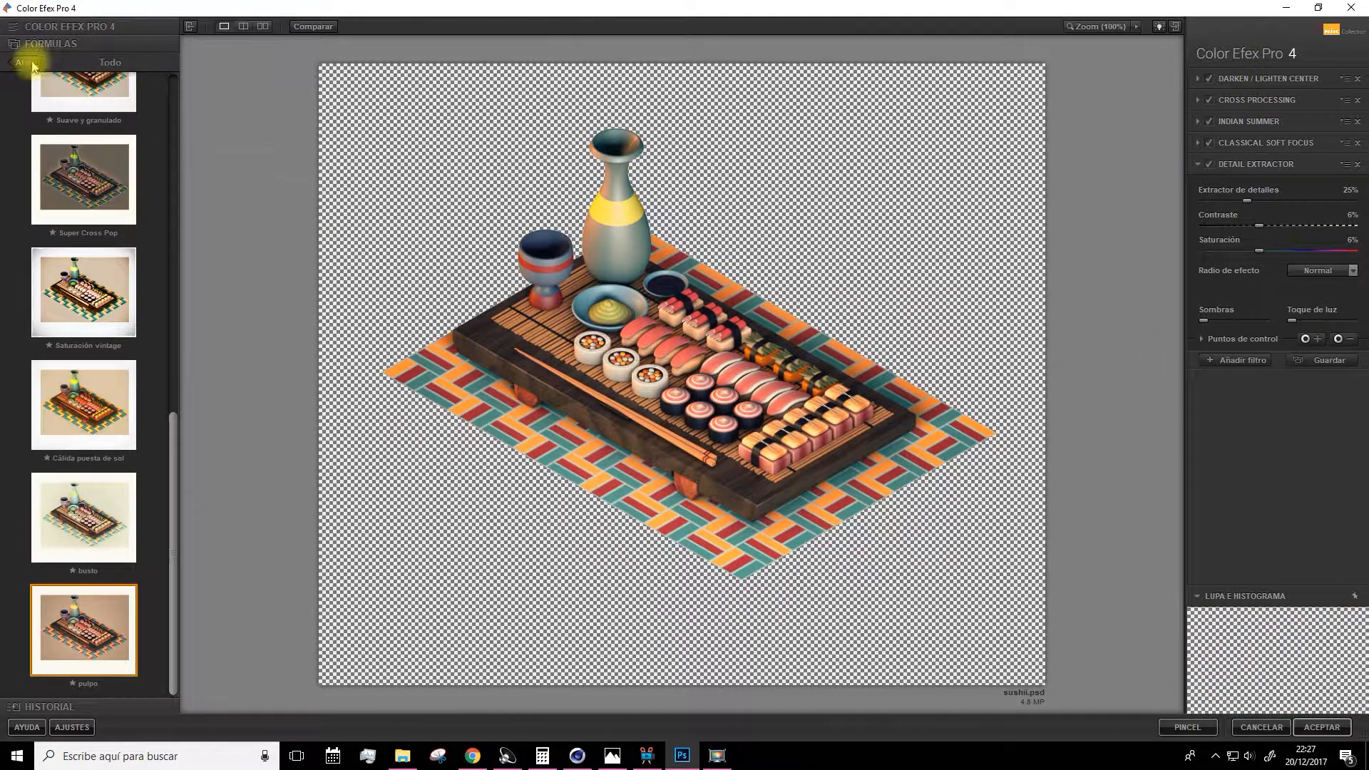
# Replace the last filter in the stack with Contrast Only, adjust its sliders, and apply the Color Efex Pro effect.
pyautogui.click(51, 28)
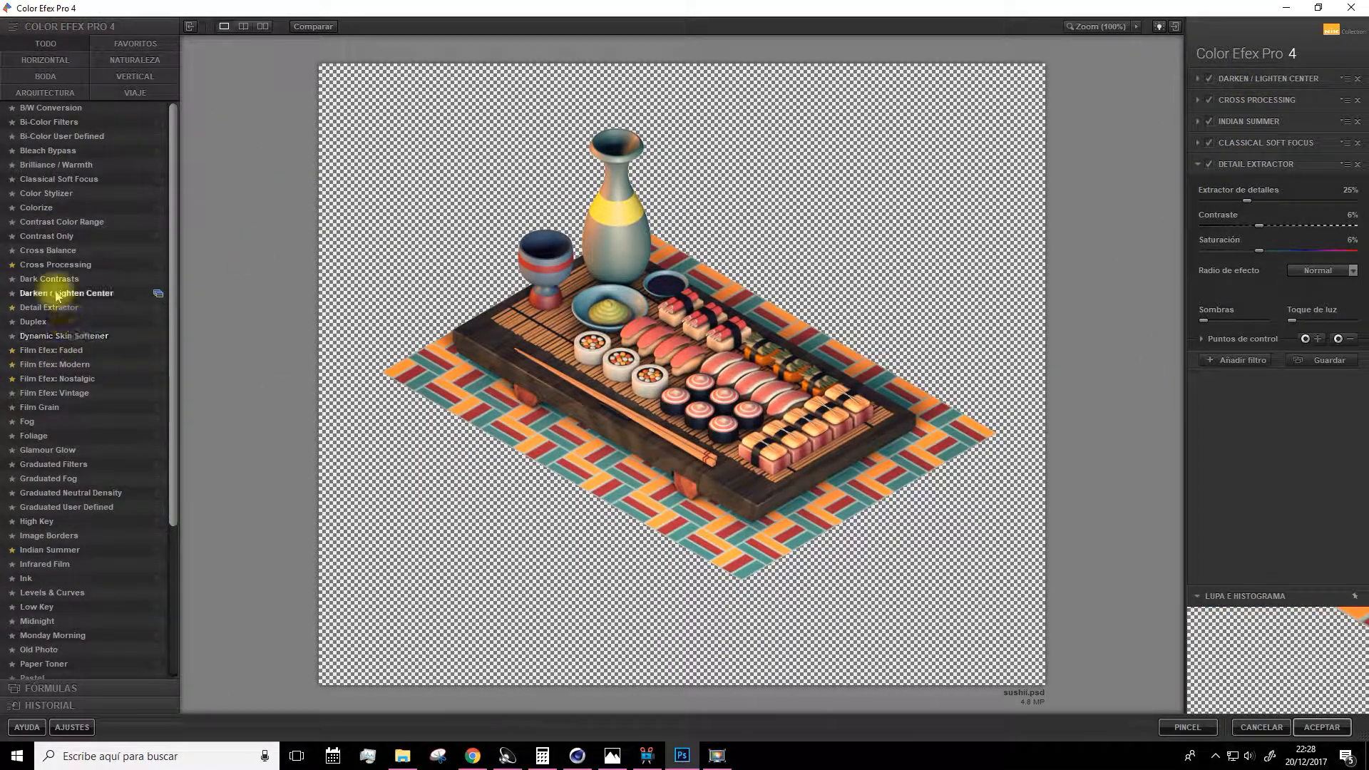
pyautogui.click(55, 265)
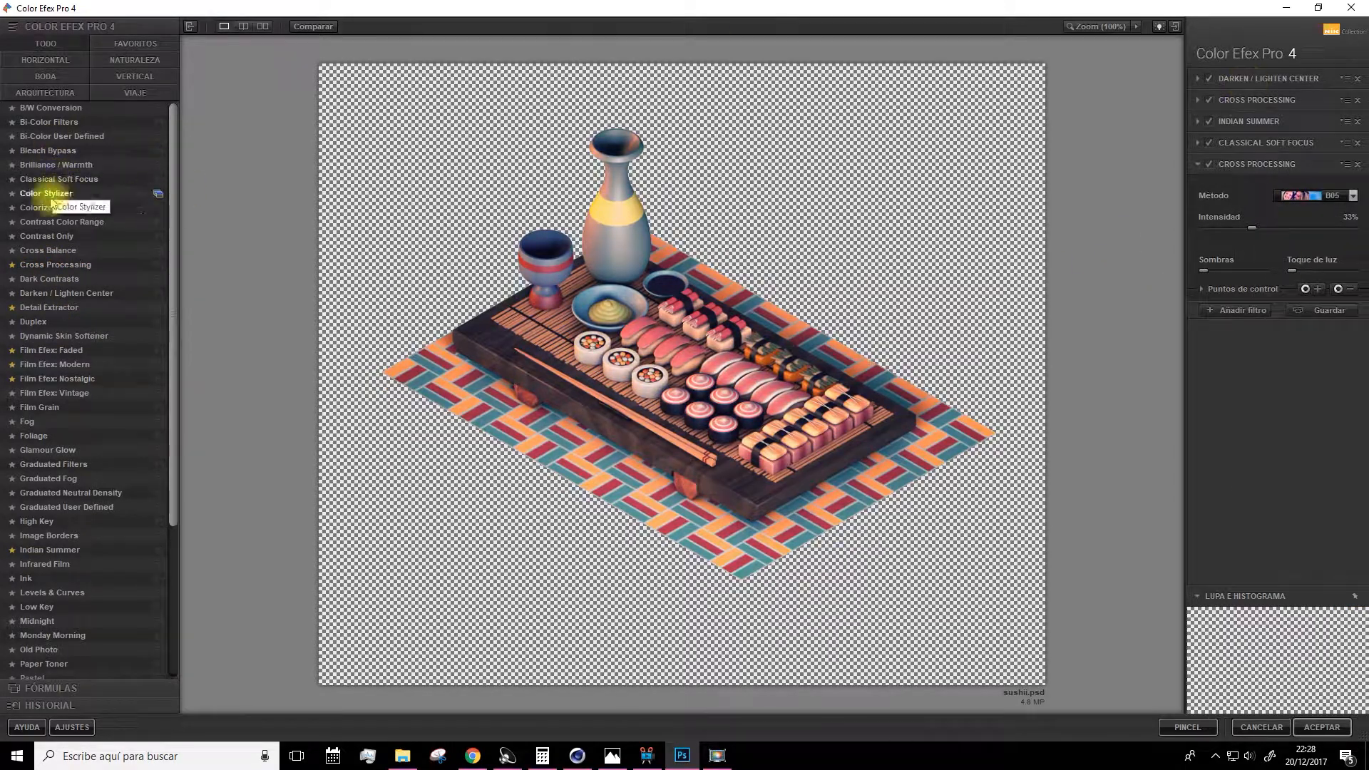
pyautogui.click(46, 236)
pyautogui.moveTo(1277, 201)
pyautogui.mouseDown()
pyautogui.moveTo(1291, 201)
pyautogui.moveTo(1277, 226)
pyautogui.mouseUp()
pyautogui.moveTo(1291, 201); pyautogui.dragTo(1287, 201)
pyautogui.moveTo(1314, 251); pyautogui.dragTo(1298, 251)
pyautogui.moveTo(1277, 301); pyautogui.dragTo(1280, 301)
pyautogui.click(1242, 383)
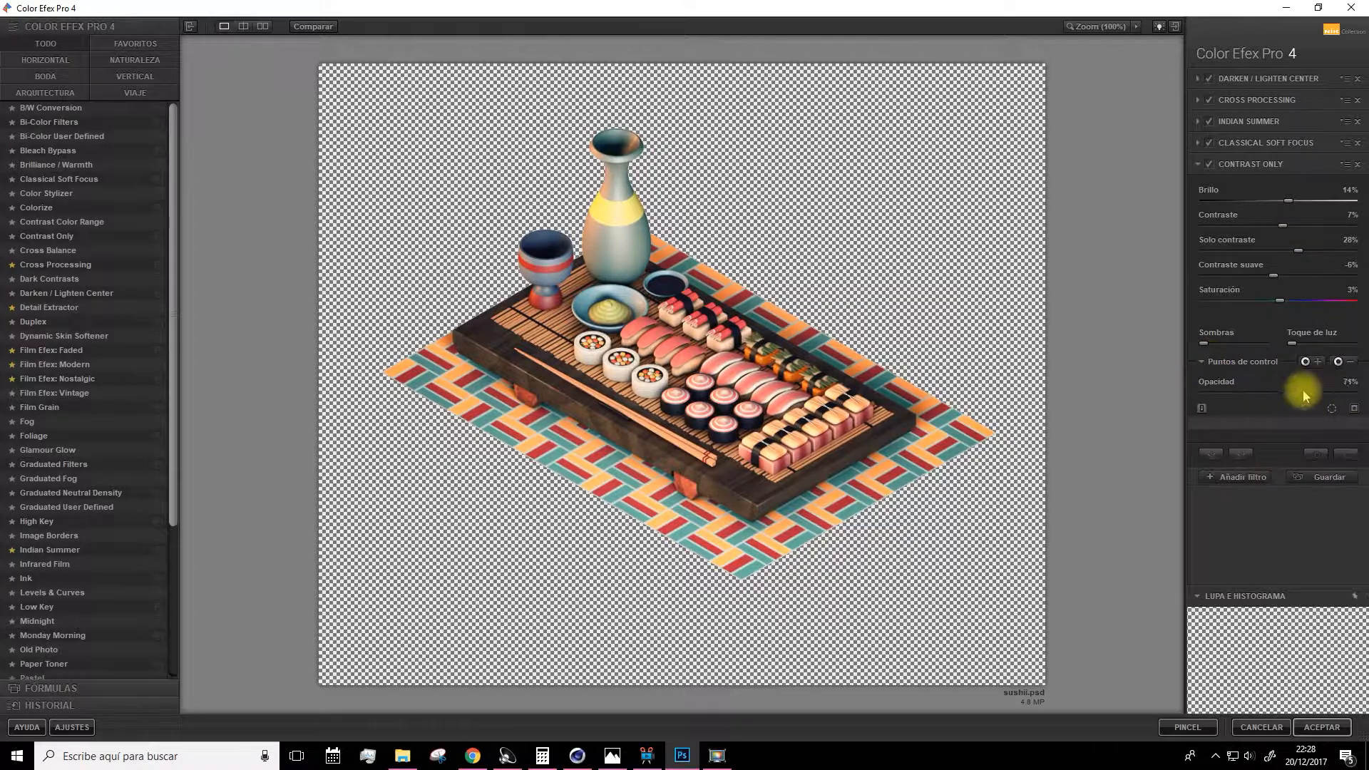
pyautogui.click(1319, 727)
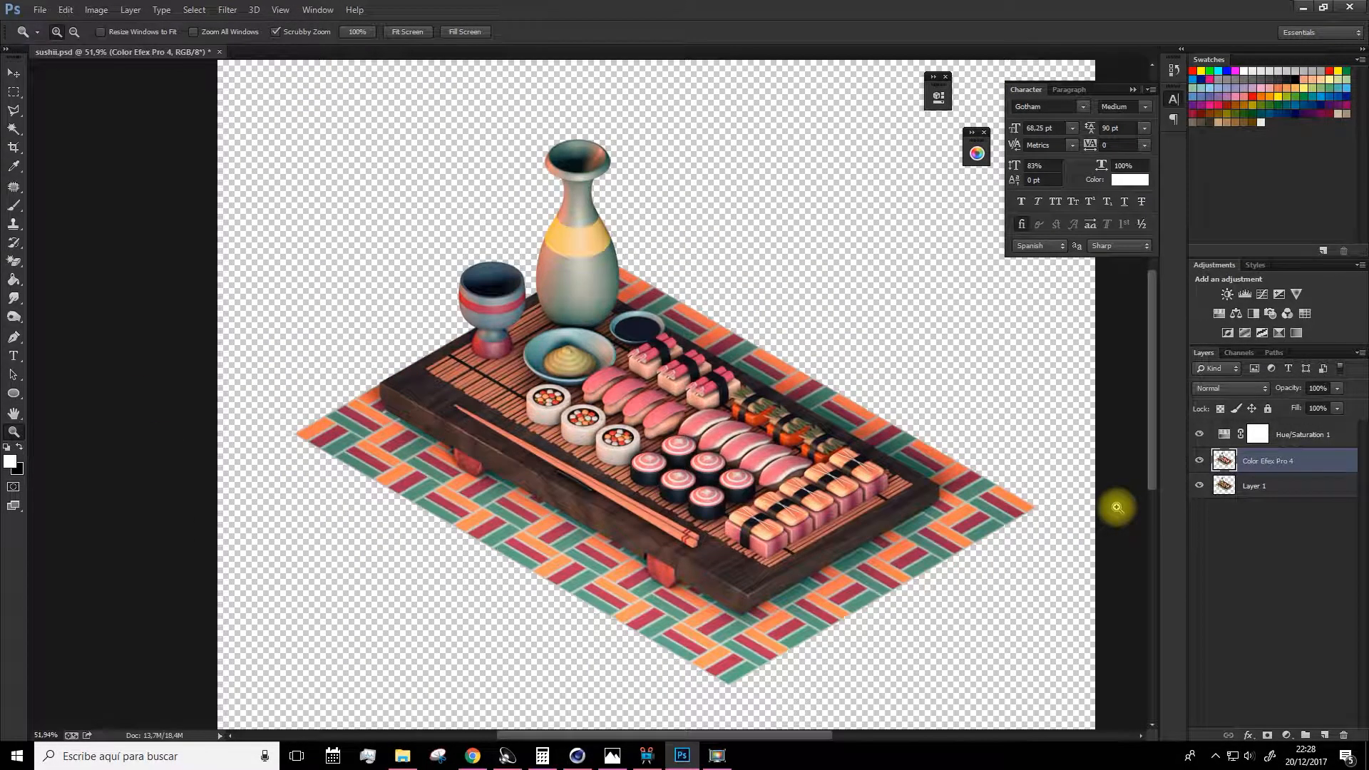
# Lower the Color Efex Pro 4 layer's opacity to 41%.
pyautogui.click(1337, 388)
pyautogui.moveTo(1297, 407); pyautogui.dragTo(1347, 388)
pyautogui.click(1239, 556)
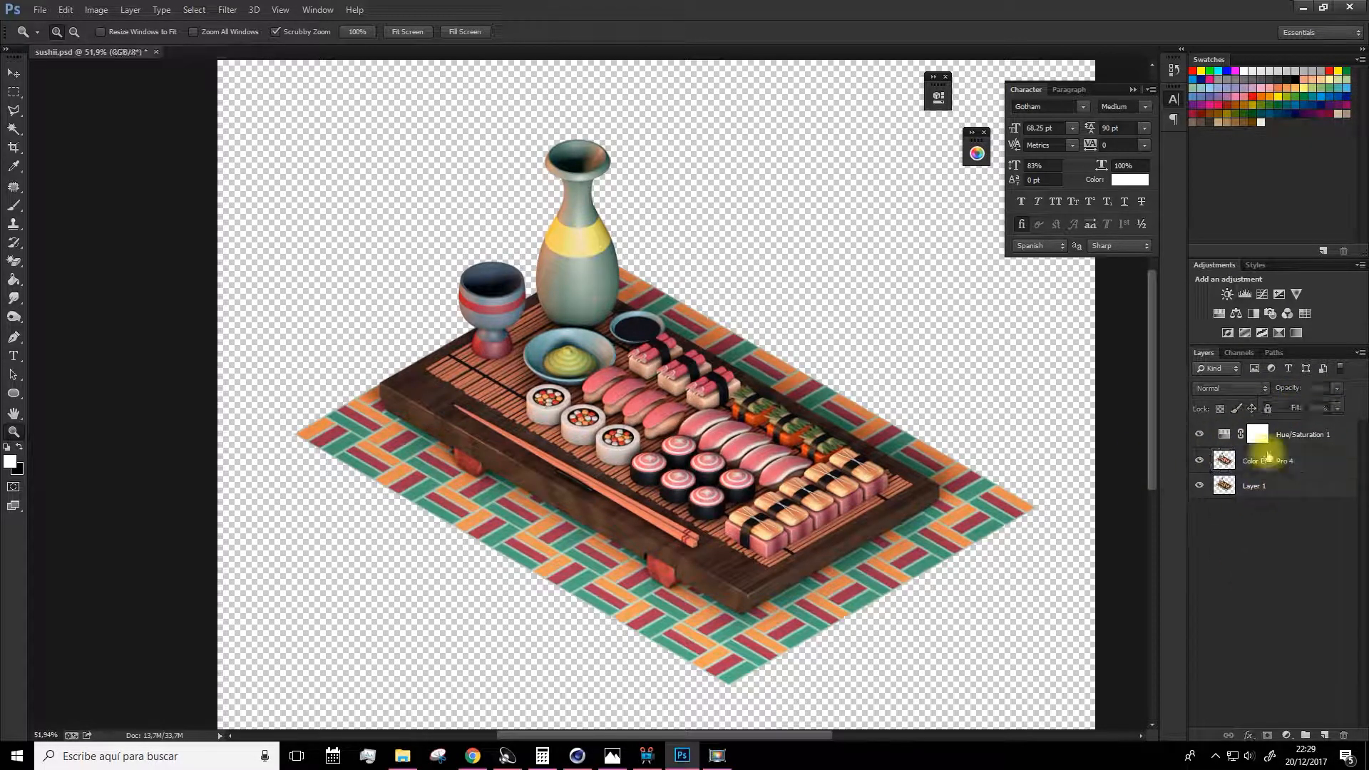
# Toggle the Hue/Saturation layer's visibility to compare the image with and without it.
pyautogui.click(1200, 434)
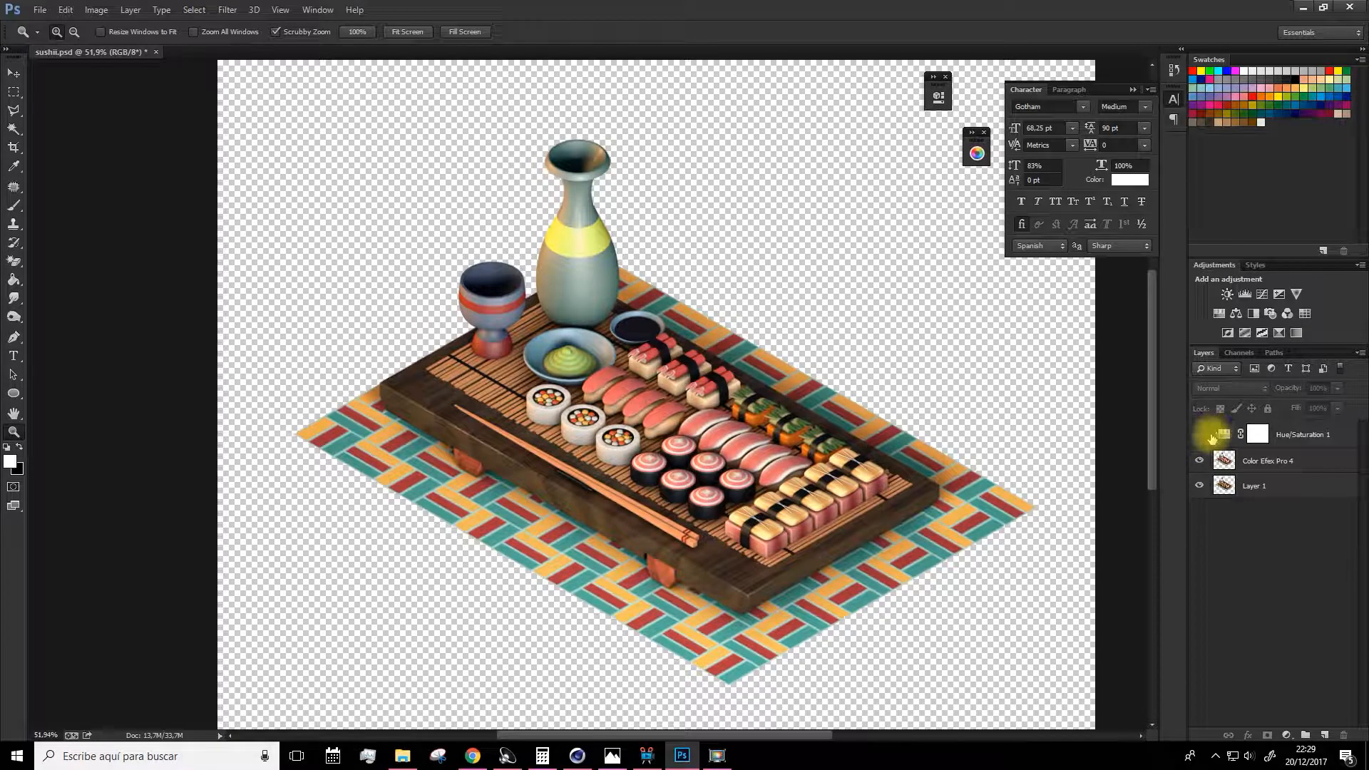
pyautogui.click(1199, 436)
pyautogui.click(1199, 437)
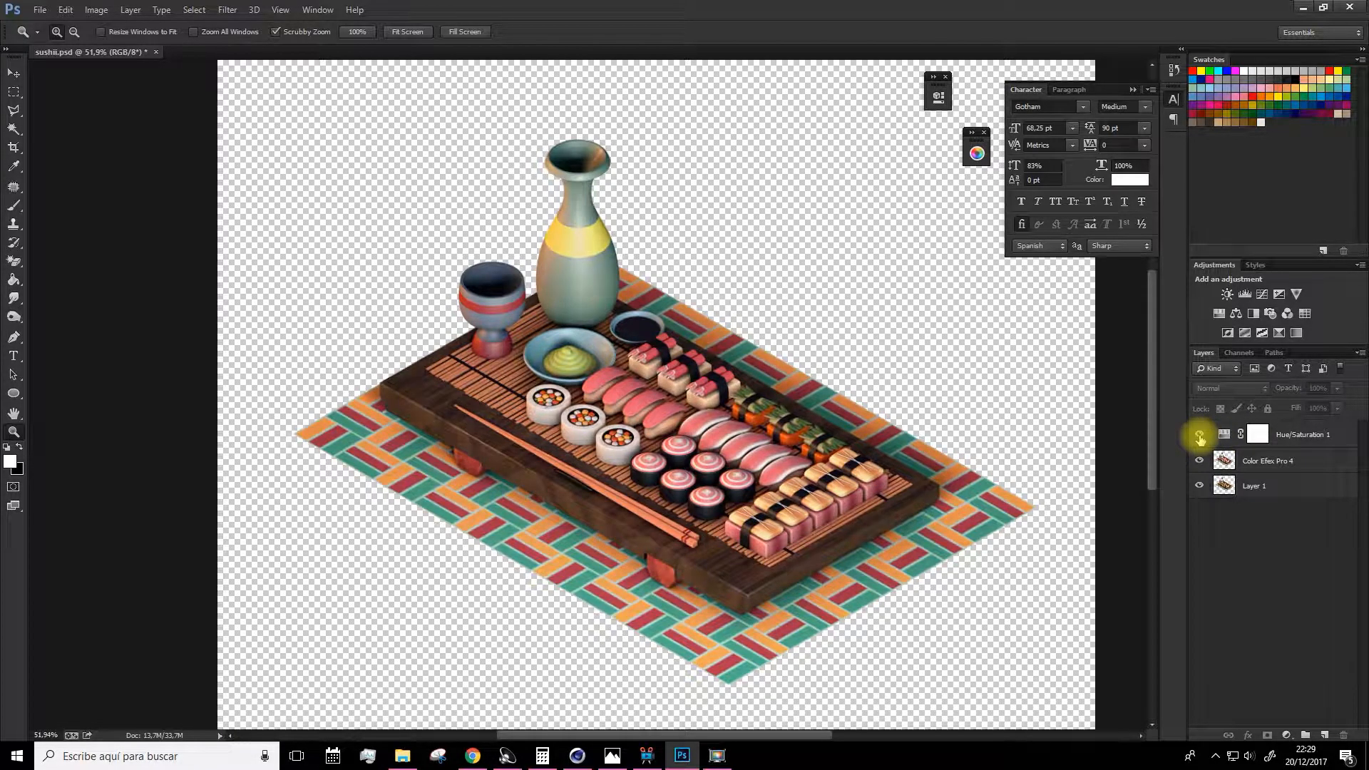
pyautogui.click(1199, 437)
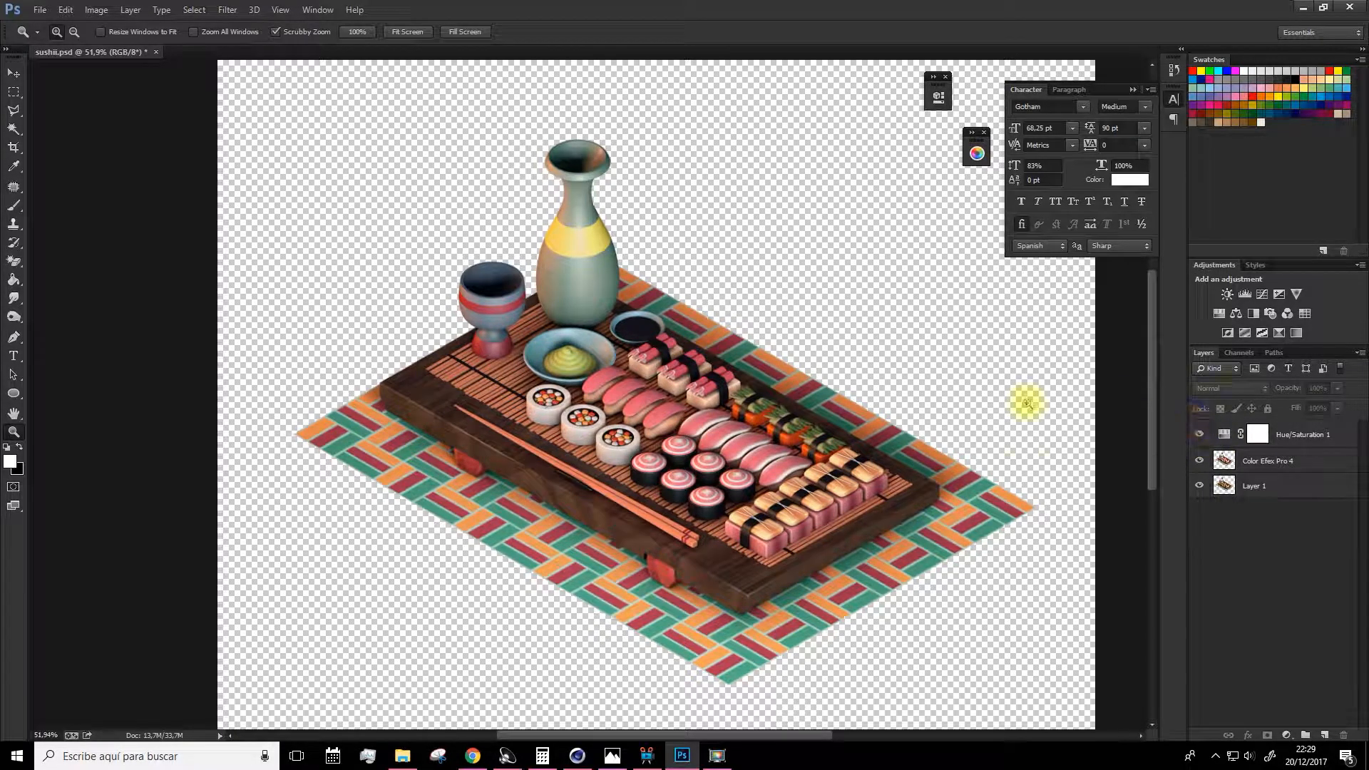
pyautogui.click(1198, 436)
pyautogui.click(1199, 434)
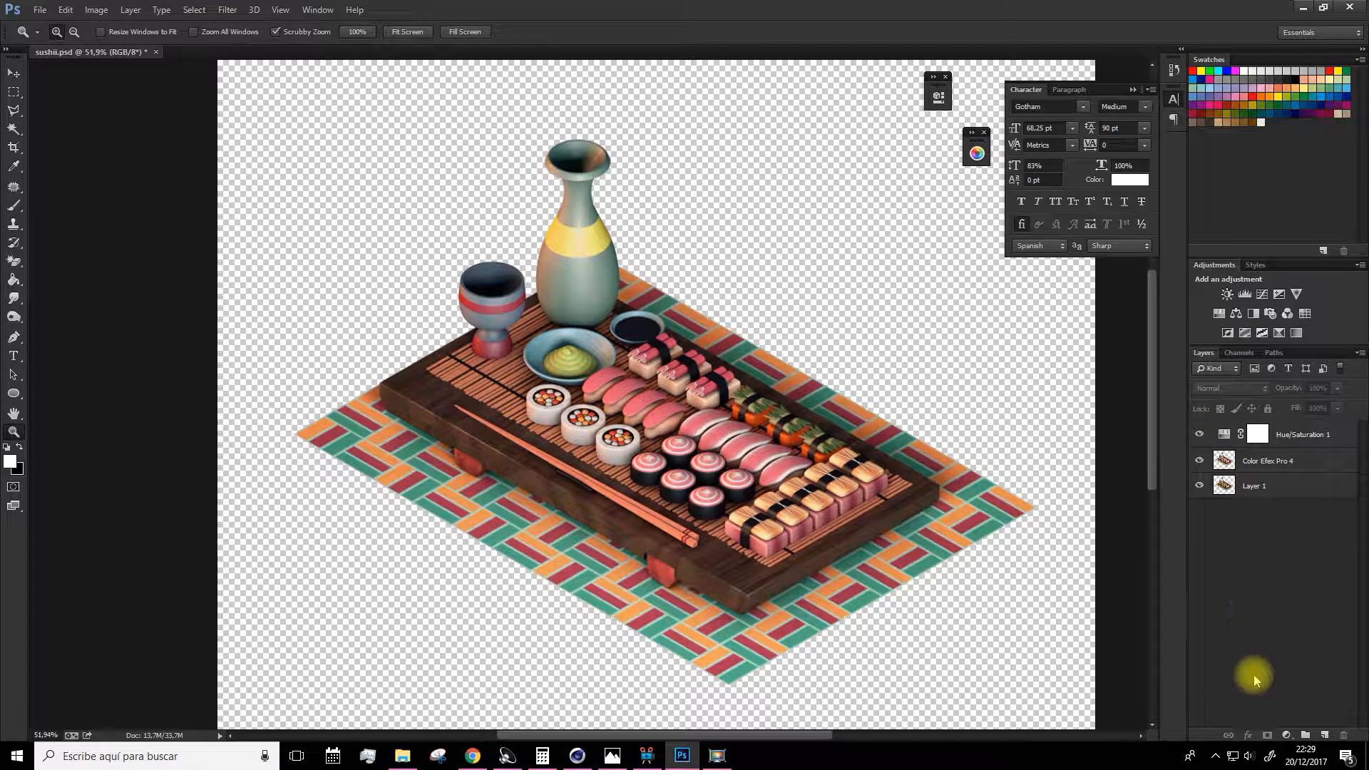
# Create a new empty layer and move it to the bottom of the layer stack.
pyautogui.click(1277, 460)
pyautogui.keyDown('alt'); pyautogui.click(765, 461); pyautogui.keyUp('alt')
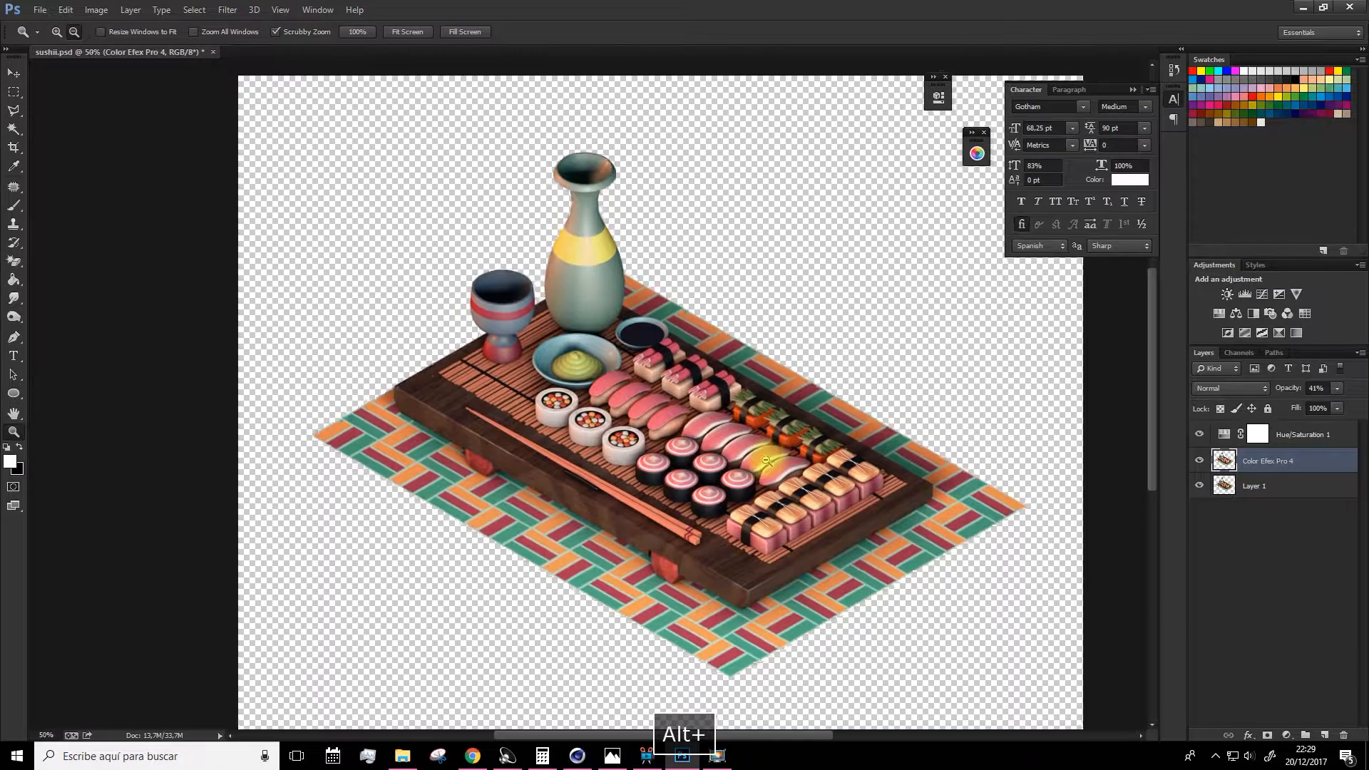
pyautogui.keyDown('alt'); pyautogui.click(765, 461); pyautogui.keyUp('alt')
pyautogui.click(1324, 735)
pyautogui.moveTo(1267, 498); pyautogui.dragTo(1254, 526)
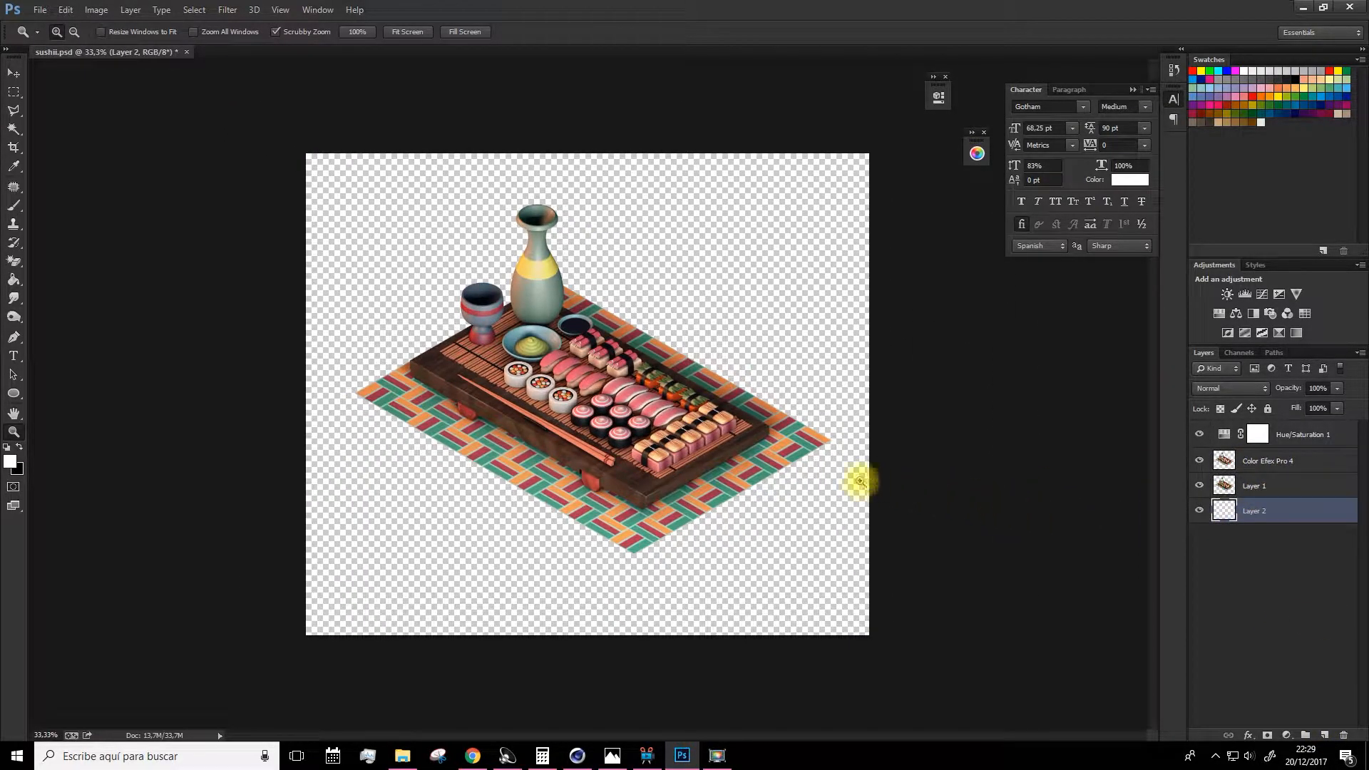
# Set the foreground colour to a pale cream and fill the new bottom layer with it.
pyautogui.press('g')
pyautogui.click(10, 464)
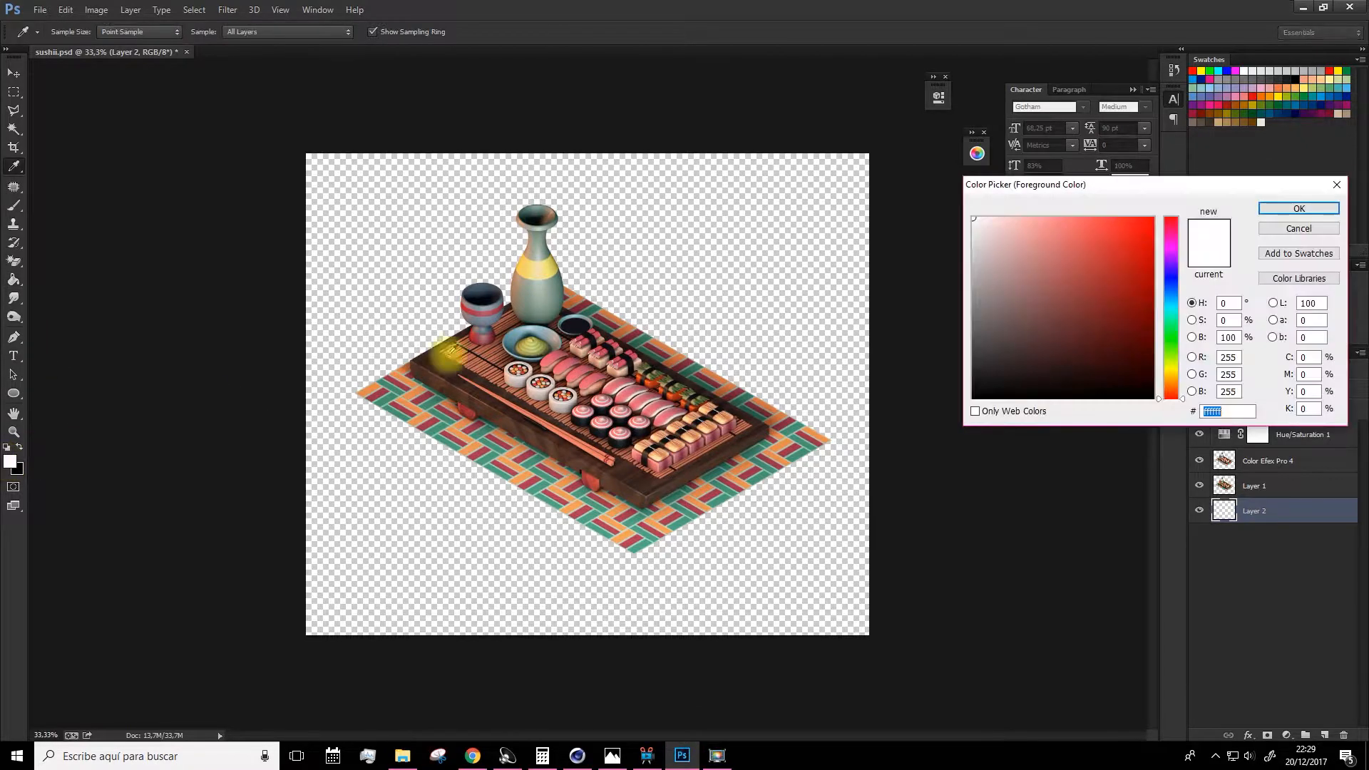
pyautogui.click(1173, 371)
pyautogui.moveTo(1023, 255); pyautogui.dragTo(998, 213)
pyautogui.click(1291, 208)
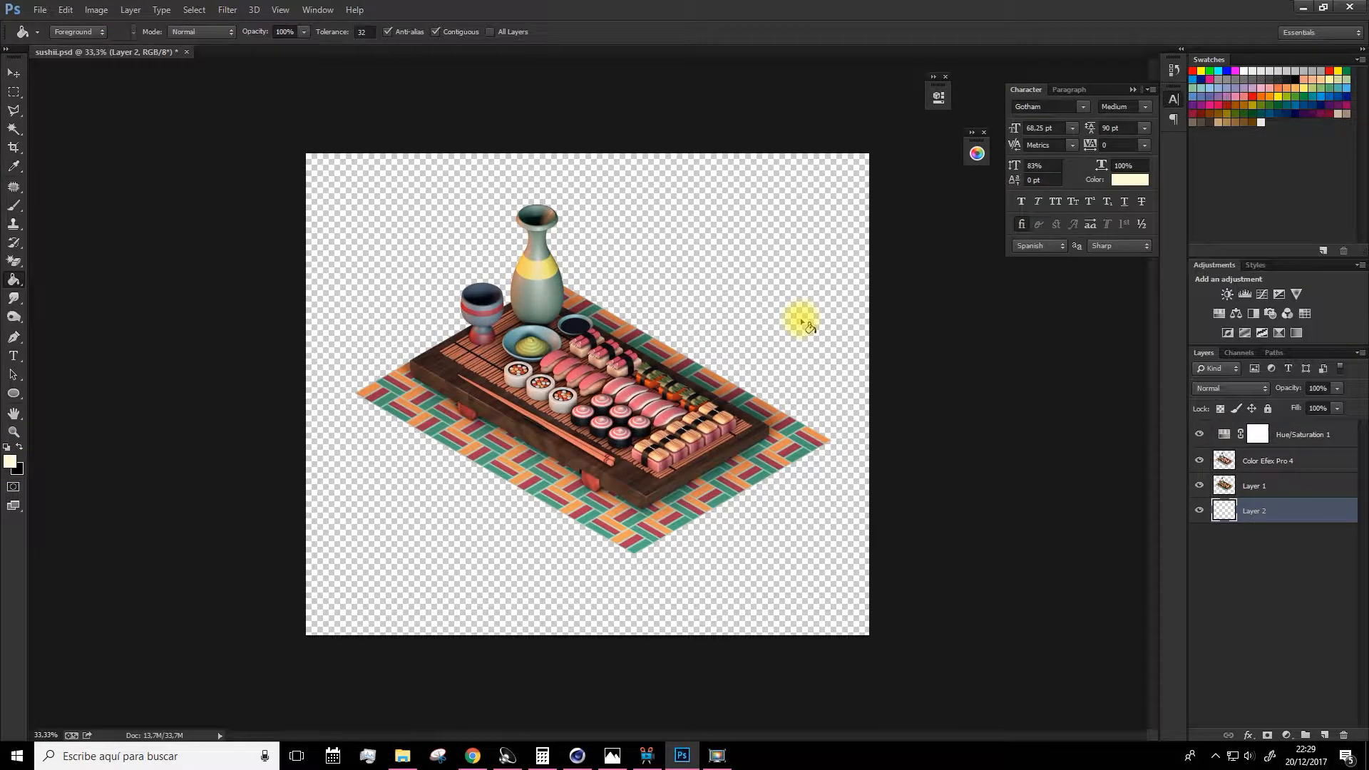
pyautogui.click(803, 328)
pyautogui.press('v')
pyautogui.moveTo(579, 408); pyautogui.dragTo(574, 415)
pyautogui.hotkey('ctrl', 'z')
# Add a radial Gradient Overlay layer style to the bottom background layer.
pyautogui.keyDown('shift'); pyautogui.click(1255, 485); pyautogui.keyUp('shift')
pyautogui.click(13, 432)
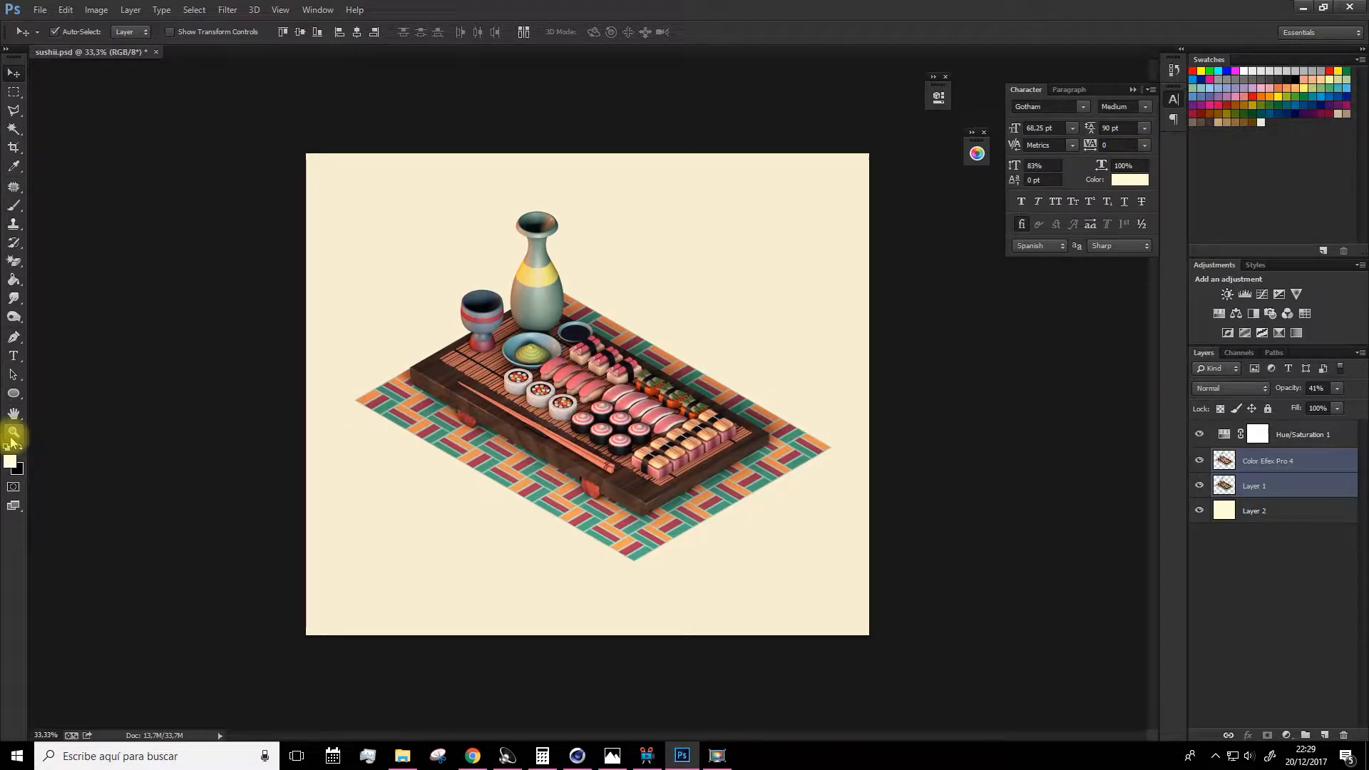
pyautogui.moveTo(574, 456); pyautogui.dragTo(745, 471)
pyautogui.click(1298, 512)
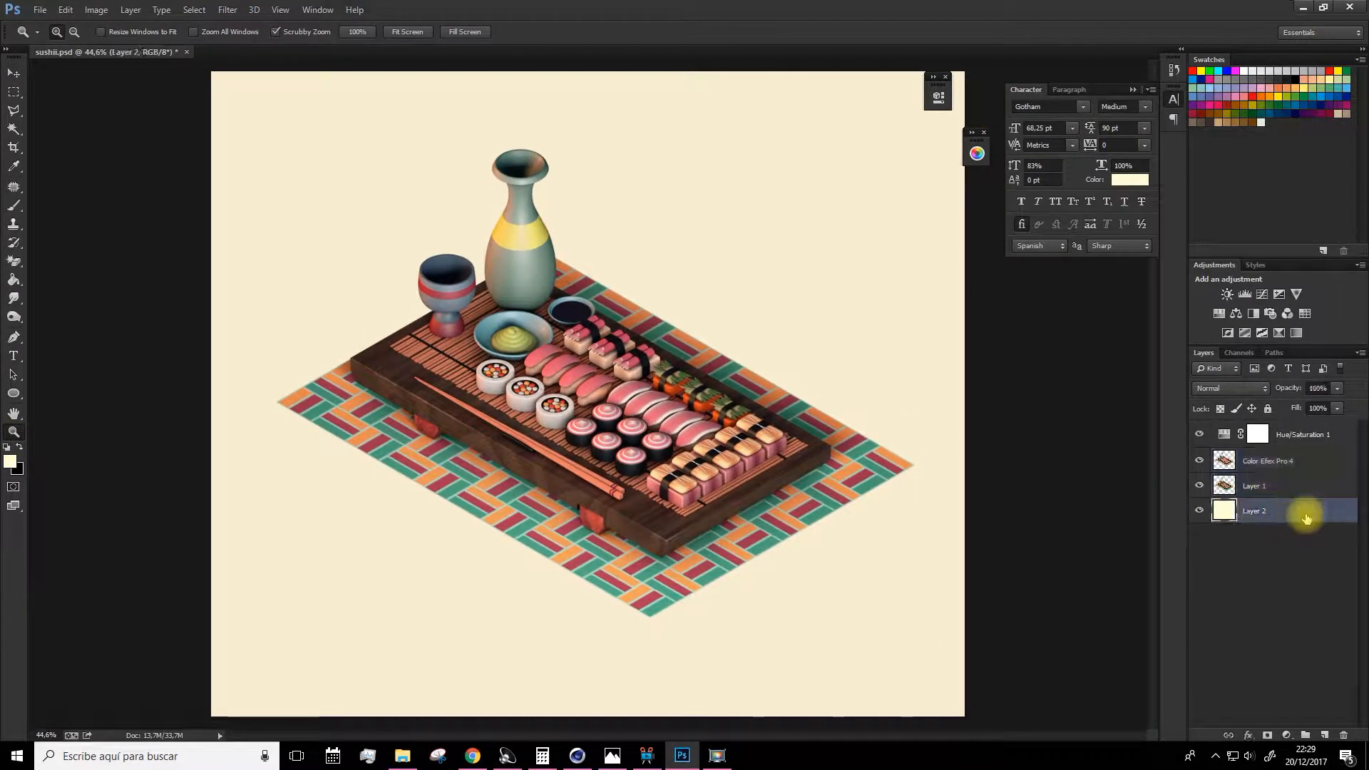
pyautogui.doubleClick(1350, 514)
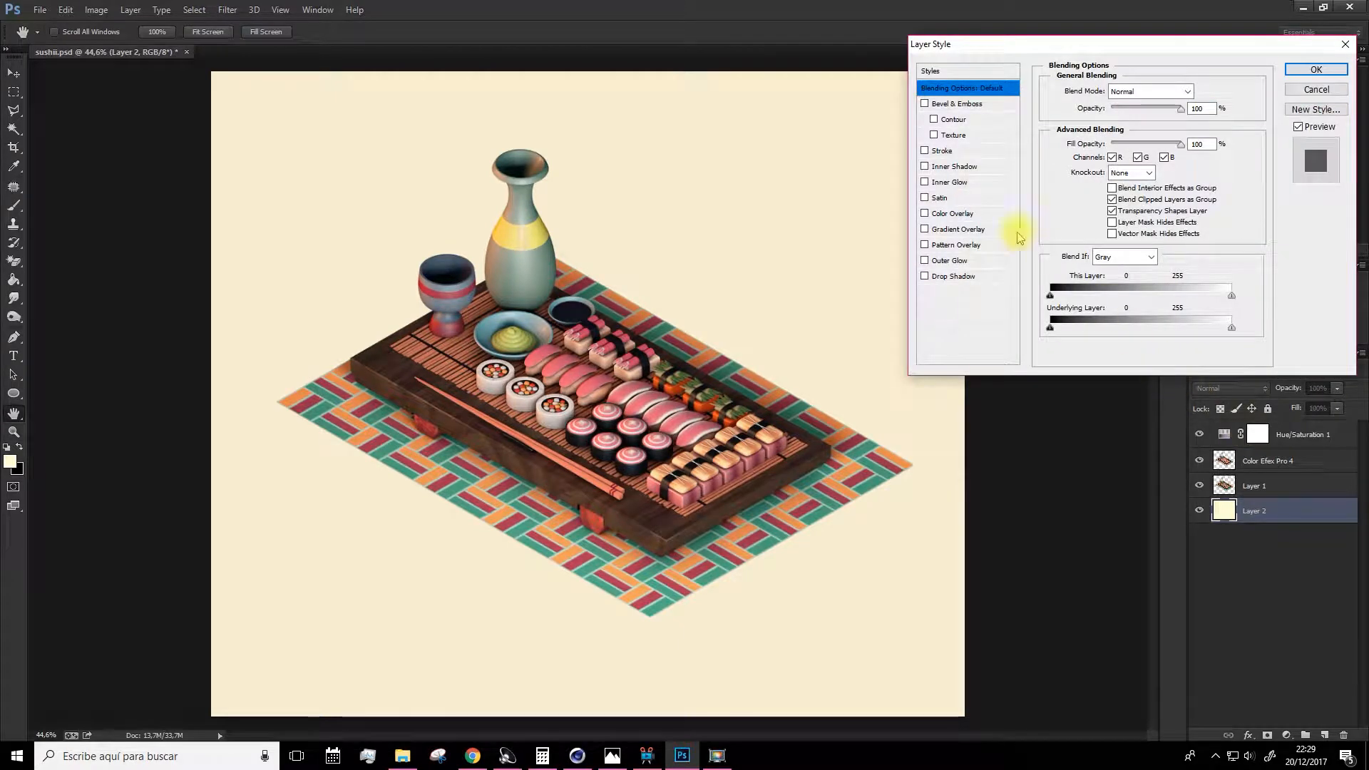
pyautogui.click(942, 229)
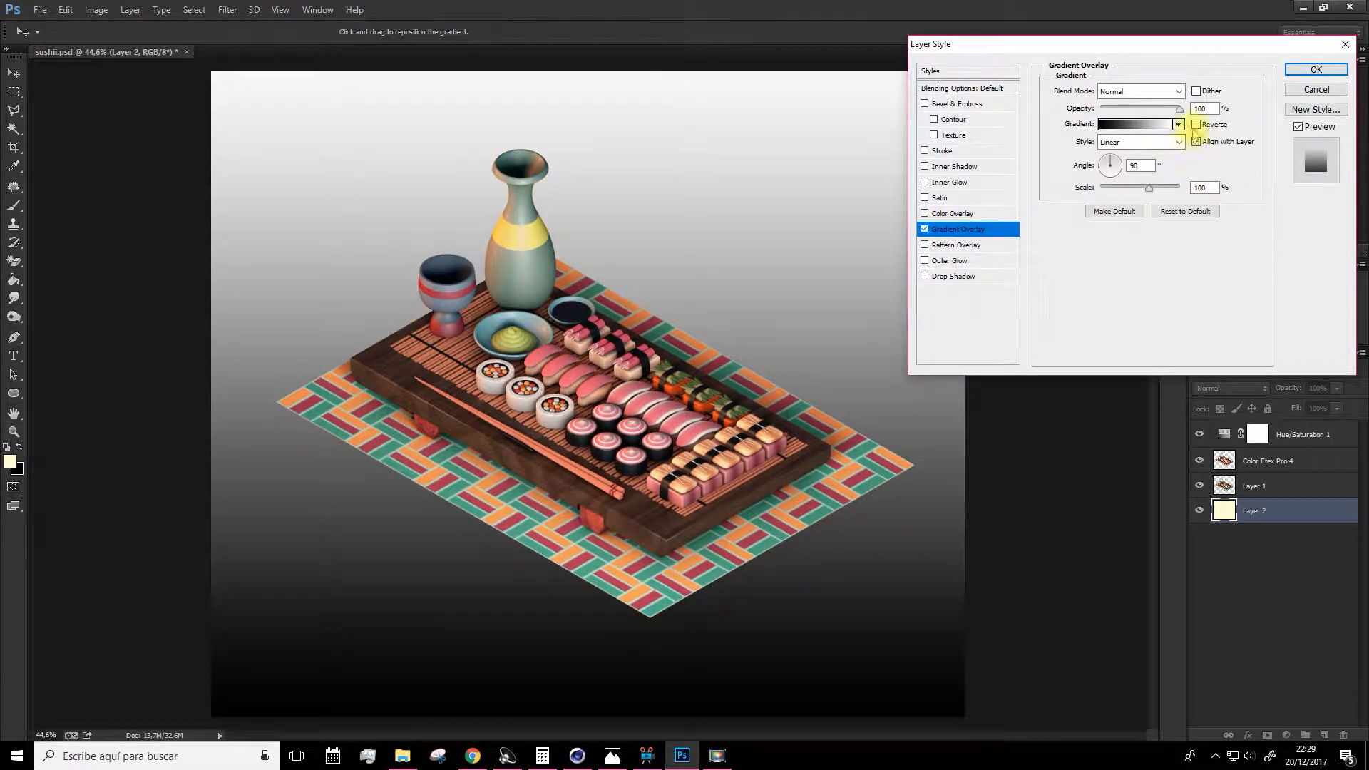
pyautogui.click(1132, 142)
pyautogui.click(1112, 169)
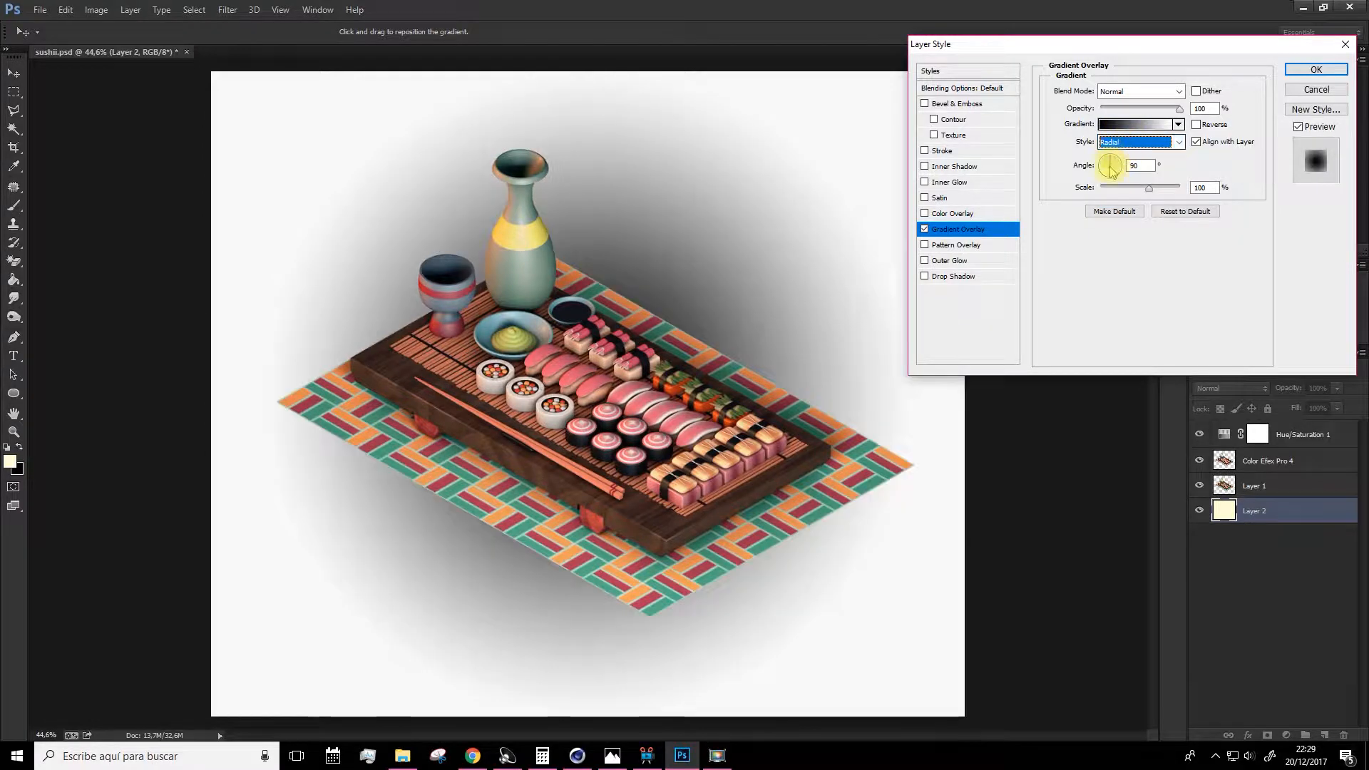
# Edit the overlay gradient so it runs from the pale cream colour to white, reverse it, and apply the style.
pyautogui.click(1137, 124)
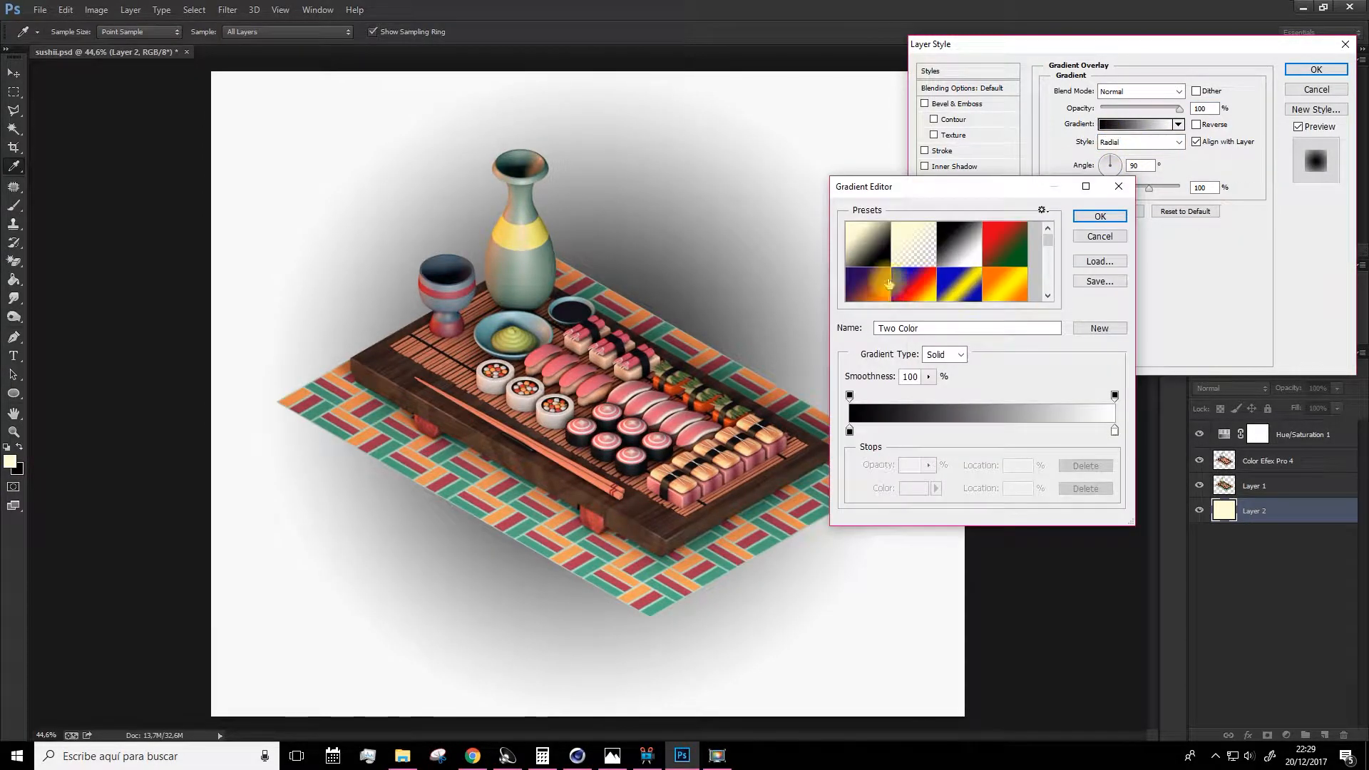
pyautogui.click(868, 255)
pyautogui.doubleClick(1115, 432)
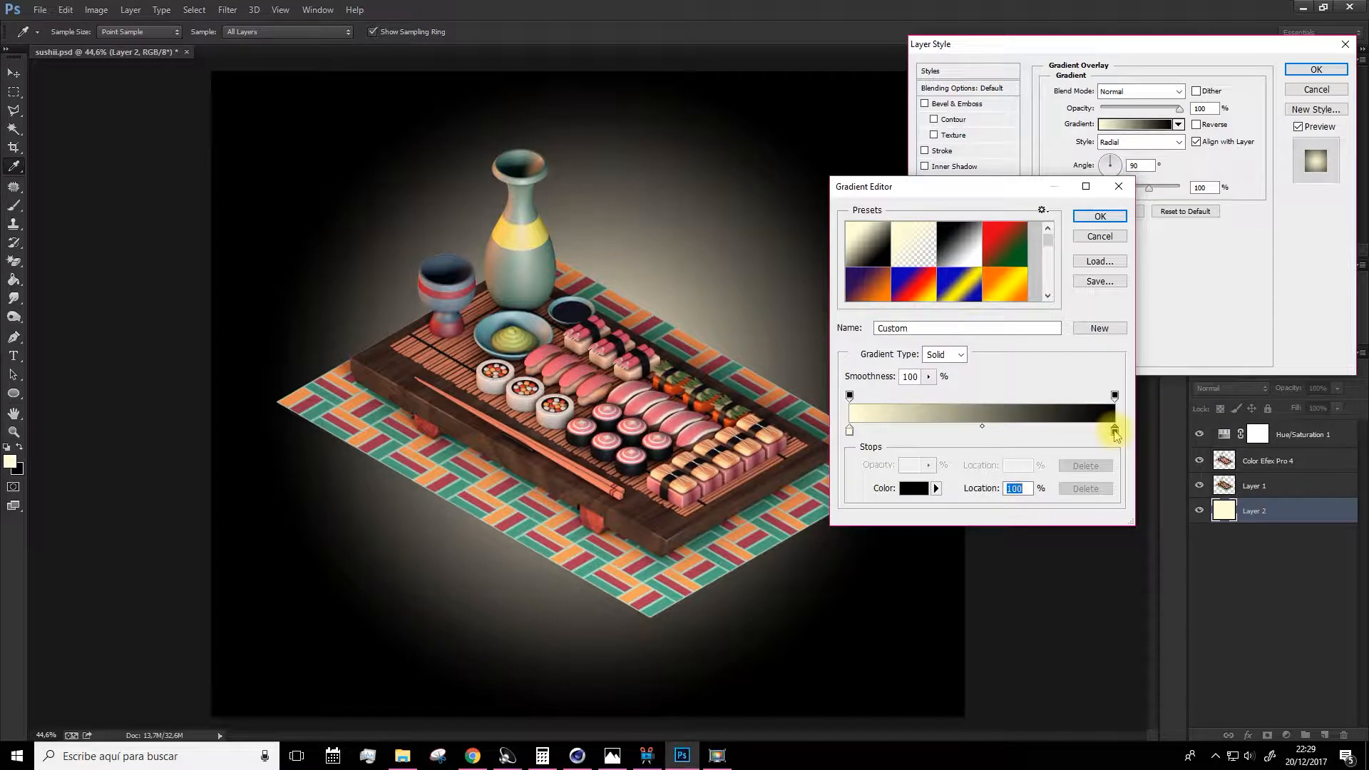
pyautogui.click(985, 264)
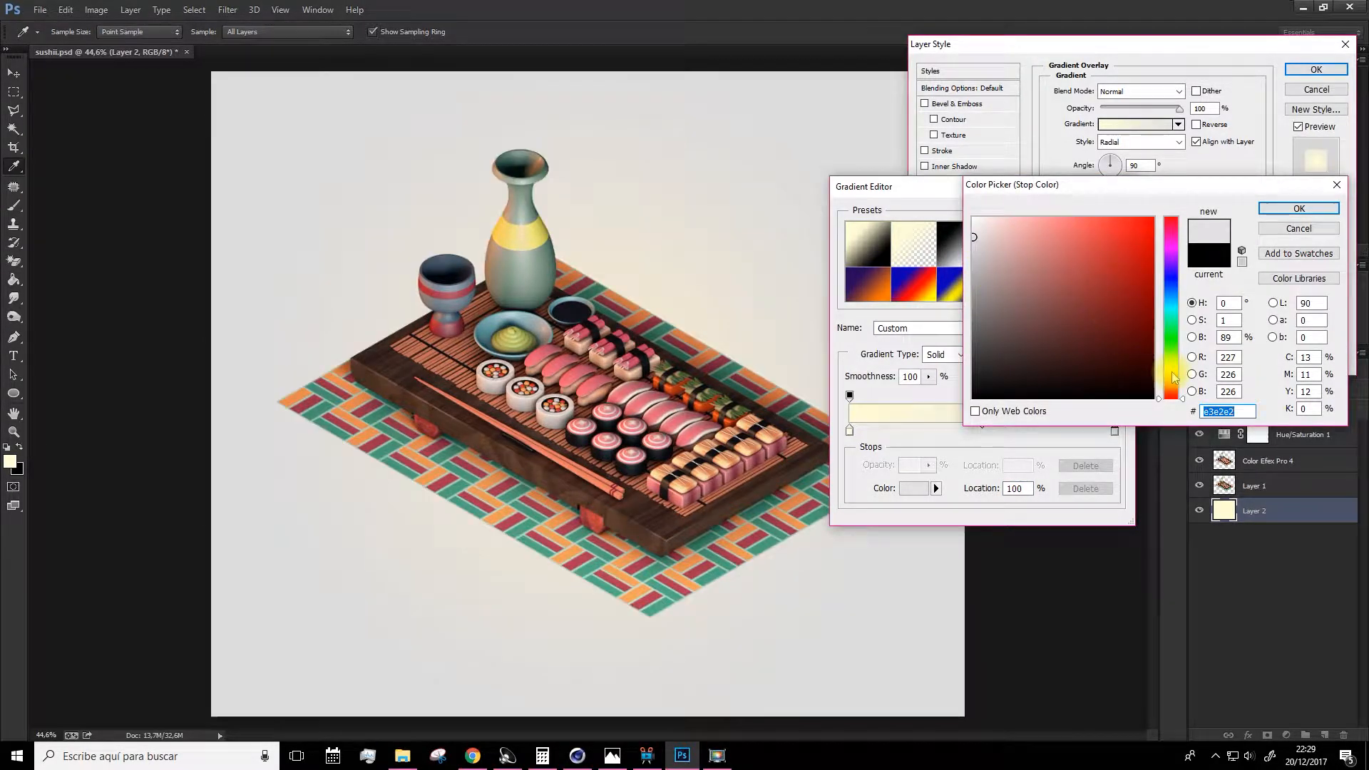
pyautogui.click(1170, 371)
pyautogui.click(1010, 222)
pyautogui.moveTo(1010, 222); pyautogui.dragTo(971, 210)
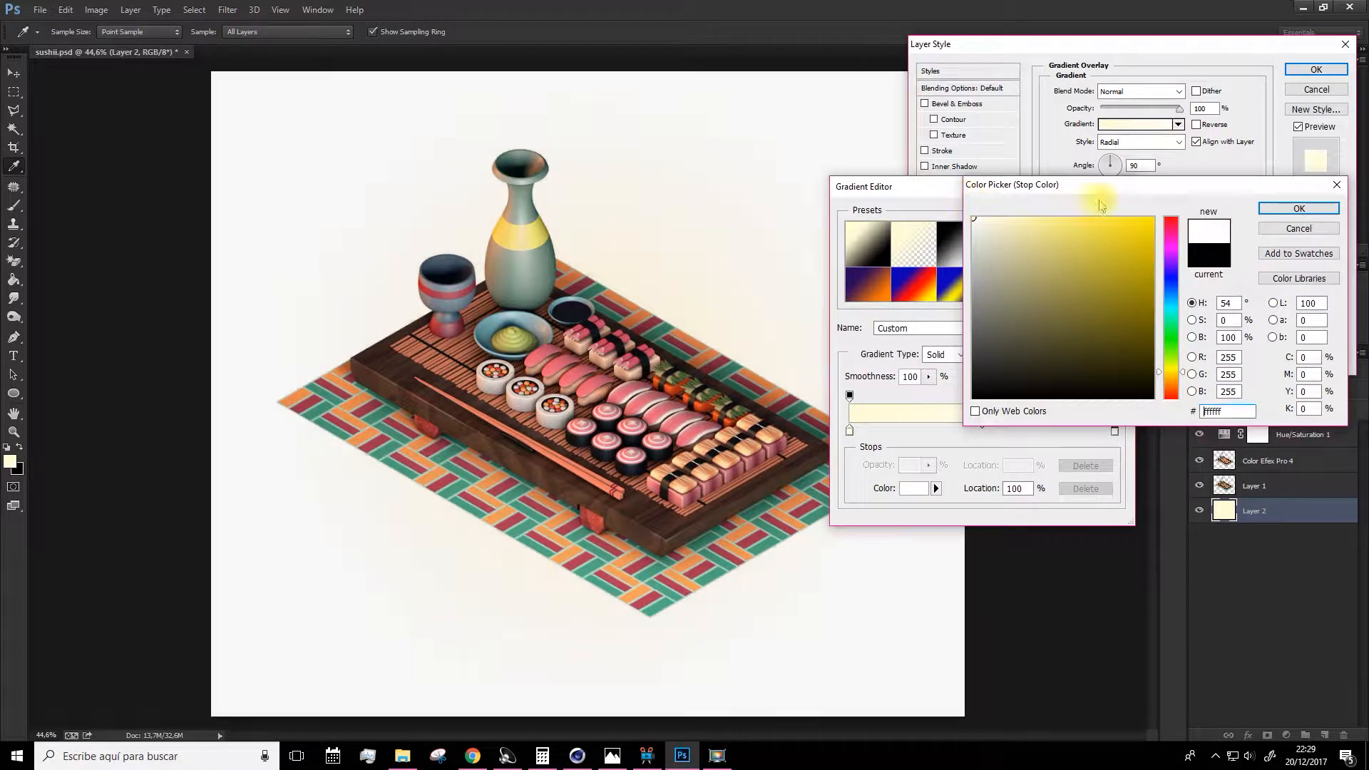
pyautogui.click(1259, 209)
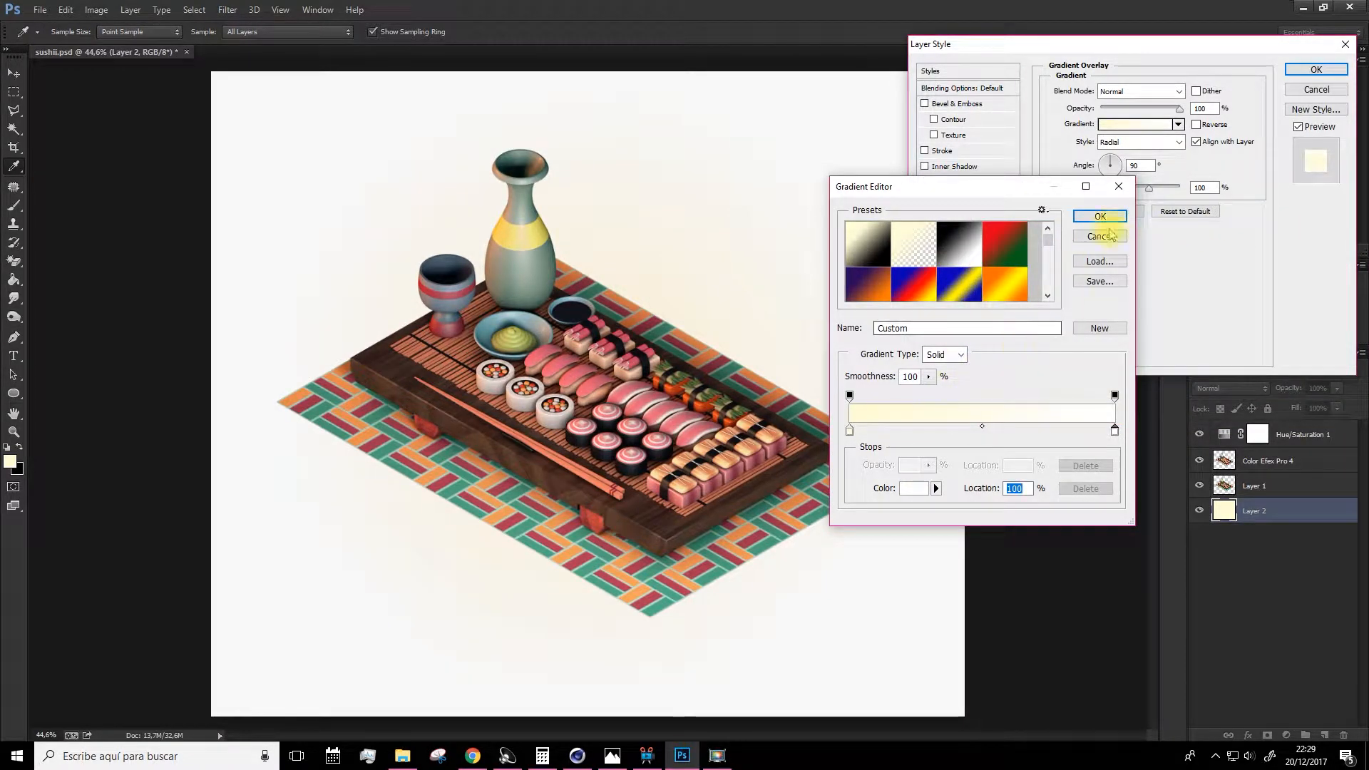
pyautogui.click(1111, 216)
pyautogui.click(1197, 124)
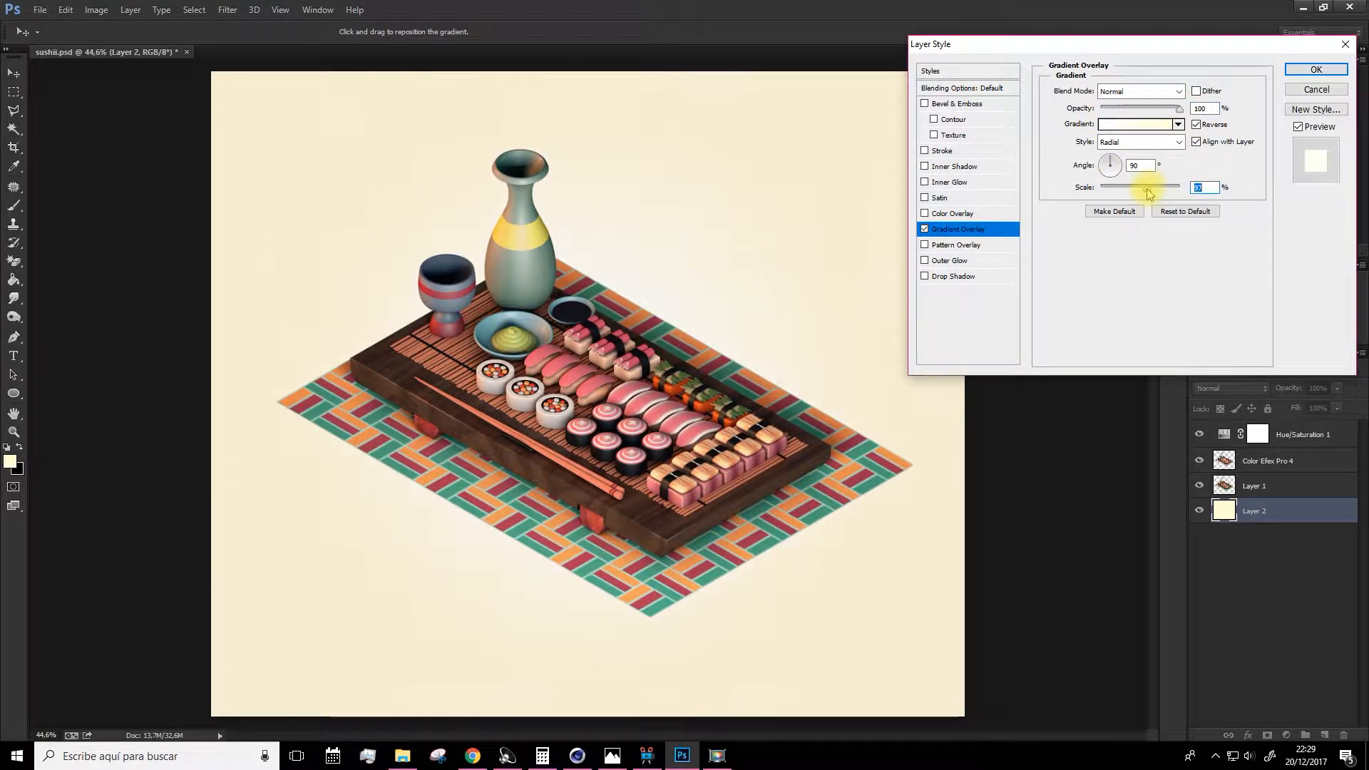
pyautogui.click(1316, 70)
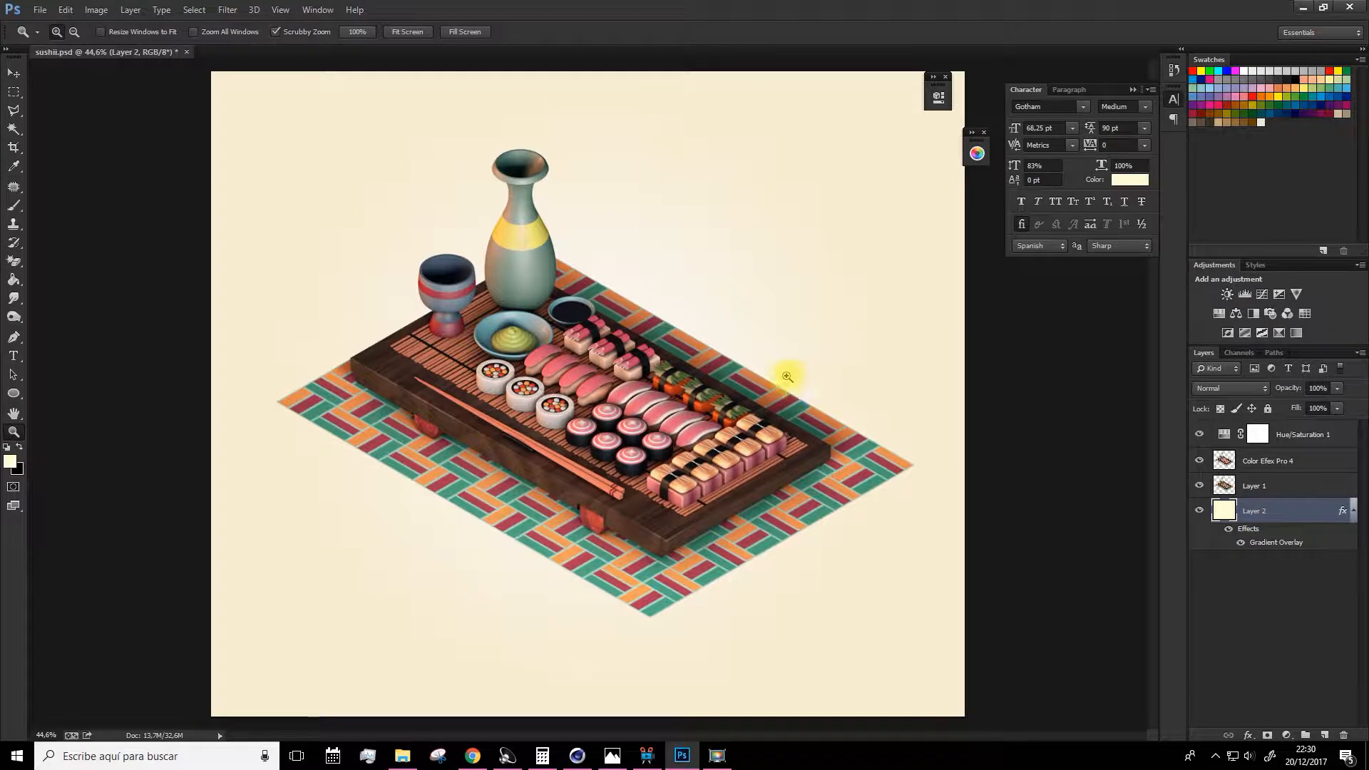
pyautogui.press('space')
pyautogui.moveTo(544, 381); pyautogui.dragTo(564, 371)
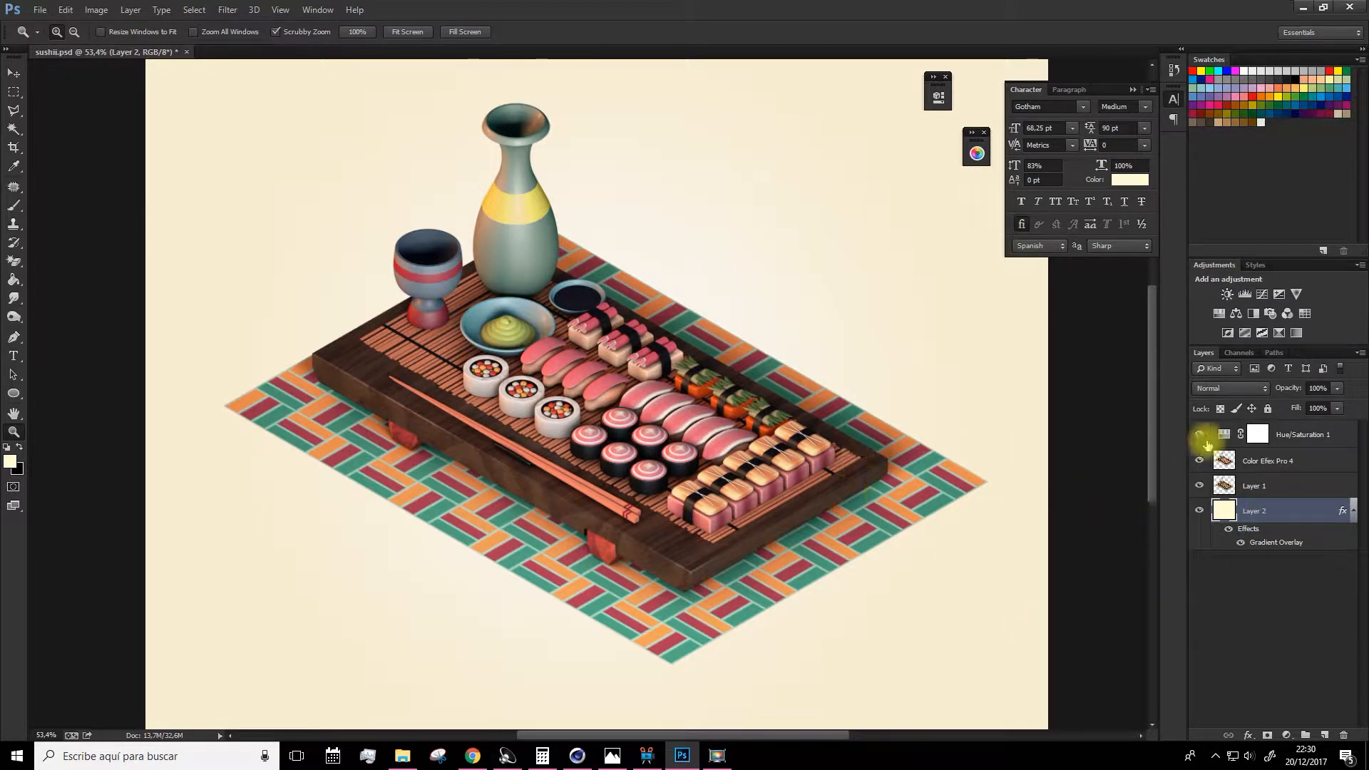
pyautogui.click(1327, 432)
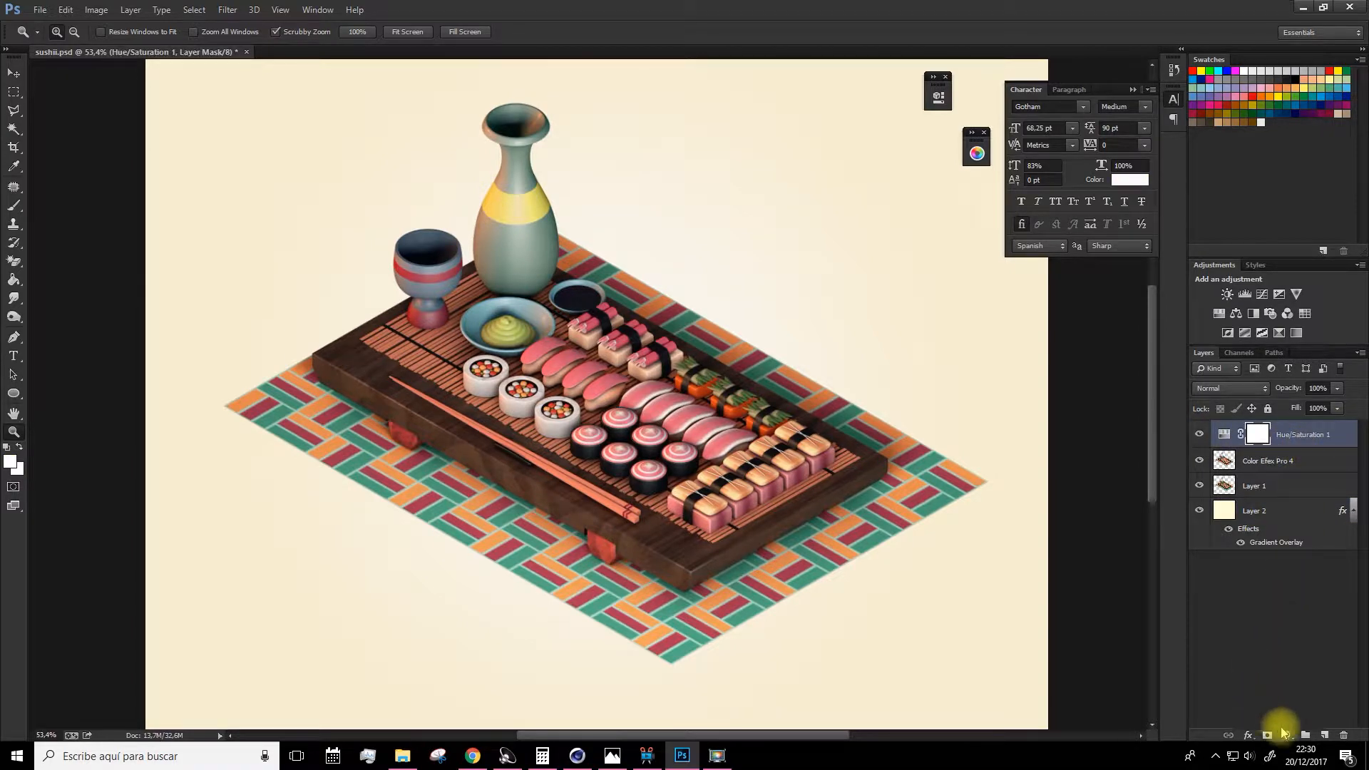
pyautogui.click(1285, 735)
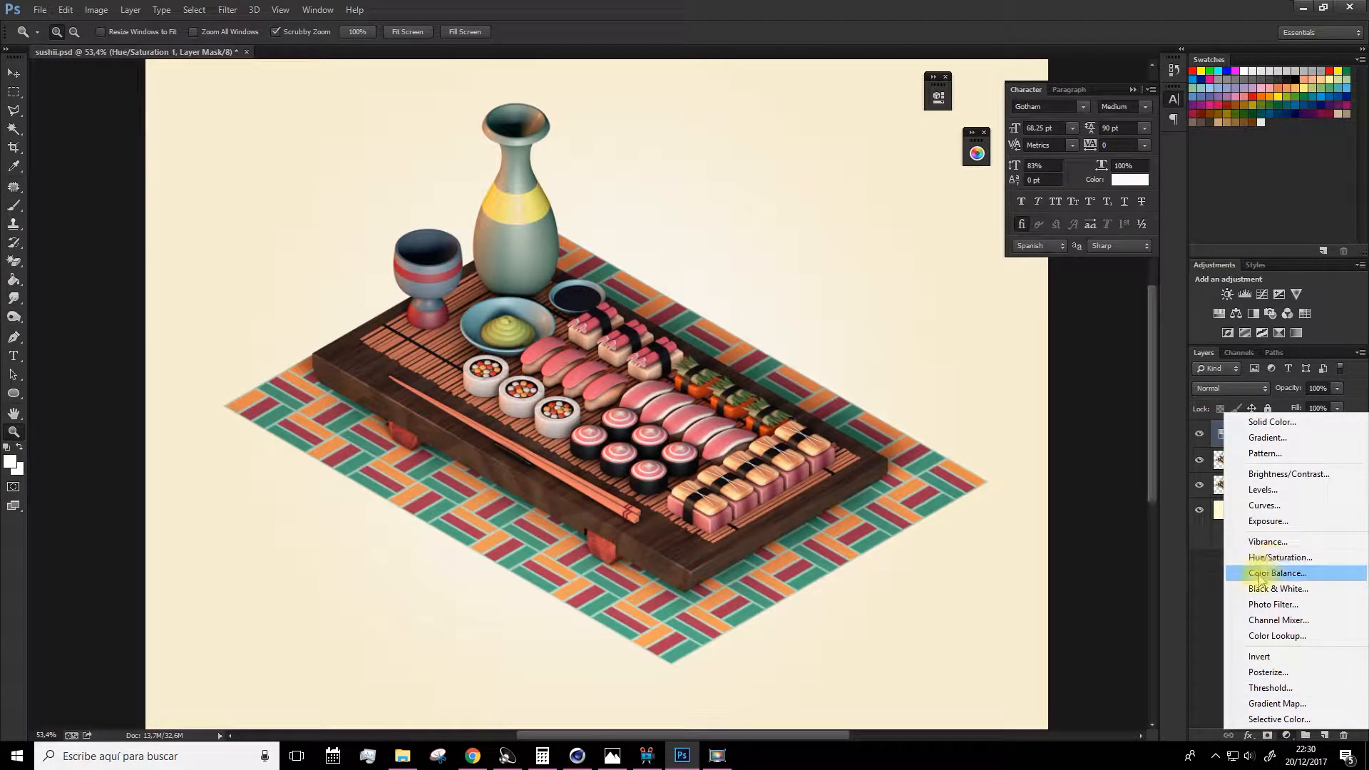
pyautogui.click(1215, 628)
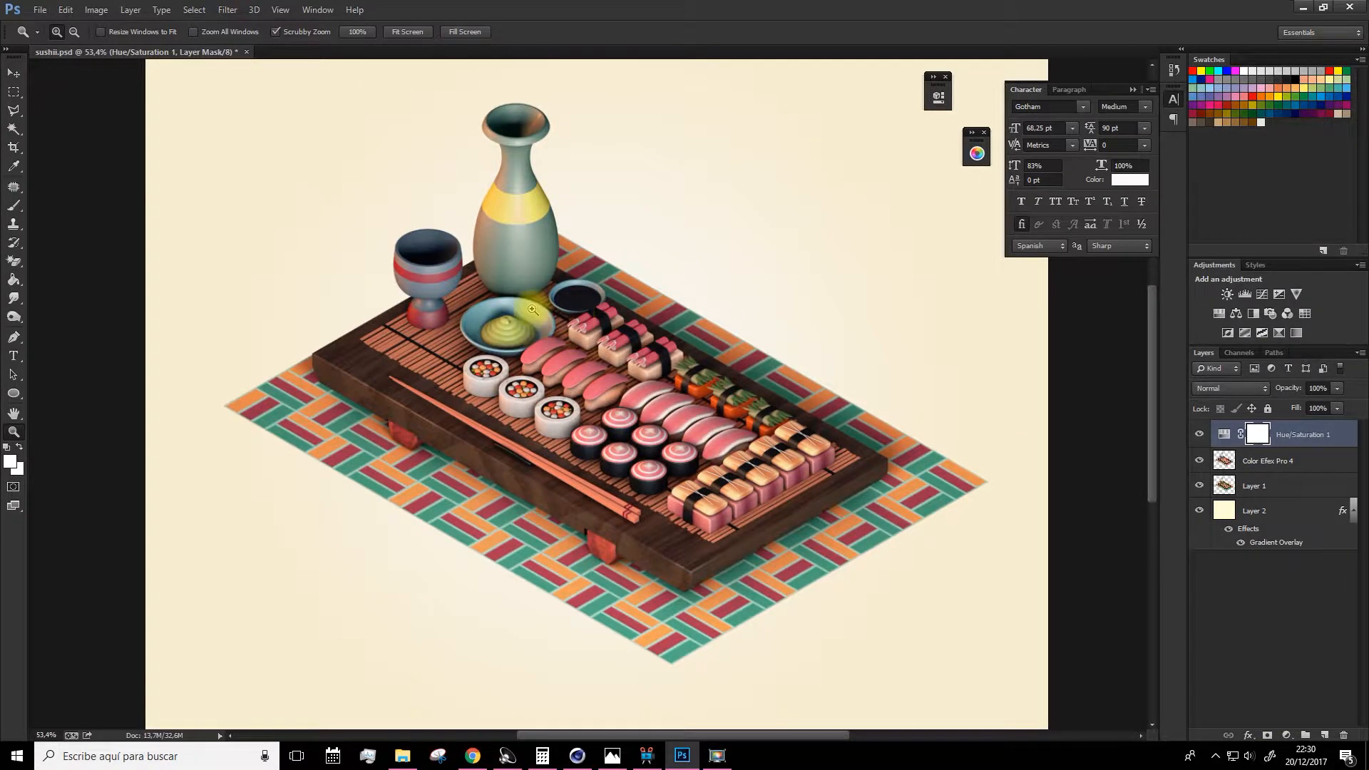
# Open the reference image jyj from the curso sushi folder on the desktop in Photos.
pyautogui.press('super')
pyautogui.press('super+d')
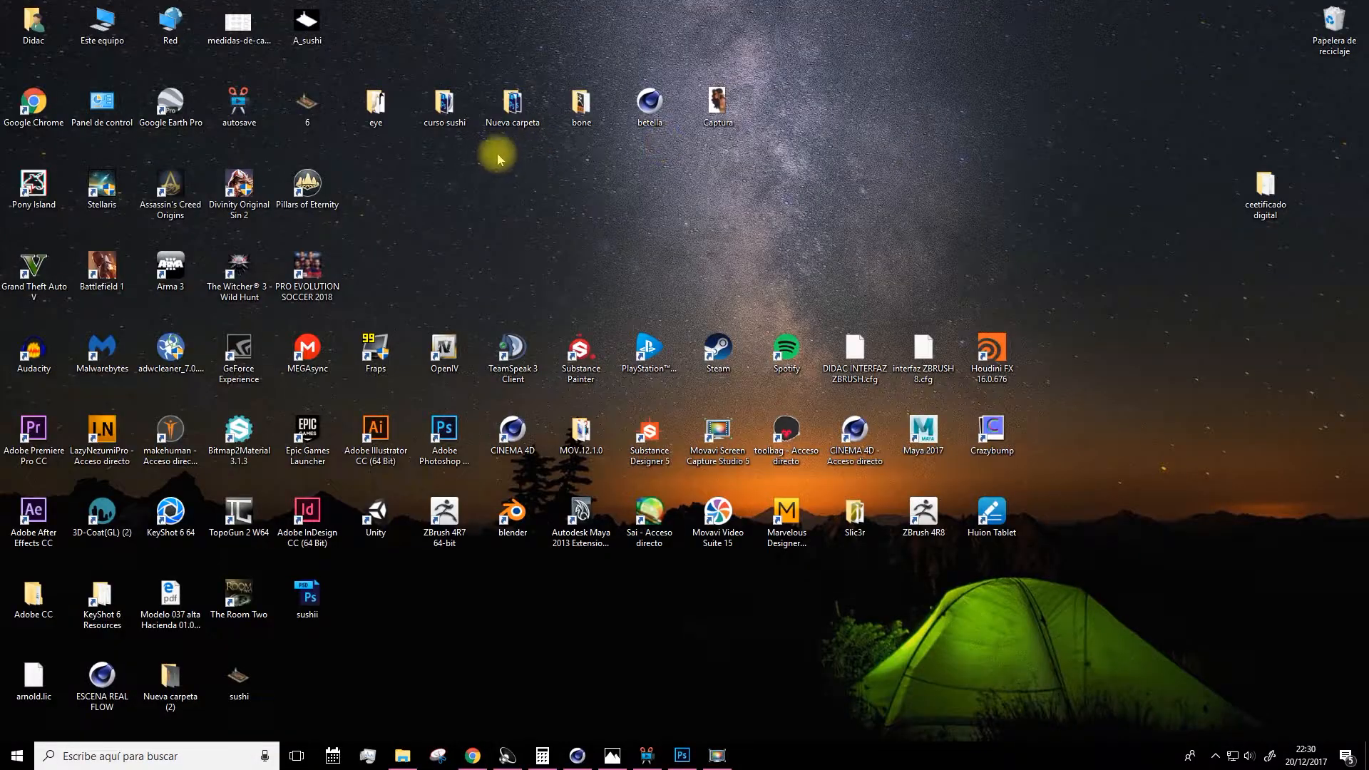
pyautogui.doubleClick(455, 126)
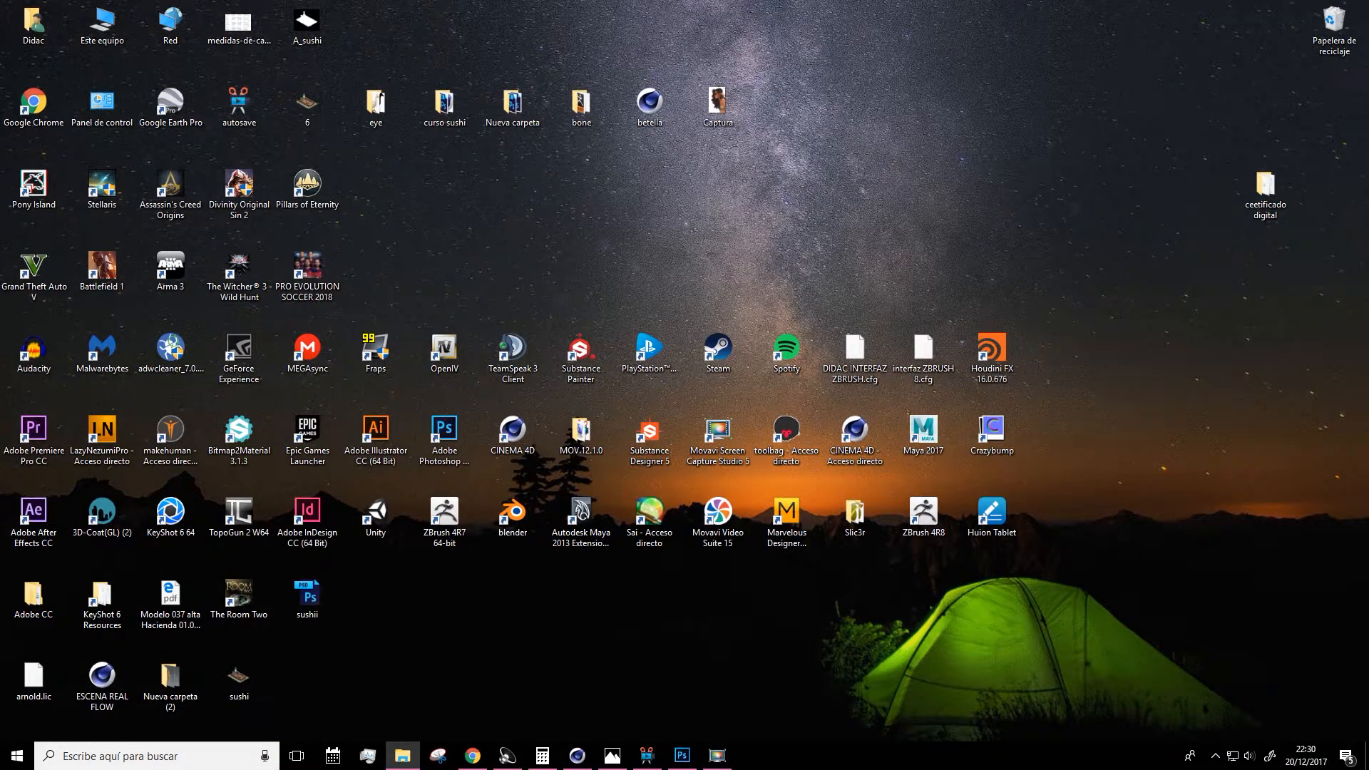
pyautogui.doubleClick(858, 296)
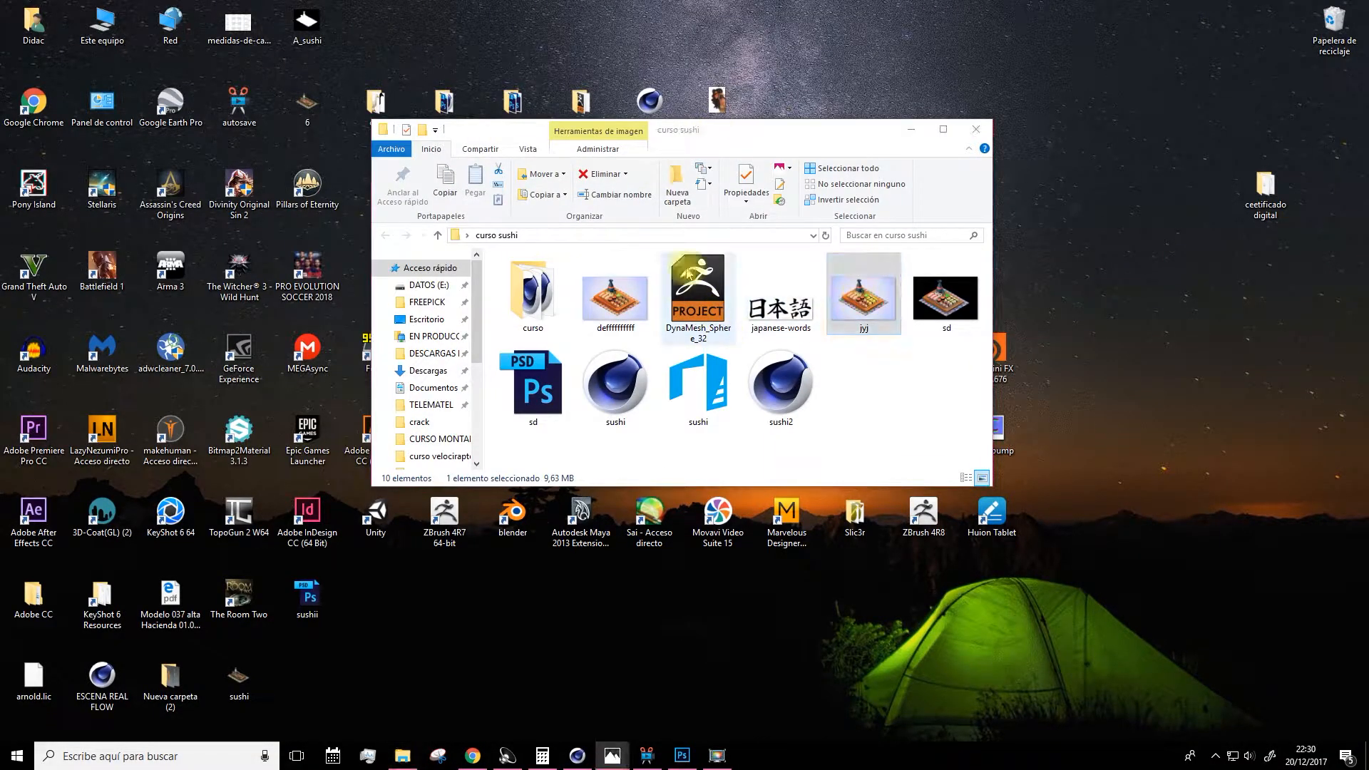
pyautogui.click(388, 206)
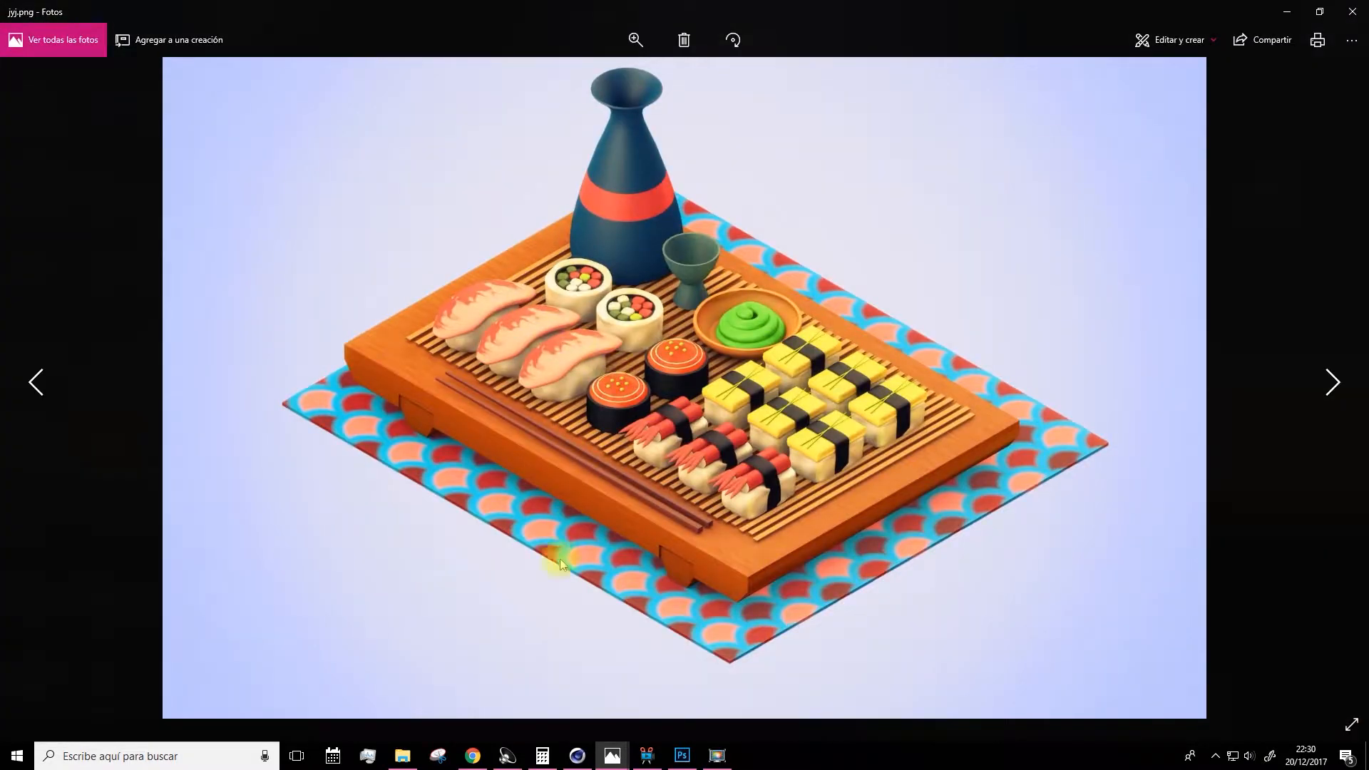
# Shrink the Photos window and restore the Photoshop window so both fit on screen.
pyautogui.click(681, 756)
pyautogui.press('space')
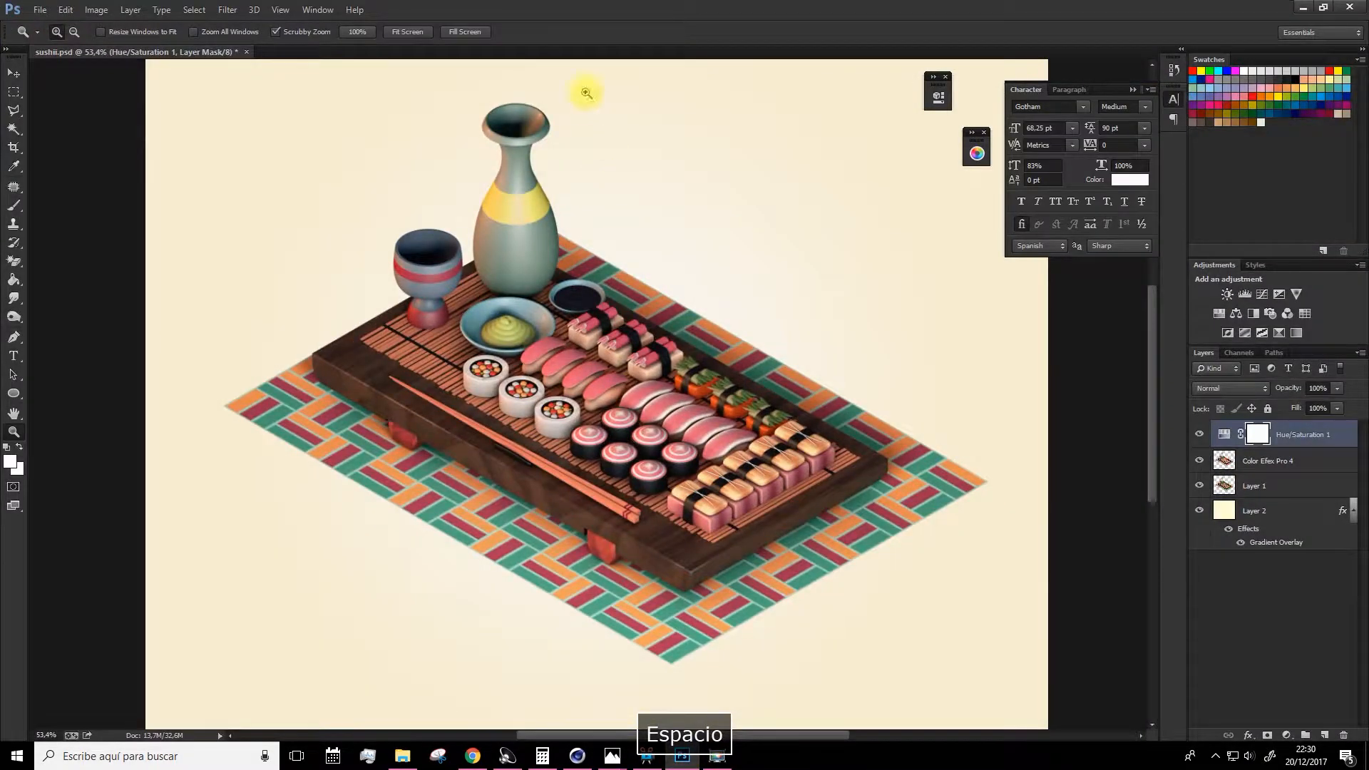
pyautogui.moveTo(580, 13); pyautogui.dragTo(988, 114)
pyautogui.click(491, 48)
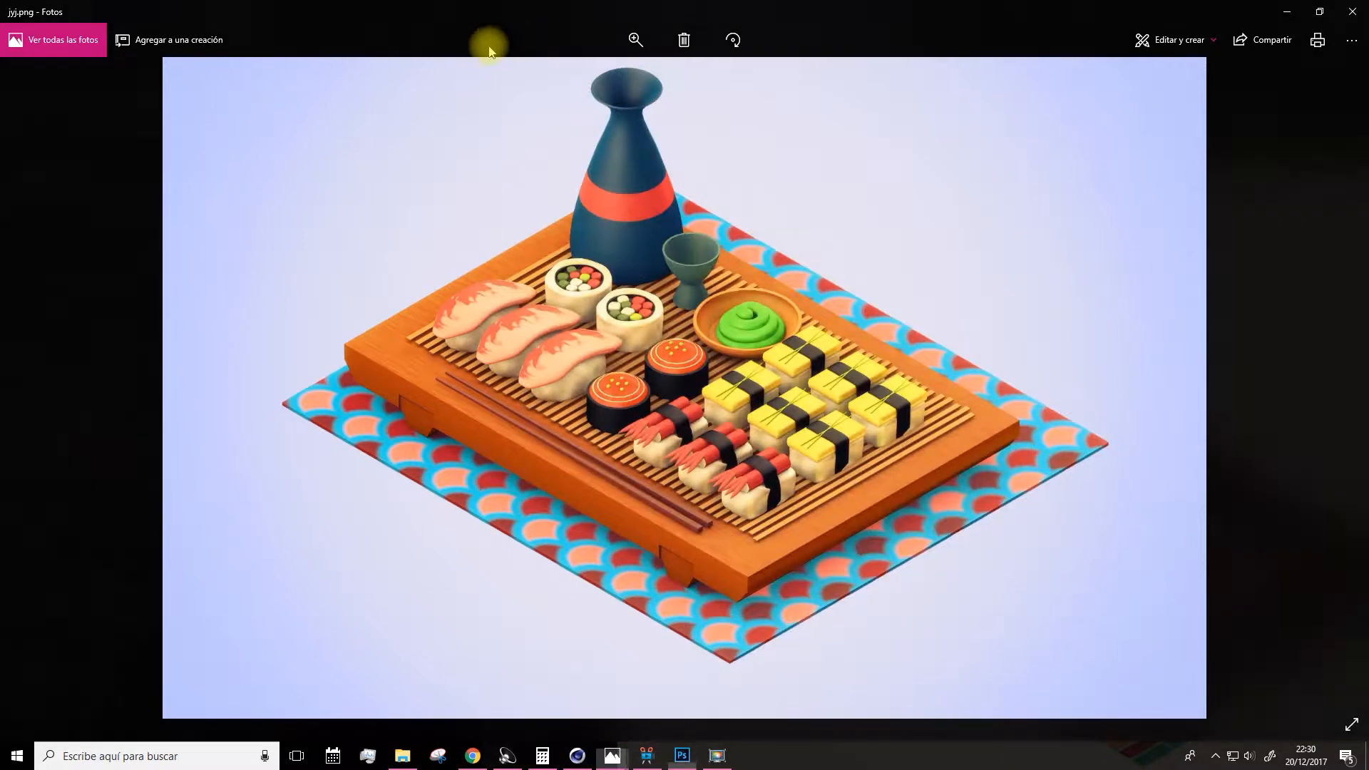
pyautogui.moveTo(283, 13); pyautogui.dragTo(246, 133)
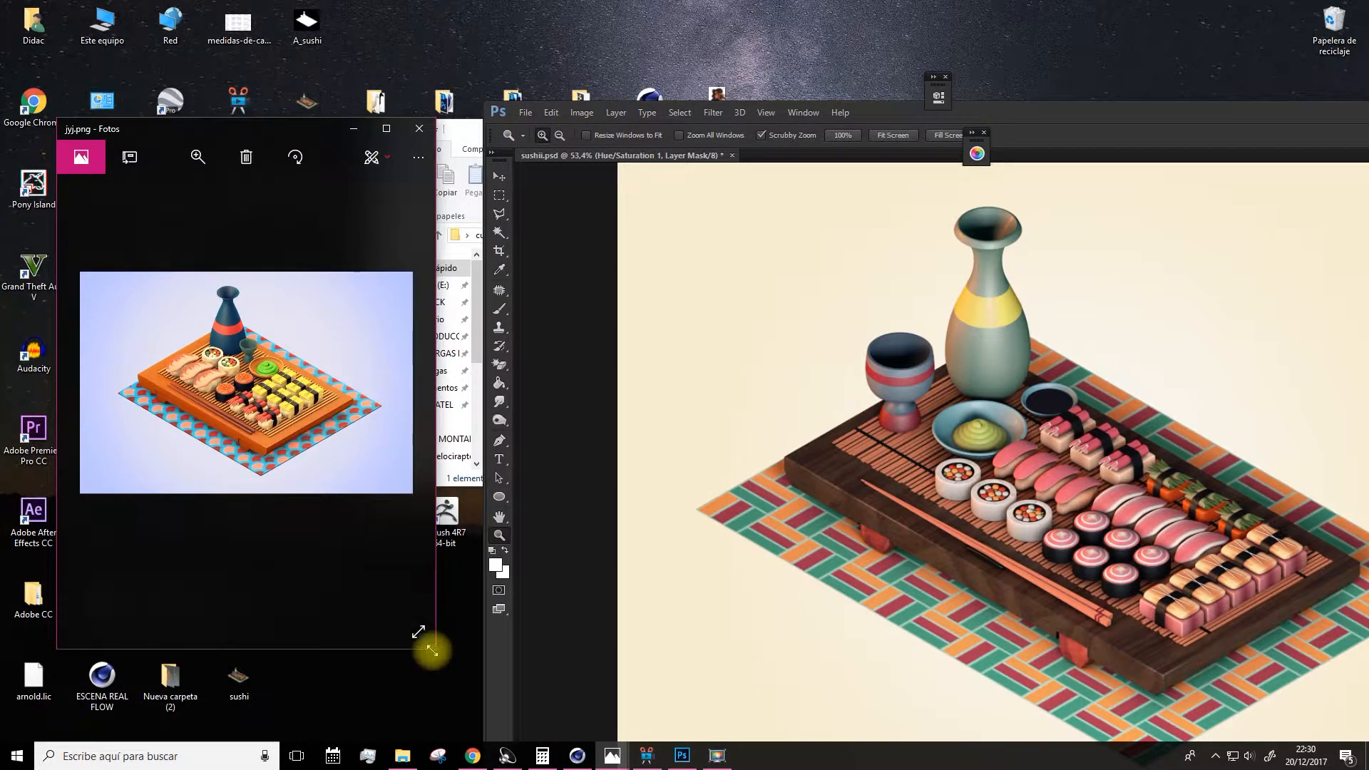
pyautogui.moveTo(432, 649); pyautogui.dragTo(615, 747)
# Arrange the Photos reference window and the Photoshop window side by side for comparison.
pyautogui.press('space')
pyautogui.moveTo(859, 112); pyautogui.dragTo(888, 98)
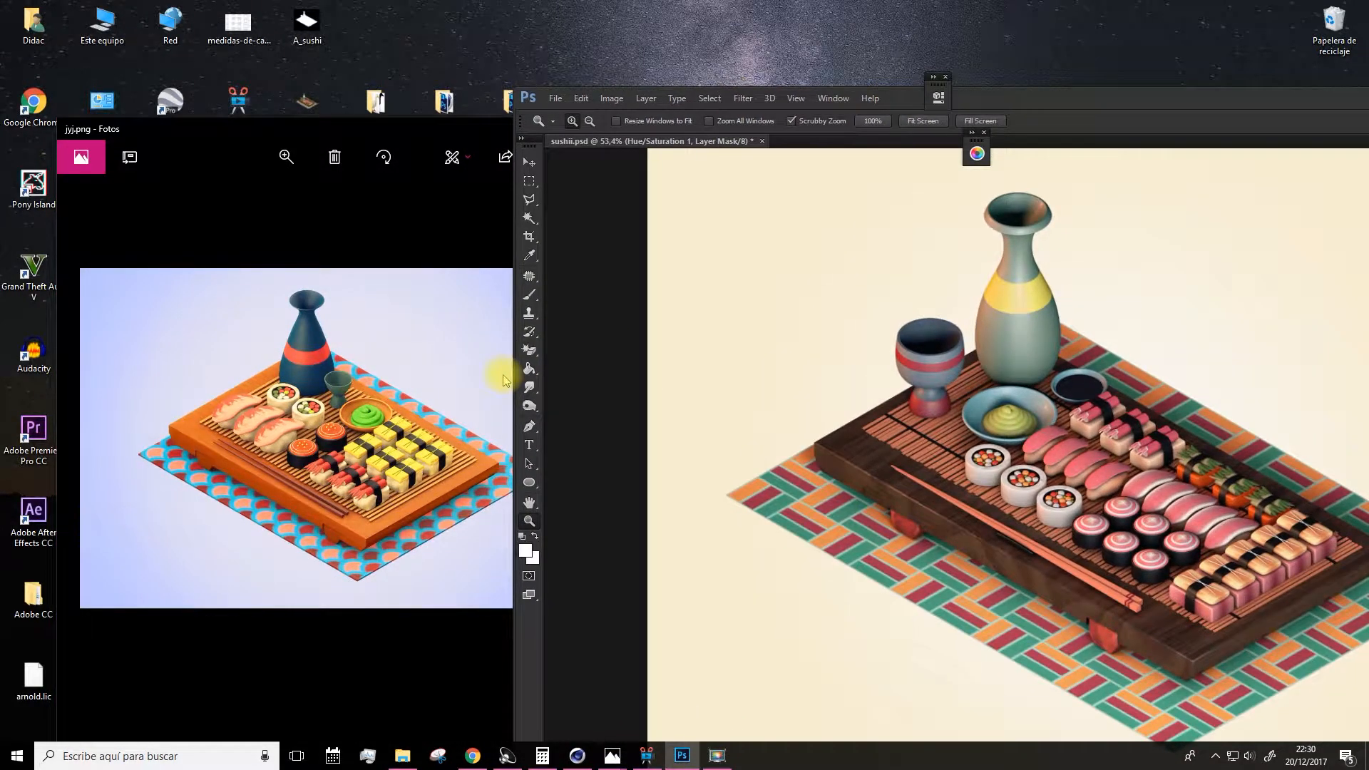
pyautogui.moveTo(513, 381); pyautogui.dragTo(628, 390)
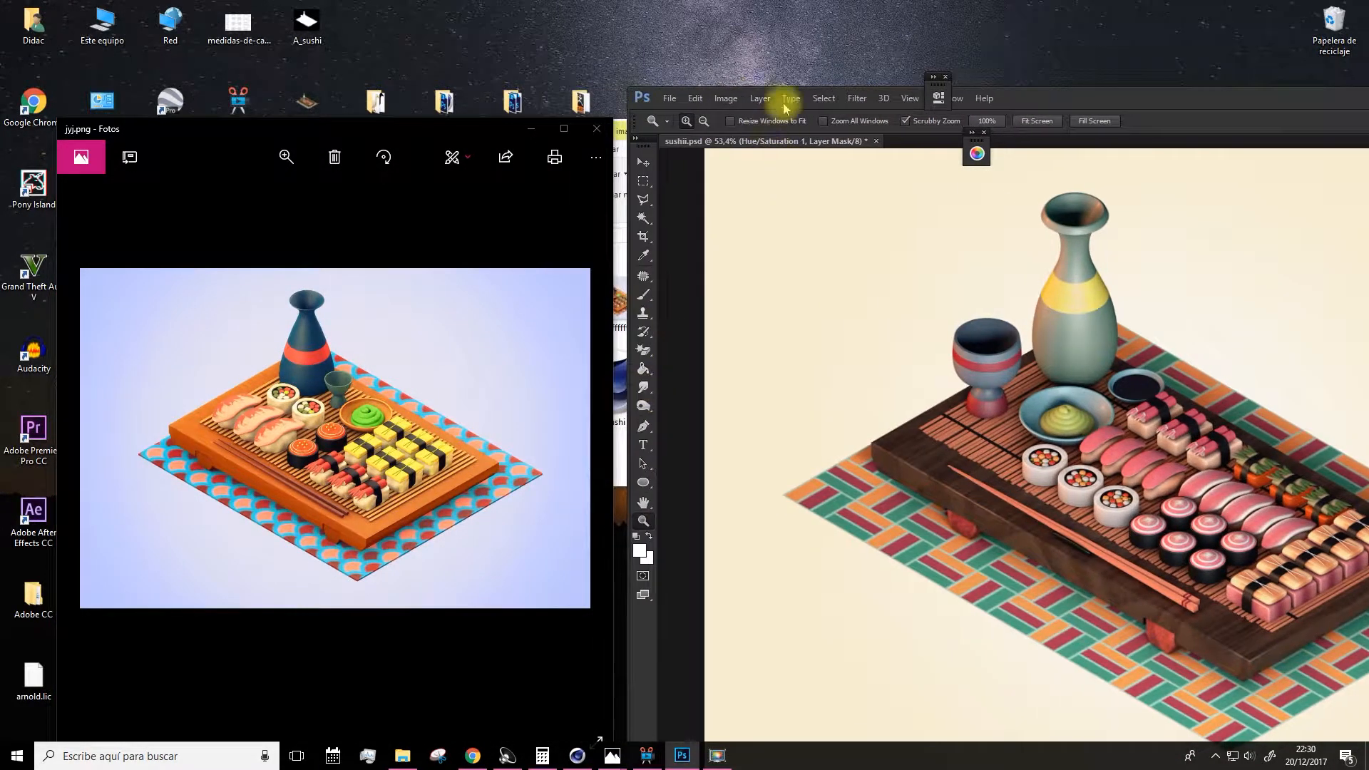
pyautogui.moveTo(1096, 94); pyautogui.dragTo(1086, 94)
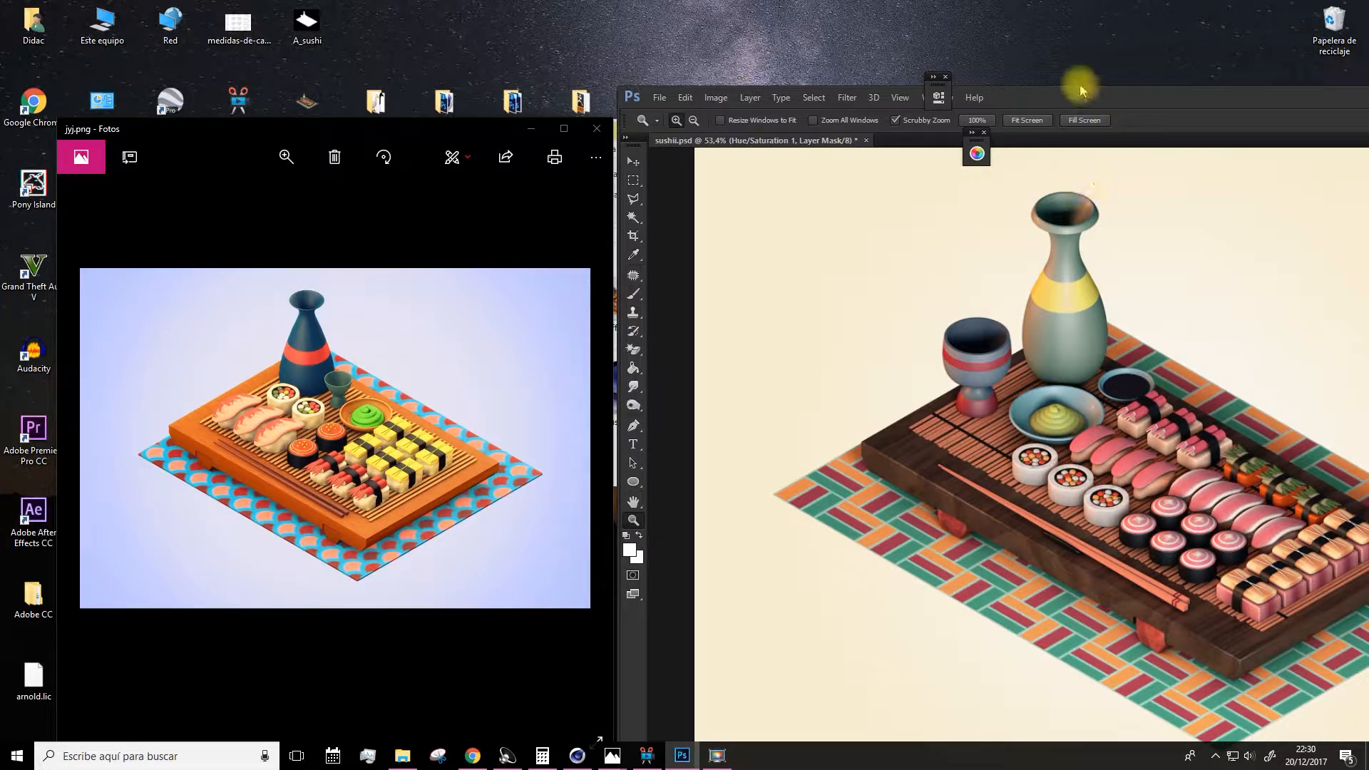
pyautogui.moveTo(1069, 93); pyautogui.dragTo(1042, 67)
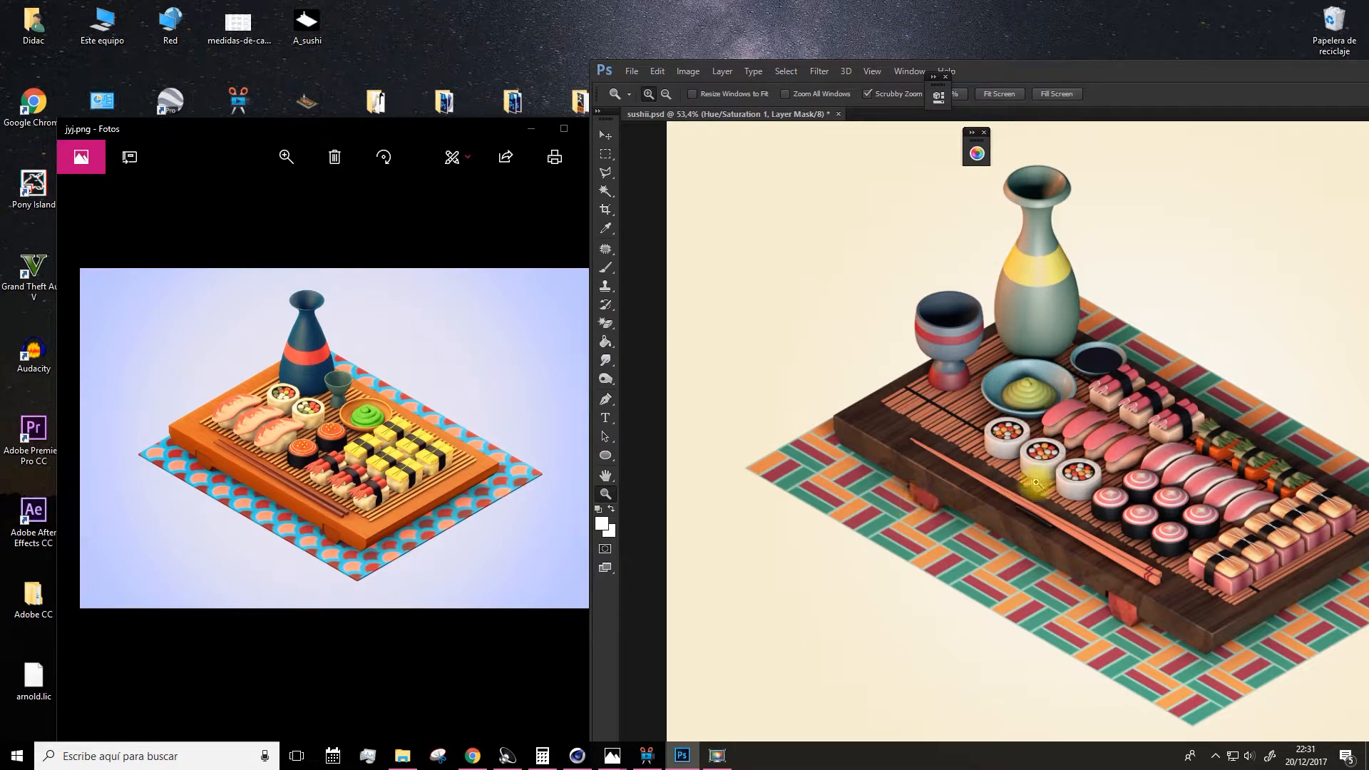
pyautogui.moveTo(1009, 69); pyautogui.dragTo(939, 63)
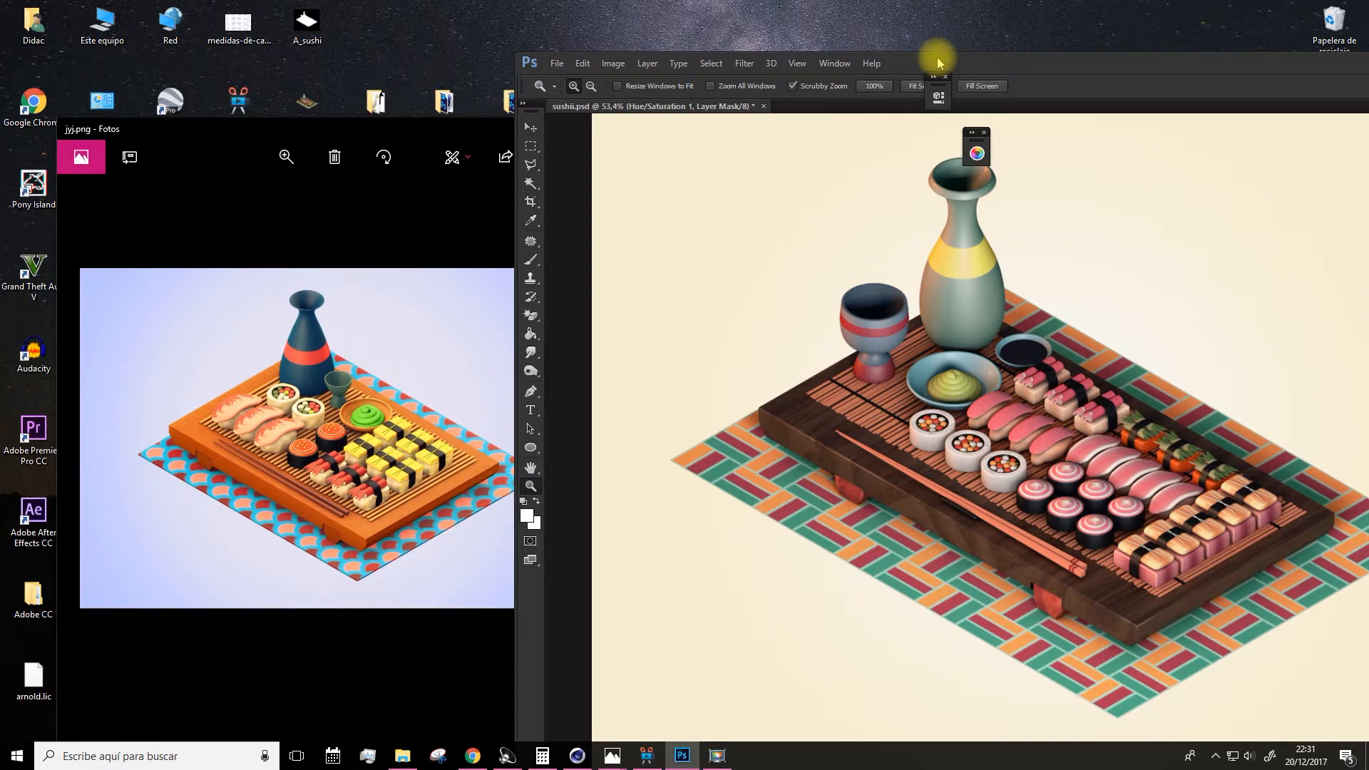
pyautogui.moveTo(419, 122); pyautogui.dragTo(380, 91)
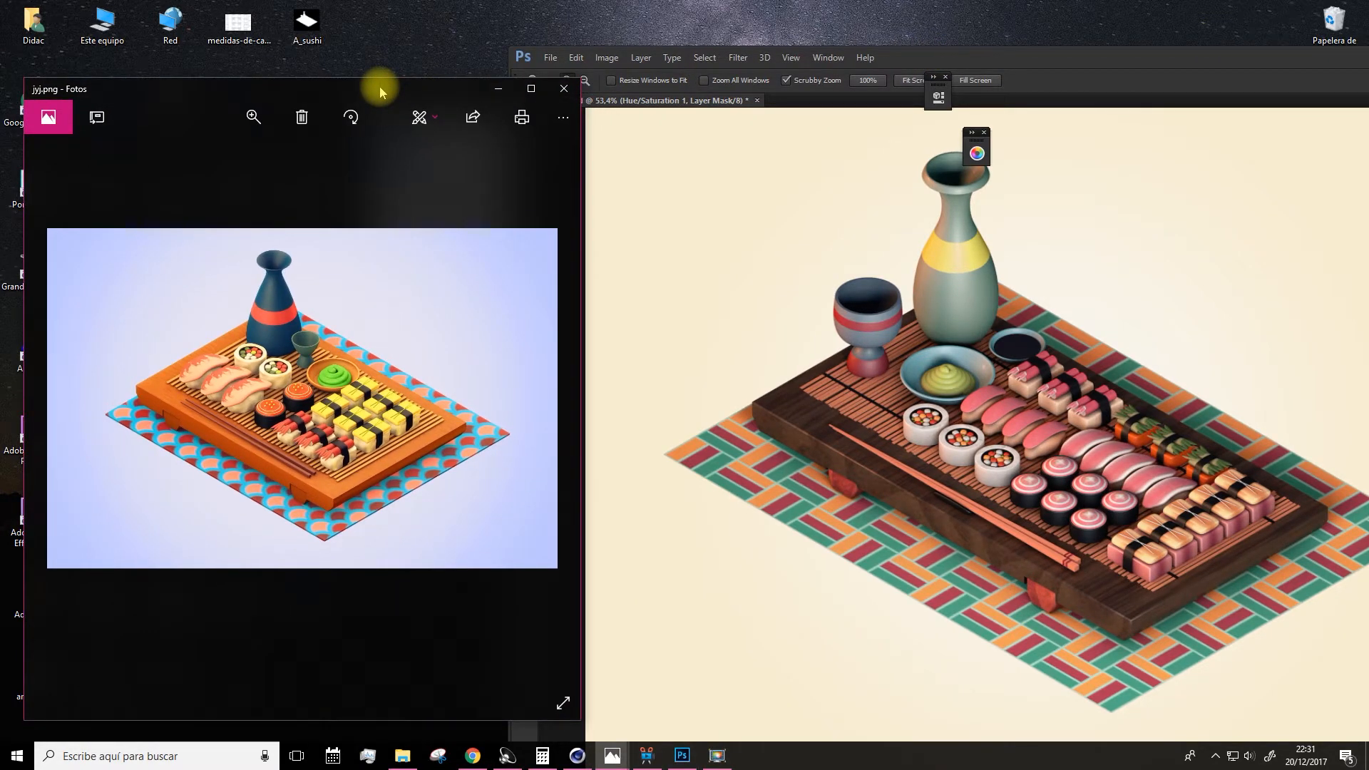